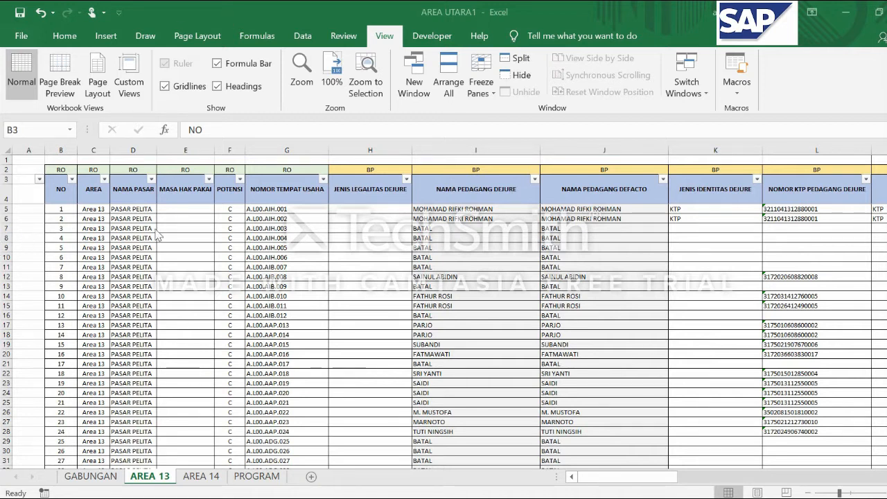
Examine the RO and BP category labels in row 2 above the columns of the AREA 13 sheet
{"action": "scroll", "coordinate": [151, 236], "scroll_direction": "up", "scroll_amount": 2, "text": "ctrl"}
{"action": "scroll", "coordinate": [151, 236], "scroll_direction": "up", "scroll_amount": 1, "text": "ctrl"}
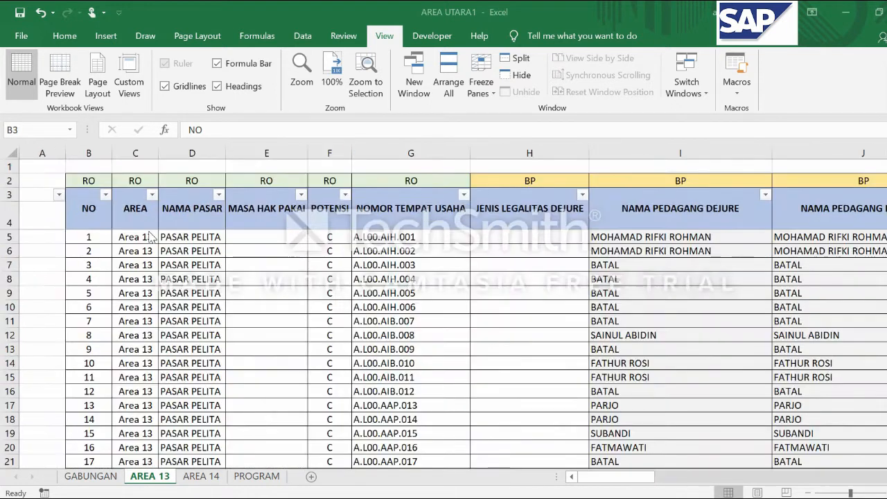
{"action": "left_click", "coordinate": [9, 181]}
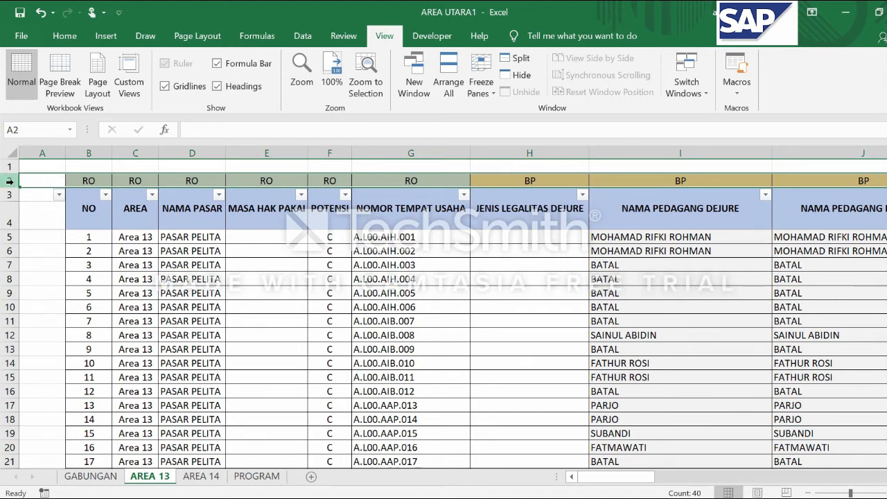
{"action": "left_click", "coordinate": [128, 179]}
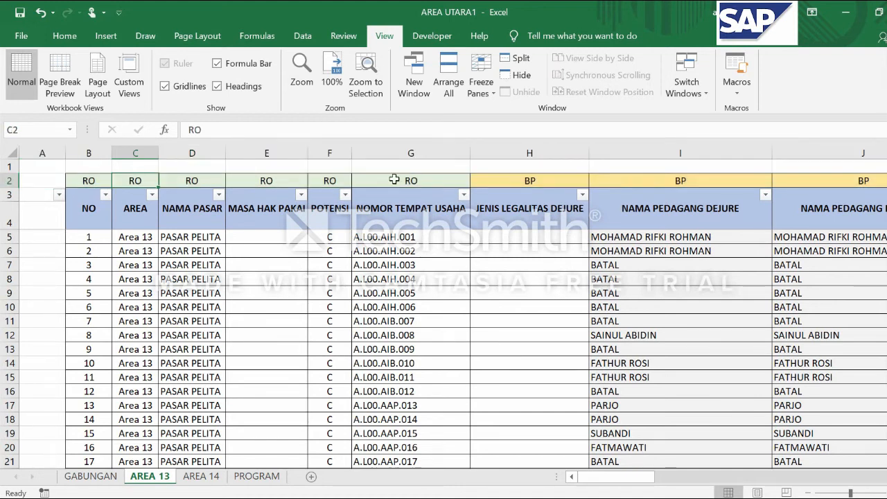
{"action": "left_click", "coordinate": [519, 186]}
{"action": "left_click", "coordinate": [15, 177]}
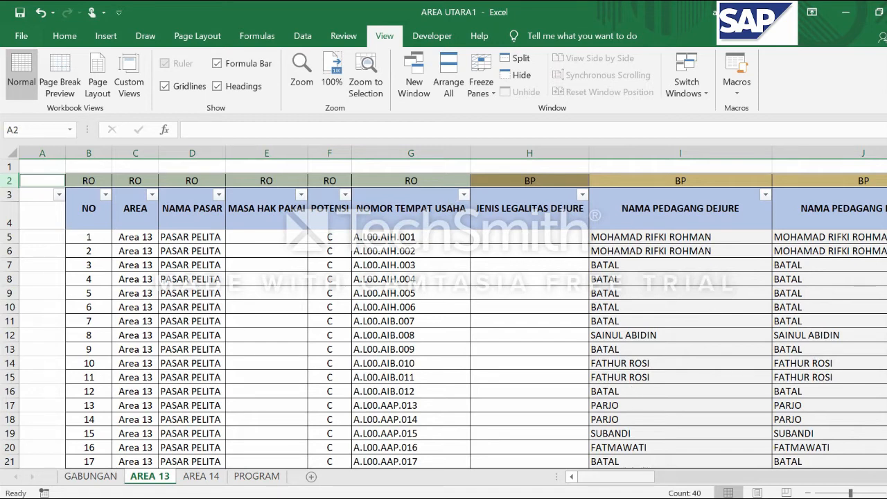
{"action": "left_click_drag", "start_coordinate": [615, 478], "coordinate": [583, 490]}
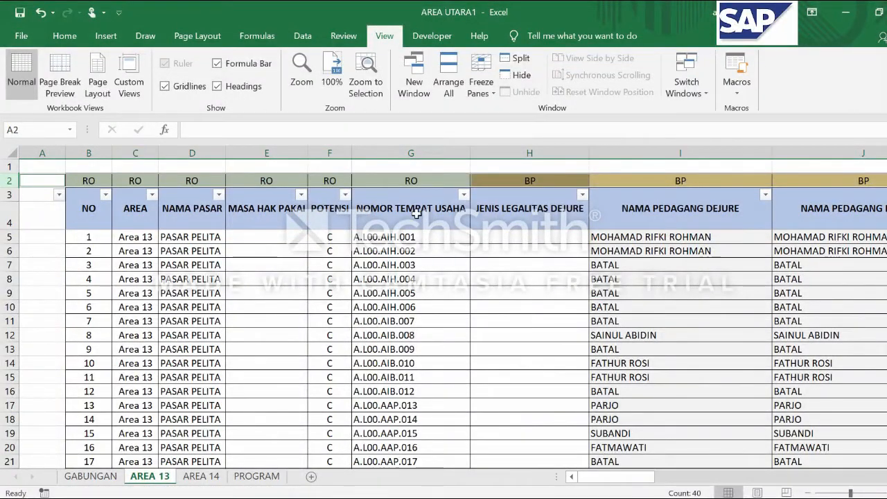
{"action": "left_click", "coordinate": [370, 338]}
{"action": "mouse_move", "coordinate": [643, 483]}
{"action": "left_mouse_down"}
{"action": "mouse_move", "coordinate": [611, 481]}
{"action": "mouse_move", "coordinate": [656, 492]}
{"action": "left_mouse_up"}
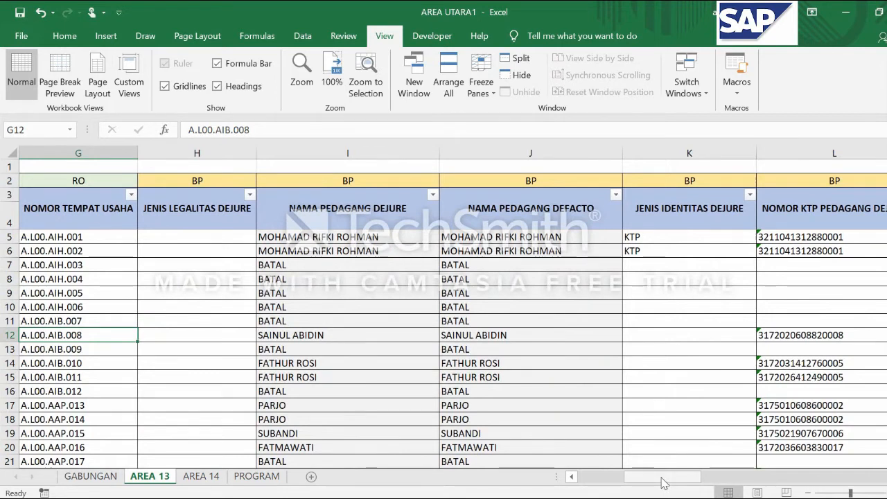
{"action": "left_click_drag", "start_coordinate": [664, 483], "coordinate": [630, 478]}
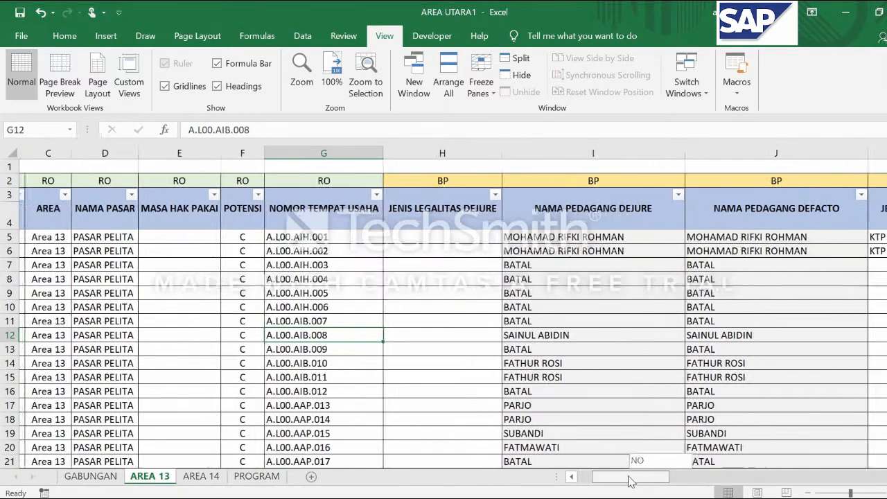
Examine the header rows 3 and 4 of the AREA 13 sheet, ending on the NO header in B3
{"action": "left_click", "coordinate": [8, 203], "text": "shift"}
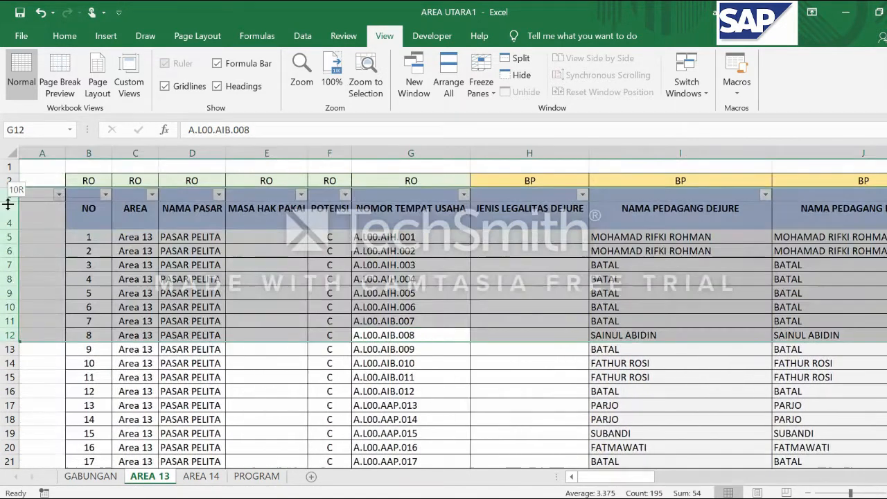
{"action": "left_click_drag", "start_coordinate": [7, 197], "coordinate": [12, 221]}
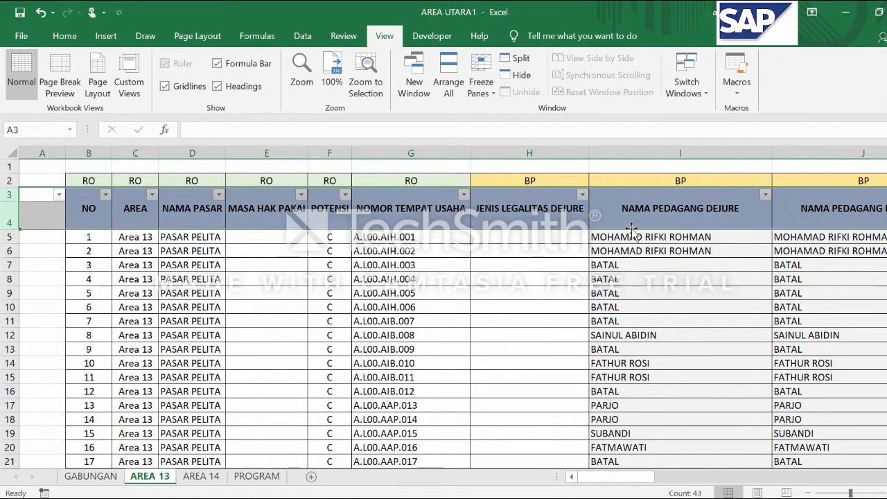
{"action": "left_click", "coordinate": [513, 220]}
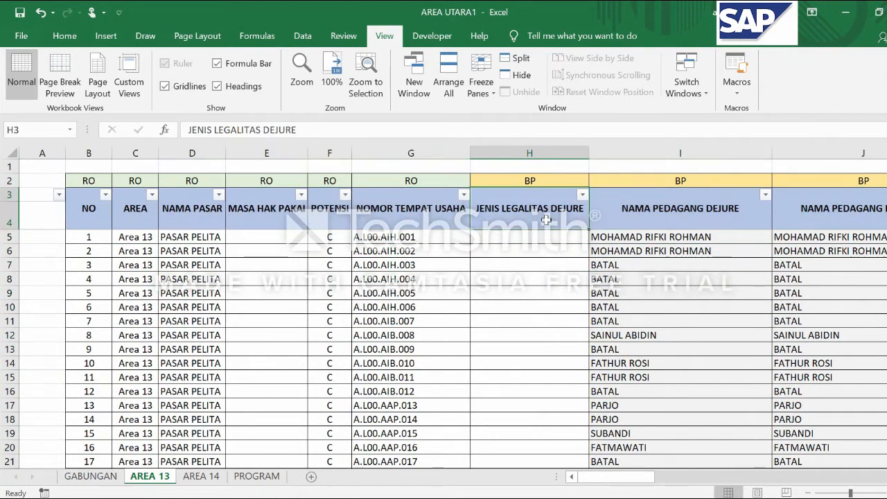
{"action": "key", "text": "Right"}
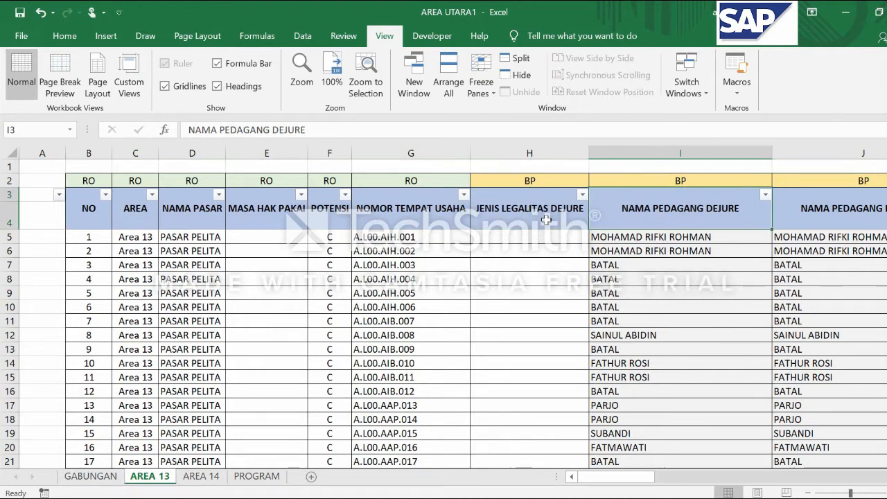
{"action": "key", "text": "Right"}
{"action": "key", "text": "Right"}
{"action": "key", "text": "Right"}
{"action": "key", "text": "Left"}
{"action": "key", "text": "ctrl+Left"}
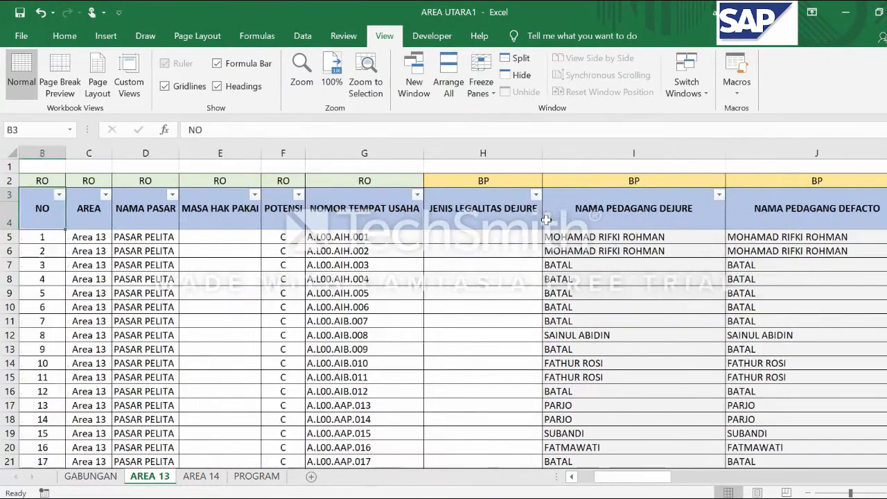
{"action": "key", "text": "Left"}
Review the row 3 headers one by one from AREA through NAMA PEDAGANG DEFACTO
{"action": "key", "text": "Right"}
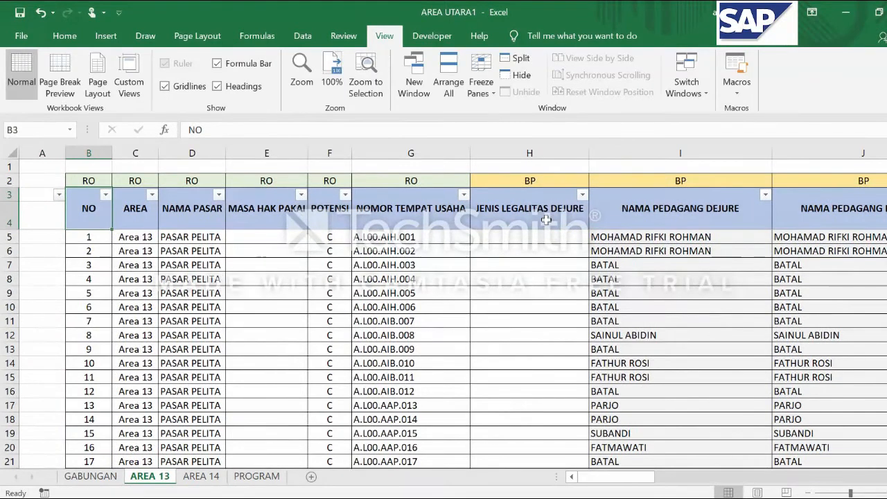
{"action": "key", "text": "Right"}
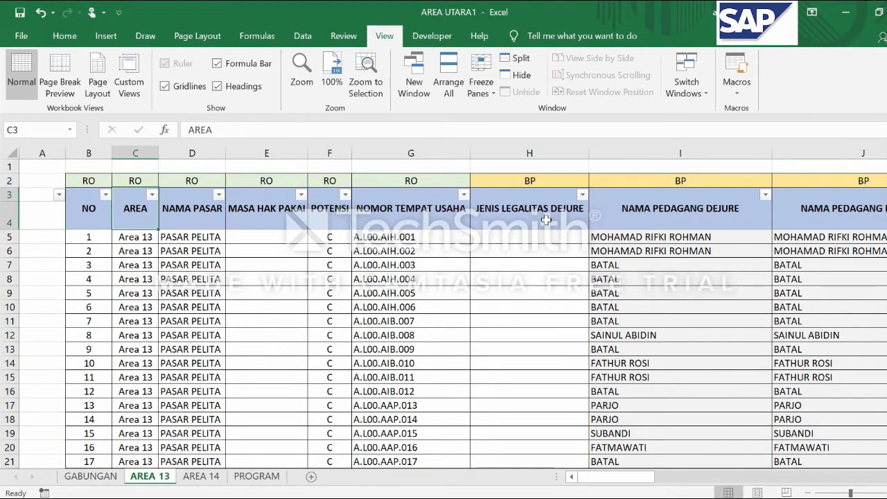
{"action": "key", "text": "Right"}
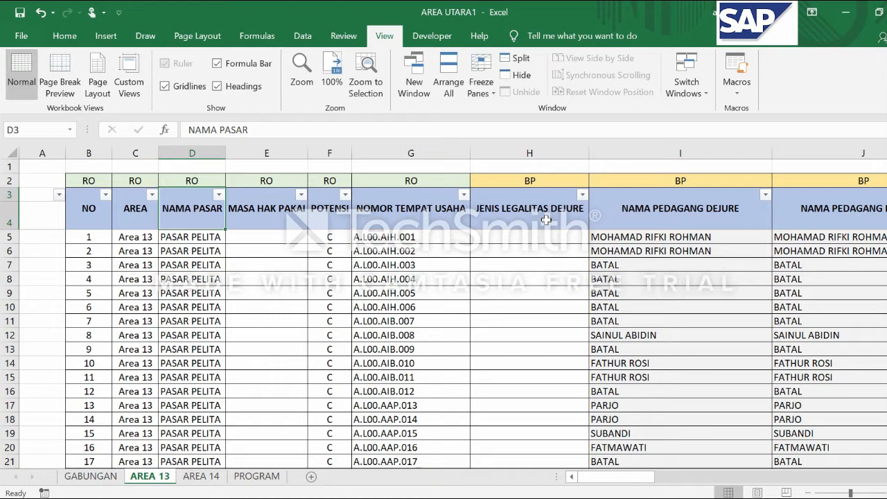
{"action": "key", "text": "Right"}
{"action": "key", "text": "Right"}
{"action": "key", "text": "Right"}
{"action": "key", "text": "Right"}
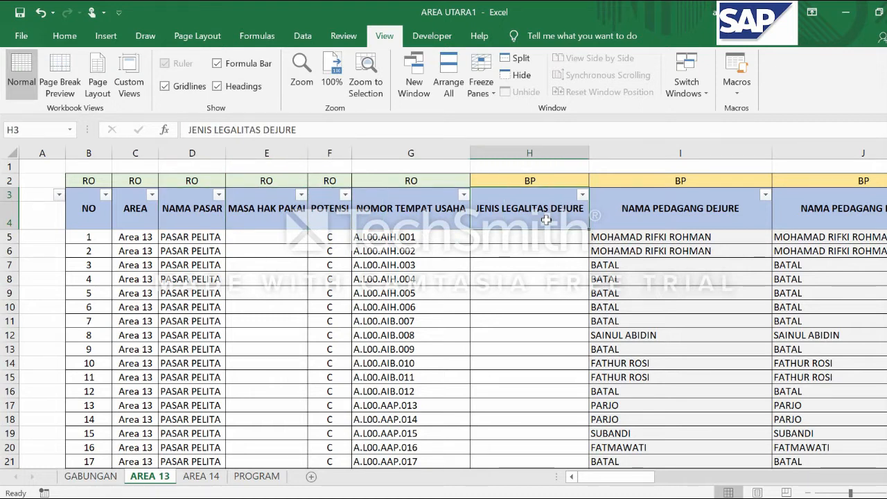
{"action": "key", "text": "Right"}
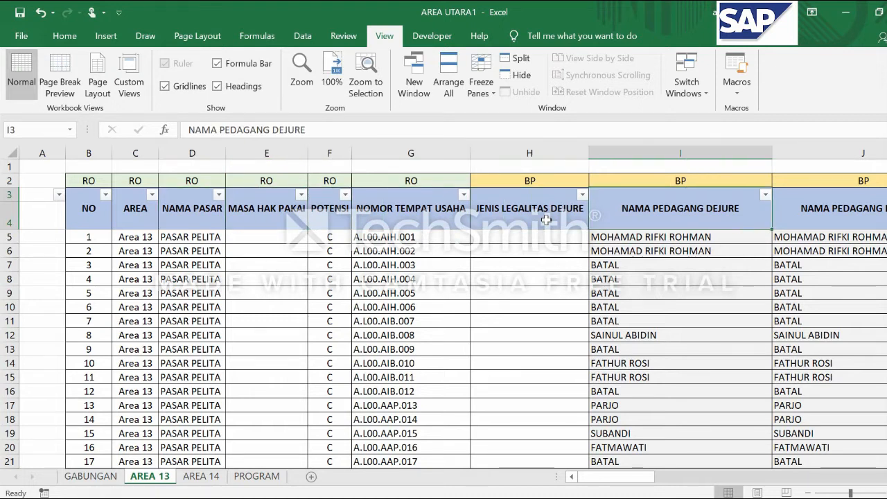
{"action": "key", "text": "Right"}
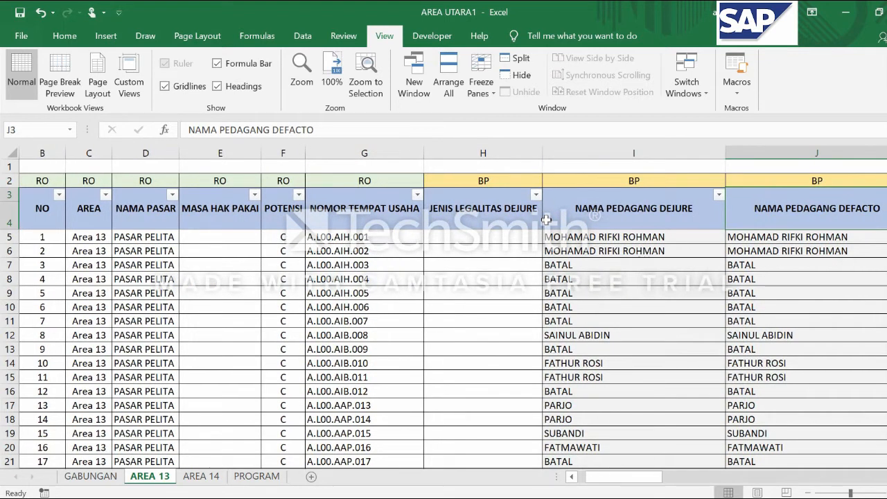
Review the dejure and defacto identity type and KTP number headers in columns K to N
{"action": "key", "text": "Right"}
{"action": "key", "text": "Right"}
{"action": "key", "text": "Right"}
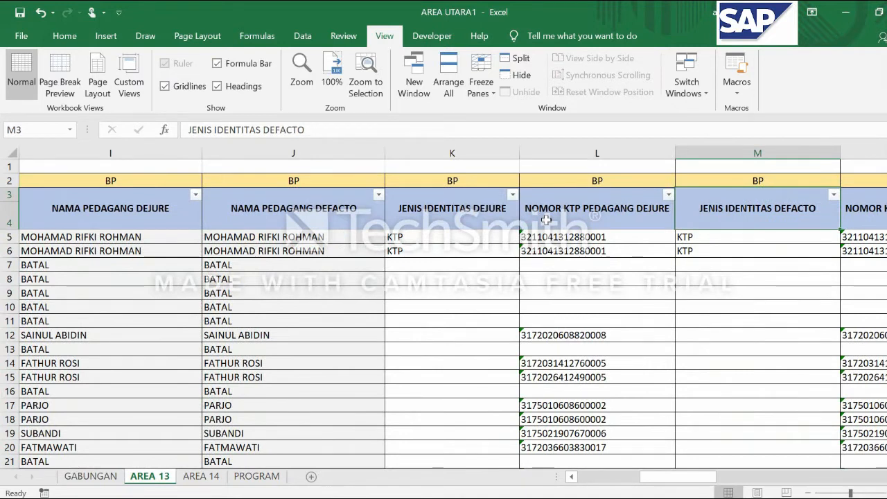
{"action": "key", "text": "Right"}
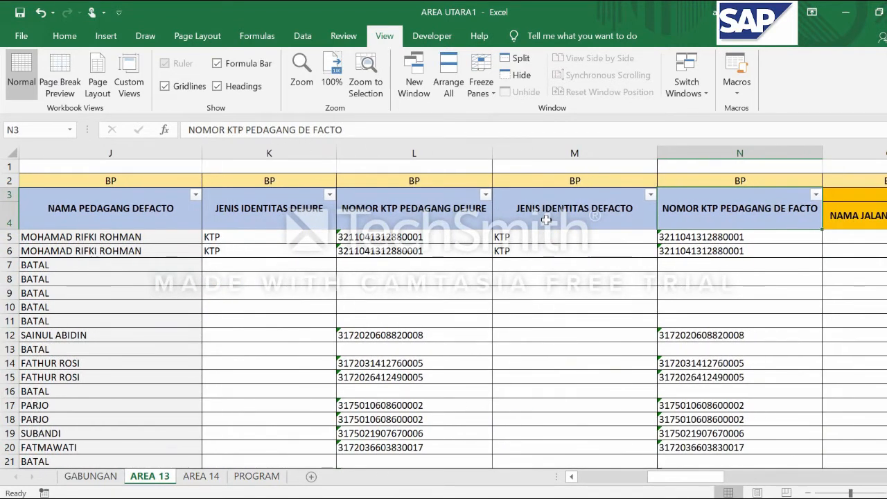
{"action": "key", "text": "Right"}
{"action": "key", "text": "Right"}
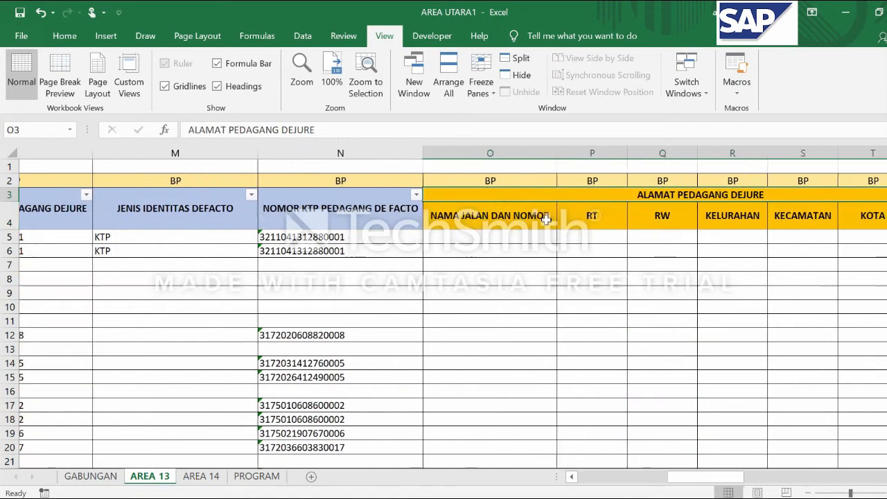
{"action": "key", "text": "Left"}
{"action": "key", "text": "Left"}
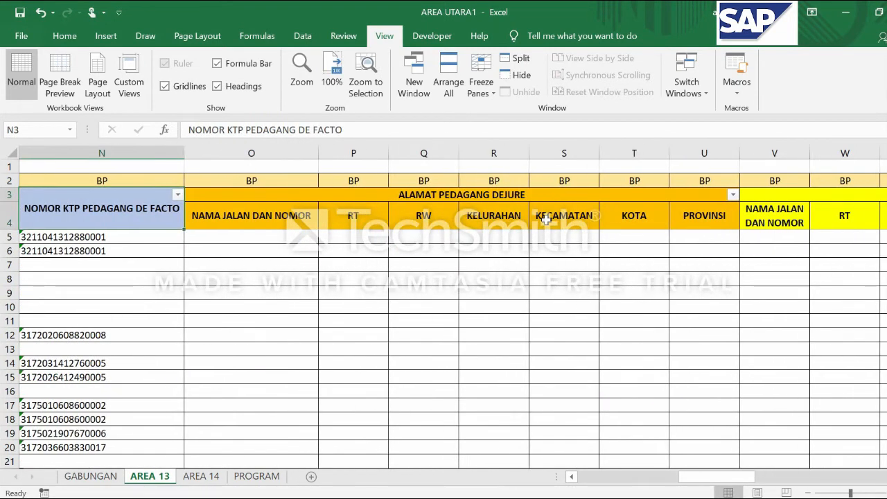
Go through the ALAMAT PEDAGANG DEJURE subheaders in row 4, from the street name to PROVINSI
{"action": "key", "text": "Right"}
{"action": "key", "text": "Down"}
{"action": "key", "text": "Right"}
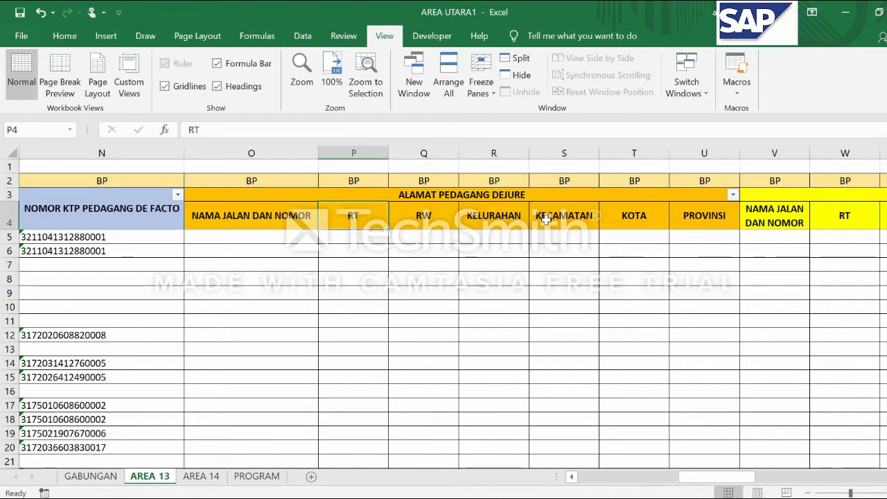
{"action": "key", "text": "Right"}
{"action": "key", "text": "Right"}
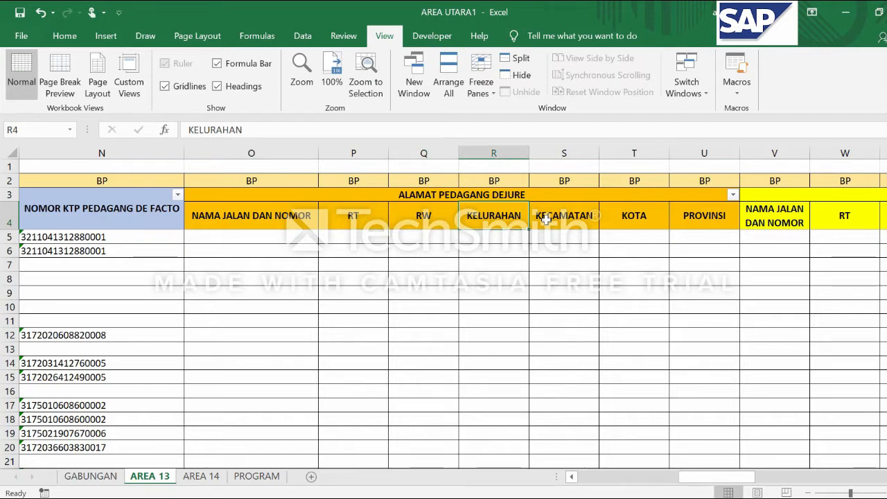
{"action": "key", "text": "Right"}
Go through the ALAMAT PEDAGANG DEFACTO subheaders in row 4, from the street name to PROVINSI
{"action": "key", "text": "Right"}
{"action": "key", "text": "Right"}
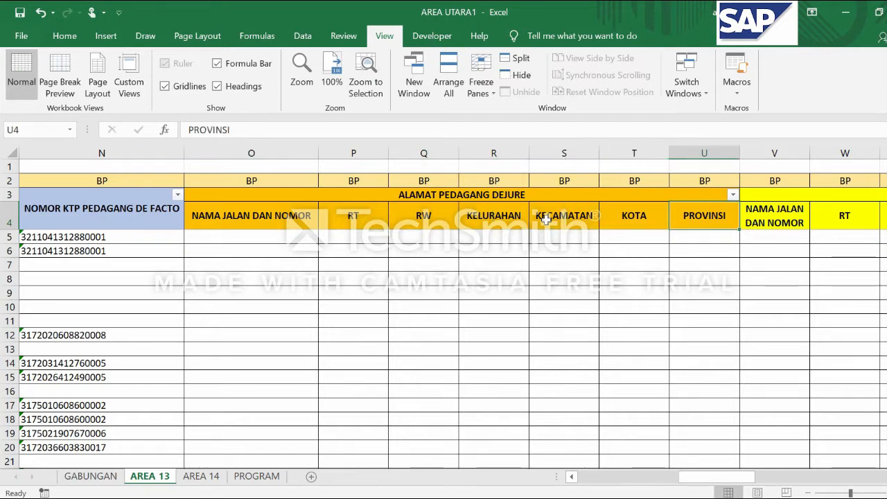
{"action": "key", "text": "Right"}
{"action": "key", "text": "Right"}
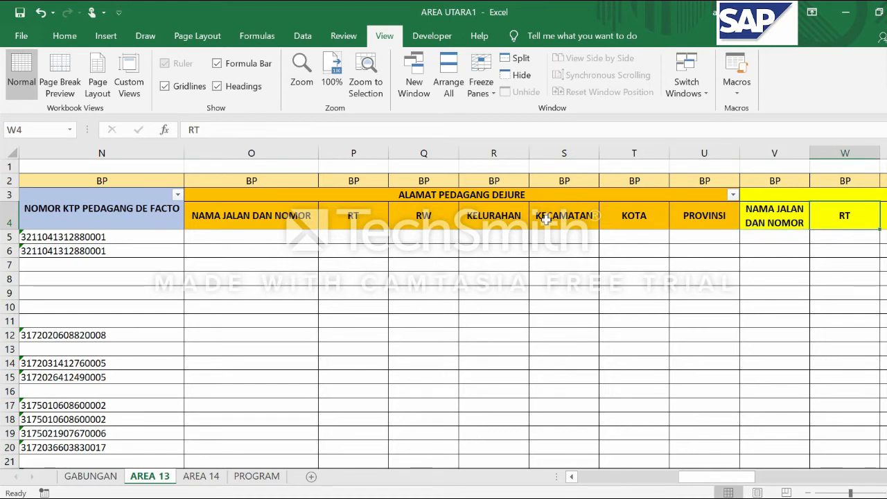
{"action": "key", "text": "Right"}
{"action": "key", "text": "Right"}
{"action": "key", "text": "Right"}
{"action": "key", "text": "Right"}
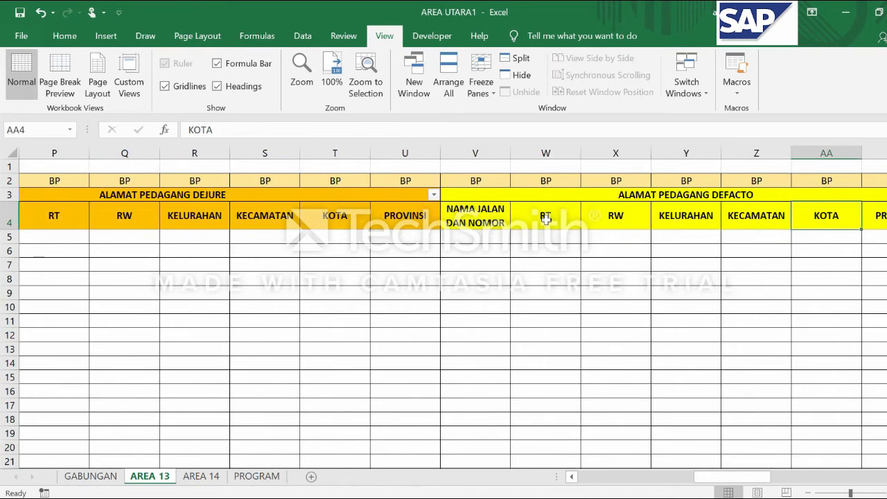
{"action": "key", "text": "Left"}
{"action": "key", "text": "Left"}
{"action": "key", "text": "Left"}
{"action": "key", "text": "Left"}
{"action": "key", "text": "Left"}
{"action": "key", "text": "Right"}
{"action": "key", "text": "Right"}
{"action": "key", "text": "Right"}
{"action": "key", "text": "Right"}
{"action": "key", "text": "Right"}
{"action": "key", "text": "Right"}
{"action": "key", "text": "Right"}
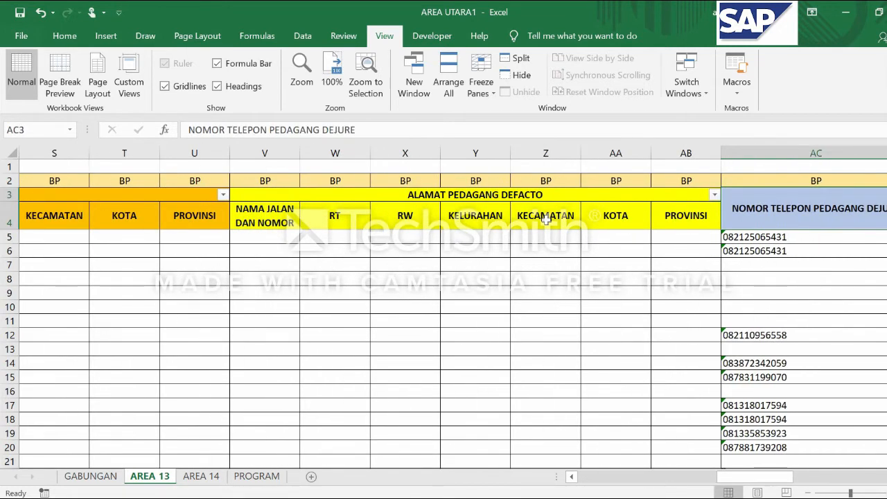
Compare the dejure and defacto trader phone number headers in AC3 and AD3
{"action": "key", "text": "Right"}
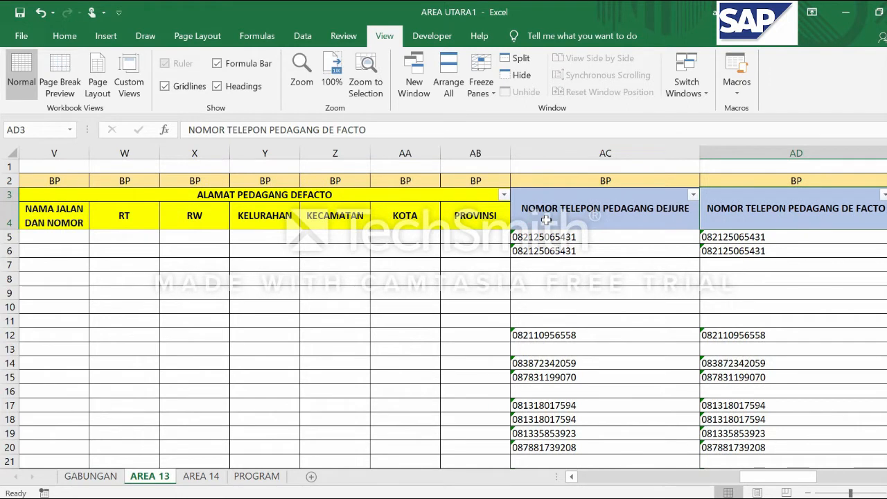
{"action": "key", "text": "Left"}
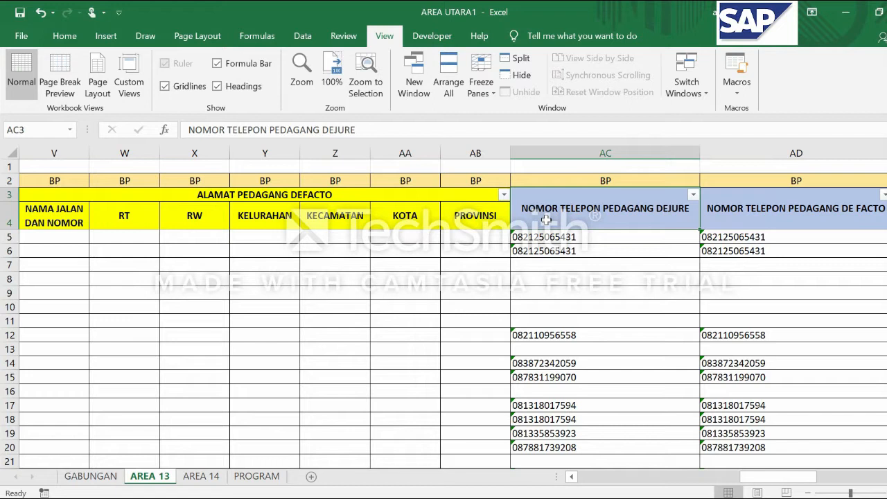
{"action": "key", "text": "Right"}
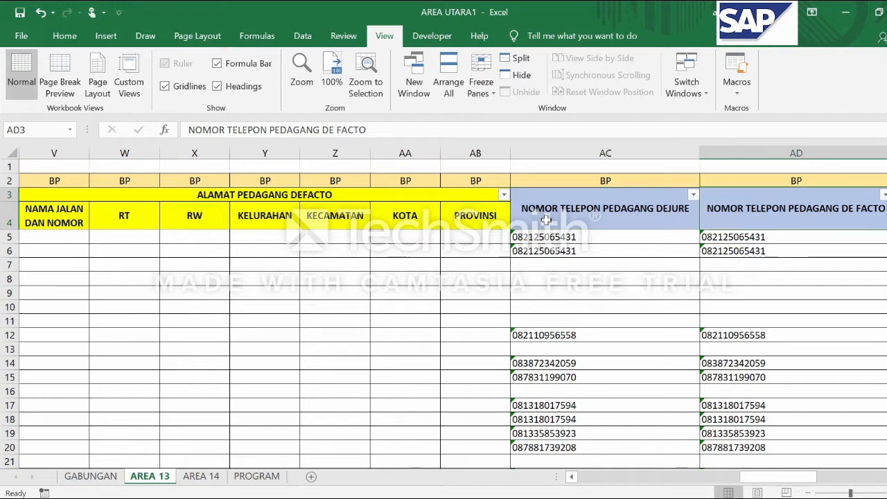
Review the RO headers TIPE TEMPAT USAHA, JENIS JUALAN and MACAM DAGANGAN, covering both dejure and defacto columns through AI
{"action": "key", "text": "Right"}
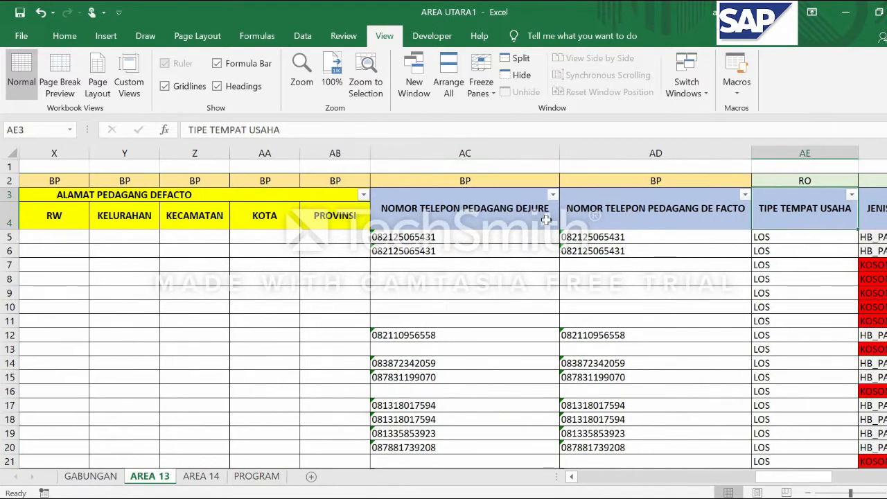
{"action": "key", "text": "Right"}
{"action": "key", "text": "Left"}
{"action": "key", "text": "Right"}
{"action": "key", "text": "Right"}
{"action": "key", "text": "Left"}
{"action": "key", "text": "Left"}
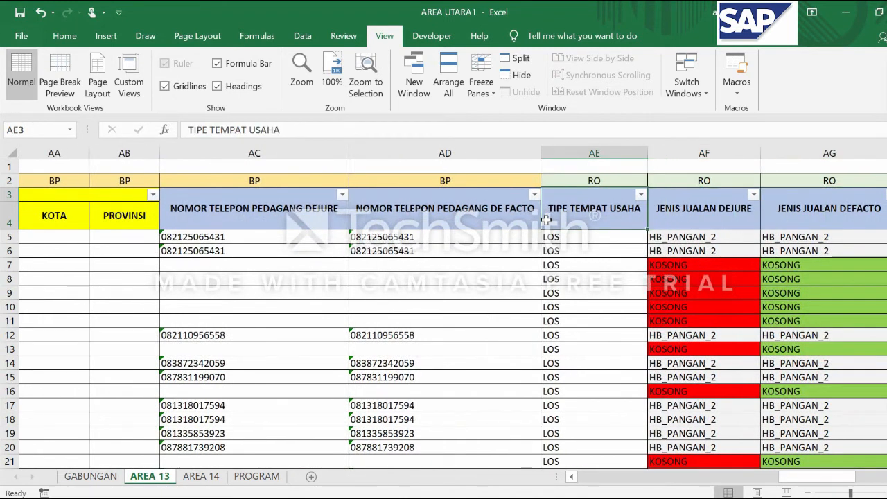
{"action": "key", "text": "Right"}
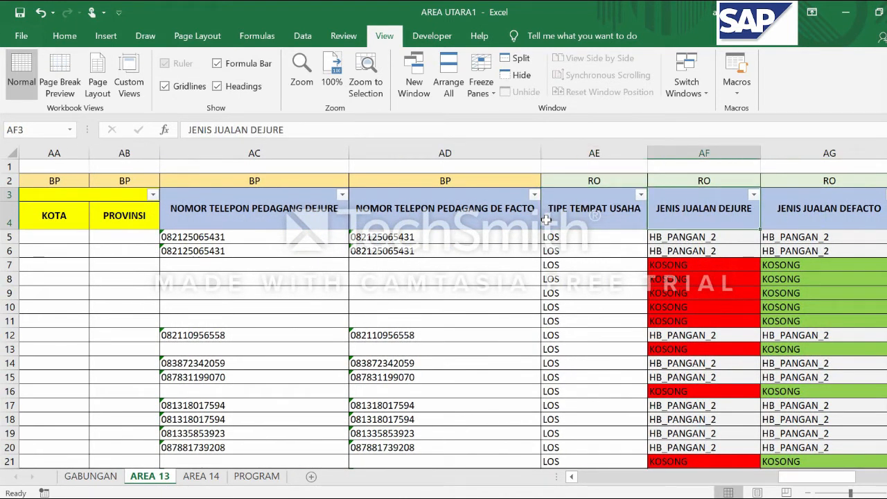
{"action": "key", "text": "Right"}
{"action": "key", "text": "Right"}
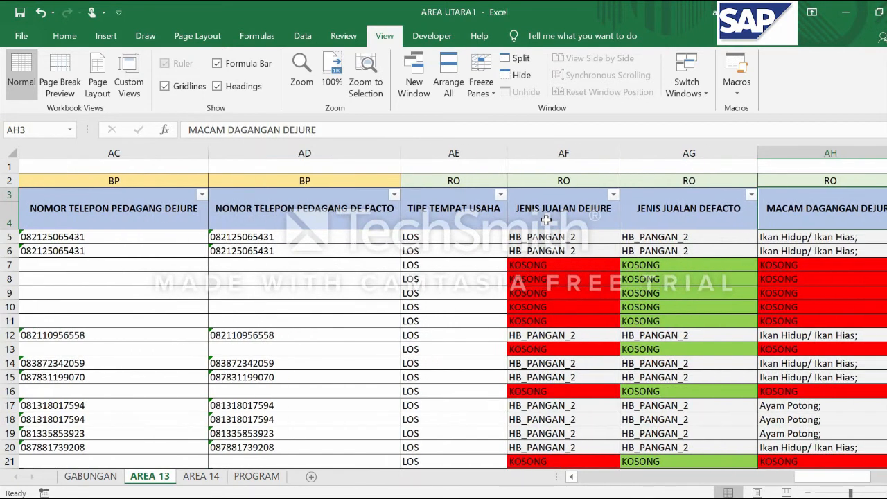
Review the headers LUAS, DASAR LUASAN, STATUS and KETERANGAN STATUS in columns AJ to AM
{"action": "key", "text": "Right"}
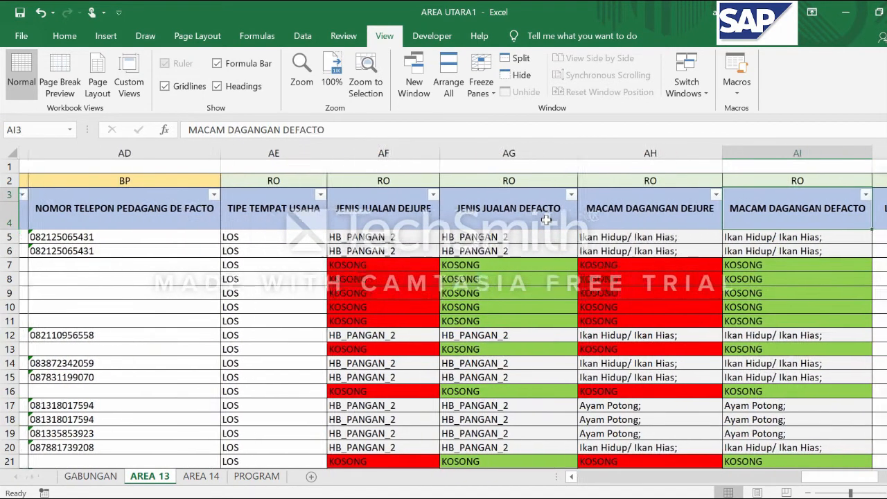
{"action": "key", "text": "Right"}
{"action": "key", "text": "Right"}
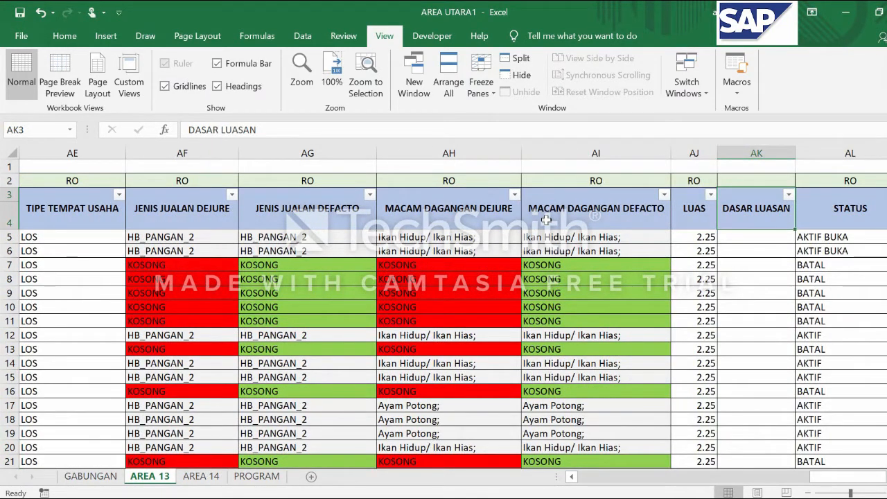
{"action": "key", "text": "Right"}
{"action": "key", "text": "Right"}
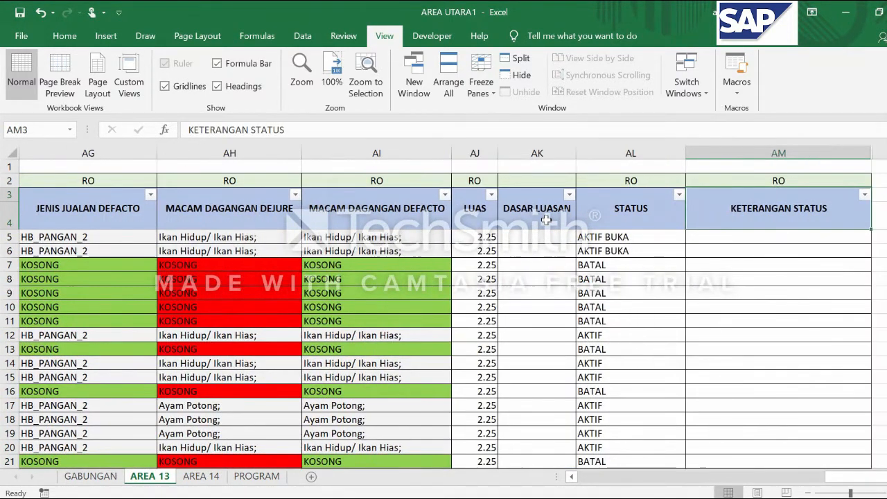
{"action": "key", "text": "Left"}
{"action": "key", "text": "Left"}
{"action": "key", "text": "Left"}
{"action": "key", "text": "Left"}
{"action": "key", "text": "Left"}
{"action": "key", "text": "Left"}
{"action": "key", "text": "Left"}
{"action": "key", "text": "Left"}
{"action": "key", "text": "Left"}
{"action": "key", "text": "Left"}
{"action": "key", "text": "Left"}
{"action": "key", "text": "Left"}
{"action": "key", "text": "Left"}
{"action": "key", "text": "Left"}
{"action": "key", "text": "Left"}
{"action": "key", "text": "Left"}
{"action": "key", "text": "Left"}
{"action": "key", "text": "Left"}
{"action": "key", "text": "Left"}
{"action": "key", "text": "Left"}
Look over the sheet's first columns again, from NO and MASA HAK PAKAI to NAMA PEDAGANG DEJURE
{"action": "left_click", "coordinate": [469, 293]}
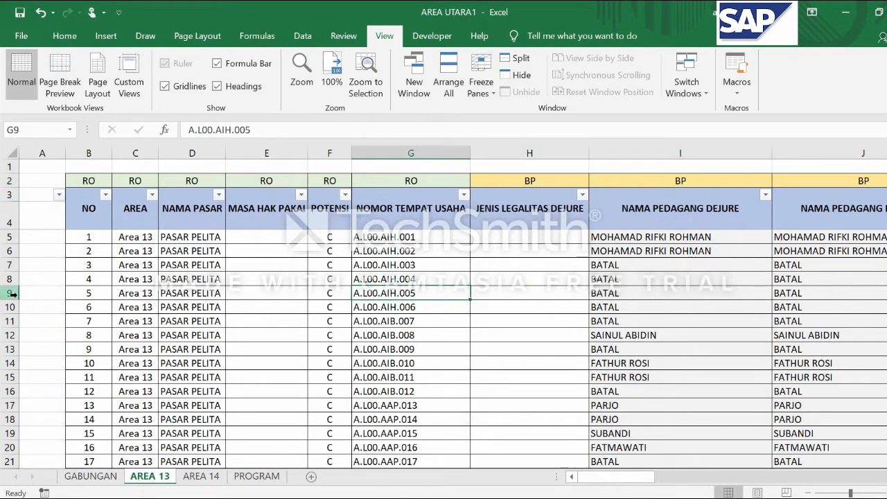
{"action": "left_click", "coordinate": [91, 248]}
{"action": "left_click", "coordinate": [402, 292]}
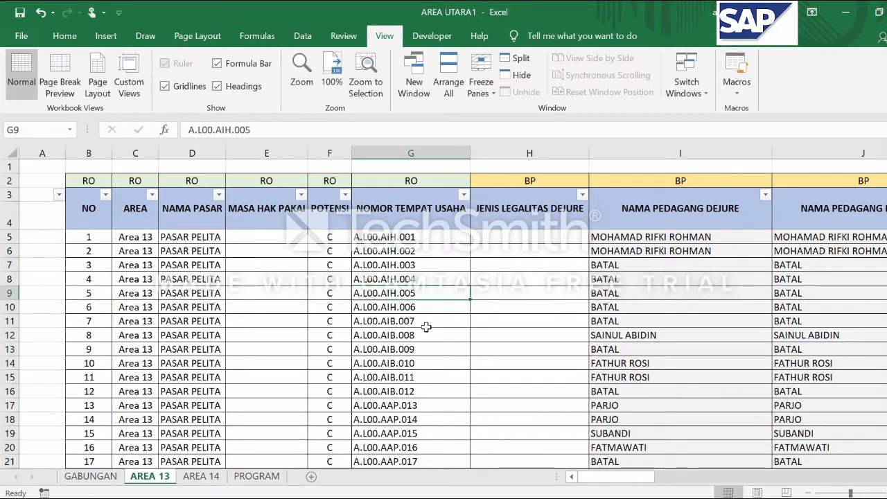
{"action": "left_click", "coordinate": [259, 247]}
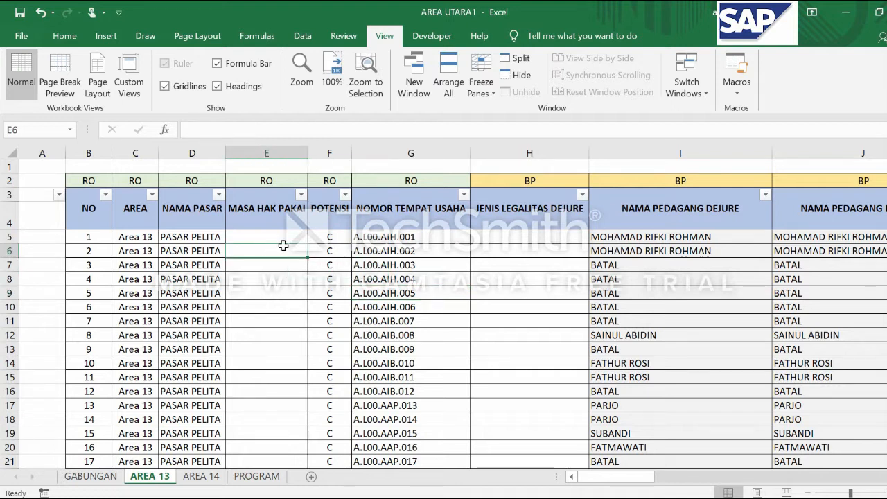
{"action": "left_click", "coordinate": [537, 251]}
{"action": "left_click", "coordinate": [676, 257]}
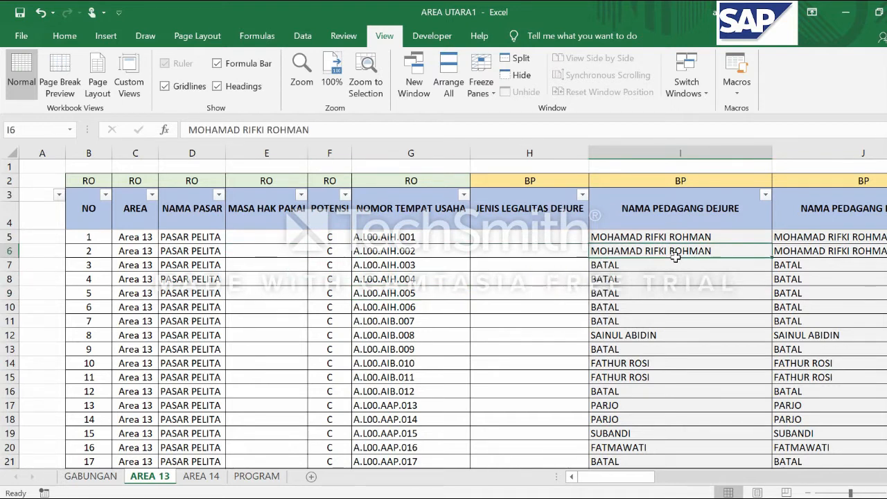
Examine the JENIS LEGALITAS DEJURE cell in row 6 along with the neighbouring RO and BP columns
{"action": "key", "text": "Left"}
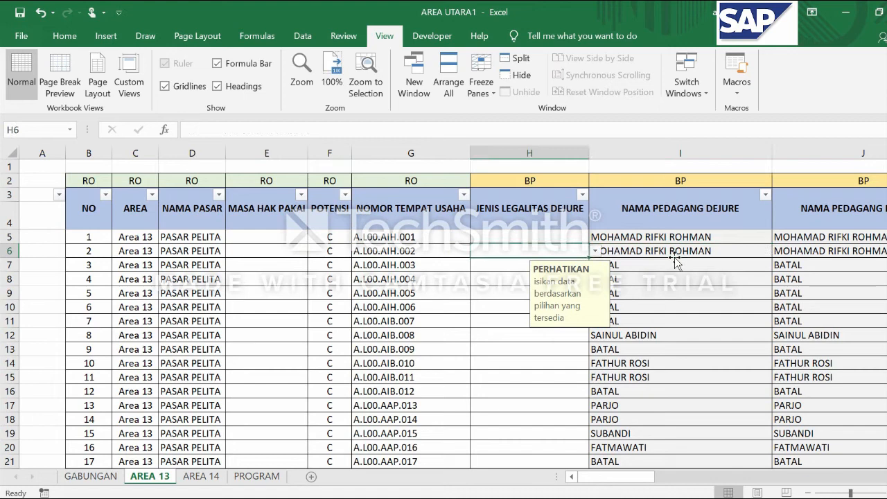
{"action": "key", "text": "Right"}
{"action": "key", "text": "Right"}
{"action": "key", "text": "Right"}
{"action": "key", "text": "Right"}
{"action": "key", "text": "Left"}
{"action": "key", "text": "Left"}
{"action": "key", "text": "Left"}
{"action": "key", "text": "Left"}
{"action": "key", "text": "Left"}
{"action": "key", "text": "Left"}
{"action": "key", "text": "Left"}
{"action": "key", "text": "Left"}
{"action": "key", "text": "Right"}
{"action": "key", "text": "Right"}
{"action": "key", "text": "Right"}
{"action": "key", "text": "Right"}
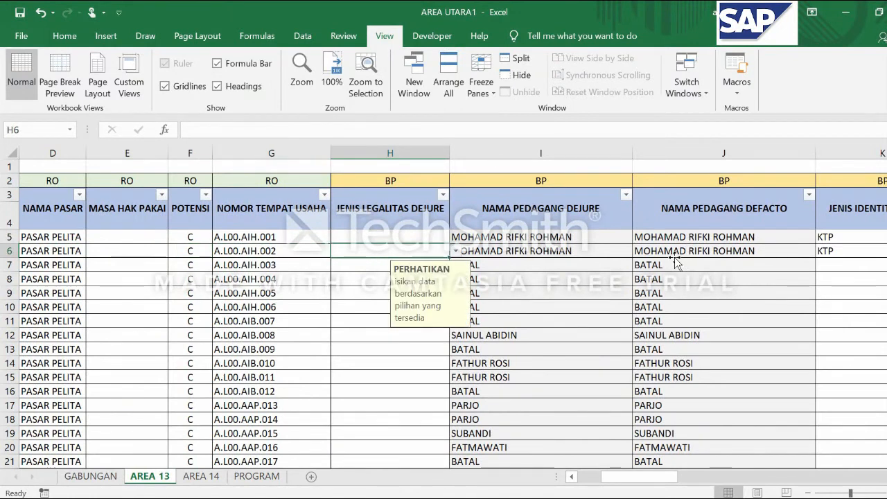
Examine the NO column, from its header down through the sequential row numbers
{"action": "key", "text": "Left"}
{"action": "key", "text": "Left"}
{"action": "key", "text": "Left"}
{"action": "key", "text": "Left"}
{"action": "key", "text": "Left"}
{"action": "key", "text": "Left"}
{"action": "key", "text": "Left"}
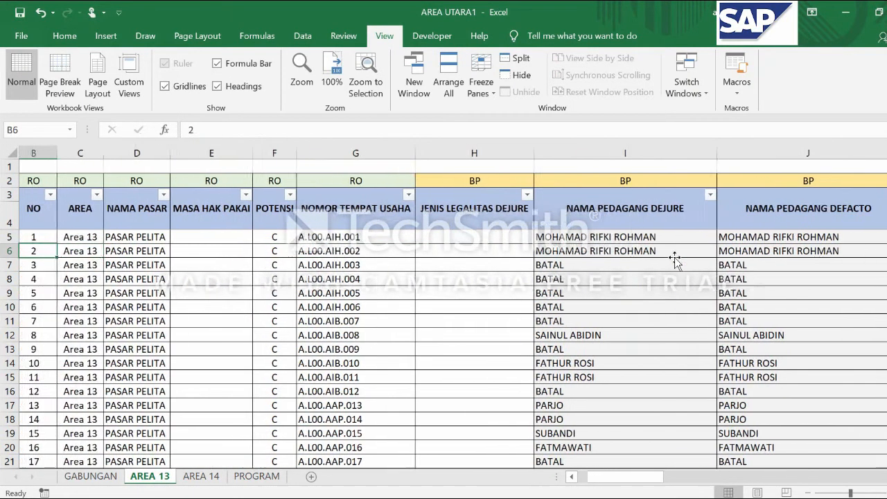
{"action": "key", "text": "Right"}
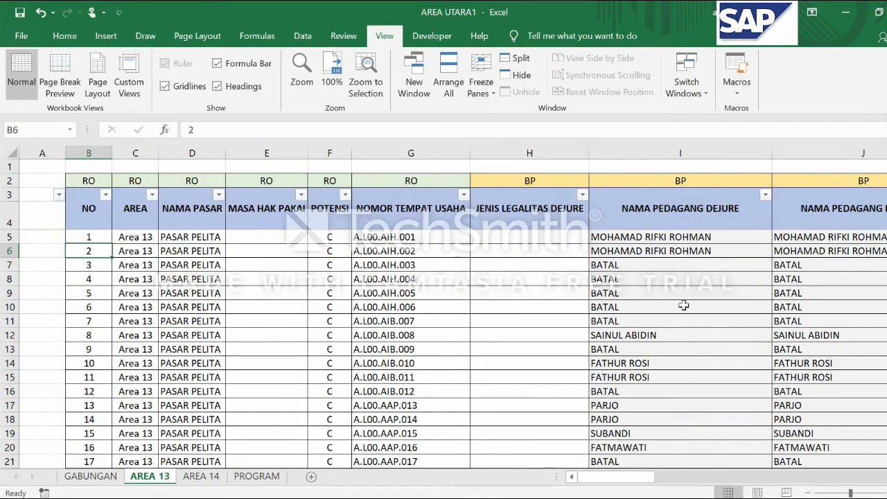
{"action": "left_click", "coordinate": [88, 148]}
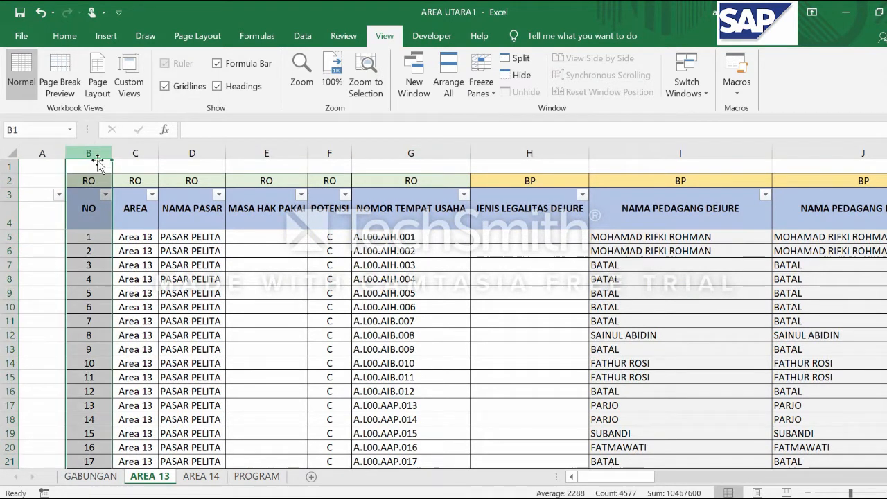
{"action": "left_click", "coordinate": [89, 264]}
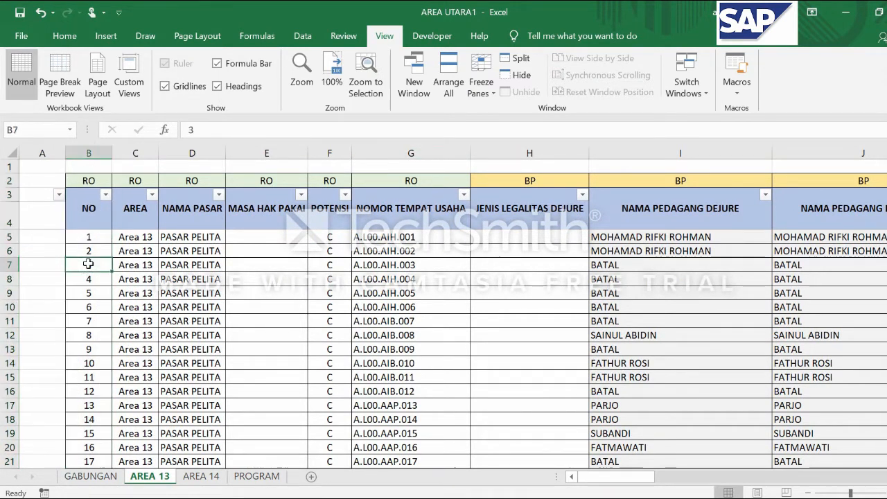
{"action": "left_click", "coordinate": [81, 196]}
{"action": "left_click", "coordinate": [86, 237]}
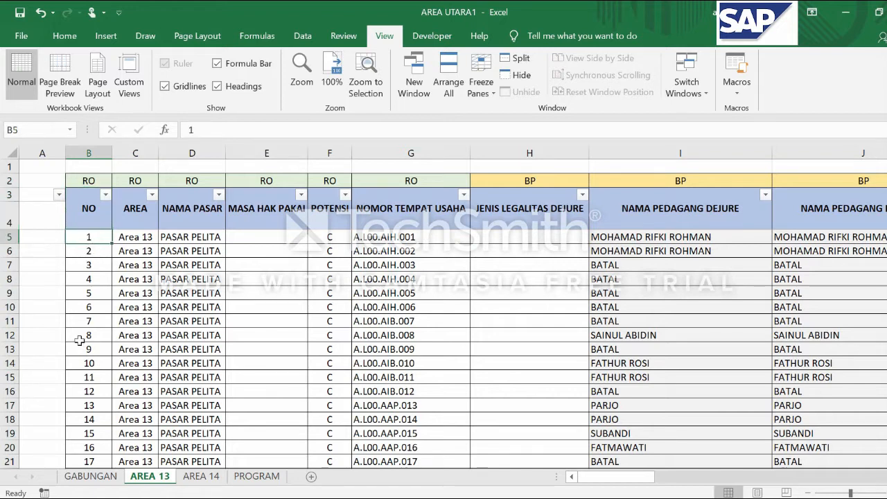
{"action": "scroll", "coordinate": [98, 338], "scroll_direction": "down", "scroll_amount": 2}
{"action": "scroll", "coordinate": [95, 337], "scroll_direction": "up", "scroll_amount": 2}
Examine the AREA column and its entries down the sheet
{"action": "left_click", "coordinate": [135, 152]}
{"action": "left_click", "coordinate": [132, 280]}
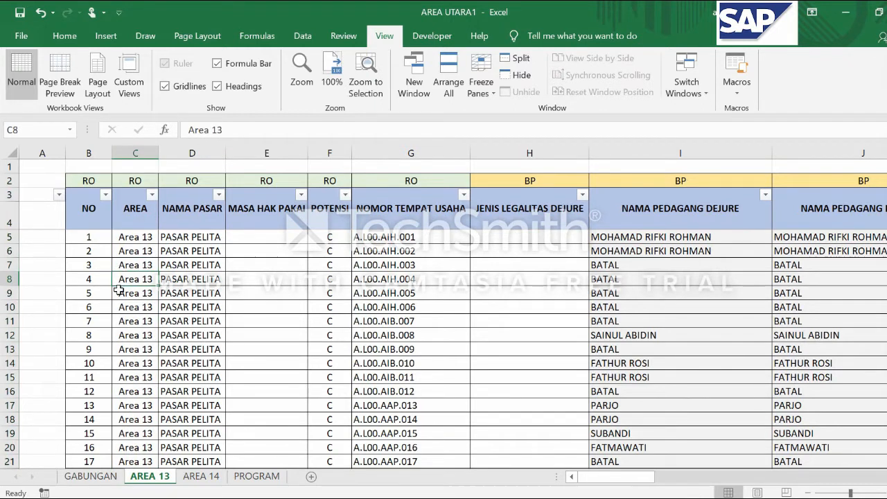
{"action": "left_click", "coordinate": [143, 238]}
{"action": "scroll", "coordinate": [143, 239], "scroll_direction": "down", "scroll_amount": 3}
{"action": "scroll", "coordinate": [144, 238], "scroll_direction": "up", "scroll_amount": 2}
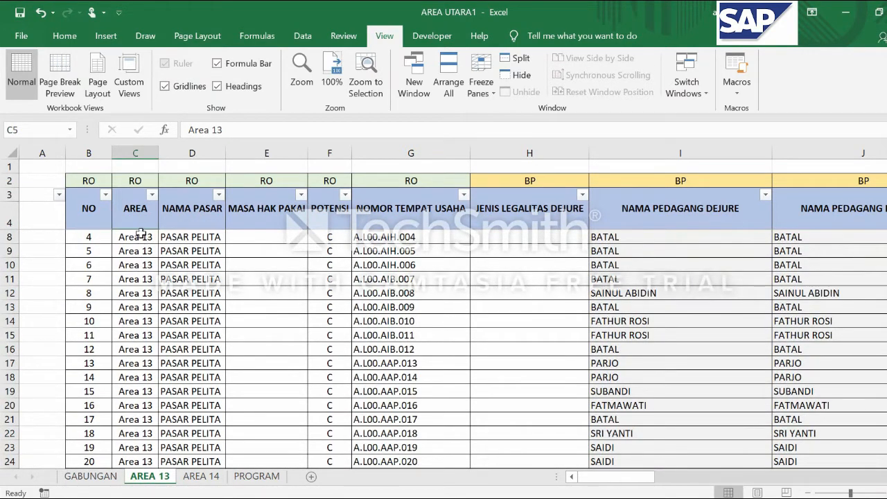
{"action": "left_click", "coordinate": [140, 279]}
{"action": "scroll", "coordinate": [139, 280], "scroll_direction": "down", "scroll_amount": 4}
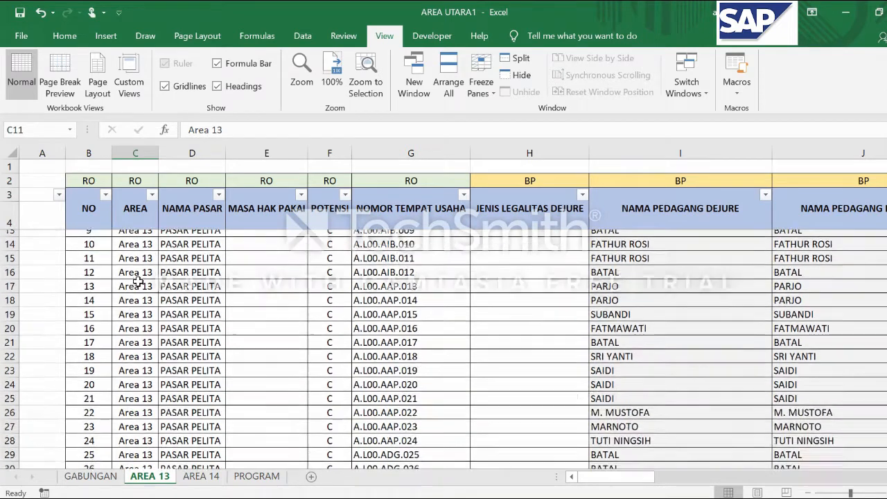
{"action": "scroll", "coordinate": [137, 284], "scroll_direction": "up", "scroll_amount": 1}
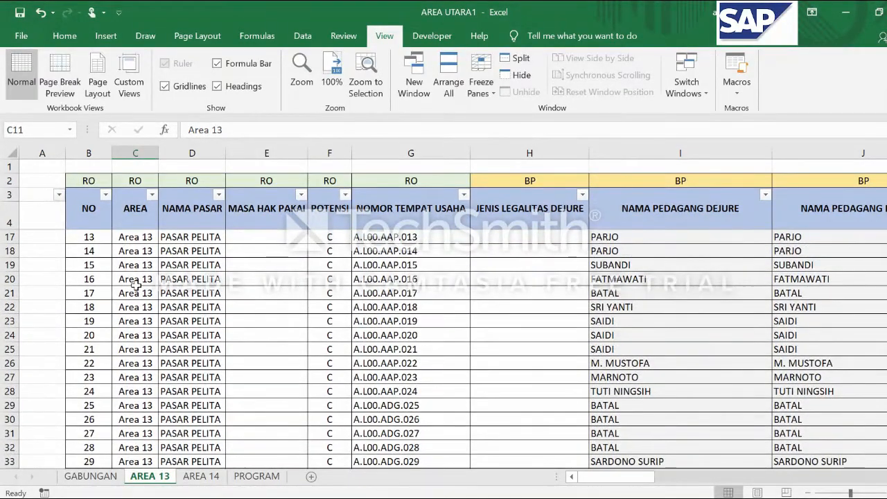
{"action": "scroll", "coordinate": [137, 284], "scroll_direction": "up", "scroll_amount": 4}
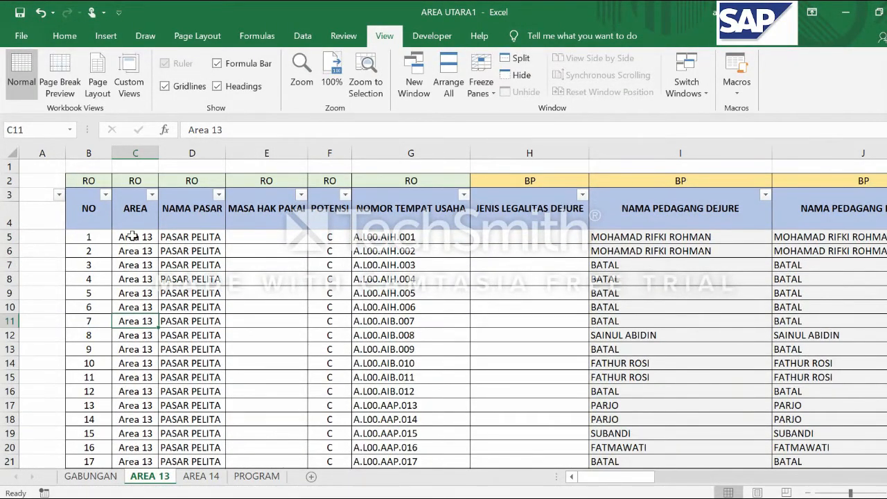
Examine the market names in the NAMA PASAR column, from D5 down past row 77
{"action": "left_click", "coordinate": [200, 237]}
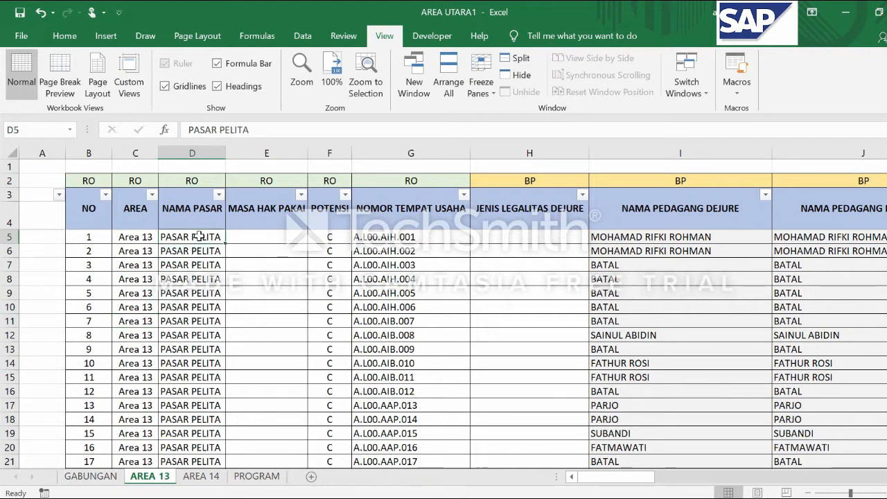
{"action": "scroll", "coordinate": [200, 236], "scroll_direction": "down", "scroll_amount": 1}
{"action": "scroll", "coordinate": [200, 236], "scroll_direction": "down", "scroll_amount": 3}
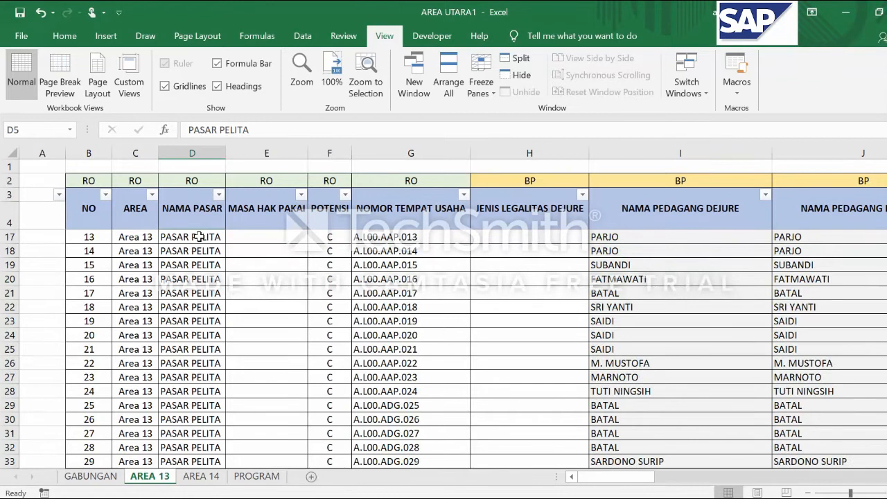
{"action": "scroll", "coordinate": [199, 242], "scroll_direction": "down", "scroll_amount": 10}
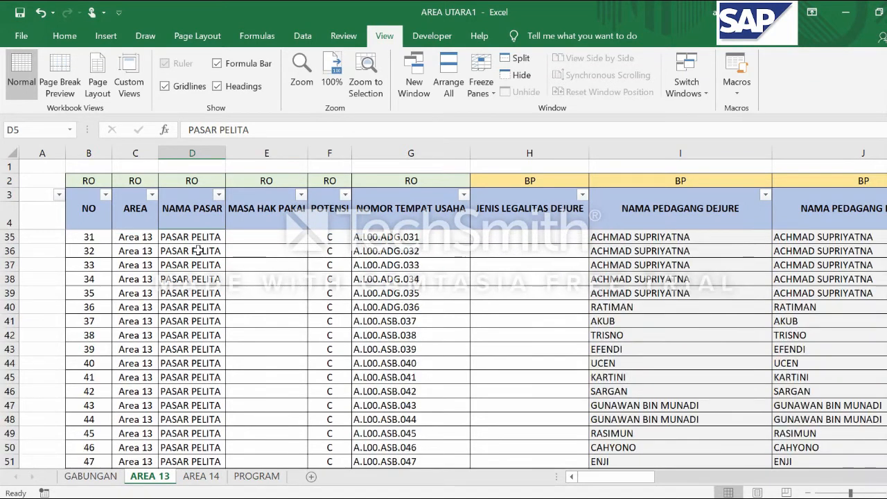
{"action": "scroll", "coordinate": [198, 263], "scroll_direction": "down", "scroll_amount": 4}
{"action": "left_click", "coordinate": [197, 281]}
{"action": "scroll", "coordinate": [198, 280], "scroll_direction": "down", "scroll_amount": 5}
{"action": "left_click", "coordinate": [198, 281]}
{"action": "scroll", "coordinate": [197, 281], "scroll_direction": "down", "scroll_amount": 2}
{"action": "scroll", "coordinate": [197, 281], "scroll_direction": "up", "scroll_amount": 5}
{"action": "scroll", "coordinate": [197, 281], "scroll_direction": "down", "scroll_amount": 13}
{"action": "scroll", "coordinate": [192, 293], "scroll_direction": "down", "scroll_amount": 15}
{"action": "scroll", "coordinate": [192, 293], "scroll_direction": "up", "scroll_amount": 20}
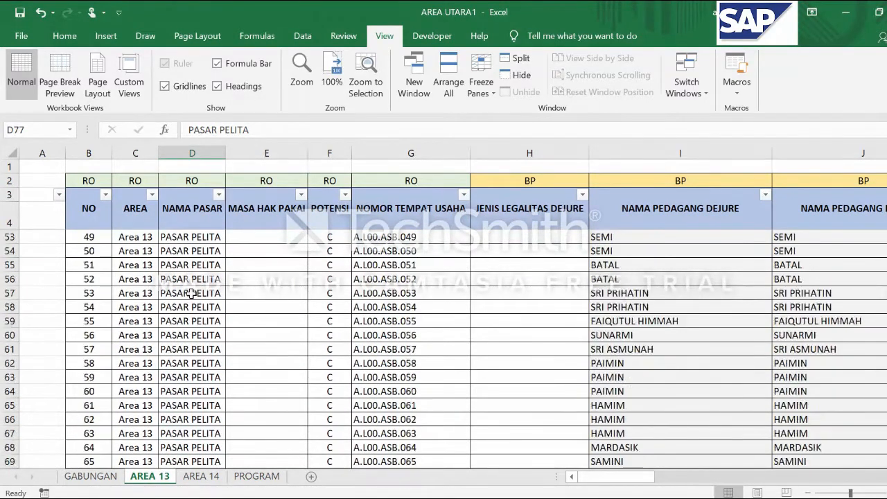
{"action": "scroll", "coordinate": [192, 293], "scroll_direction": "up", "scroll_amount": 16}
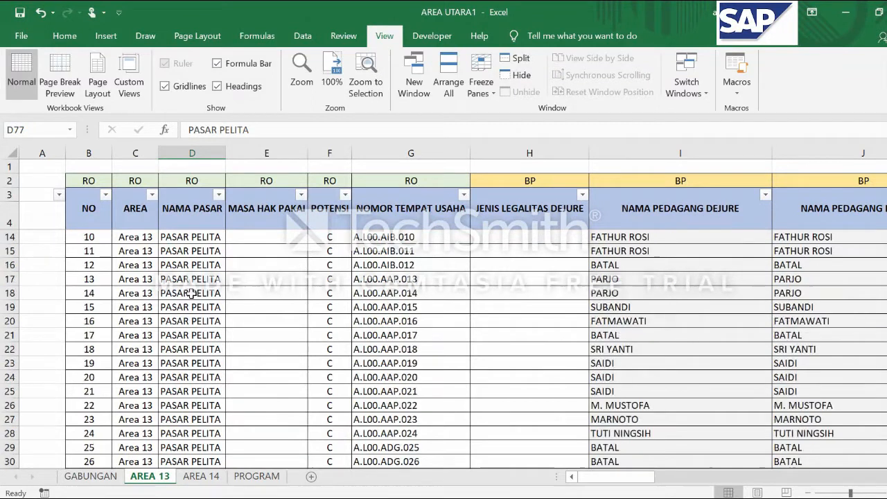
Enter 20 juli 2020 as a sample MASA HAK PAKAI date in E5 and clear it again
{"action": "left_click", "coordinate": [256, 237]}
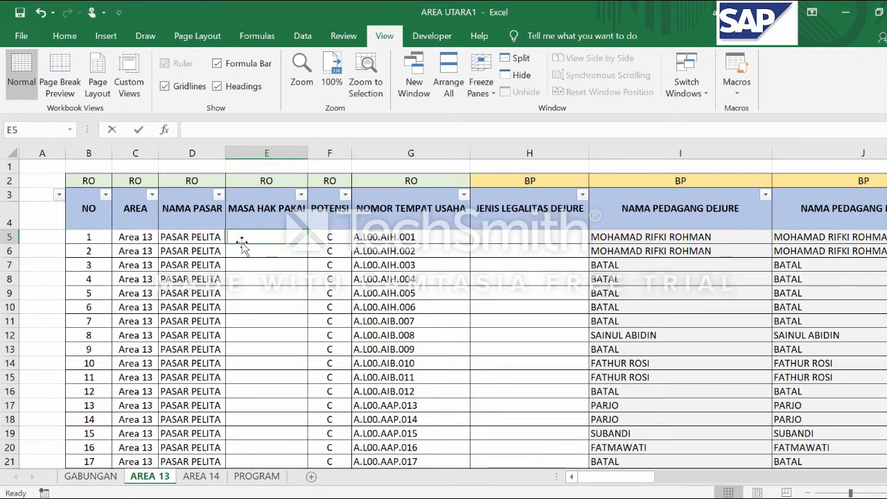
{"action": "type", "text": "20 julo"}
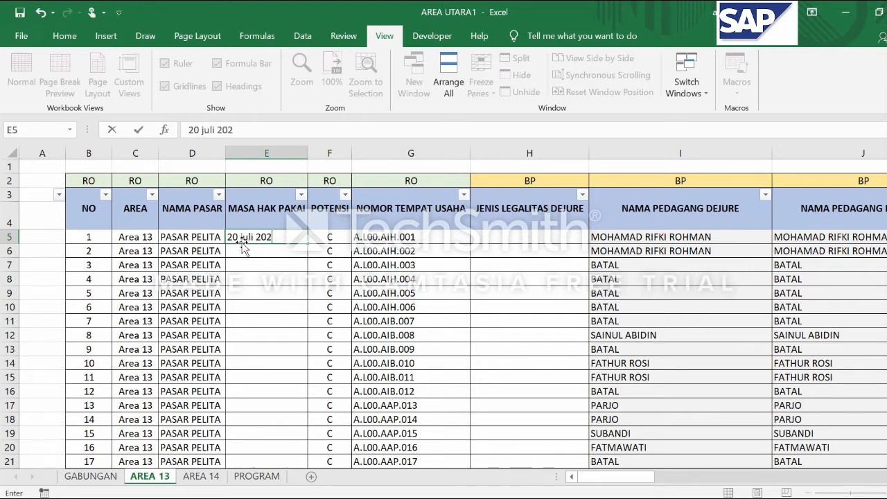
{"action": "type", "text": " 2020"}
{"action": "key", "text": "Return"}
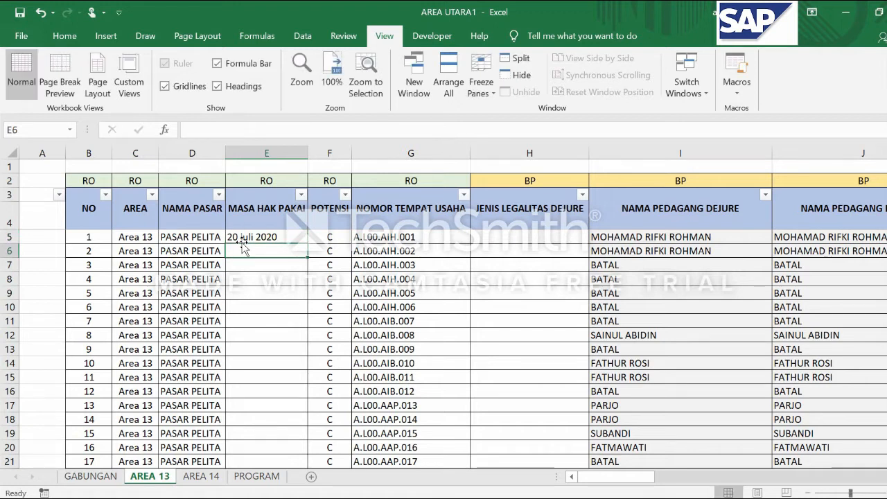
{"action": "left_click", "coordinate": [241, 240]}
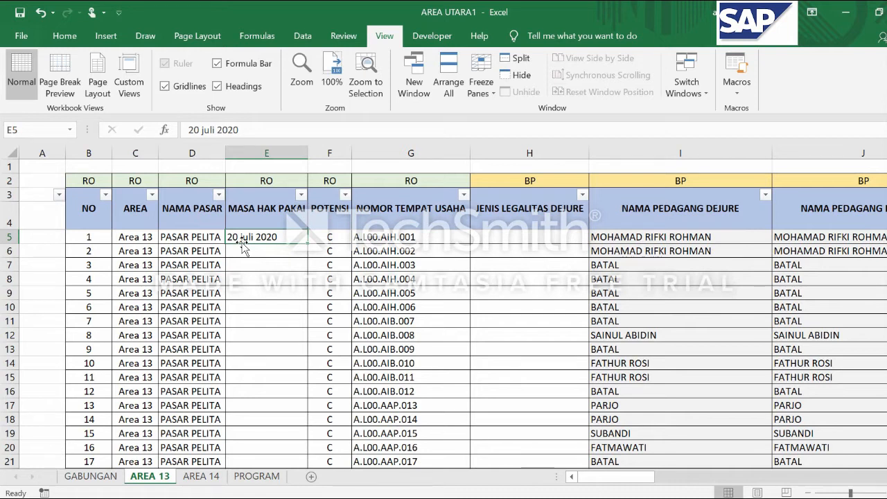
{"action": "key", "text": "Delete"}
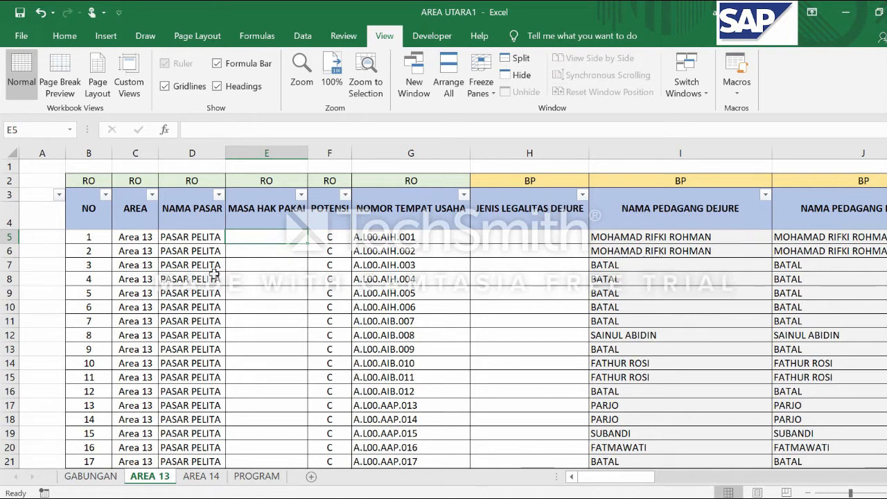
Examine the POTENSI column's entries, starting from F5
{"action": "left_click", "coordinate": [332, 236]}
{"action": "scroll", "coordinate": [328, 253], "scroll_direction": "down", "scroll_amount": 1}
{"action": "scroll", "coordinate": [331, 251], "scroll_direction": "up", "scroll_amount": 1}
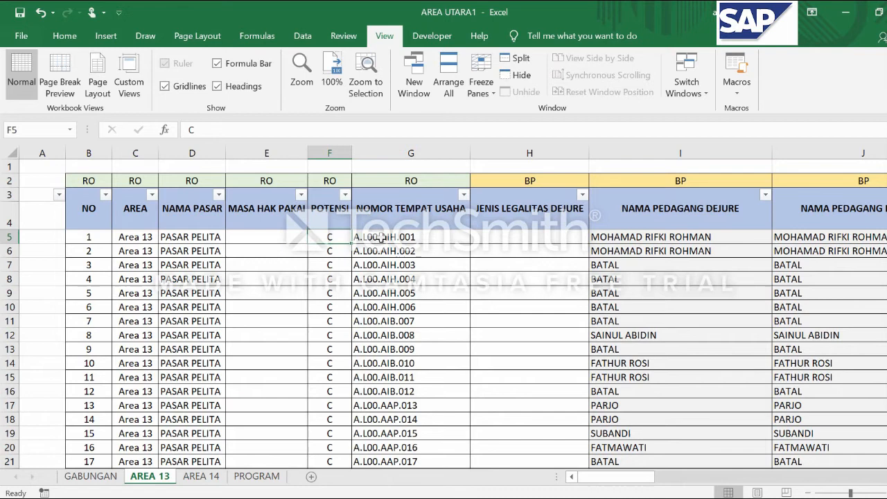
Examine the business place codes in the NOMOR TEMPAT USAHA column, from G5 down past row 100
{"action": "left_click", "coordinate": [381, 238]}
{"action": "scroll", "coordinate": [385, 243], "scroll_direction": "down", "scroll_amount": 3}
{"action": "scroll", "coordinate": [391, 270], "scroll_direction": "up", "scroll_amount": 3}
{"action": "left_click", "coordinate": [393, 277]}
{"action": "scroll", "coordinate": [392, 284], "scroll_direction": "down", "scroll_amount": 19}
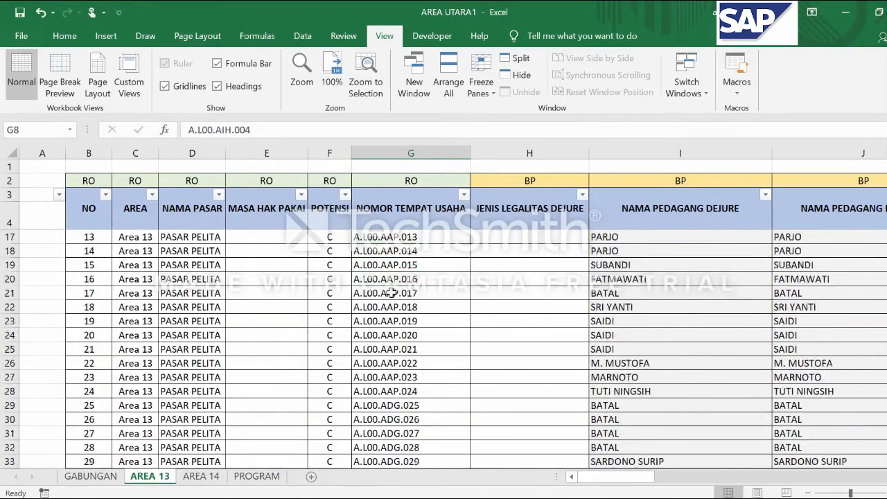
{"action": "left_click", "coordinate": [392, 293]}
{"action": "scroll", "coordinate": [391, 293], "scroll_direction": "down", "scroll_amount": 12}
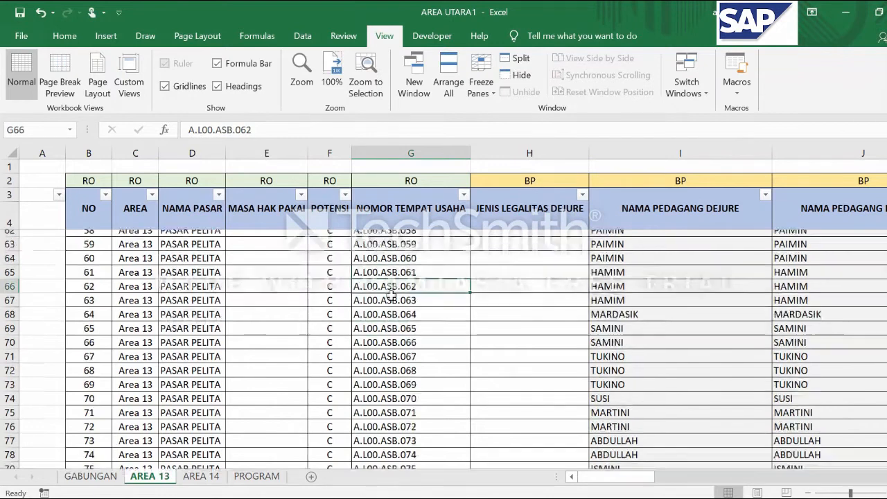
{"action": "left_click", "coordinate": [391, 294]}
{"action": "scroll", "coordinate": [391, 293], "scroll_direction": "down", "scroll_amount": 7}
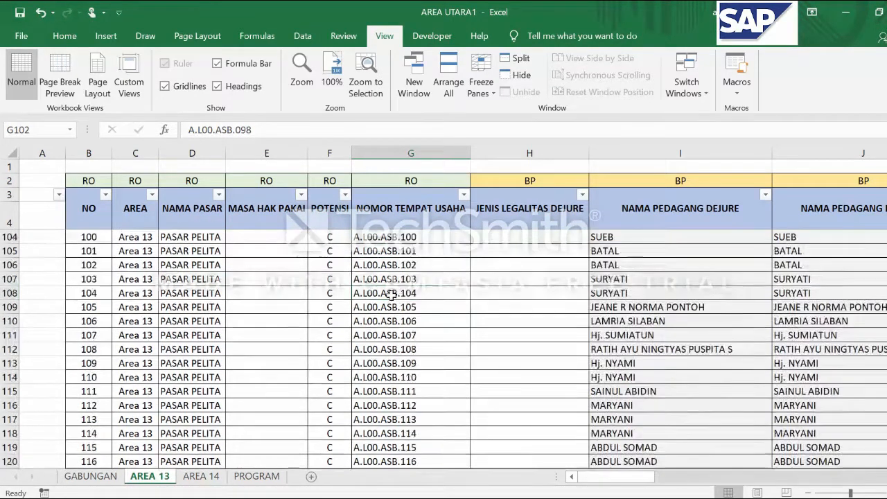
{"action": "scroll", "coordinate": [392, 293], "scroll_direction": "up", "scroll_amount": 7}
{"action": "scroll", "coordinate": [391, 293], "scroll_direction": "up", "scroll_amount": 6}
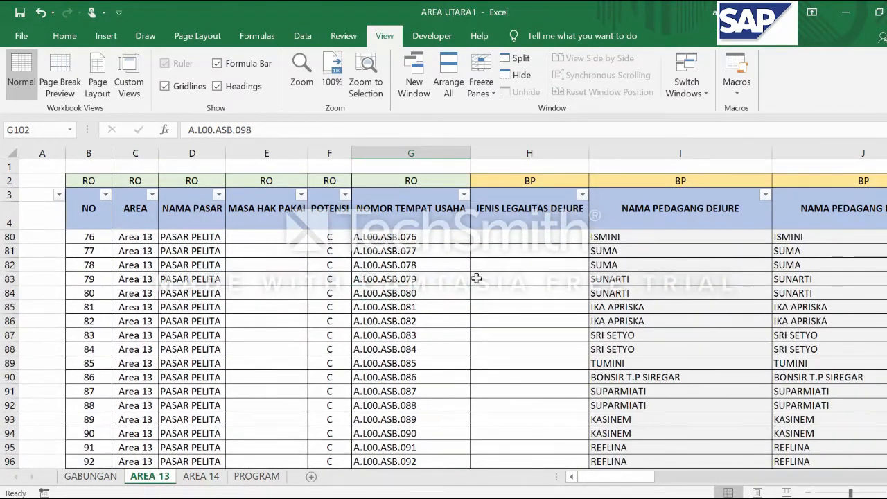
{"action": "left_click", "coordinate": [632, 310]}
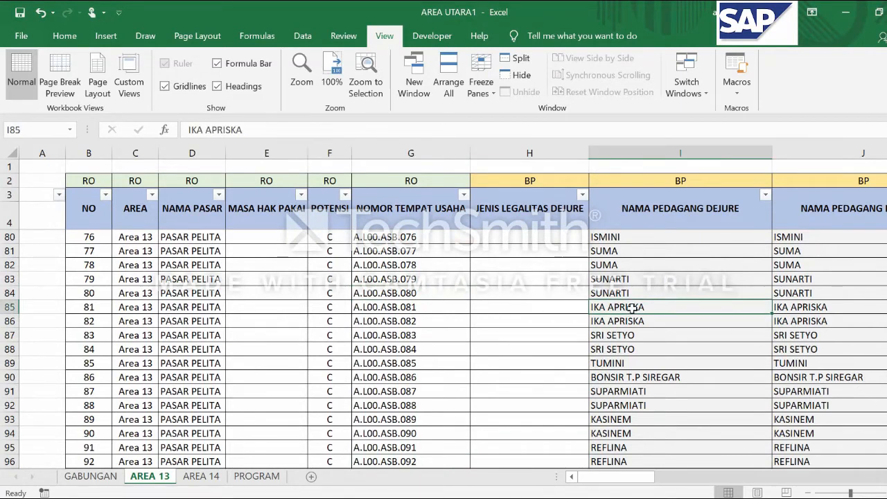
Compare the NOMOR TEMPAT USAHA codes in rows 85 to 87 with the traders listed under NAMA PEDAGANG DEJURE
{"action": "left_click", "coordinate": [407, 320]}
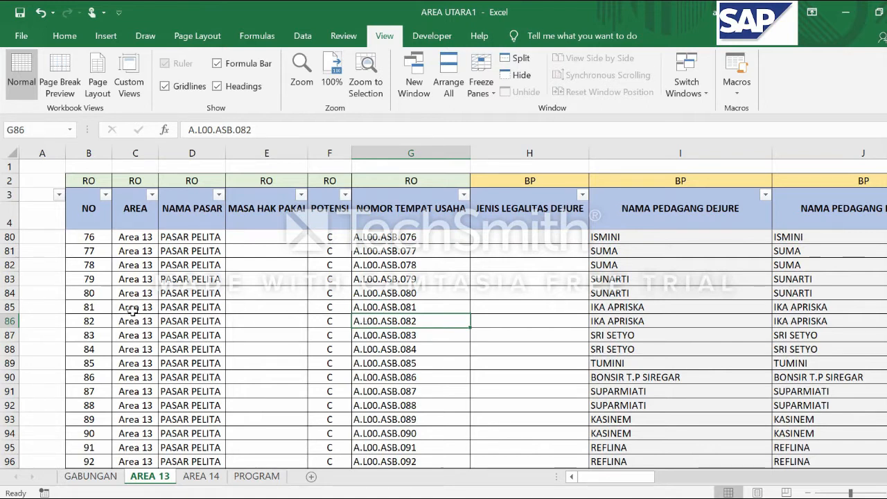
{"action": "left_click", "coordinate": [398, 306]}
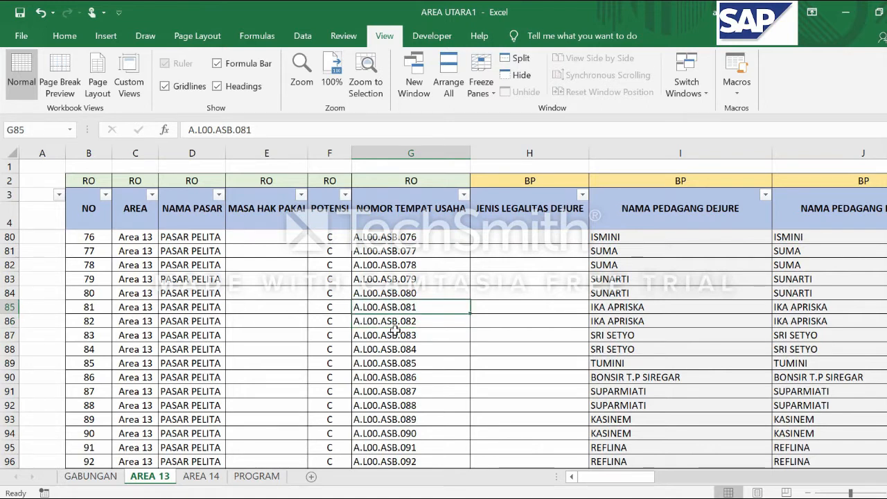
{"action": "left_click", "coordinate": [617, 307]}
{"action": "key", "text": "Down"}
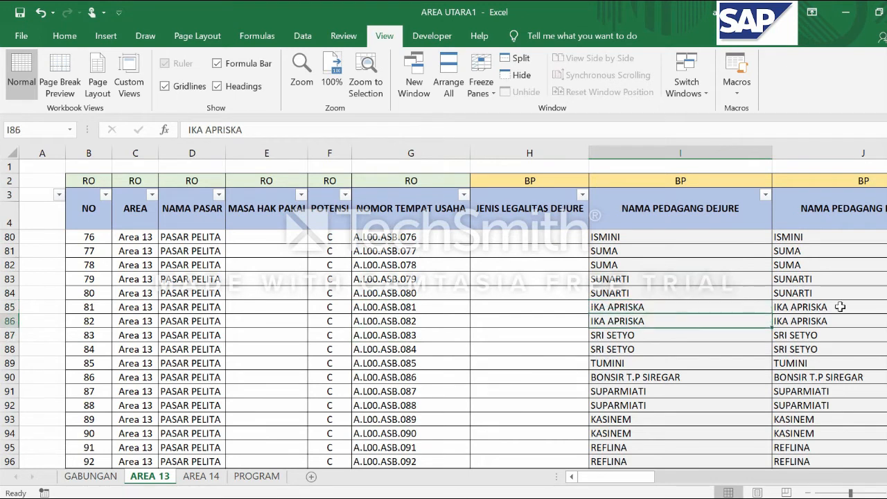
{"action": "left_click", "coordinate": [426, 306]}
{"action": "double_click", "coordinate": [426, 306]}
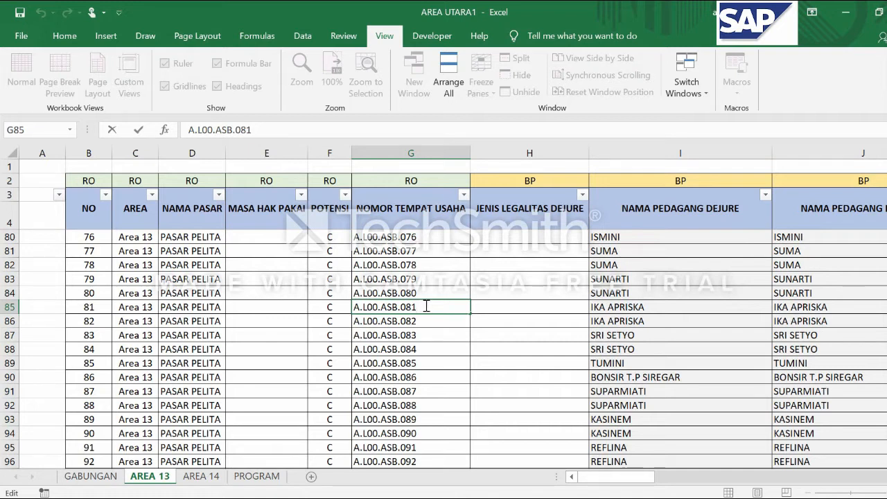
{"action": "double_click", "coordinate": [467, 331]}
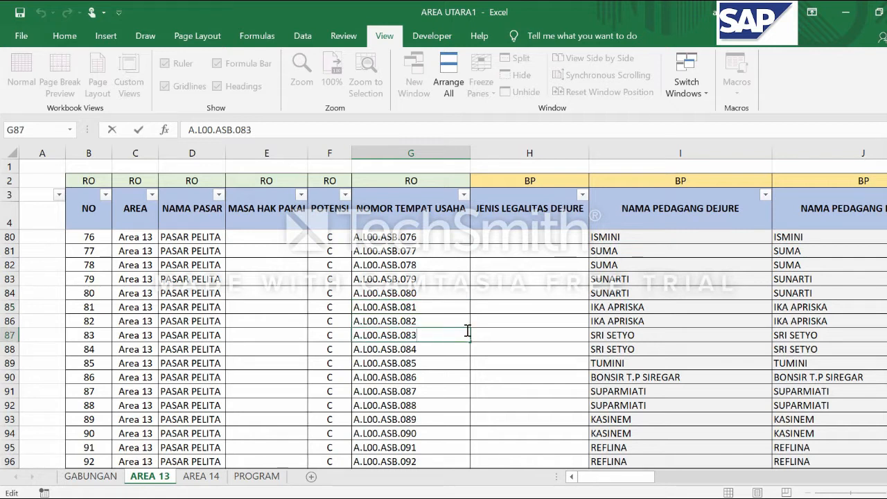
{"action": "left_click", "coordinate": [443, 306]}
{"action": "scroll", "coordinate": [454, 318], "scroll_direction": "up", "scroll_amount": 2}
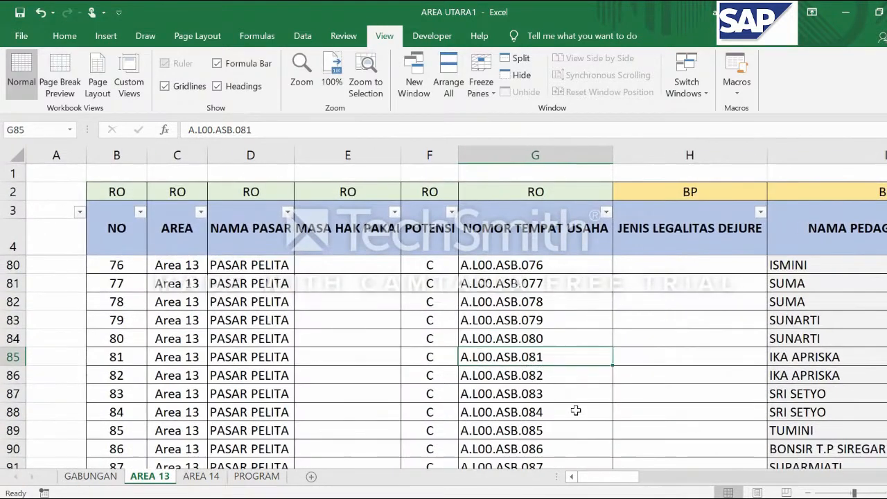
{"action": "left_click_drag", "start_coordinate": [608, 477], "coordinate": [624, 476]}
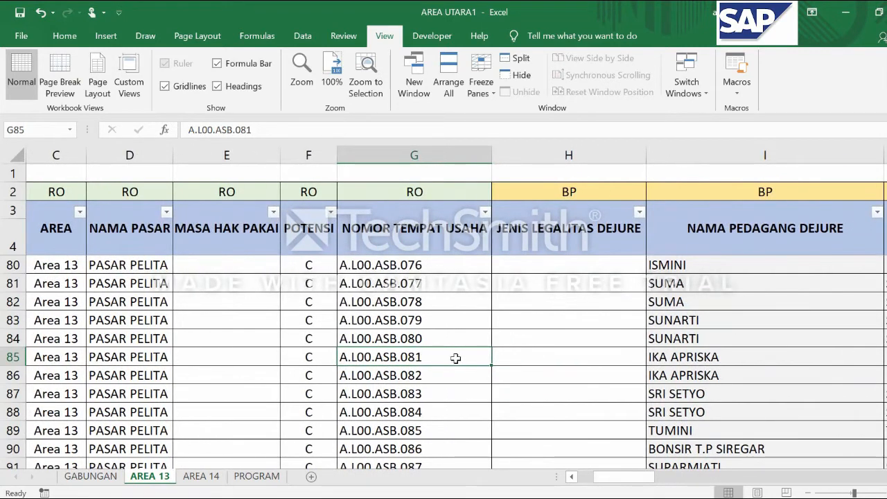
Append /082 to the code A.L00.ASB.081 in G85 as a combined-place example and remove the addition again
{"action": "double_click", "coordinate": [428, 357]}
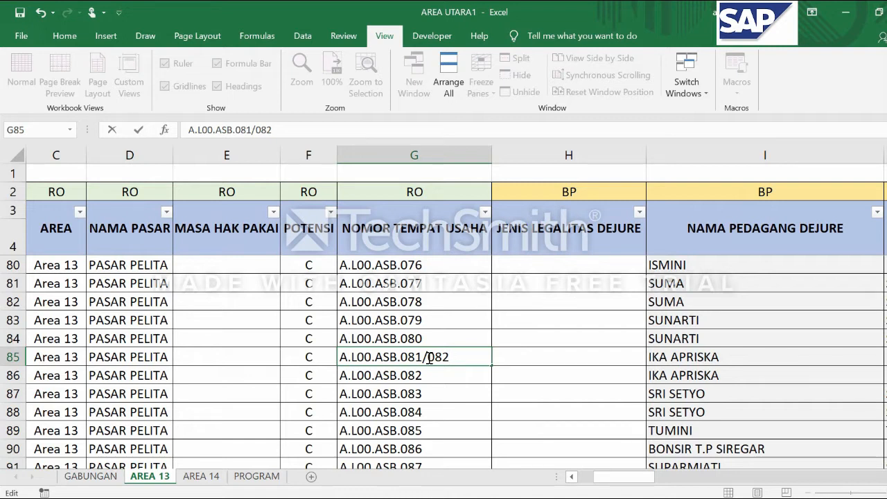
{"action": "key", "text": "BackSpace"}
{"action": "key", "text": "BackSpace"}
{"action": "key", "text": "BackSpace"}
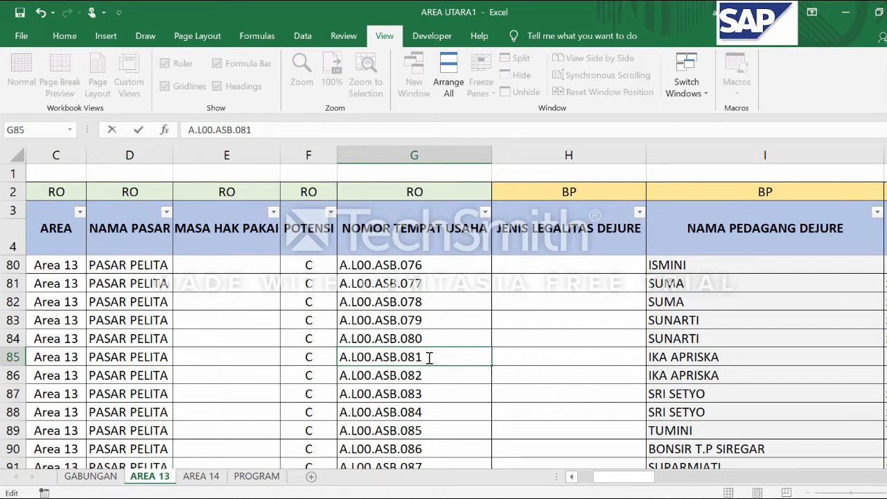
Examine the legality types offered for H5 in the JENIS LEGALITAS DEJURE column and choose the blank option
{"action": "scroll", "coordinate": [429, 357], "scroll_direction": "down", "scroll_amount": 20}
{"action": "mouse_move", "coordinate": [886, 173]}
{"action": "left_mouse_down"}
{"action": "mouse_move", "coordinate": [886, 281]}
{"action": "mouse_move", "coordinate": [886, 164]}
{"action": "left_mouse_up"}
{"action": "left_click_drag", "start_coordinate": [608, 478], "coordinate": [636, 485]}
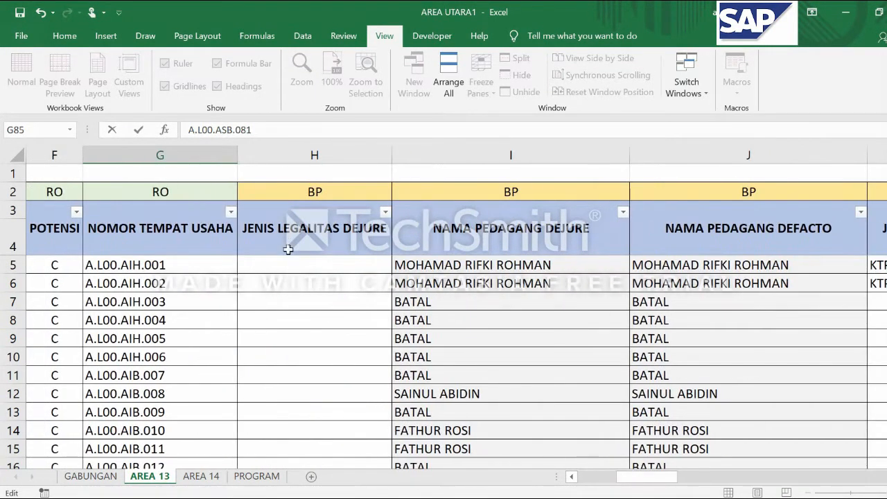
{"action": "left_click", "coordinate": [315, 266]}
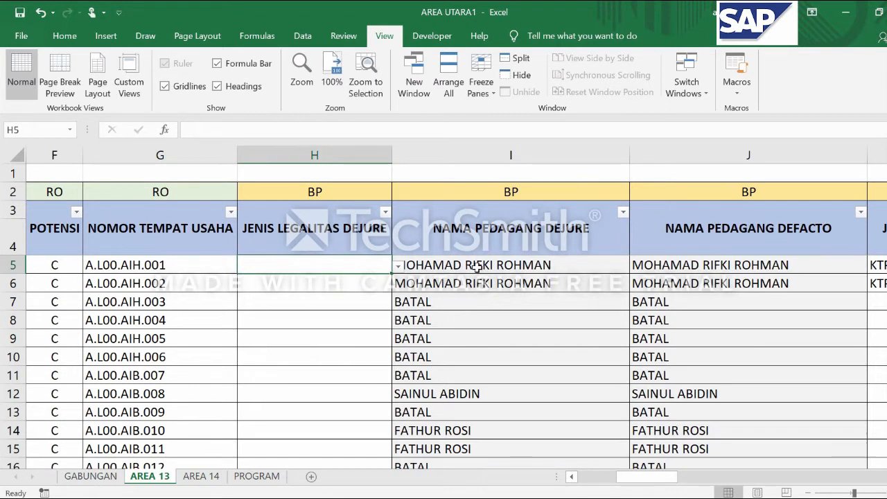
{"action": "left_click", "coordinate": [420, 262]}
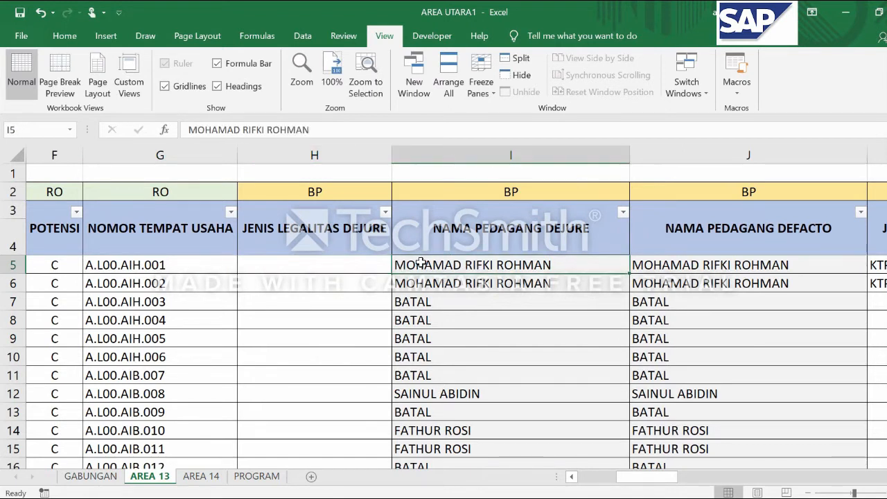
{"action": "left_click", "coordinate": [319, 264]}
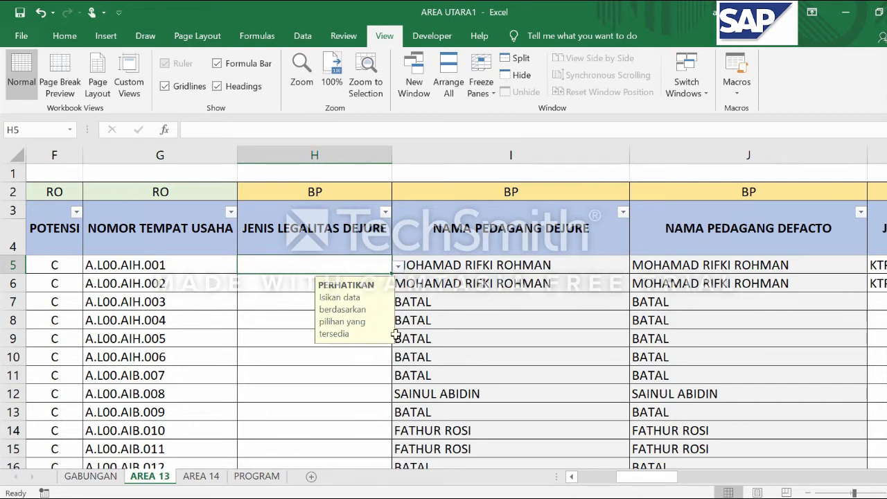
{"action": "left_click", "coordinate": [277, 285]}
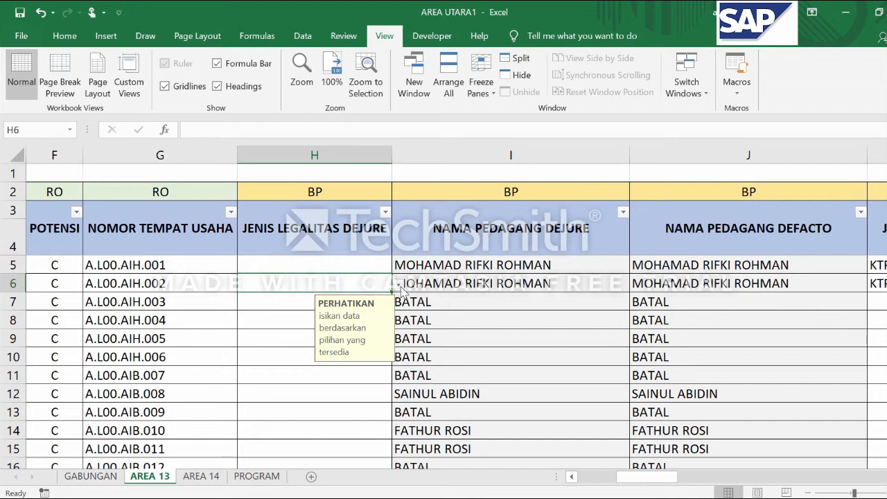
{"action": "key", "text": "Right"}
{"action": "left_click", "coordinate": [339, 283]}
{"action": "left_click", "coordinate": [363, 265]}
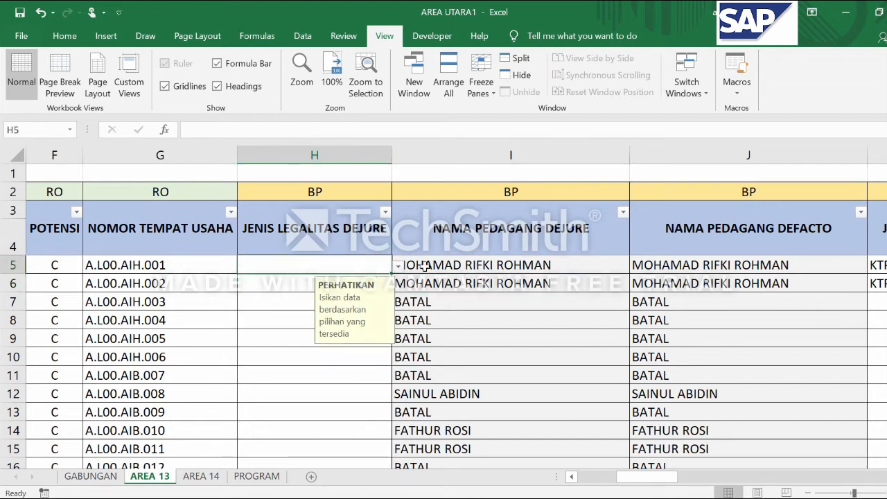
{"action": "left_click", "coordinate": [398, 268]}
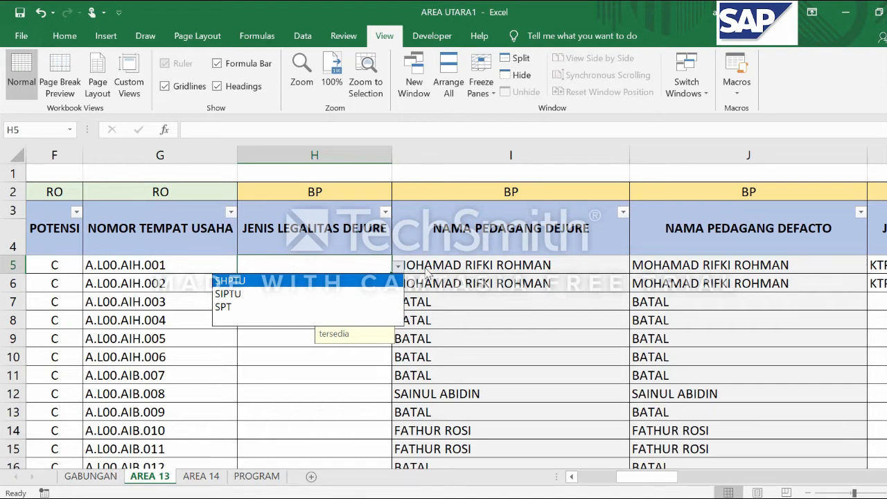
{"action": "left_click", "coordinate": [258, 323]}
Check the choices offered for H11 in the JENIS LEGALITAS DEJURE column, leaving the cell blank
{"action": "left_click", "coordinate": [422, 375]}
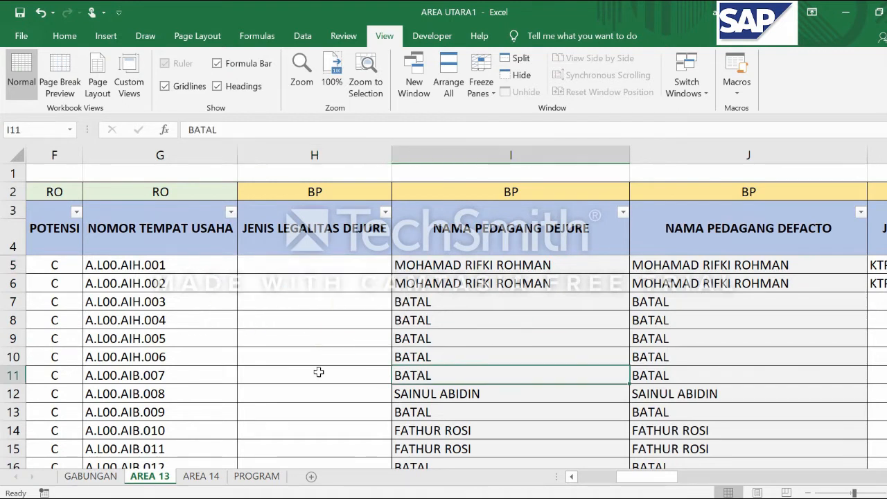
{"action": "left_click", "coordinate": [318, 370]}
{"action": "left_click", "coordinate": [399, 376]}
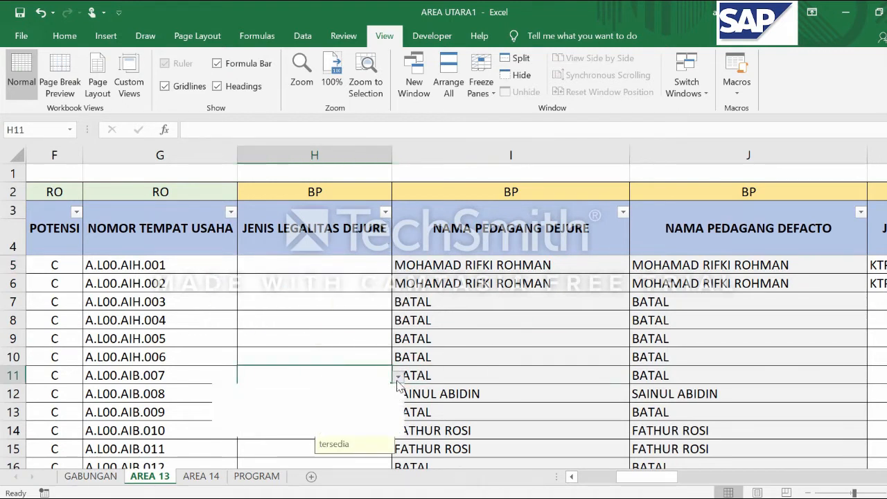
{"action": "left_click", "coordinate": [308, 433]}
{"action": "left_click", "coordinate": [312, 284]}
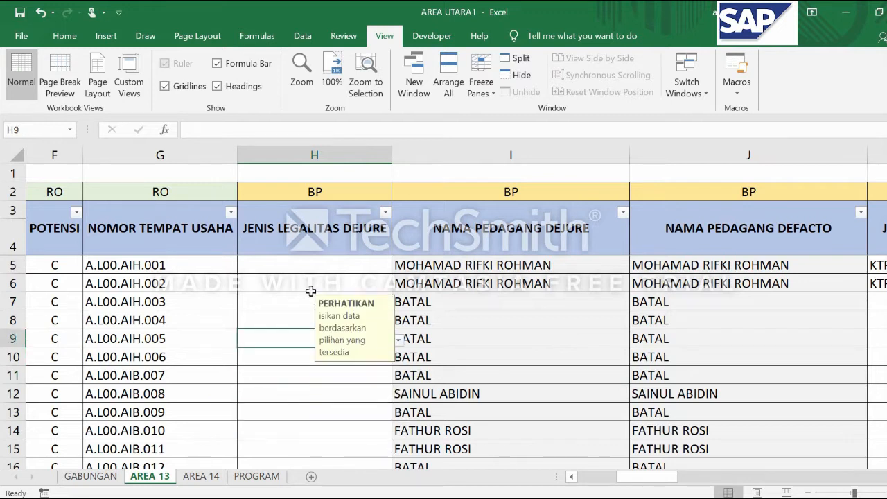
Review the legality types available for H5 once more and keep the blank option selected
{"action": "left_click", "coordinate": [314, 264]}
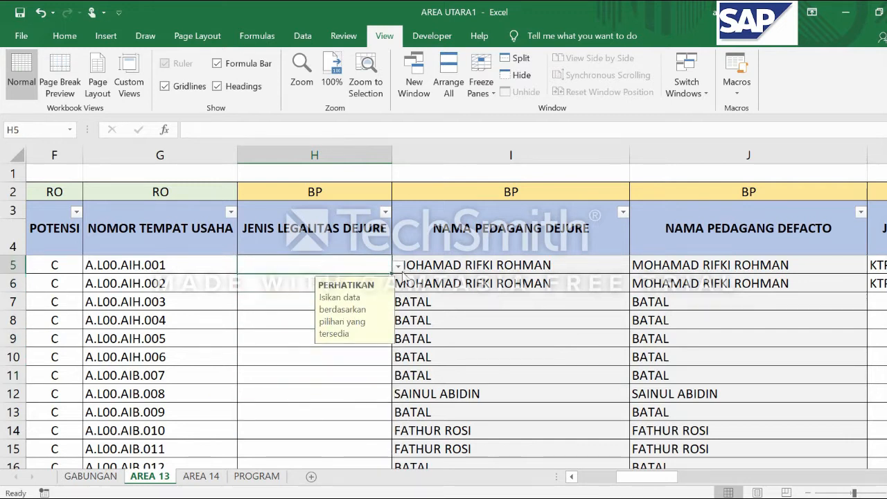
{"action": "left_click", "coordinate": [398, 265]}
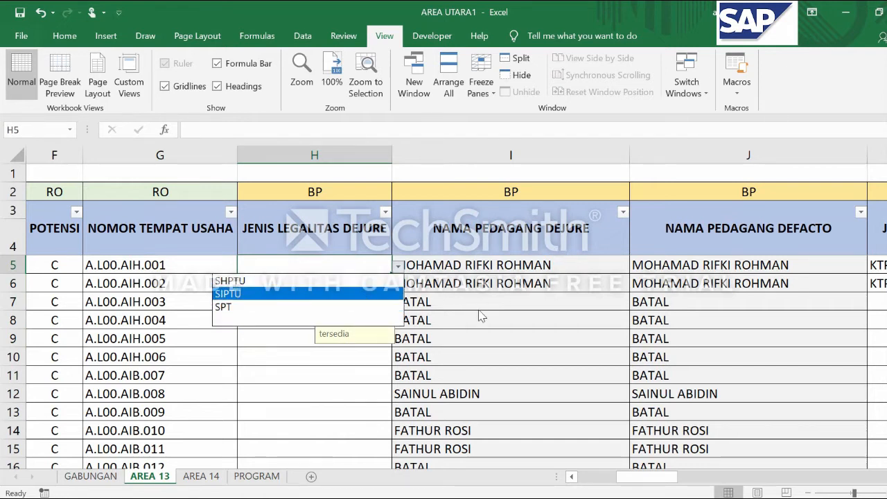
{"action": "left_click", "coordinate": [398, 266]}
{"action": "left_click", "coordinate": [285, 283]}
{"action": "left_click", "coordinate": [388, 268]}
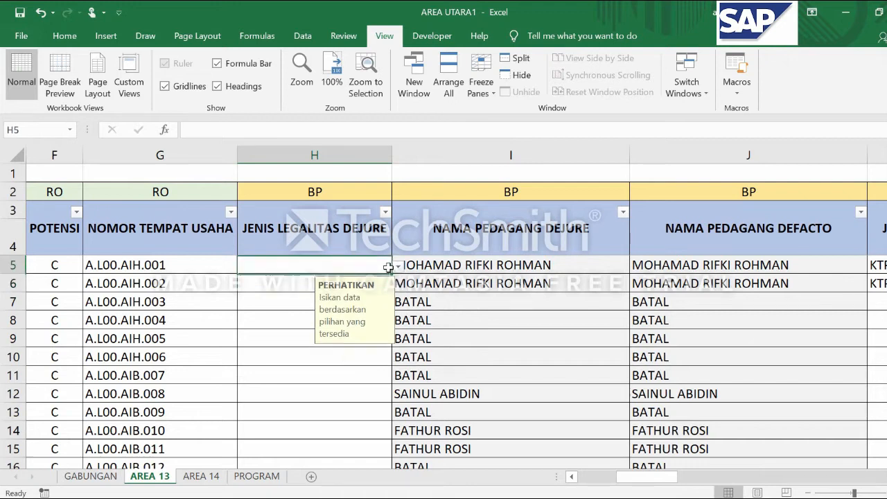
{"action": "left_click", "coordinate": [393, 269]}
{"action": "left_click", "coordinate": [374, 261]}
{"action": "left_click", "coordinate": [398, 267]}
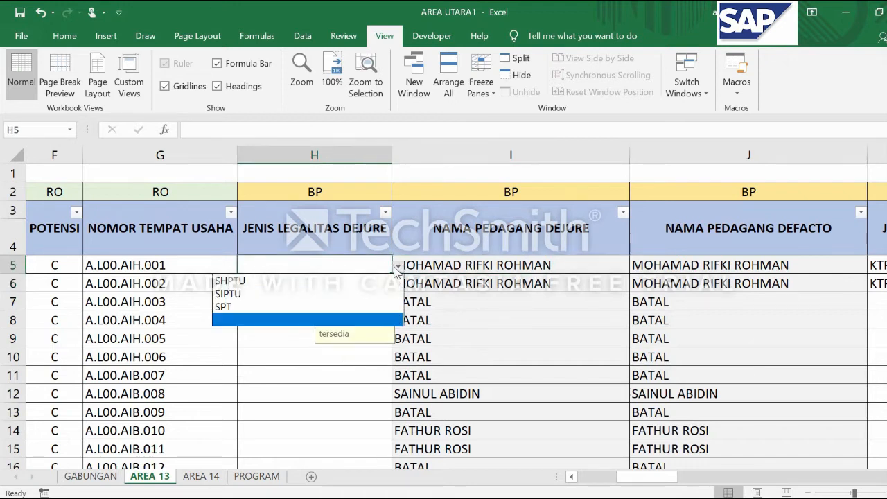
{"action": "left_click", "coordinate": [291, 319]}
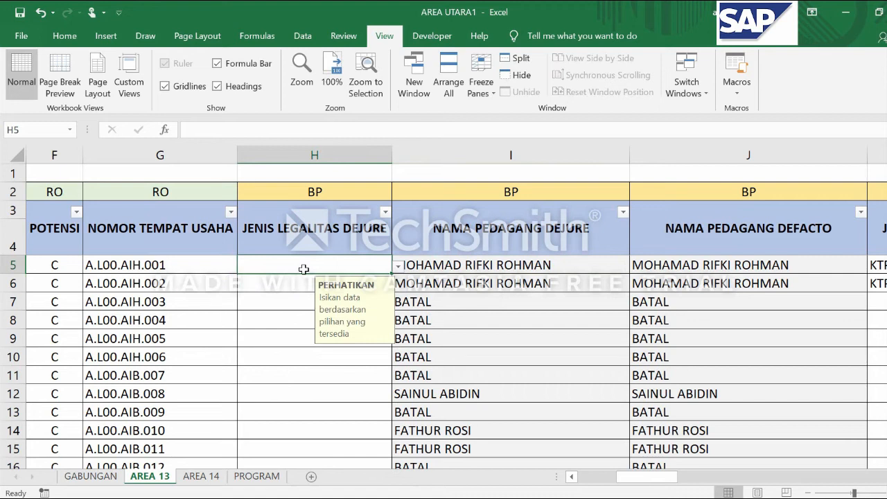
Compare the trader names in the NAMA PEDAGANG DEJURE and NAMA PEDAGANG DEFACTO columns, from row 5 down past row 90
{"action": "key", "text": "Right"}
{"action": "key", "text": "Right"}
{"action": "key", "text": "Right"}
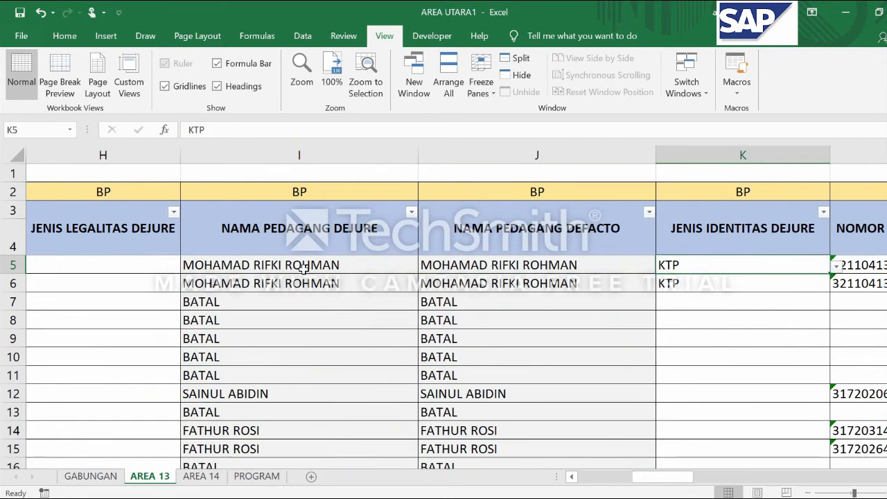
{"action": "key", "text": "Left"}
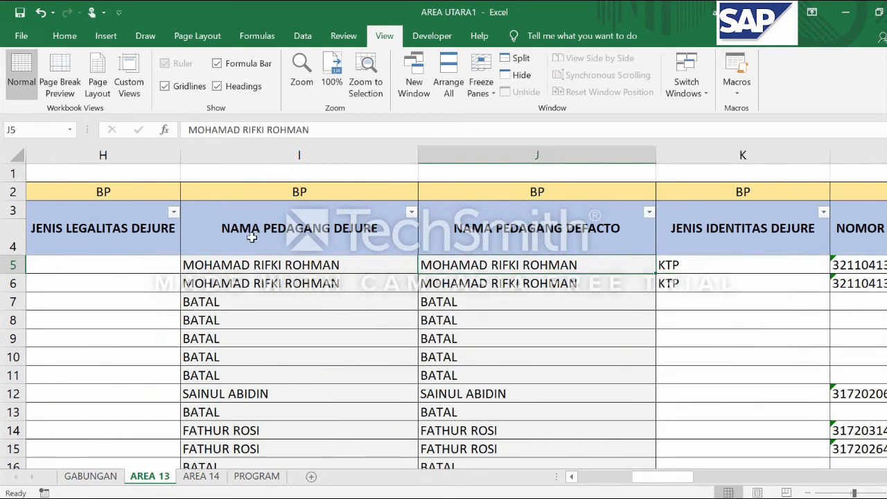
{"action": "scroll", "coordinate": [341, 306], "scroll_direction": "down", "scroll_amount": 1}
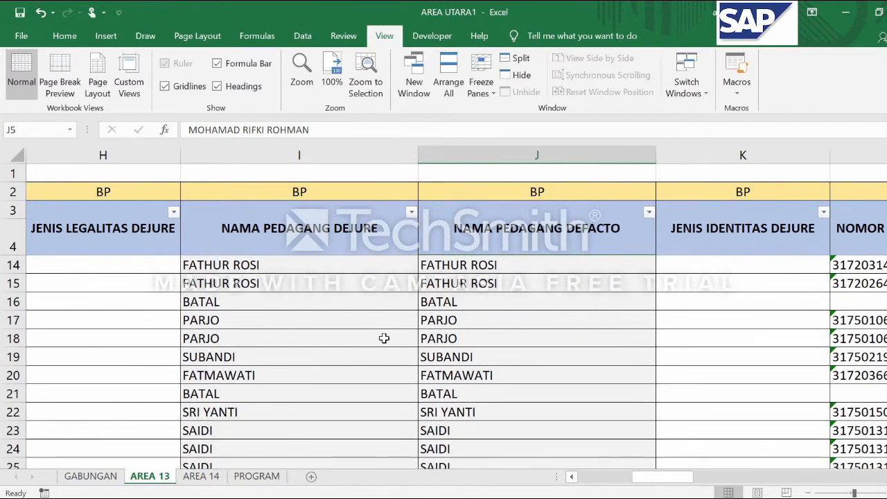
{"action": "scroll", "coordinate": [383, 338], "scroll_direction": "down", "scroll_amount": 1}
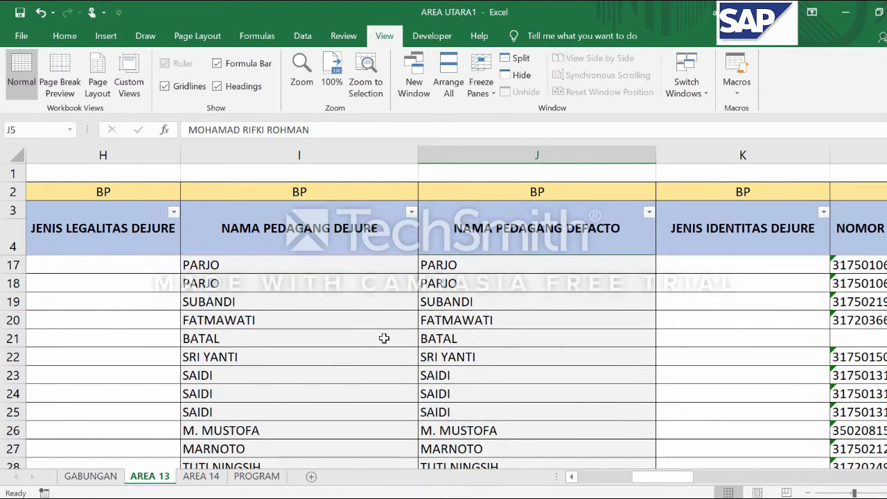
{"action": "scroll", "coordinate": [384, 338], "scroll_direction": "down", "scroll_amount": 2}
{"action": "scroll", "coordinate": [383, 338], "scroll_direction": "up", "scroll_amount": 4}
{"action": "scroll", "coordinate": [384, 338], "scroll_direction": "down", "scroll_amount": 20}
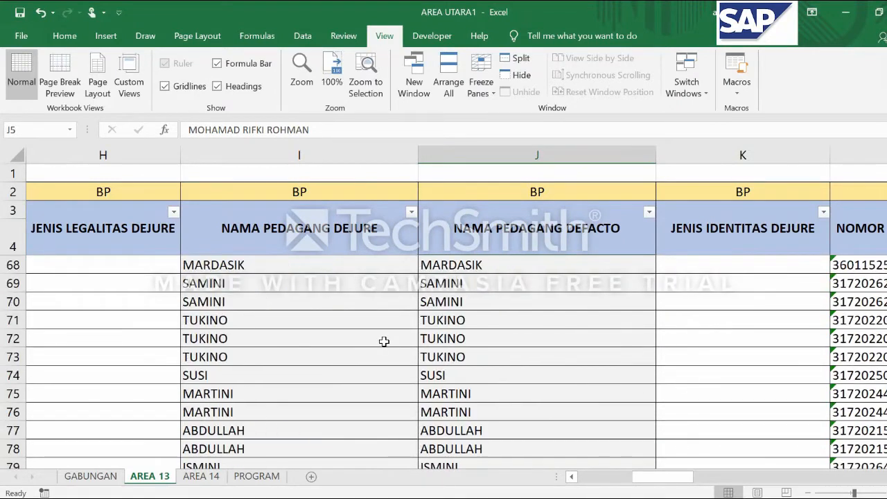
{"action": "scroll", "coordinate": [384, 341], "scroll_direction": "down", "scroll_amount": 14}
{"action": "scroll", "coordinate": [384, 341], "scroll_direction": "up", "scroll_amount": 20}
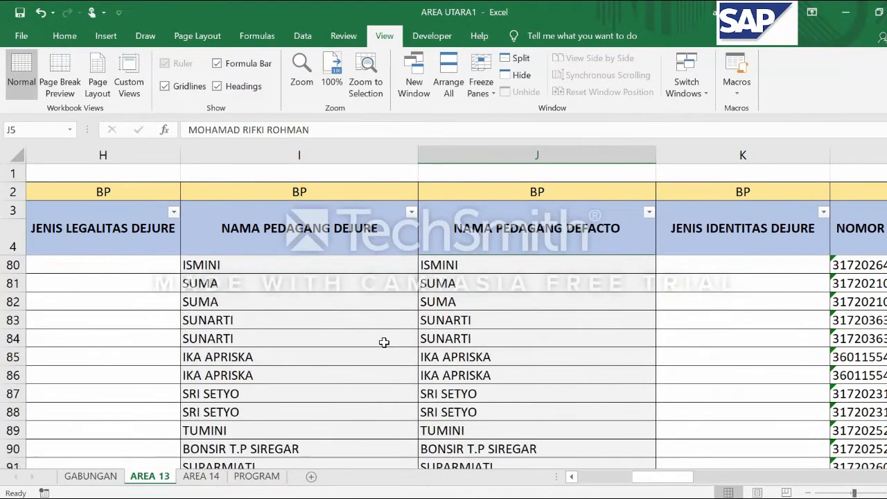
{"action": "scroll", "coordinate": [383, 342], "scroll_direction": "up", "scroll_amount": 10}
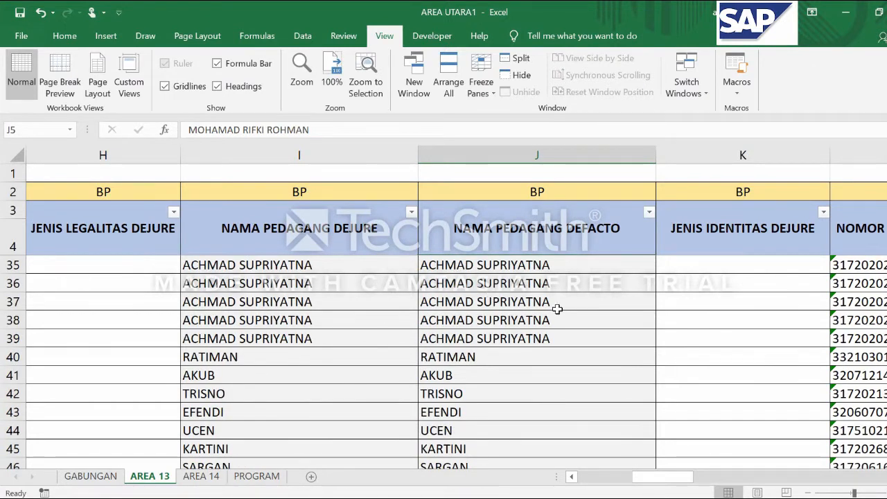
{"action": "scroll", "coordinate": [390, 383], "scroll_direction": "up", "scroll_amount": 10}
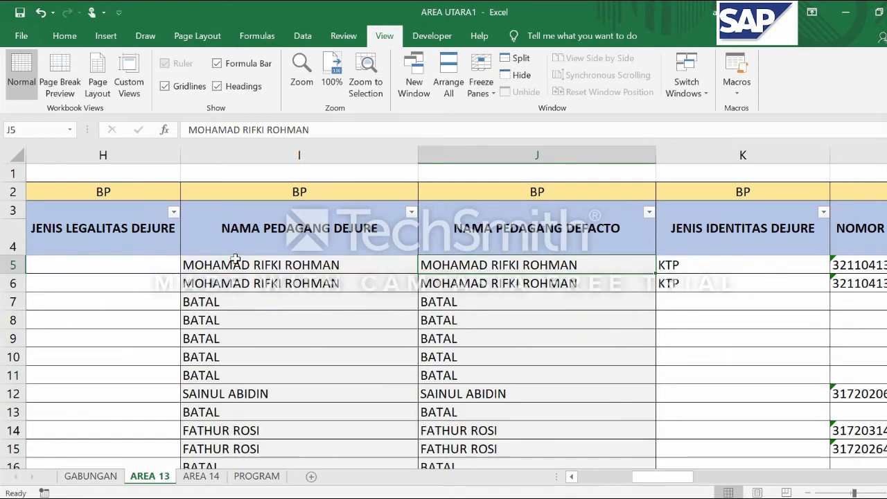
Shorten the trader's first name in J5 of the NAMA PEDAGANG DEFACTO column to the initial M
{"action": "left_click", "coordinate": [199, 266]}
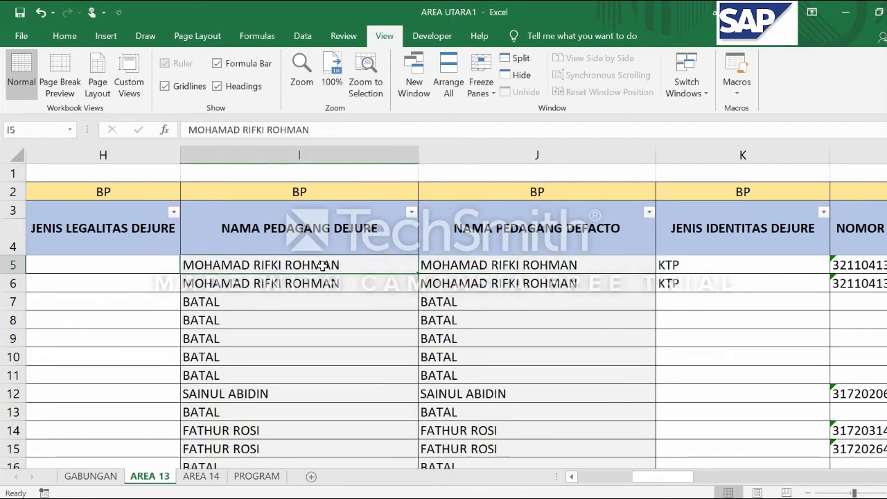
{"action": "left_click", "coordinate": [483, 265]}
{"action": "double_click", "coordinate": [483, 265]}
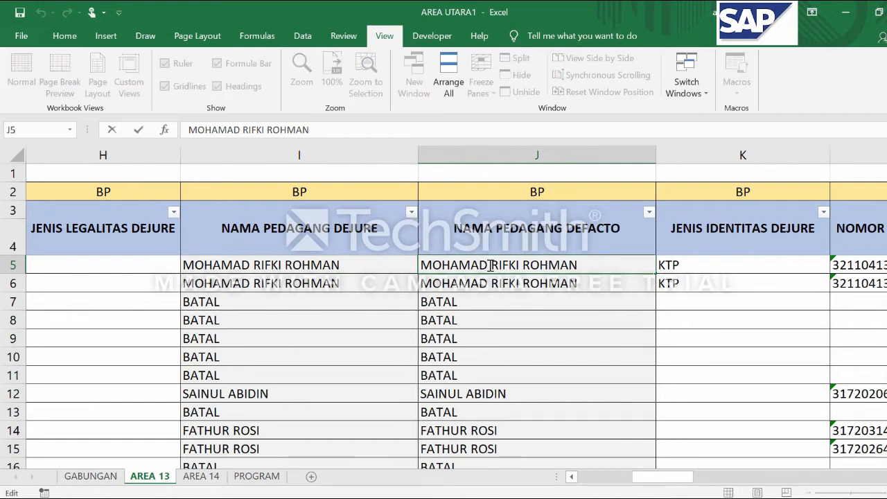
{"action": "left_click_drag", "start_coordinate": [489, 266], "coordinate": [407, 272]}
{"action": "type", "text": "M"}
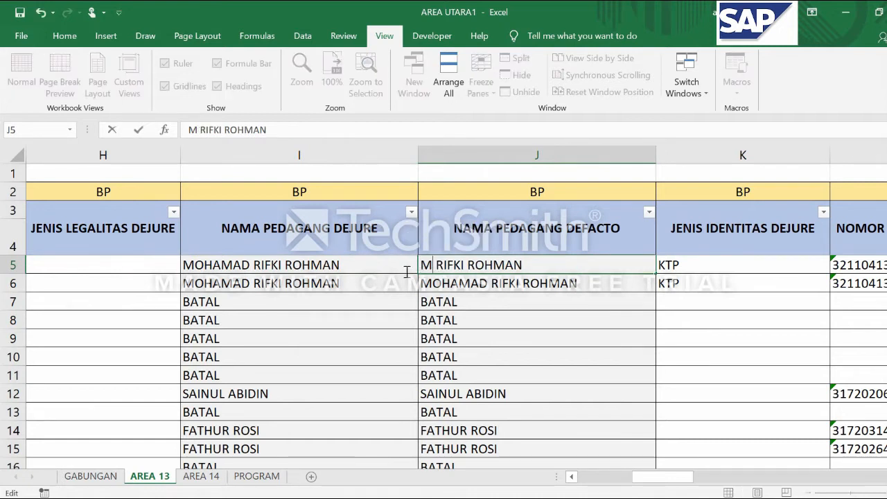
{"action": "left_click", "coordinate": [455, 284]}
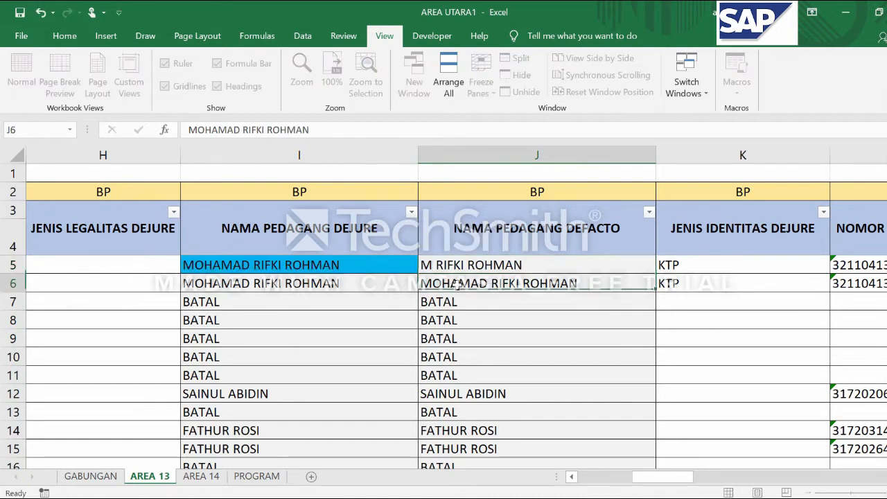
Compare the trader name in I5 of NAMA PEDAGANG DEJURE with the one in J5 of NAMA PEDAGANG DEFACTO
{"action": "left_click", "coordinate": [456, 263]}
{"action": "left_click", "coordinate": [327, 266]}
{"action": "left_click", "coordinate": [458, 268]}
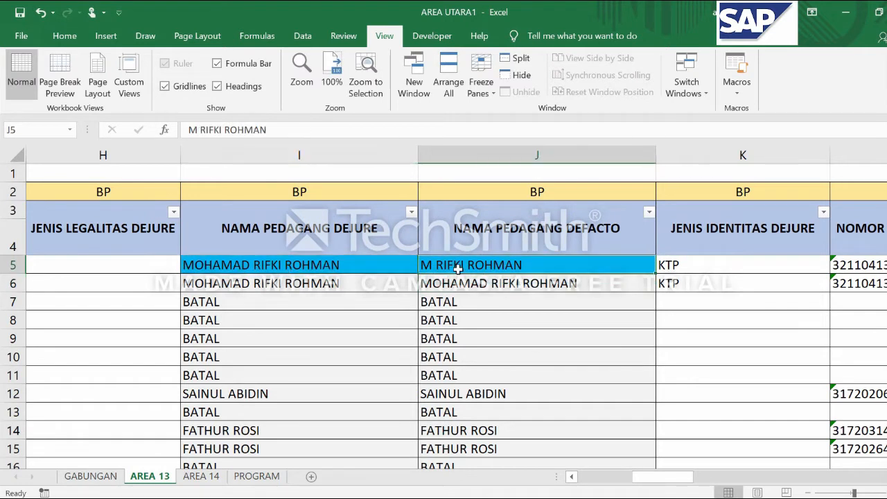
{"action": "left_click", "coordinate": [342, 267]}
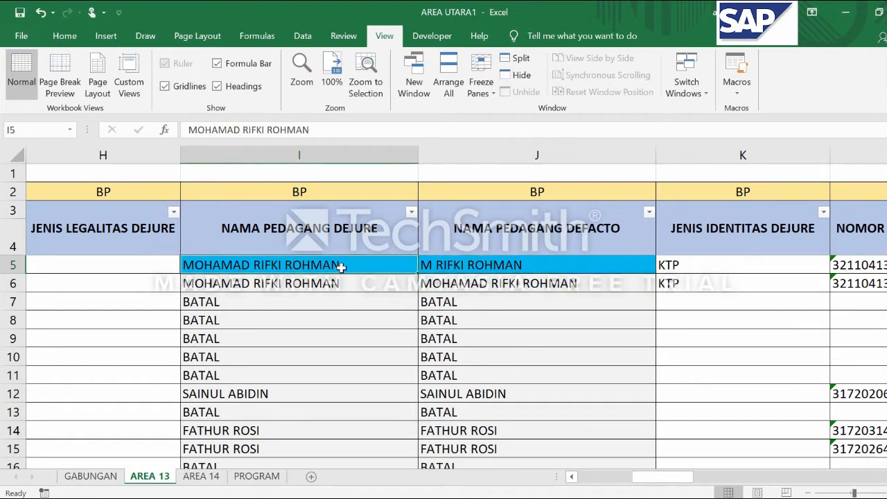
{"action": "left_click", "coordinate": [450, 268]}
{"action": "left_click", "coordinate": [351, 260]}
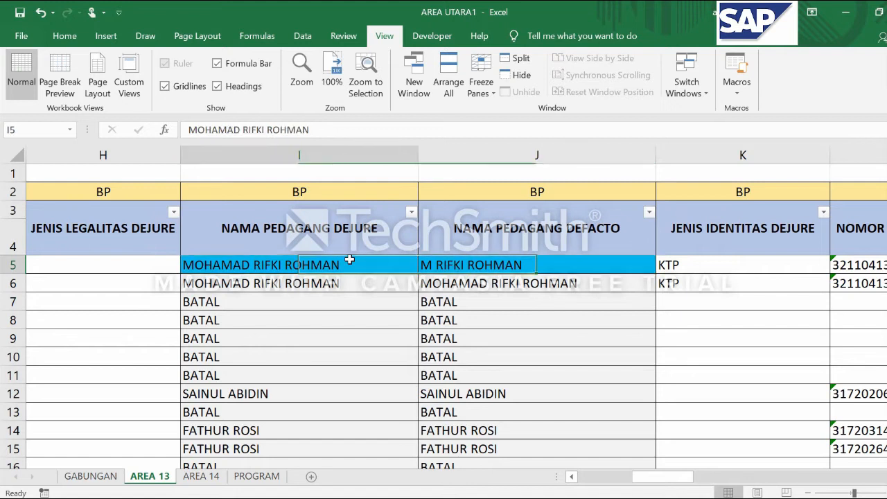
{"action": "left_click", "coordinate": [327, 289]}
{"action": "left_click", "coordinate": [324, 265]}
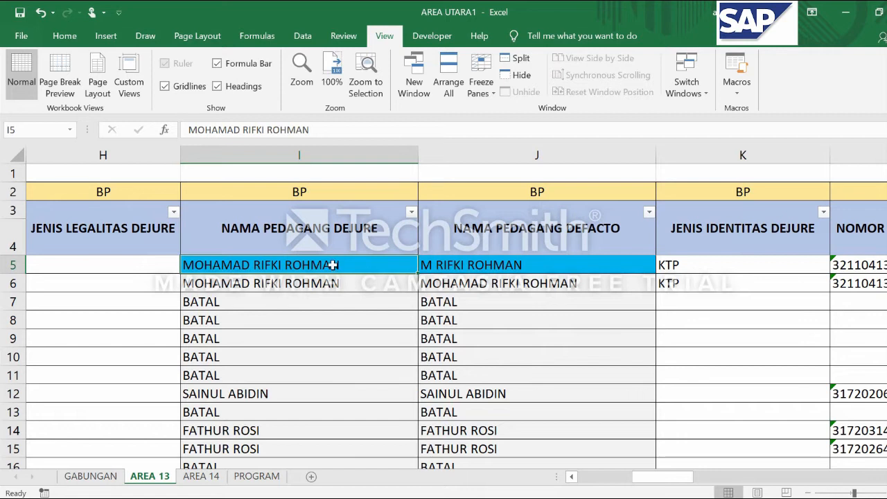
{"action": "key", "text": "ctrl+e"}
{"action": "left_click", "coordinate": [742, 229]}
{"action": "left_click", "coordinate": [340, 283]}
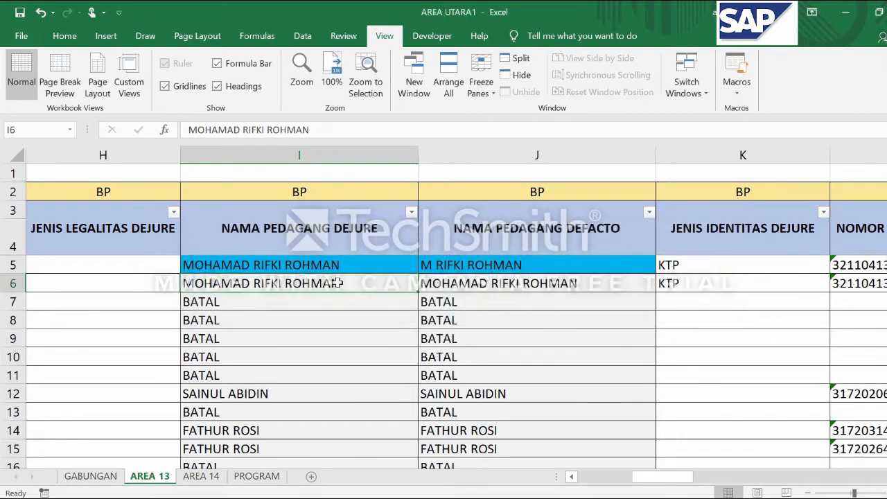
Copy the trader's full name from I5 into J5 so the DEJURE and DEFACTO names match
{"action": "left_click", "coordinate": [342, 264]}
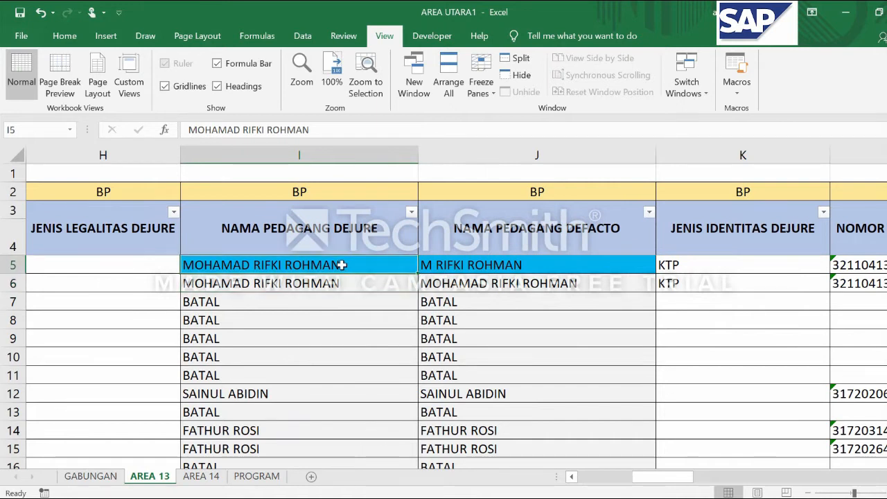
{"action": "key", "text": "ctrl+c"}
{"action": "left_click", "coordinate": [490, 264]}
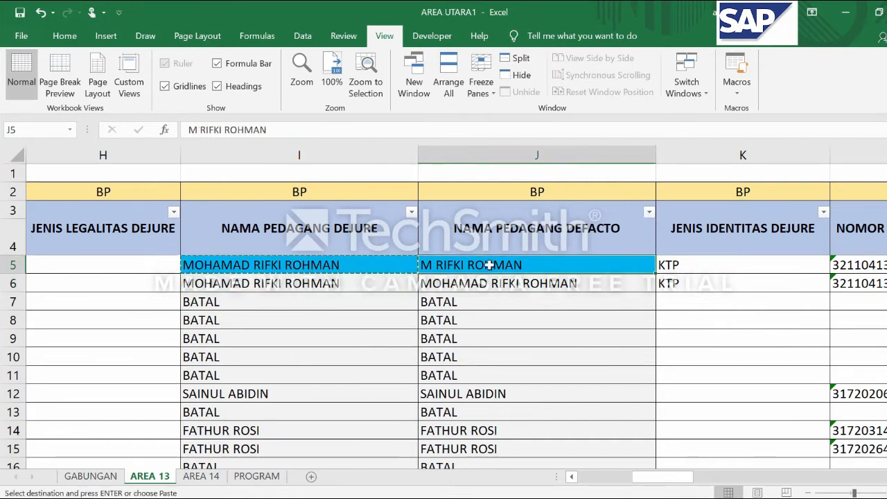
{"action": "key", "text": "ctrl+v"}
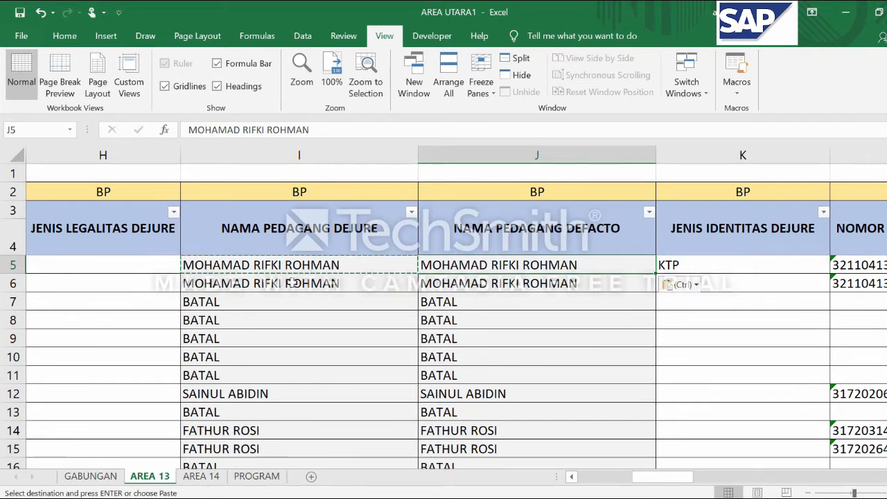
{"action": "left_click", "coordinate": [287, 264]}
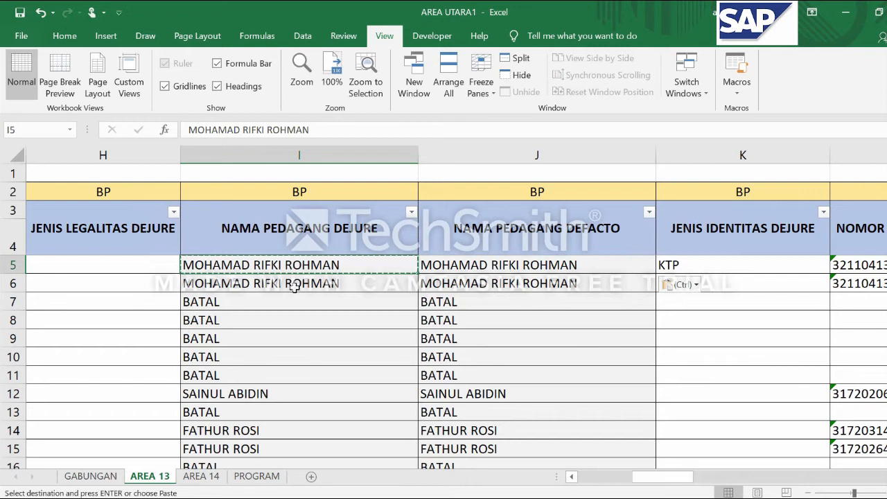
{"action": "left_click", "coordinate": [295, 287]}
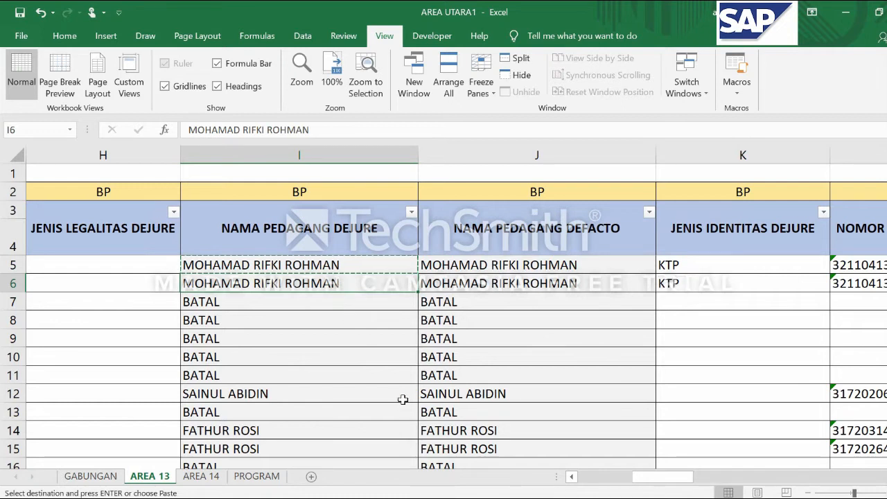
Replace the trader name in J12 of the NAMA PEDAGANG DEFACTO column with a different person's name
{"action": "scroll", "coordinate": [403, 399], "scroll_direction": "down", "scroll_amount": 1}
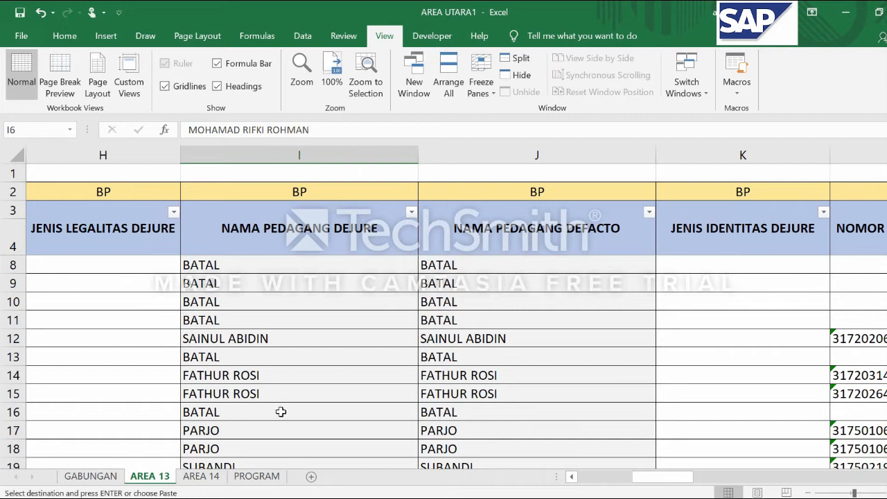
{"action": "left_click", "coordinate": [206, 339]}
{"action": "left_click", "coordinate": [513, 338]}
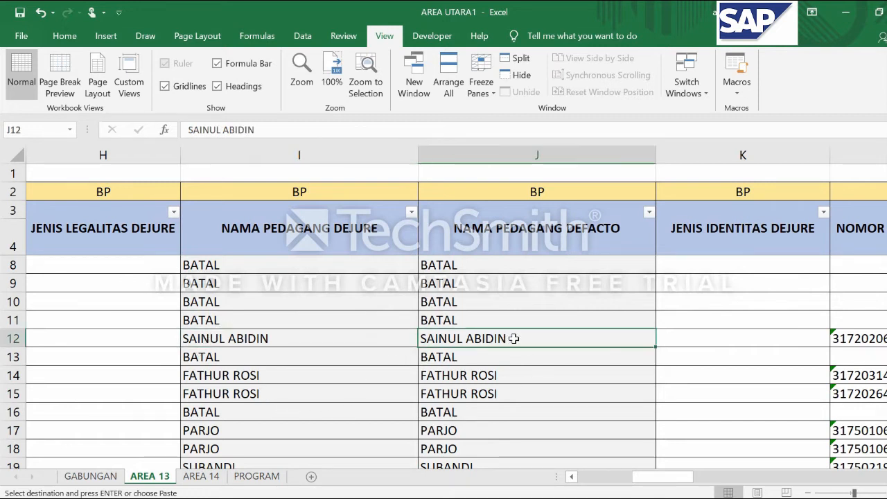
{"action": "type", "text": "NANA"}
{"action": "key", "text": "BackSpace"}
{"action": "key", "text": "BackSpace"}
{"action": "key", "text": "BackSpace"}
{"action": "key", "text": "BackSpace"}
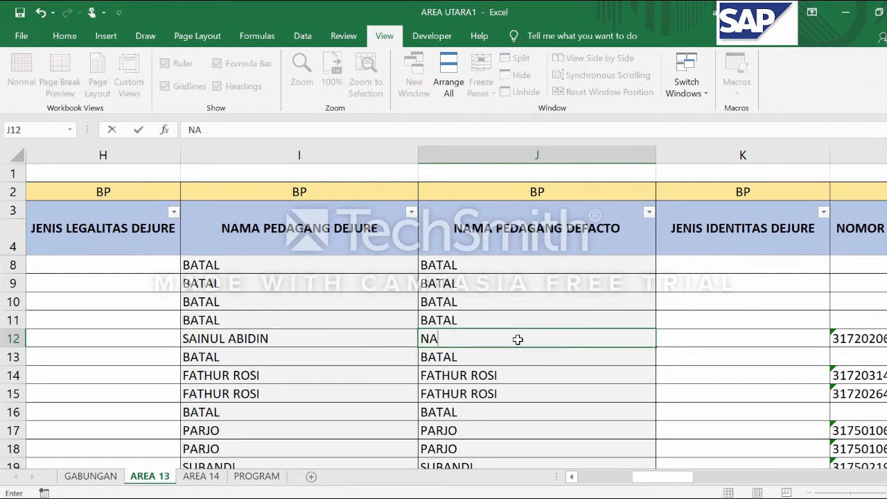
{"action": "type", "text": "ANANG"}
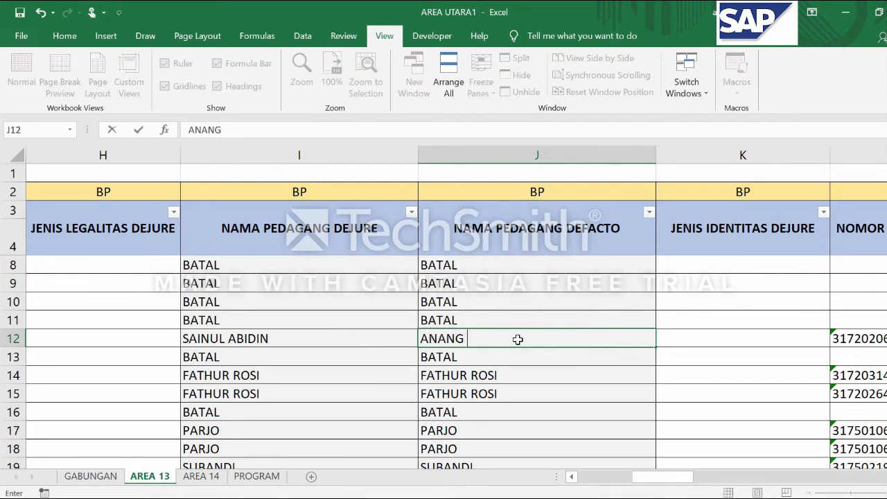
{"action": "key", "text": "Return"}
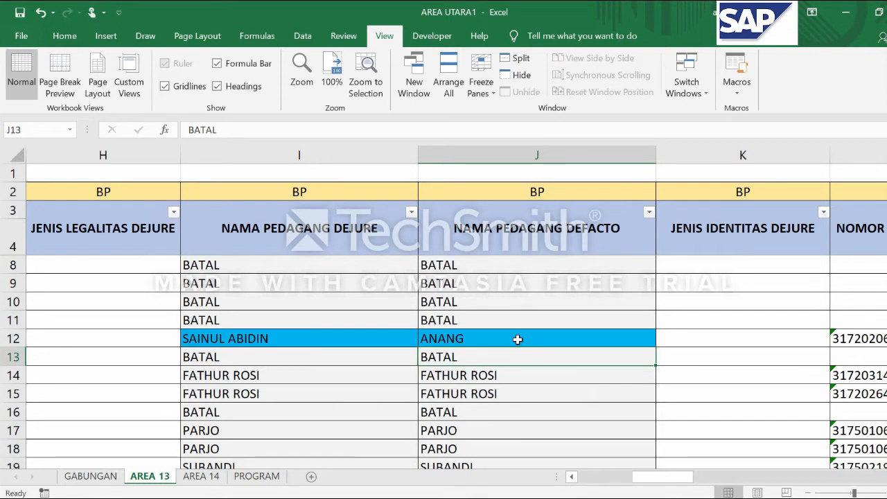
Compare the trader names in I12 and J12, and undo the name replacement in J12
{"action": "left_click", "coordinate": [299, 341]}
{"action": "left_click", "coordinate": [295, 359]}
{"action": "left_click", "coordinate": [286, 338]}
{"action": "left_click", "coordinate": [462, 340]}
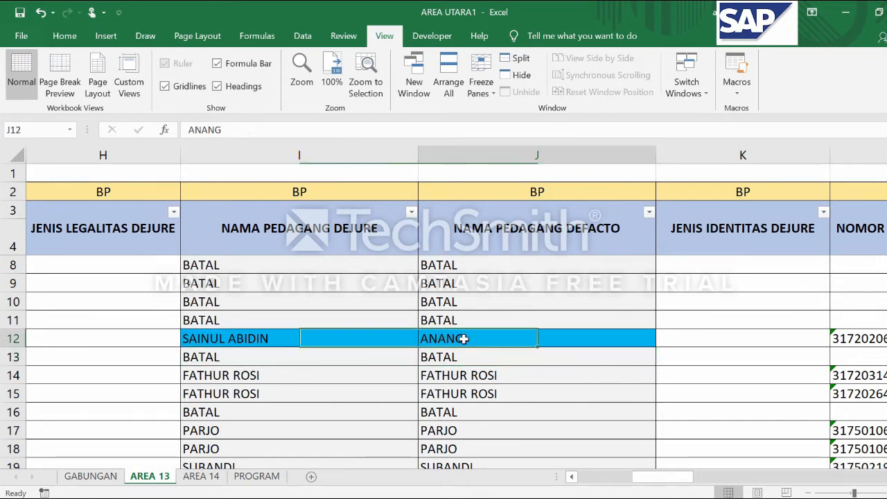
{"action": "left_click", "coordinate": [296, 338]}
{"action": "left_click", "coordinate": [466, 340]}
{"action": "left_click", "coordinate": [325, 340]}
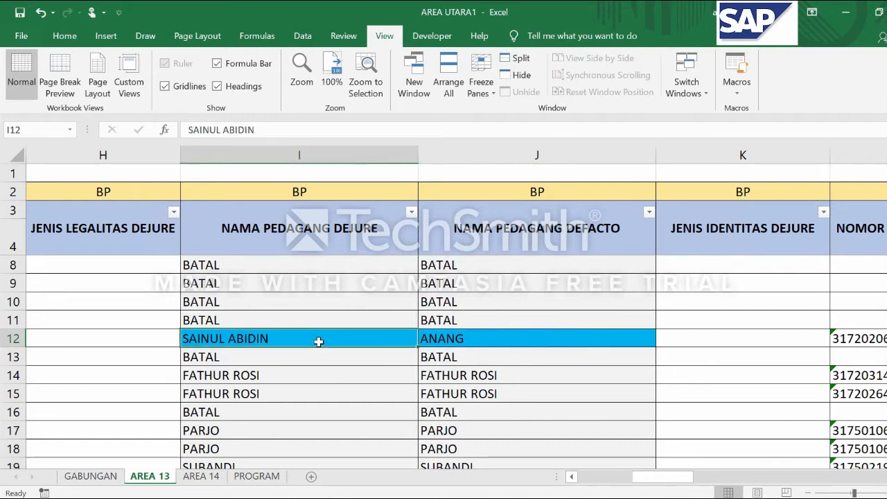
{"action": "key", "text": "ctrl+z"}
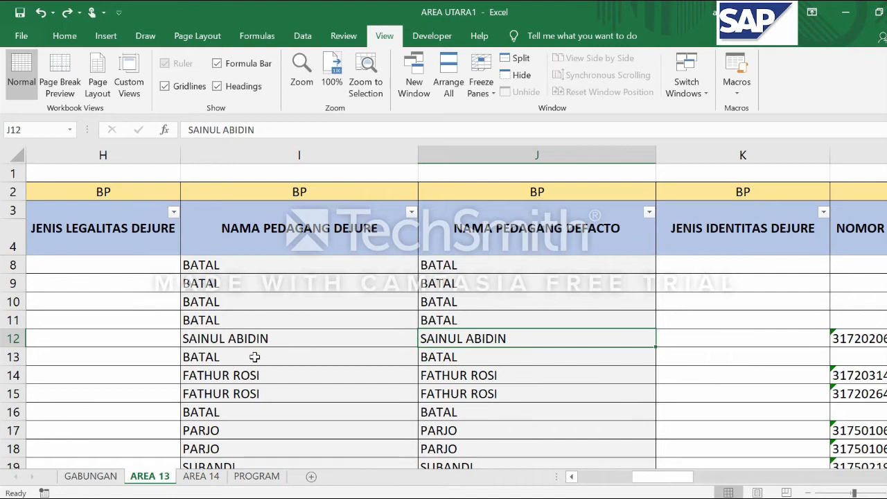
Compare the trader names in the NAMA PEDAGANG DEJURE and NAMA PEDAGANG DEFACTO columns, from row 14 down past row 50
{"action": "scroll", "coordinate": [264, 362], "scroll_direction": "up", "scroll_amount": 1}
{"action": "scroll", "coordinate": [263, 363], "scroll_direction": "down", "scroll_amount": 1}
{"action": "scroll", "coordinate": [263, 362], "scroll_direction": "down", "scroll_amount": 4}
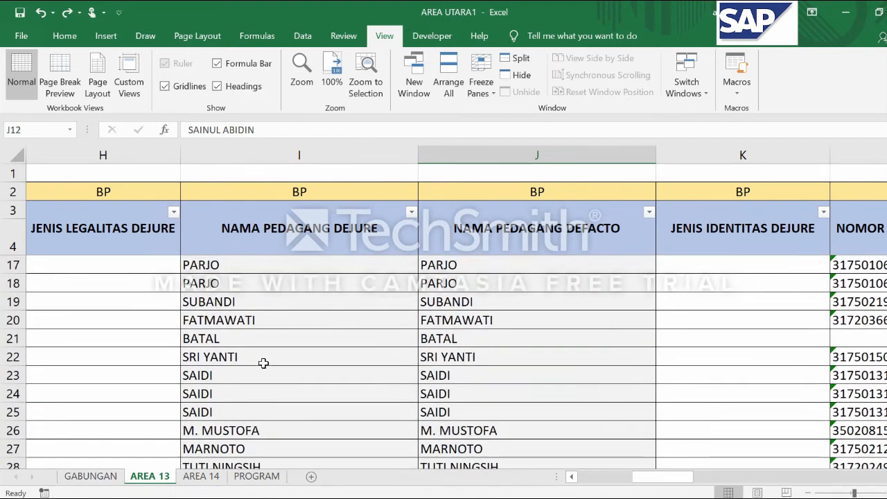
{"action": "scroll", "coordinate": [263, 363], "scroll_direction": "down", "scroll_amount": 10}
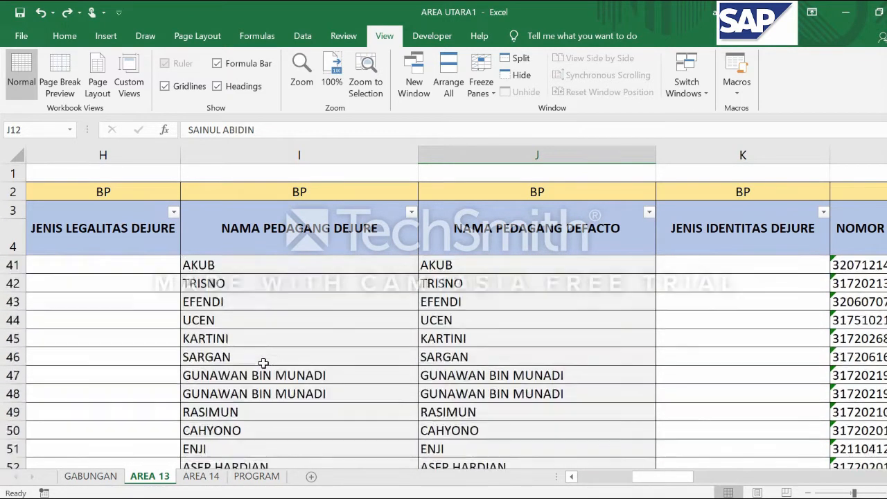
{"action": "scroll", "coordinate": [263, 363], "scroll_direction": "down", "scroll_amount": 2}
{"action": "scroll", "coordinate": [392, 354], "scroll_direction": "up", "scroll_amount": 13}
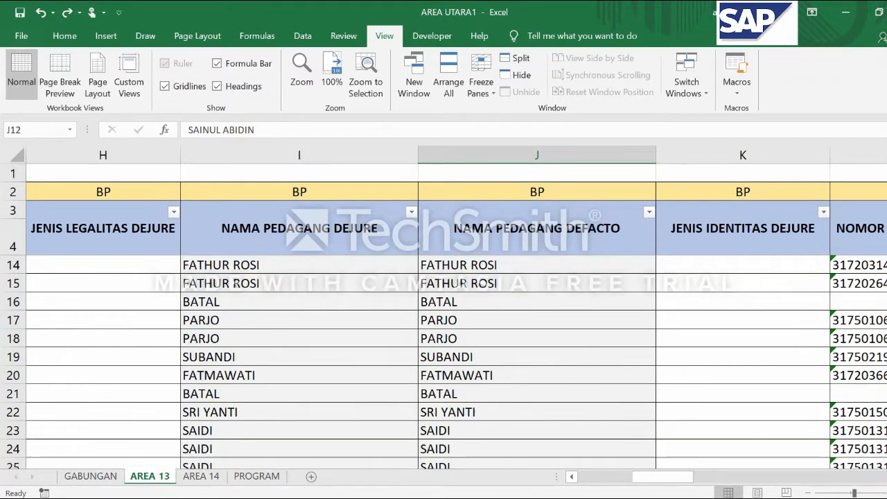
{"action": "left_click", "coordinate": [227, 369]}
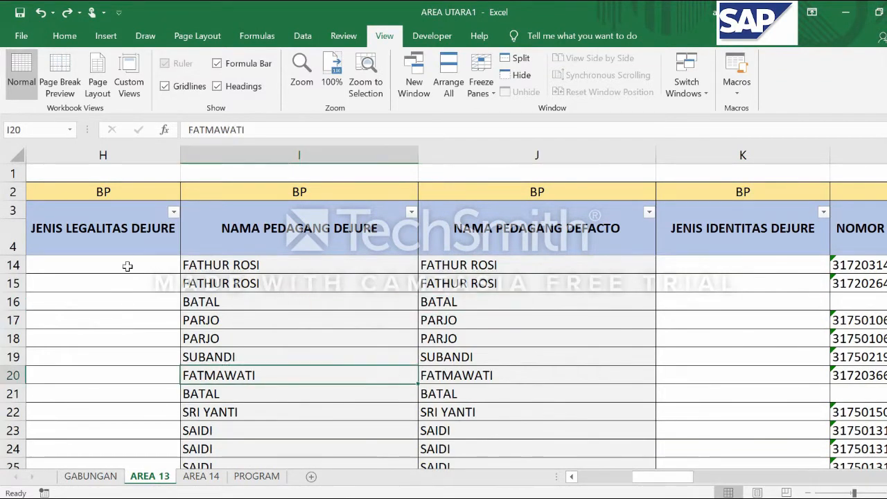
Examine the identity type and KTP number columns for the DEJURE and DEFACTO traders, columns K to N
{"action": "left_click", "coordinate": [98, 280]}
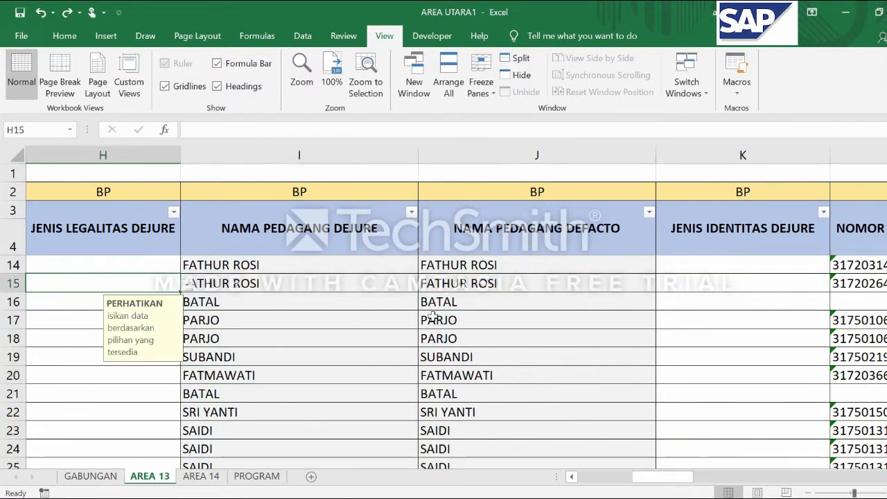
{"action": "left_click", "coordinate": [471, 284]}
{"action": "key", "text": "Right"}
{"action": "key", "text": "Right"}
{"action": "key", "text": "Right"}
{"action": "key", "text": "Right"}
{"action": "key", "text": "Left"}
{"action": "key", "text": "Left"}
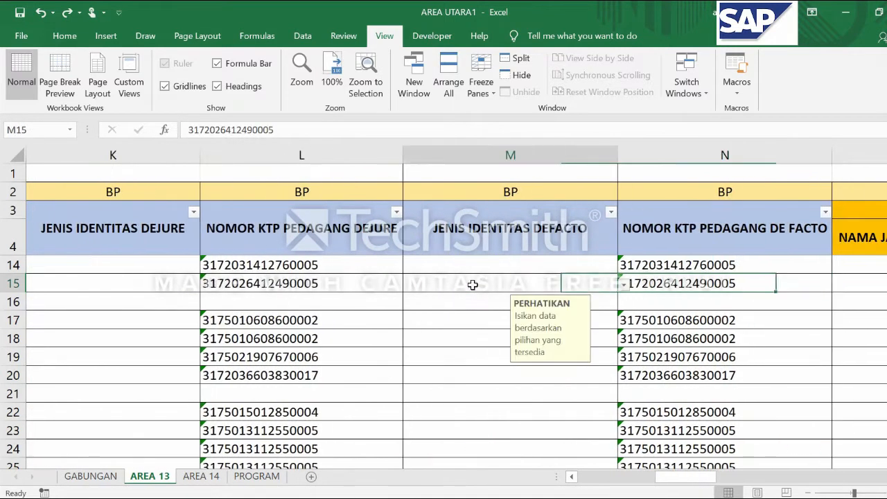
{"action": "key", "text": "Left"}
{"action": "key", "text": "Left"}
{"action": "key", "text": "Right"}
{"action": "key", "text": "Right"}
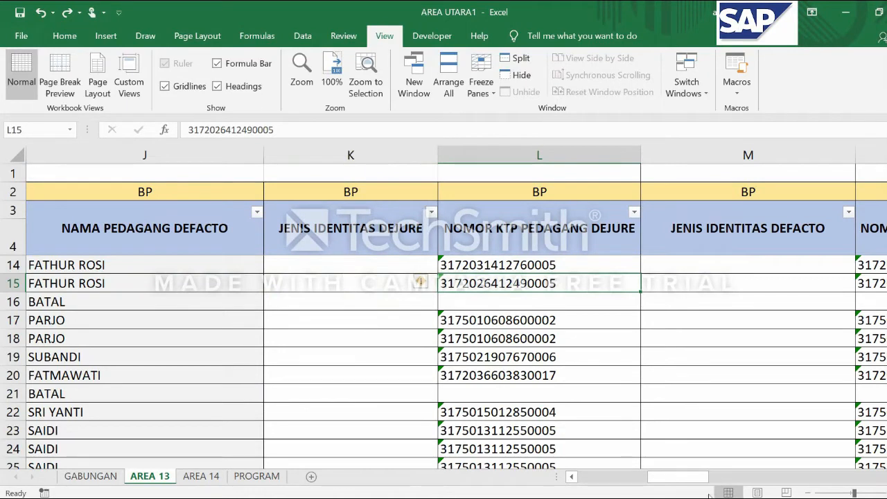
{"action": "left_click", "coordinate": [886, 477]}
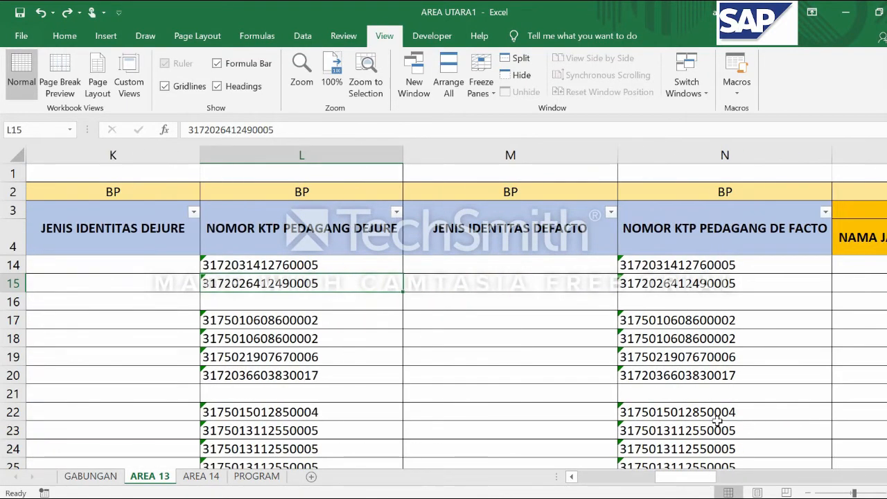
{"action": "scroll", "coordinate": [360, 309], "scroll_direction": "down", "scroll_amount": 1, "text": "ctrl"}
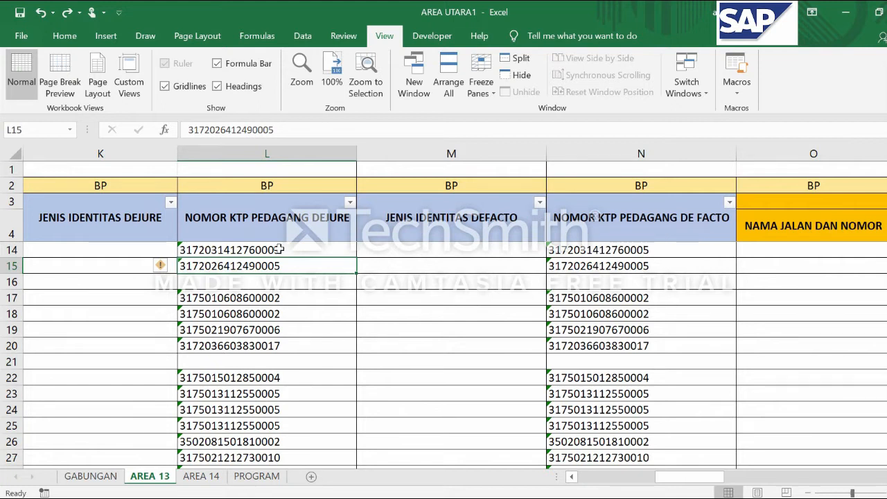
Review the identity type choices offered in K14 and K21 of the JENIS IDENTITAS DEJURE column
{"action": "left_click", "coordinate": [43, 249]}
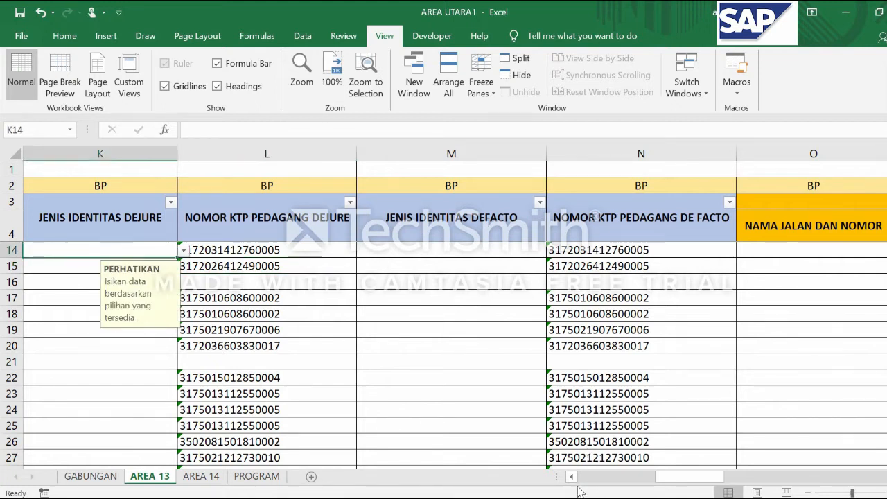
{"action": "scroll", "coordinate": [345, 267], "scroll_direction": "left", "scroll_amount": 1}
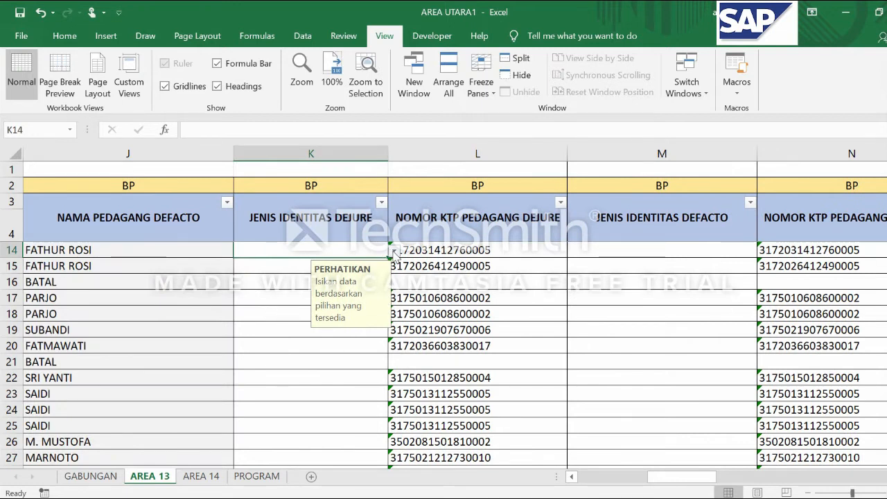
{"action": "left_click", "coordinate": [393, 252]}
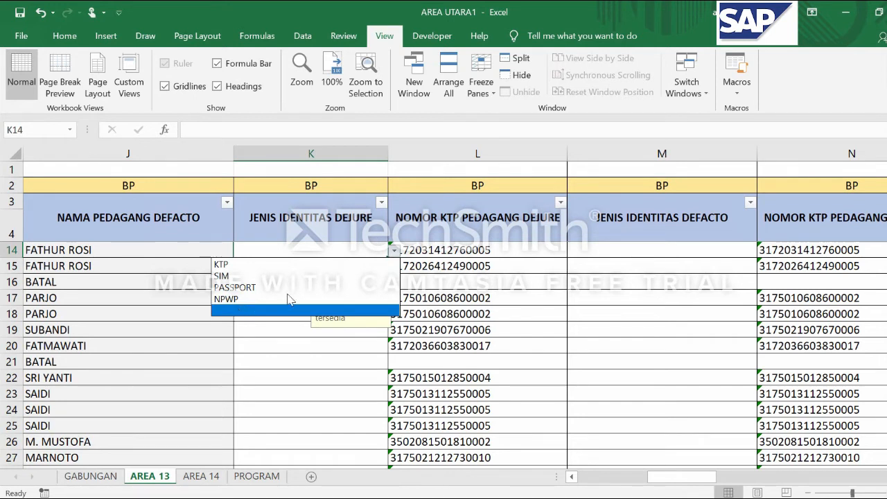
{"action": "left_click", "coordinate": [451, 286]}
{"action": "scroll", "coordinate": [373, 317], "scroll_direction": "down", "scroll_amount": 1}
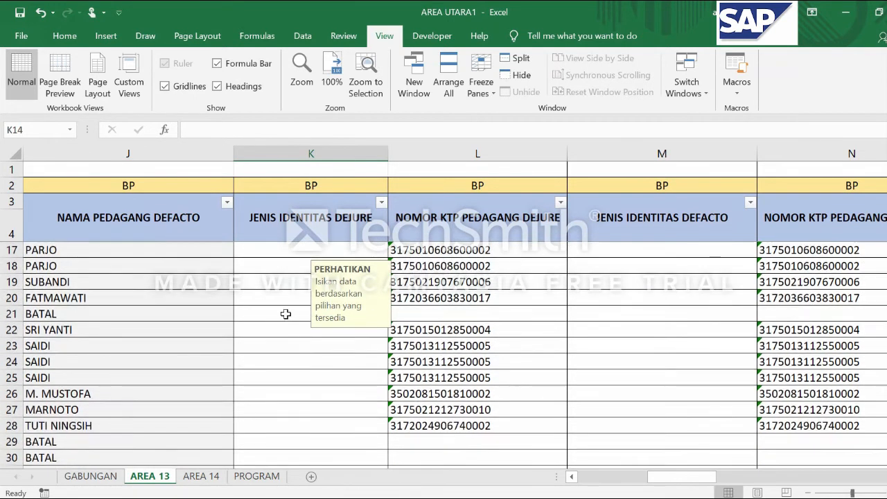
{"action": "left_click", "coordinate": [286, 314]}
{"action": "left_click", "coordinate": [394, 315]}
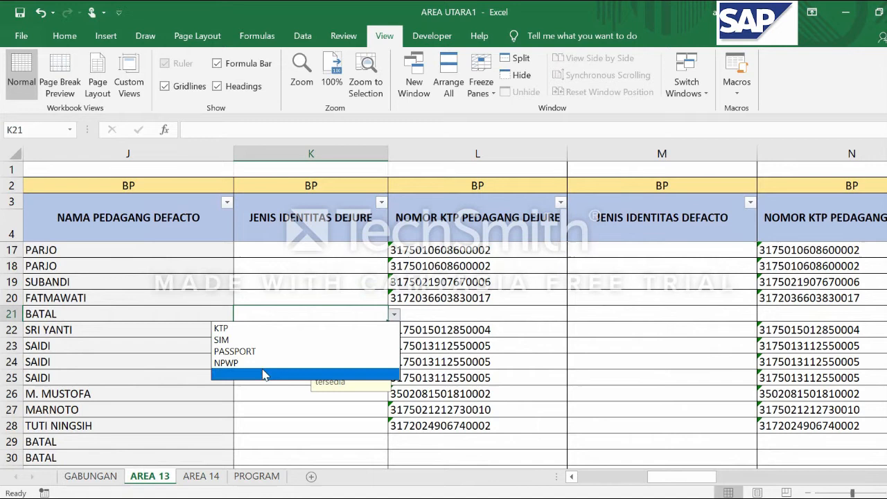
{"action": "left_click", "coordinate": [283, 364]}
Compare the DEJURE and DEFACTO KTP numbers from row 17 down, and review the identity type choices offered in M17
{"action": "scroll", "coordinate": [774, 448], "scroll_direction": "right", "scroll_amount": 1}
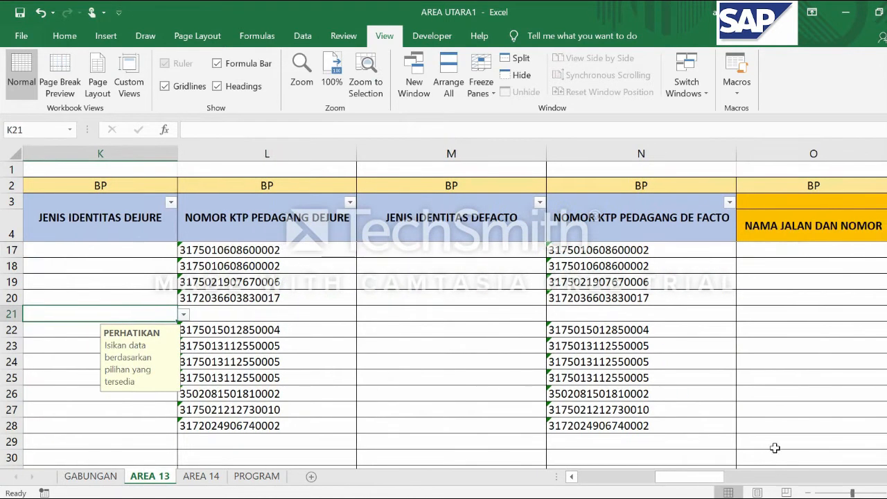
{"action": "left_click", "coordinate": [221, 250]}
{"action": "left_click", "coordinate": [298, 298]}
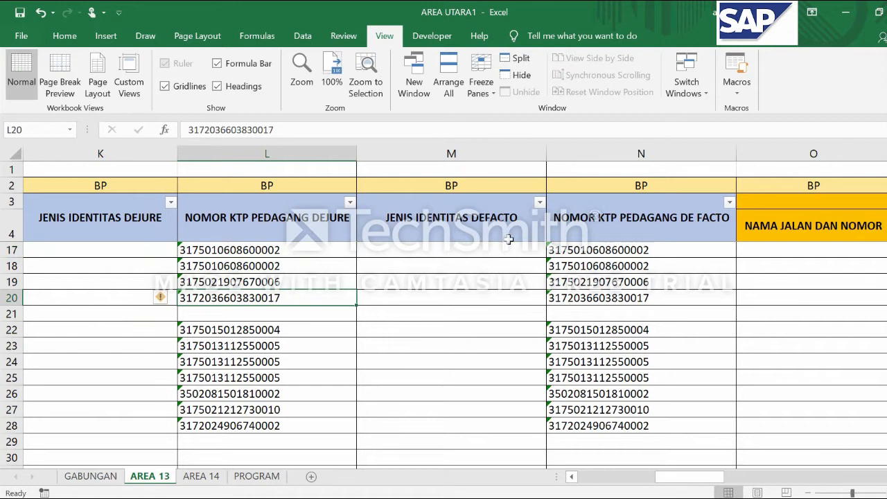
{"action": "left_click", "coordinate": [563, 248]}
{"action": "left_click", "coordinate": [253, 248]}
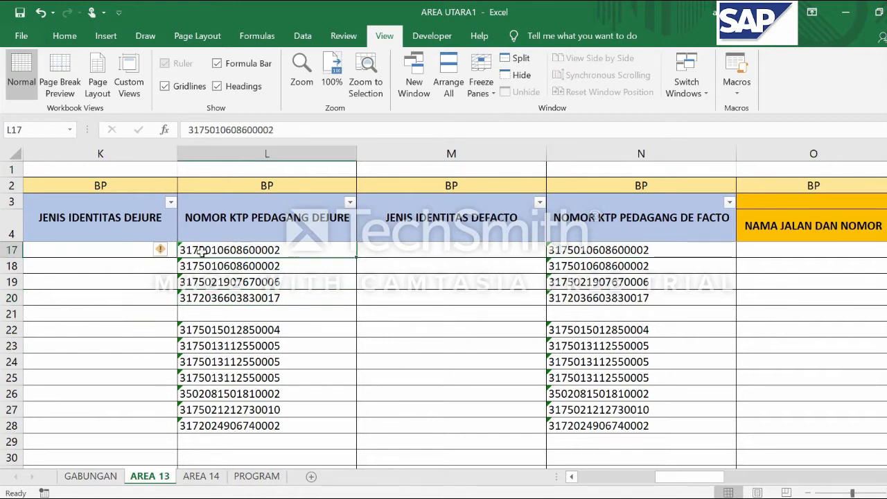
{"action": "left_click", "coordinate": [488, 251]}
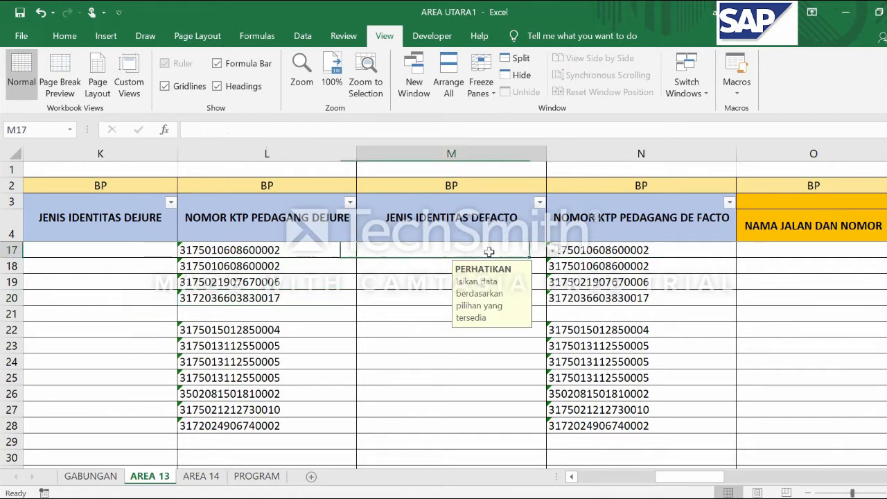
{"action": "left_click", "coordinate": [552, 251]}
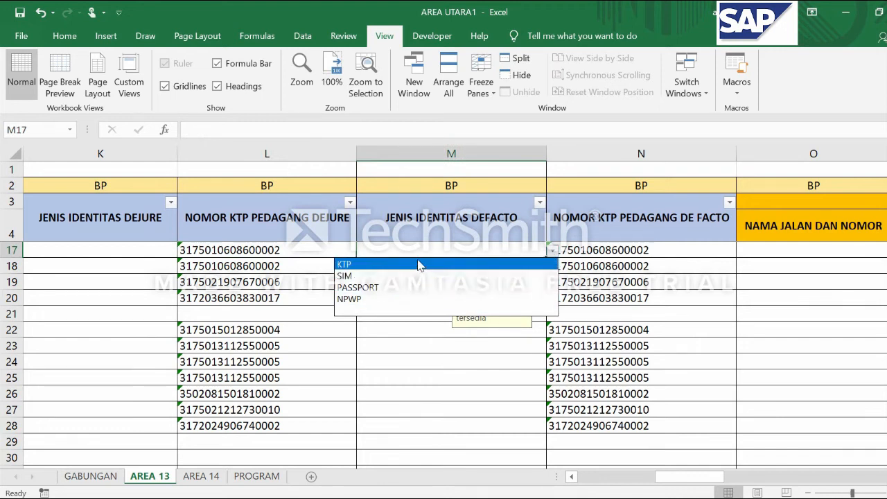
{"action": "left_click", "coordinate": [402, 389]}
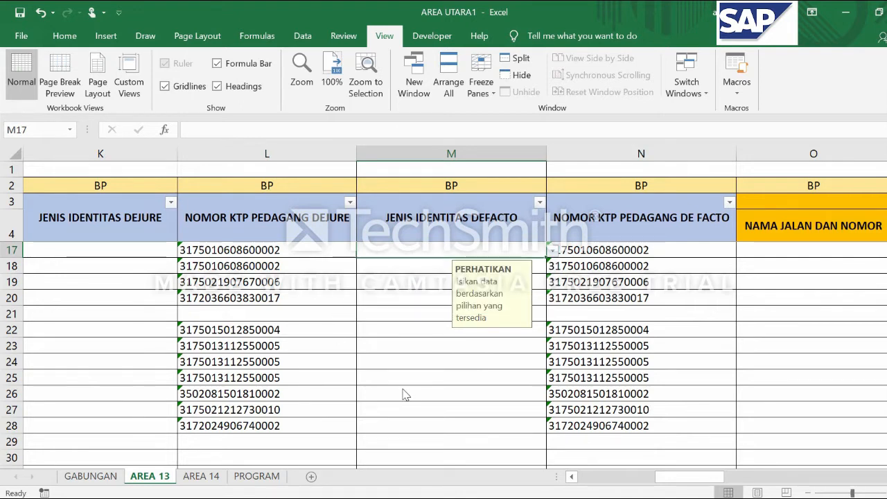
{"action": "scroll", "coordinate": [360, 311], "scroll_direction": "down", "scroll_amount": 6}
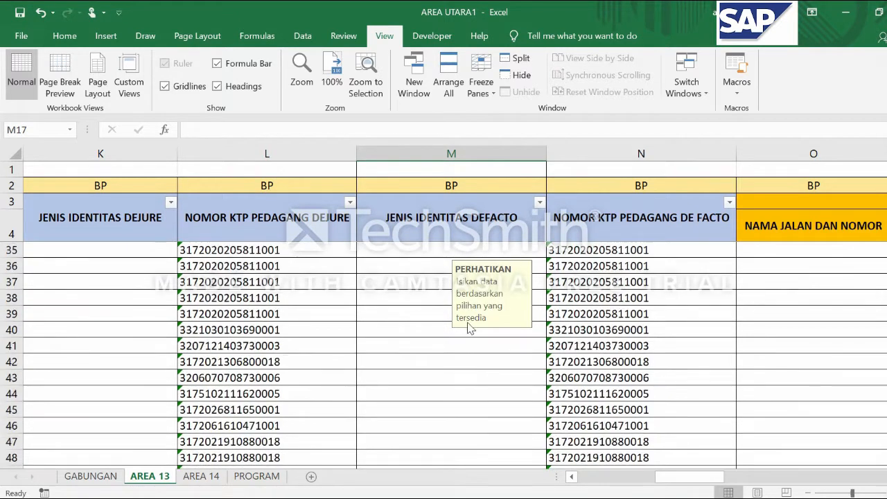
{"action": "scroll", "coordinate": [469, 326], "scroll_direction": "up", "scroll_amount": 10}
Examine the row 5 identity entries in columns K to N and the ALAMAT PEDAGANG DEJURE and DEFACTO address columns
{"action": "left_click", "coordinate": [125, 250]}
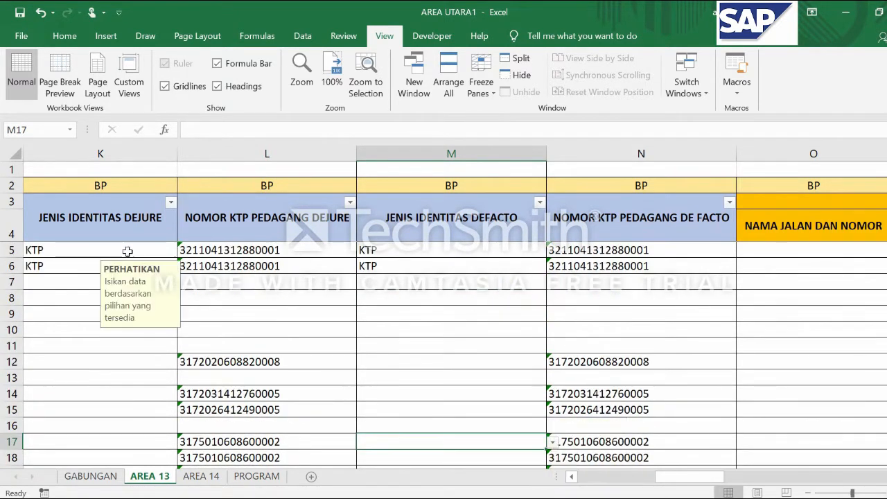
{"action": "key", "text": "Right"}
{"action": "key", "text": "Right"}
{"action": "key", "text": "Right"}
{"action": "key", "text": "Right"}
{"action": "key", "text": "Right"}
{"action": "key", "text": "Right"}
{"action": "key", "text": "Right"}
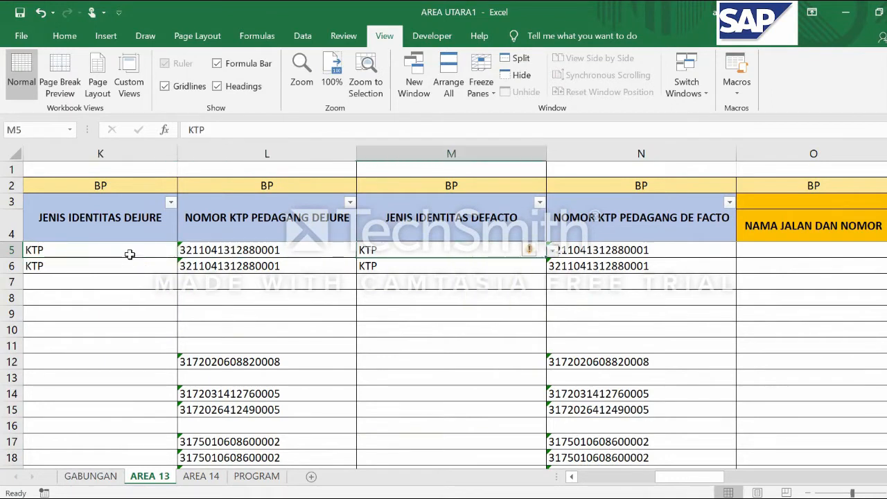
{"action": "key", "text": "Right"}
{"action": "key", "text": "Right"}
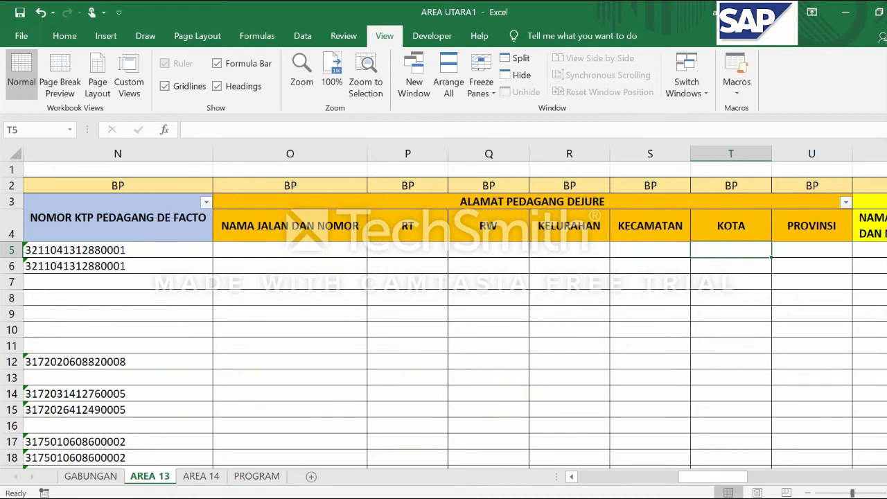
{"action": "scroll", "coordinate": [455, 311], "scroll_direction": "right", "scroll_amount": 2}
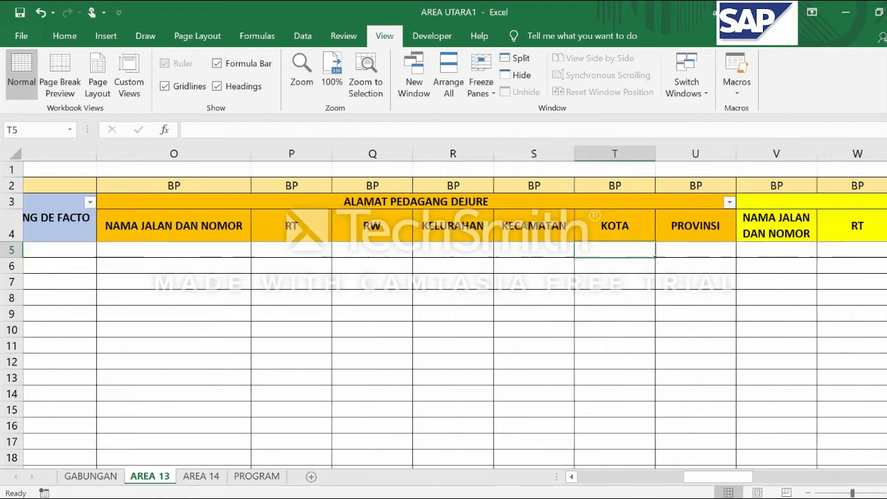
{"action": "left_click", "coordinate": [573, 476]}
{"action": "left_click", "coordinate": [572, 477]}
{"action": "left_click", "coordinate": [298, 250]}
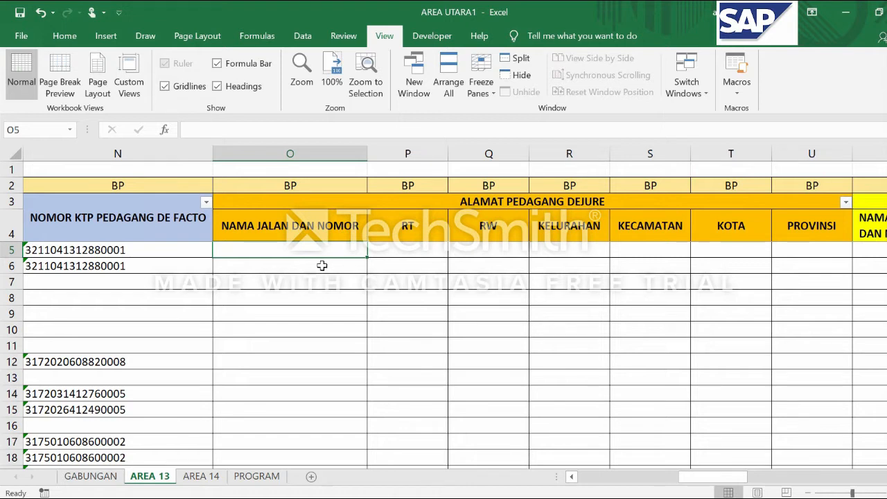
{"action": "left_click", "coordinate": [288, 264]}
{"action": "left_click", "coordinate": [278, 249]}
{"action": "key", "text": "BackSpace"}
{"action": "key", "text": "BackSpace"}
{"action": "key", "text": "BackSpace"}
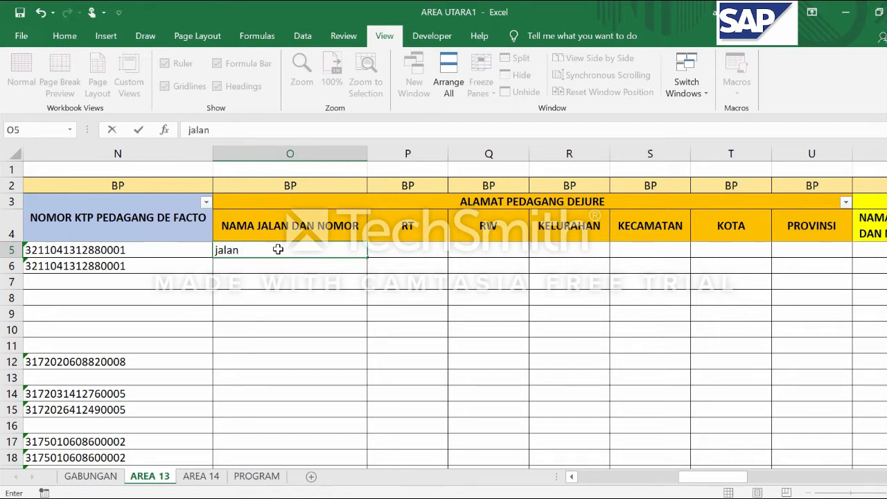
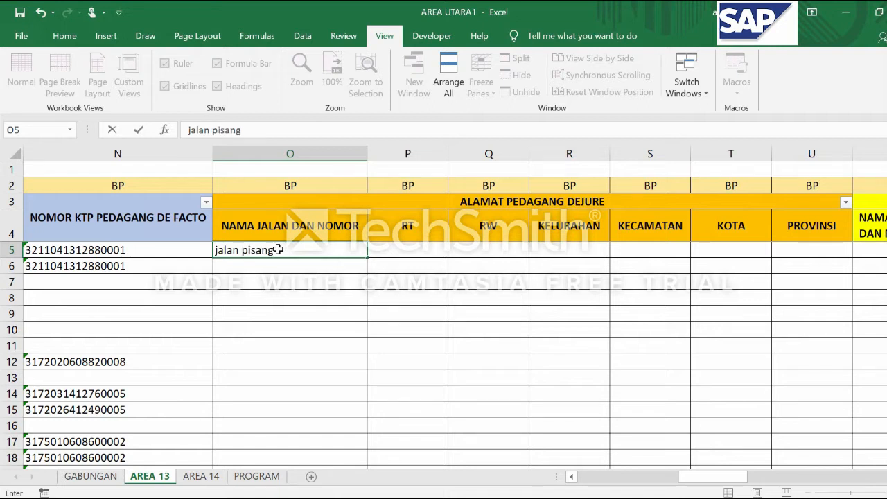
{"action": "key", "text": "BackSpace"}
{"action": "key", "text": "BackSpace"}
{"action": "key", "text": "BackSpace"}
{"action": "key", "text": "BackSpace"}
{"action": "key", "text": "BackSpace"}
{"action": "key", "text": "BackSpace"}
{"action": "key", "text": "BackSpace"}
{"action": "key", "text": "BackSpace"}
{"action": "key", "text": "BackSpace"}
{"action": "key", "text": "BackSpace"}
{"action": "key", "text": "BackSpace"}
{"action": "key", "text": "BackSpace"}
{"action": "key", "text": "BackSpace"}
{"action": "key", "text": "BackSpace"}
{"action": "key", "text": "BackSpace"}
{"action": "key", "text": "BackSpace"}
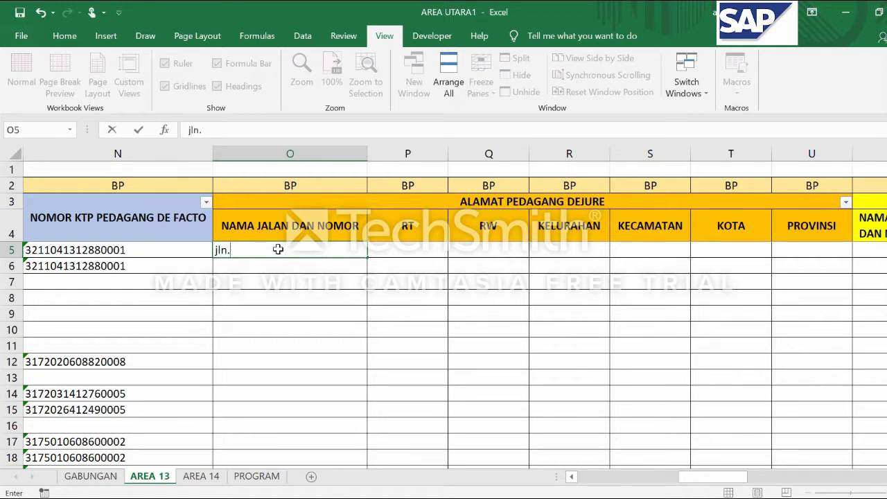
{"action": "key", "text": "BackSpace"}
{"action": "key", "text": "BackSpace"}
{"action": "key", "text": "BackSpace"}
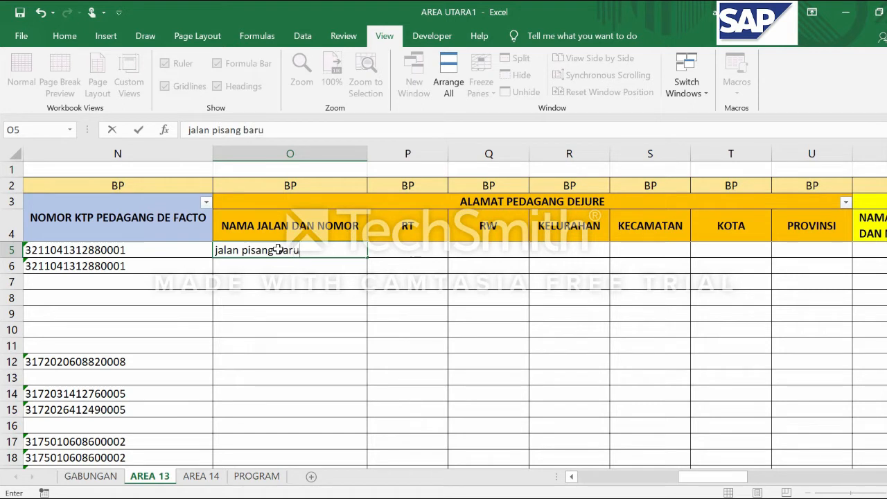
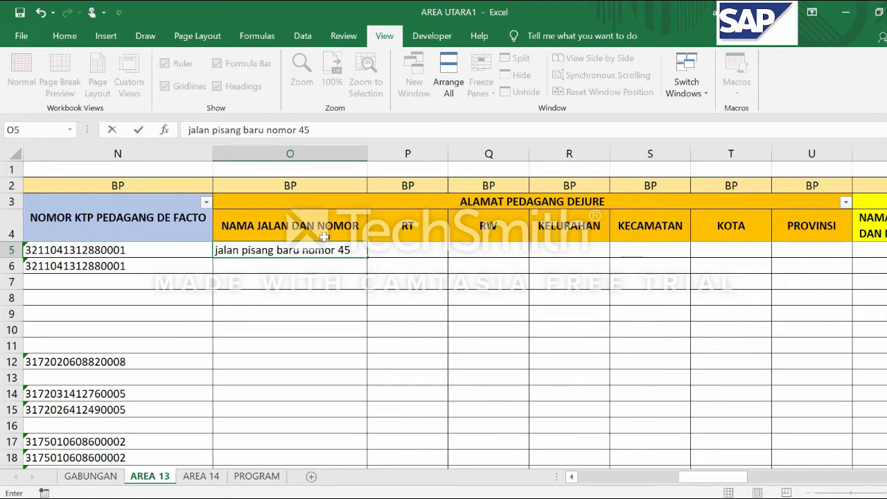
Fill the DEJURE address RT column with 1, 3 and 2 in cells P5 to P7
{"action": "left_click", "coordinate": [409, 247]}
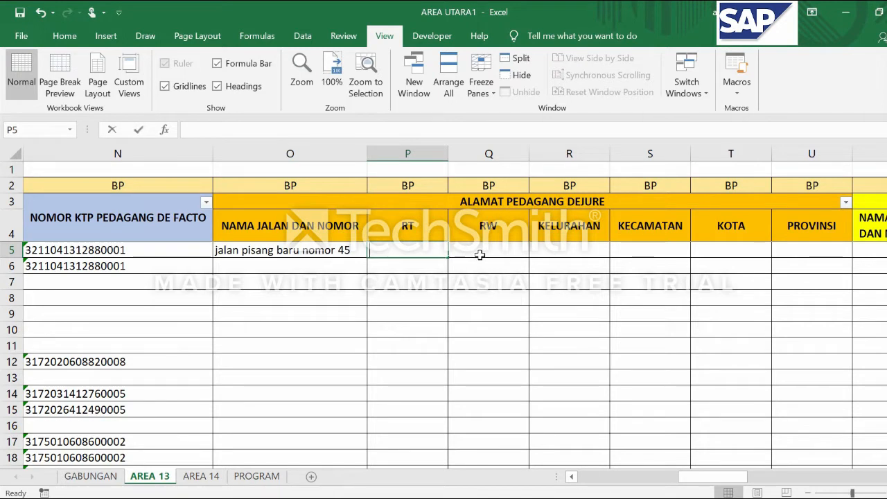
{"action": "type", "text": "1"}
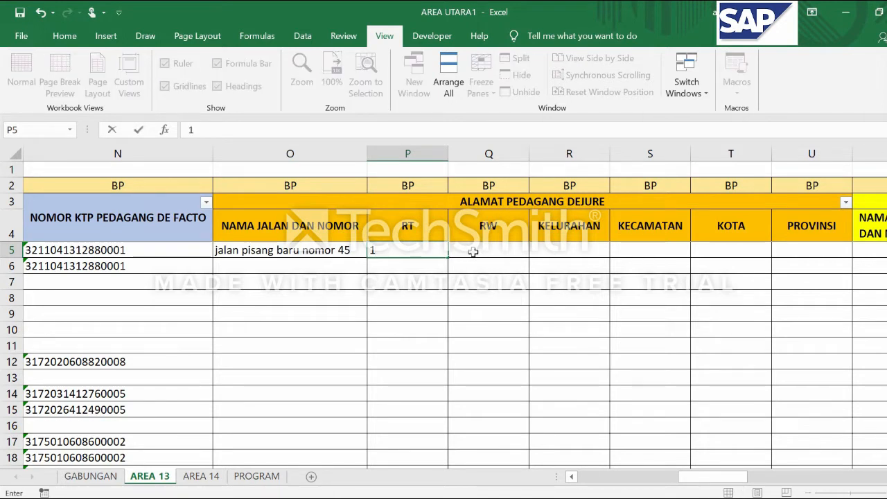
{"action": "left_click", "coordinate": [396, 266]}
{"action": "type", "text": "3"}
{"action": "key", "text": "Return"}
{"action": "type", "text": "2"}
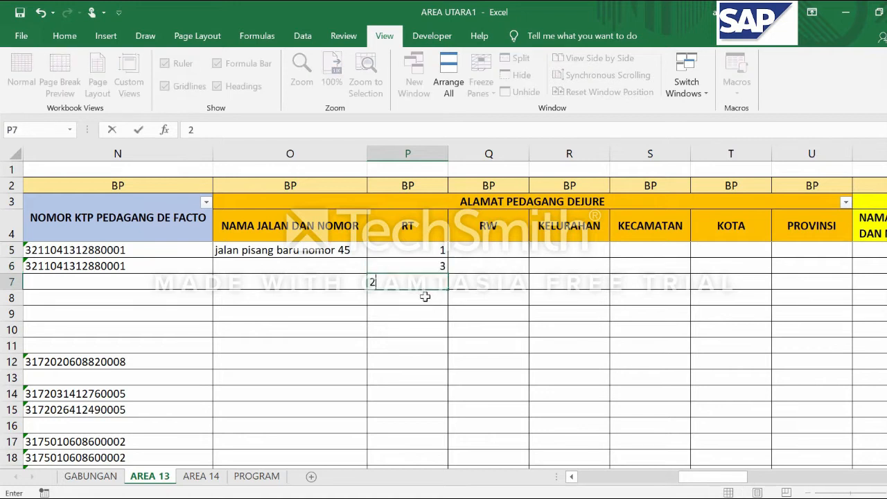
{"action": "key", "text": "Return"}
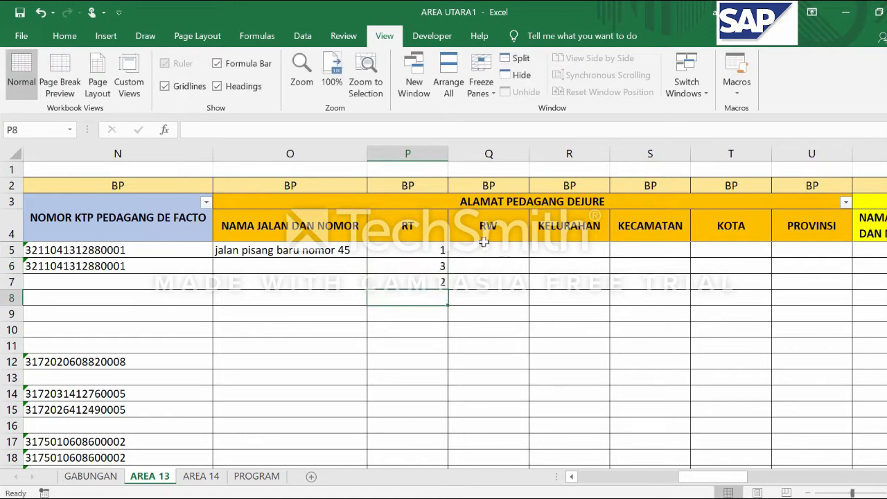
Fill the DEJURE address RW column with 1, 2 and 3 in cells Q5 to Q7
{"action": "left_click", "coordinate": [490, 252]}
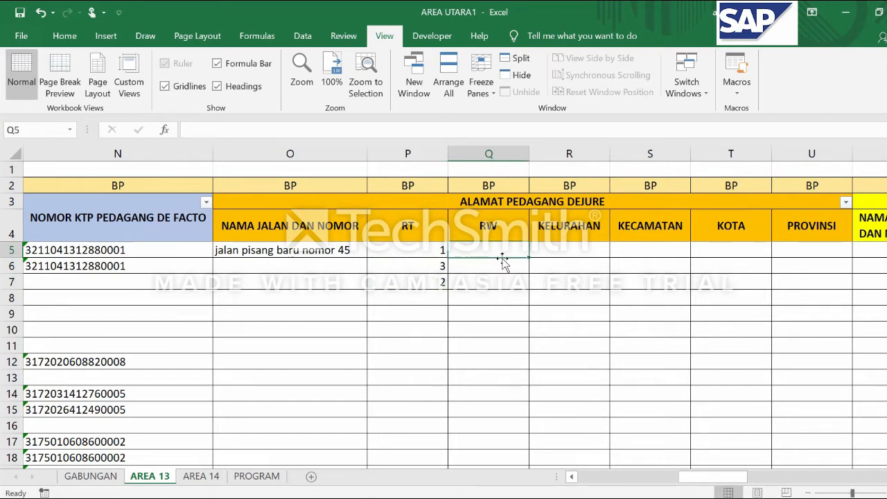
{"action": "type", "text": "1"}
{"action": "key", "text": "Return"}
{"action": "type", "text": "2"}
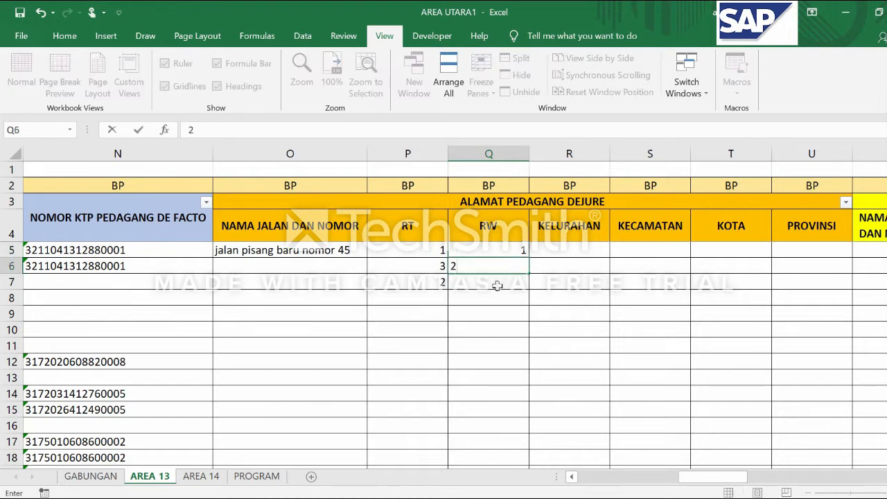
{"action": "key", "text": "Return"}
{"action": "type", "text": "3"}
{"action": "left_click", "coordinate": [477, 311]}
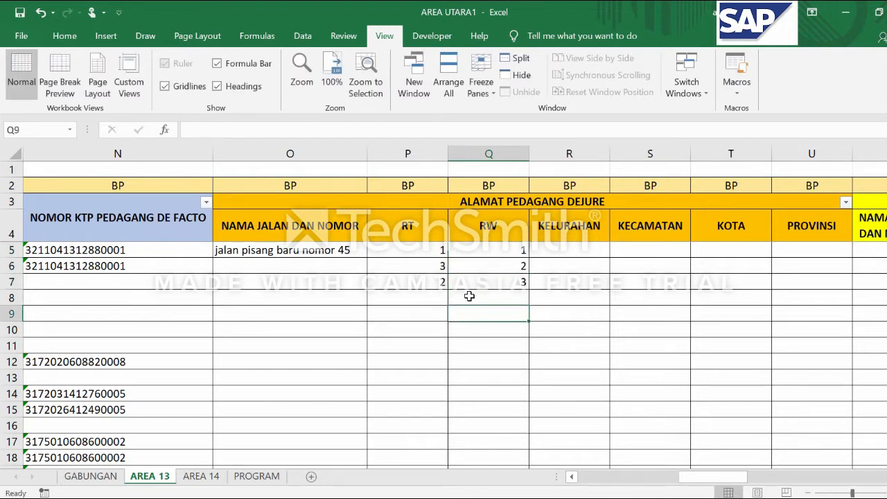
Enter pisang baru as the KELURAHAN of the DEJURE address in R5
{"action": "left_click", "coordinate": [547, 248]}
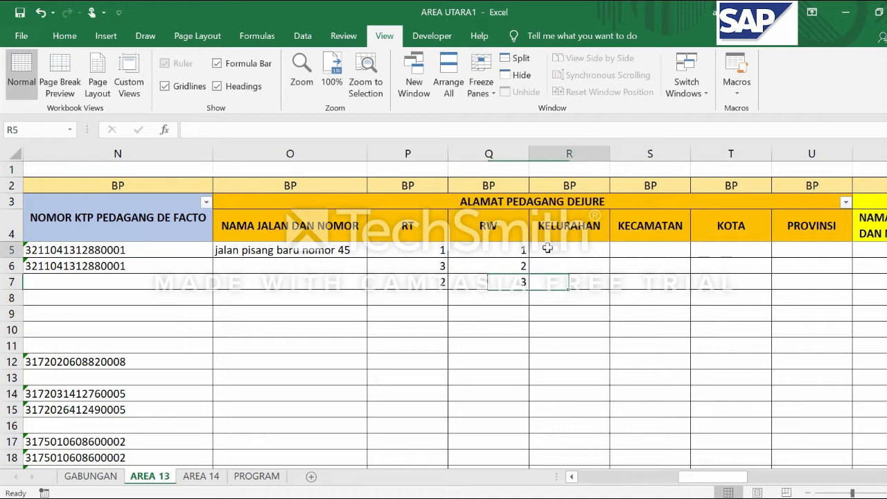
{"action": "left_click", "coordinate": [552, 266]}
{"action": "left_click", "coordinate": [556, 247]}
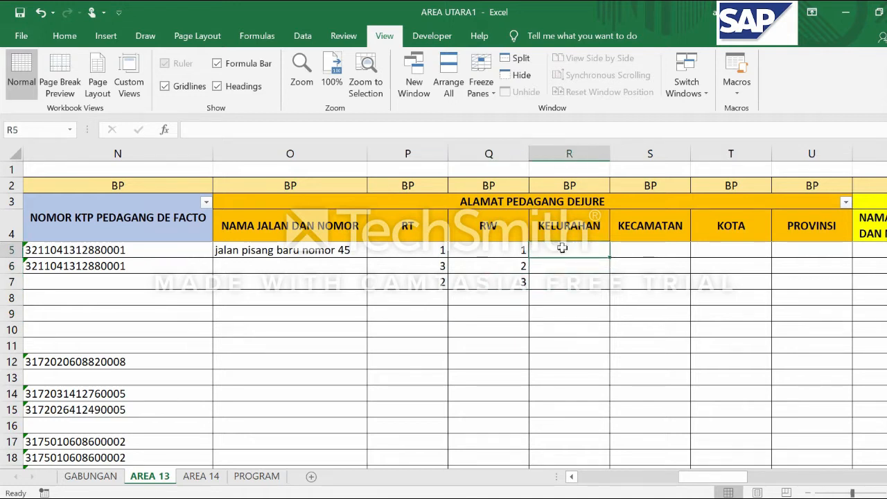
{"action": "type", "text": "pian"}
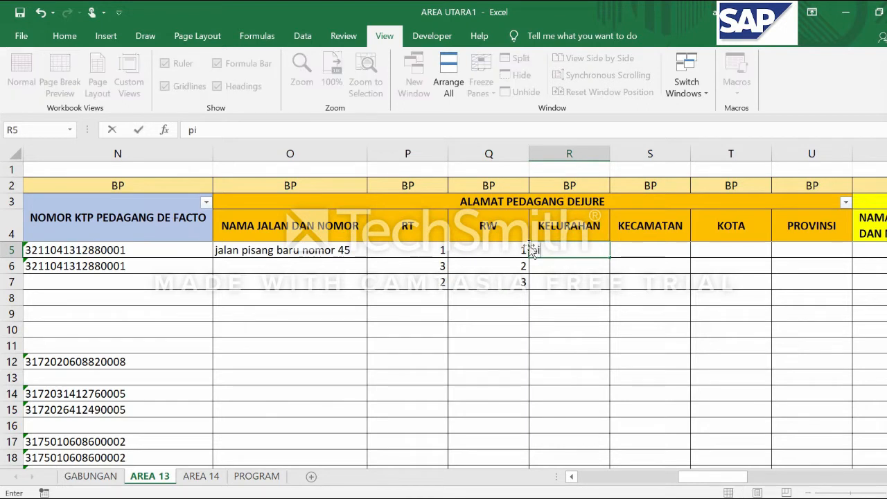
{"action": "key", "text": "BackSpace"}
{"action": "key", "text": "BackSpace"}
{"action": "type", "text": "sang "}
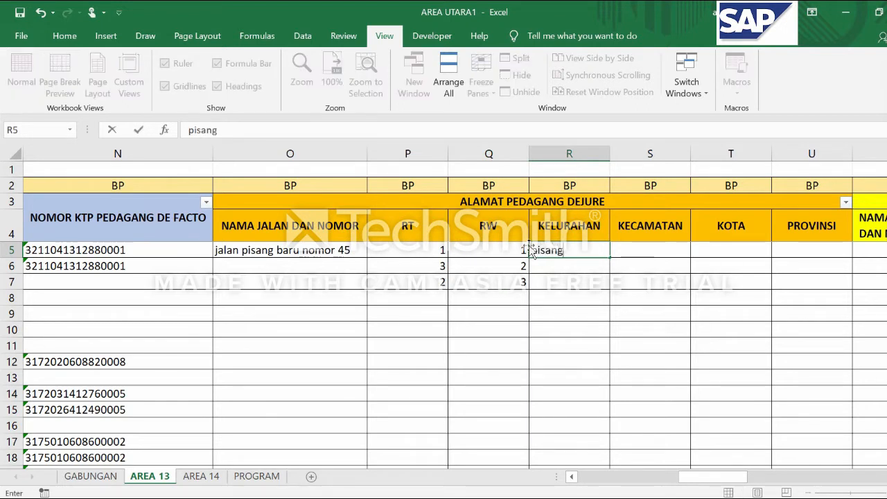
{"action": "type", "text": "baru"}
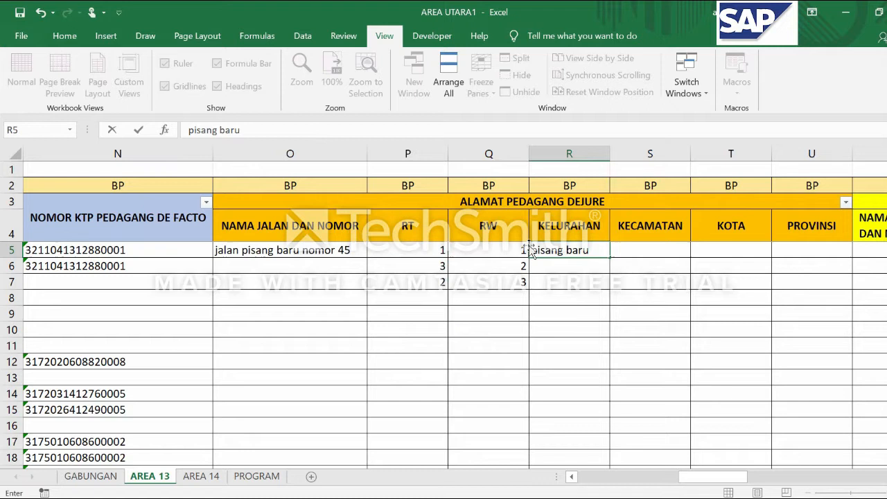
{"action": "key", "text": "Tab"}
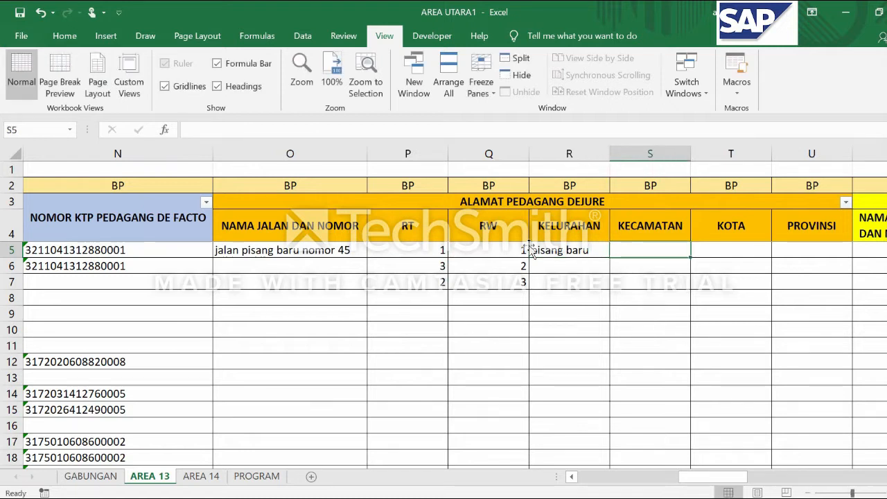
Complete the DEJURE address in row 5 with KECAMATAN matraman, KOTA jakarta timur and PROVINSI jakarta
{"action": "type", "text": "matraman"}
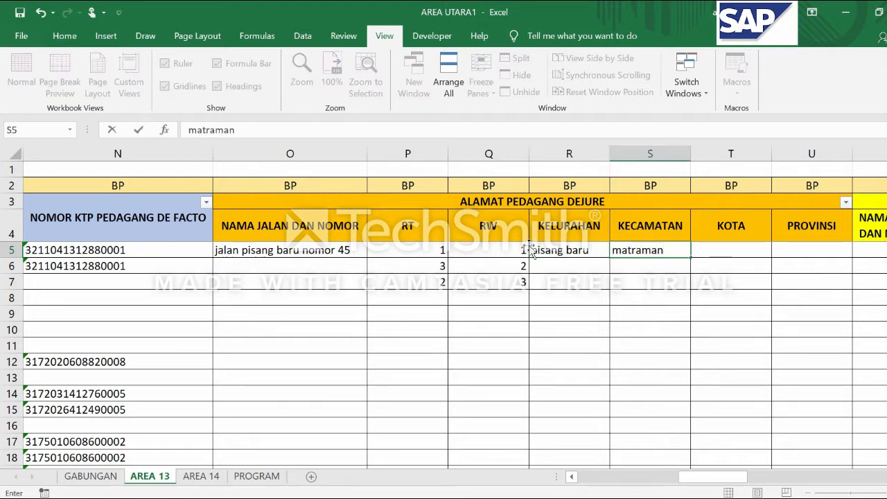
{"action": "key", "text": "Tab"}
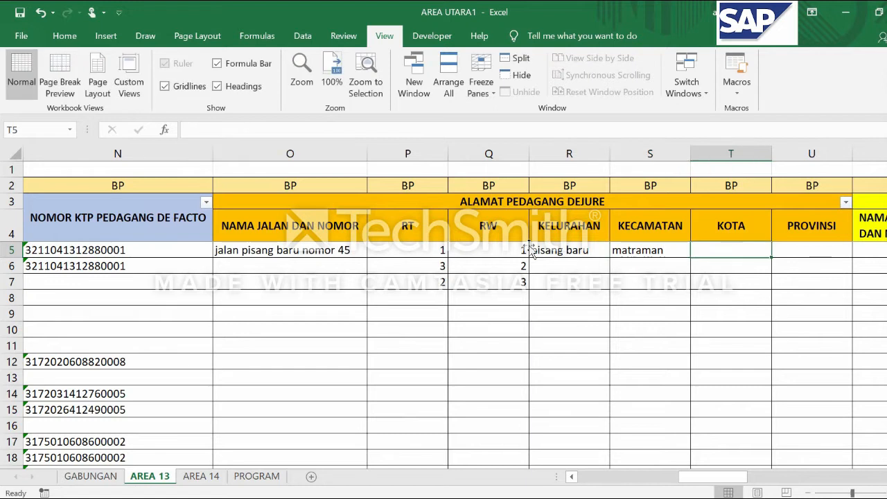
{"action": "type", "text": "jakarta timur"}
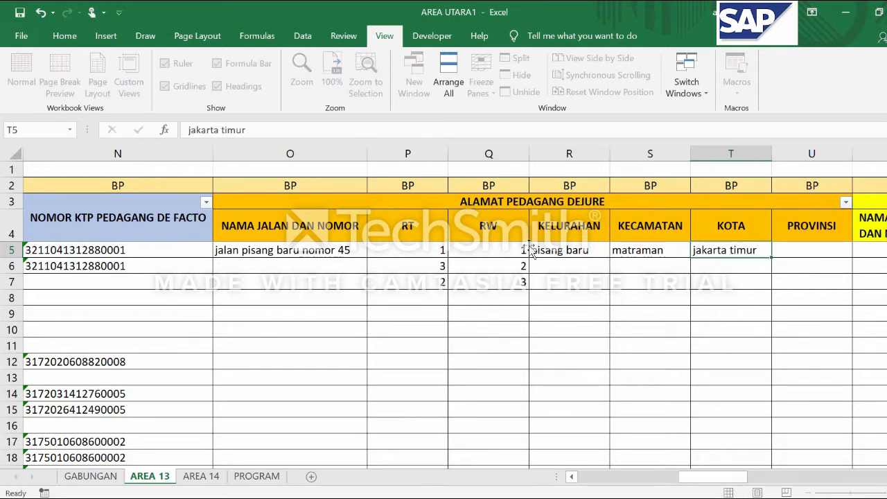
{"action": "key", "text": "Tab"}
{"action": "type", "text": "jakarta"}
{"action": "left_click", "coordinate": [320, 284]}
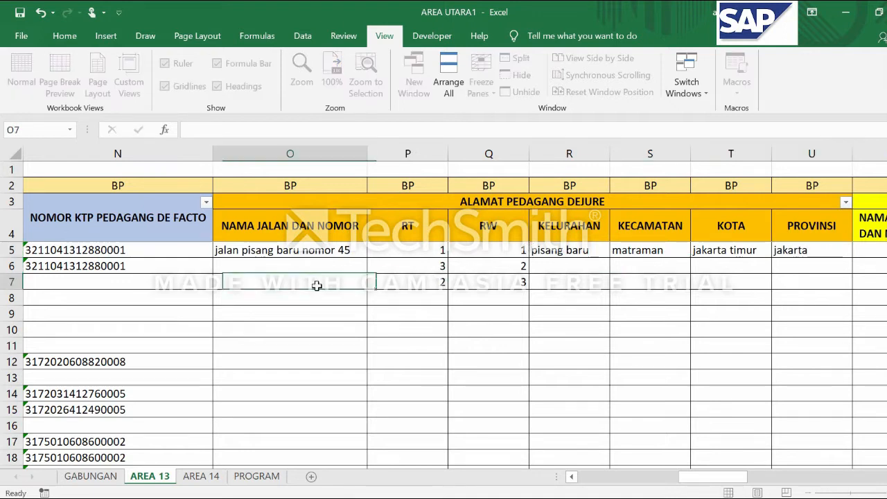
Review the KELURAHAN, KECAMATAN, KOTA and PROVINSI entries of the DEJURE address in row 5
{"action": "left_click", "coordinate": [582, 251]}
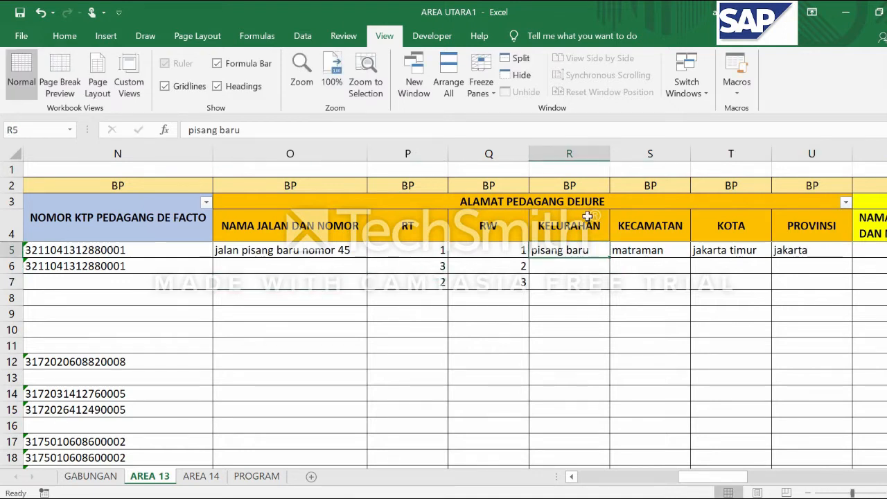
{"action": "left_click", "coordinate": [576, 269]}
{"action": "left_click", "coordinate": [654, 251]}
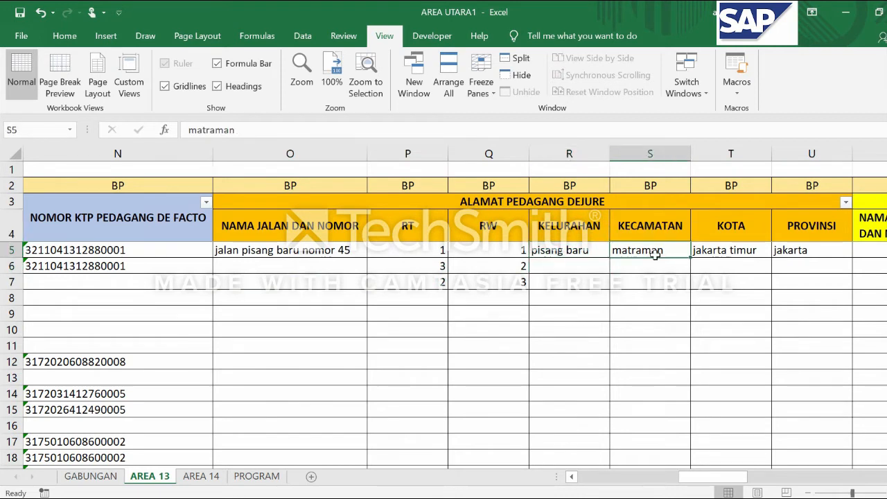
{"action": "key", "text": "Right"}
{"action": "key", "text": "Right"}
{"action": "key", "text": "Left"}
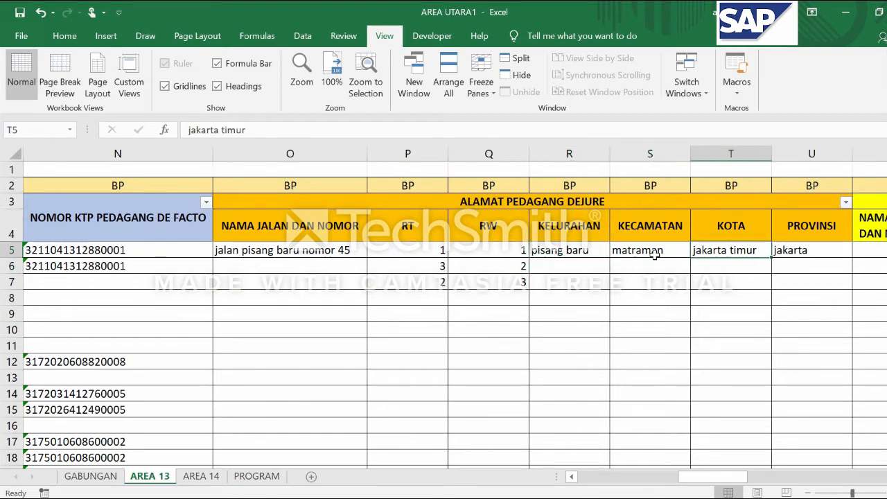
{"action": "key", "text": "Right"}
{"action": "key", "text": "Right"}
{"action": "key", "text": "Left"}
{"action": "key", "text": "Left"}
{"action": "key", "text": "Left"}
{"action": "key", "text": "Right"}
{"action": "key", "text": "Right"}
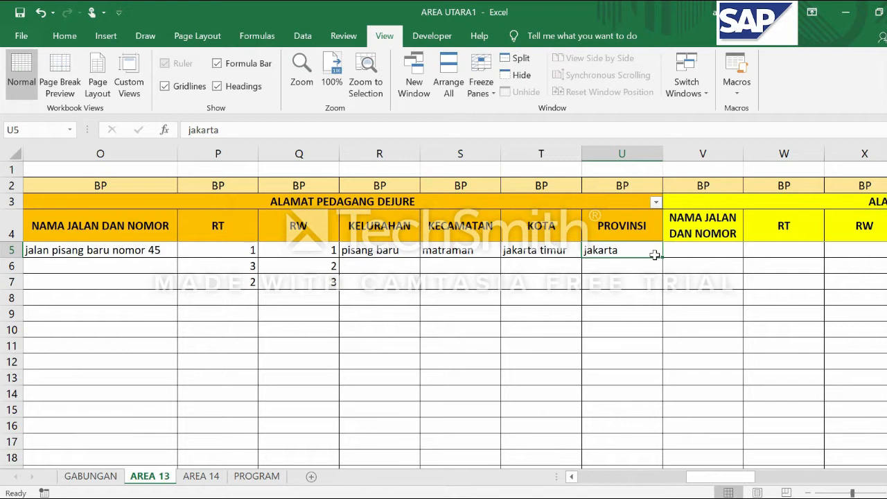
Look back across row 5 from the DEJURE address columns towards the identity columns
{"action": "key", "text": "Left"}
{"action": "key", "text": "Left"}
{"action": "key", "text": "Left"}
{"action": "key", "text": "Left"}
{"action": "key", "text": "Left"}
{"action": "key", "text": "Left"}
{"action": "key", "text": "Left"}
{"action": "key", "text": "Left"}
{"action": "key", "text": "Right"}
{"action": "key", "text": "Right"}
{"action": "key", "text": "Right"}
{"action": "key", "text": "Right"}
{"action": "key", "text": "Right"}
{"action": "key", "text": "Right"}
{"action": "key", "text": "Right"}
{"action": "key", "text": "Right"}
{"action": "key", "text": "Right"}
{"action": "key", "text": "Right"}
{"action": "key", "text": "Right"}
{"action": "key", "text": "Right"}
{"action": "key", "text": "Right"}
{"action": "key", "text": "Right"}
{"action": "key", "text": "Right"}
{"action": "key", "text": "Right"}
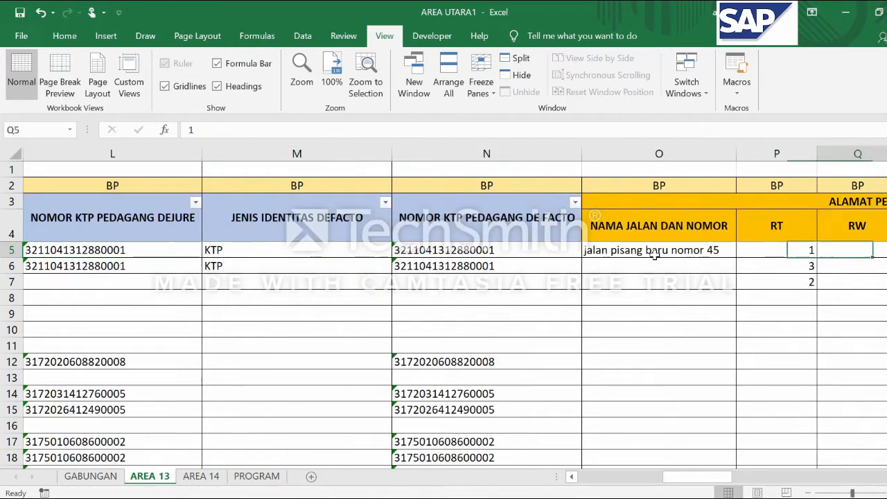
{"action": "key", "text": "Left"}
{"action": "key", "text": "Left"}
{"action": "key", "text": "Left"}
{"action": "key", "text": "Left"}
{"action": "key", "text": "Left"}
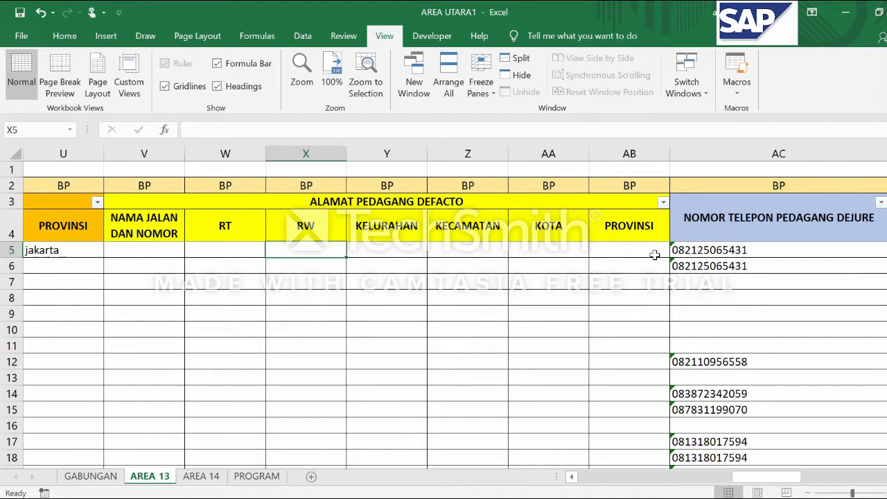
Examine the DEFACTO address columns in row 5 and the phone and business columns that follow them
{"action": "key", "text": "Right"}
{"action": "key", "text": "Right"}
{"action": "key", "text": "Right"}
{"action": "key", "text": "Right"}
{"action": "key", "text": "Right"}
{"action": "key", "text": "Right"}
{"action": "key", "text": "Right"}
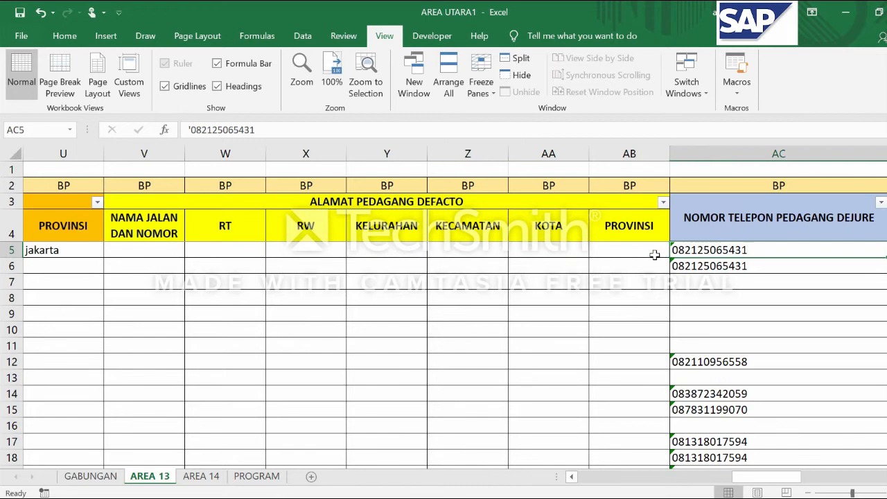
{"action": "key", "text": "Left"}
{"action": "key", "text": "Left"}
{"action": "key", "text": "Right"}
{"action": "key", "text": "Right"}
{"action": "key", "text": "Right"}
{"action": "key", "text": "Right"}
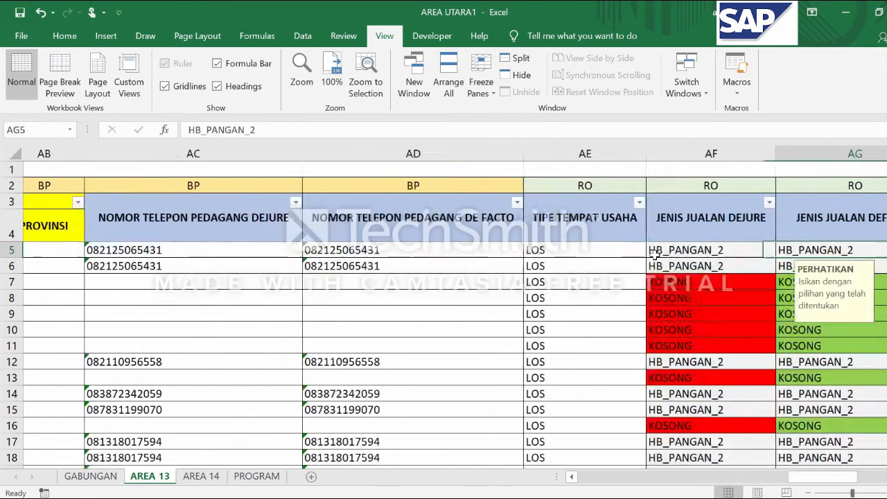
{"action": "key", "text": "Left"}
{"action": "key", "text": "Left"}
{"action": "key", "text": "Left"}
{"action": "key", "text": "Left"}
{"action": "key", "text": "Left"}
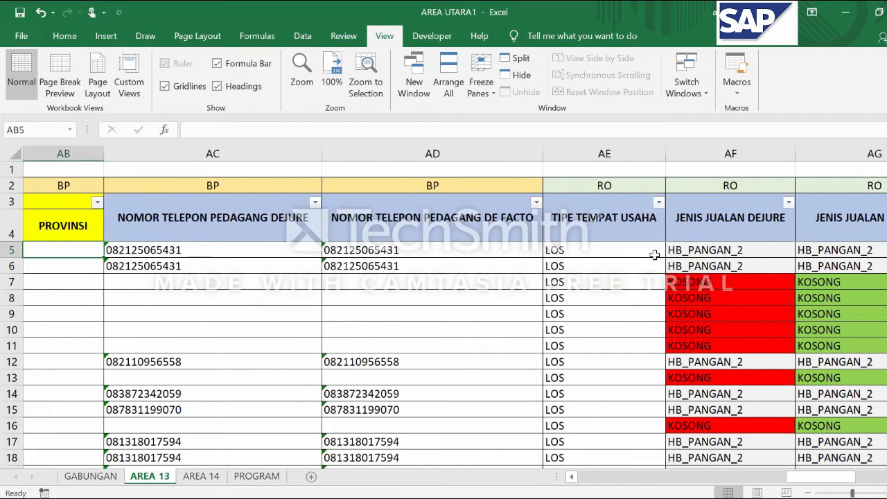
Review the DEJURE and DE FACTO trader phone number columns AC and AD, including their blank rows
{"action": "scroll", "coordinate": [238, 251], "scroll_direction": "down", "scroll_amount": 1, "text": "ctrl"}
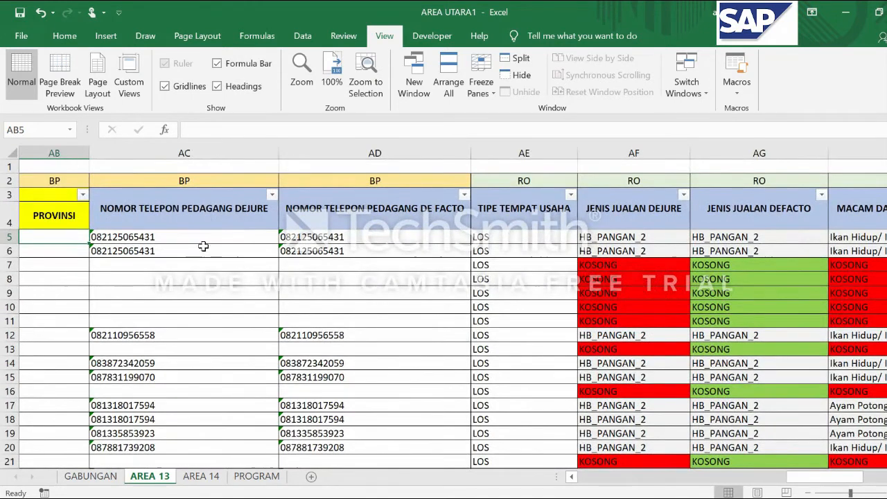
{"action": "left_click", "coordinate": [198, 240]}
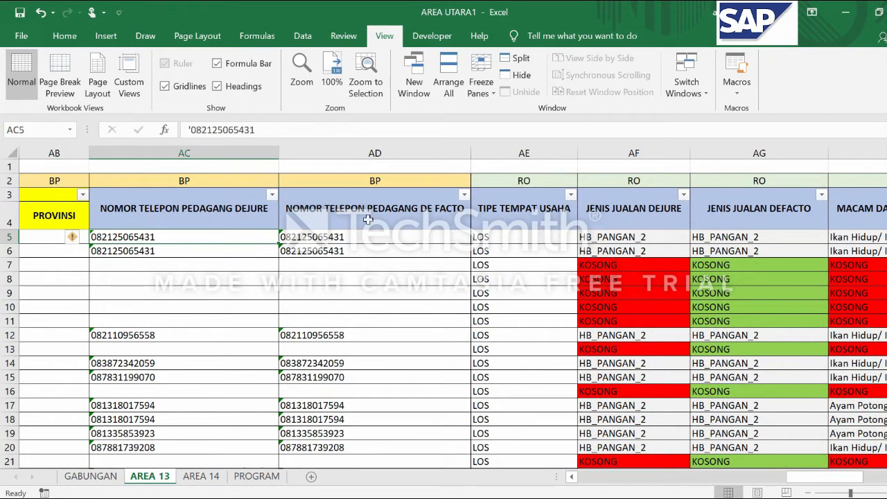
{"action": "left_click", "coordinate": [368, 219]}
{"action": "left_click", "coordinate": [210, 240]}
{"action": "key", "text": "Return"}
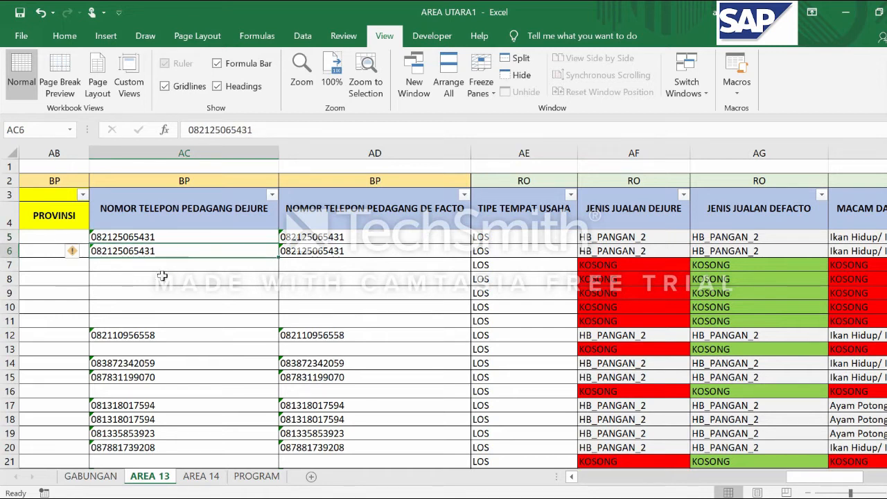
{"action": "key", "text": "Down"}
{"action": "key", "text": "Down"}
{"action": "key", "text": "Down"}
{"action": "key", "text": "Down"}
{"action": "key", "text": "Down"}
{"action": "key", "text": "Down"}
{"action": "key", "text": "Down"}
{"action": "key", "text": "Down"}
{"action": "key", "text": "Down"}
{"action": "key", "text": "Down"}
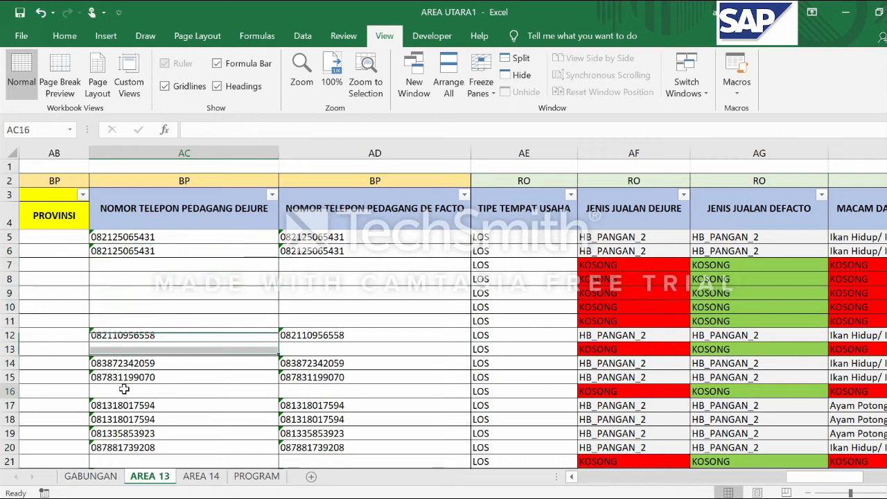
{"action": "left_click", "coordinate": [315, 382]}
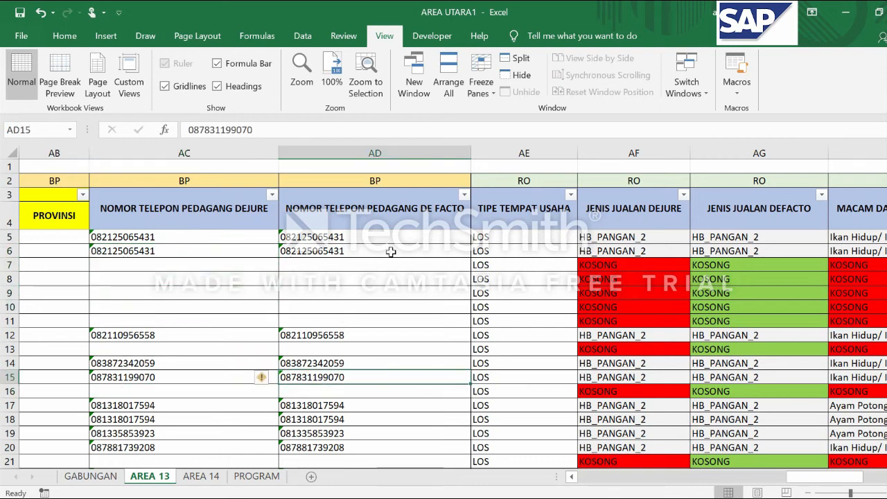
Examine the TIPE TEMPAT USAHA column and the predefined options offered for cell AE8
{"action": "left_click", "coordinate": [520, 234]}
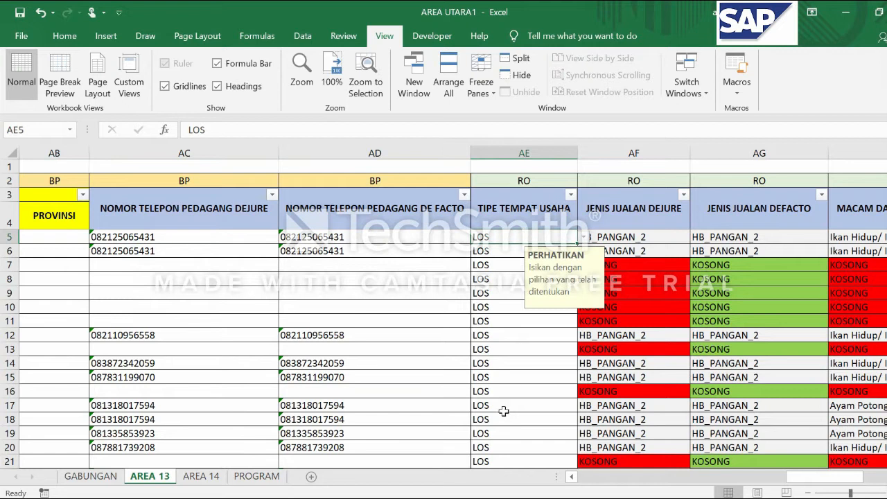
{"action": "left_click_drag", "start_coordinate": [796, 476], "coordinate": [812, 475]}
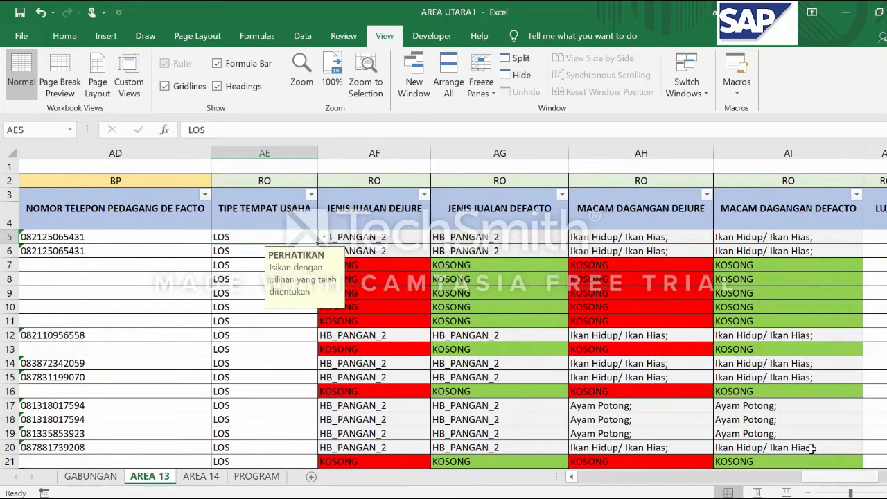
{"action": "left_click", "coordinate": [253, 252]}
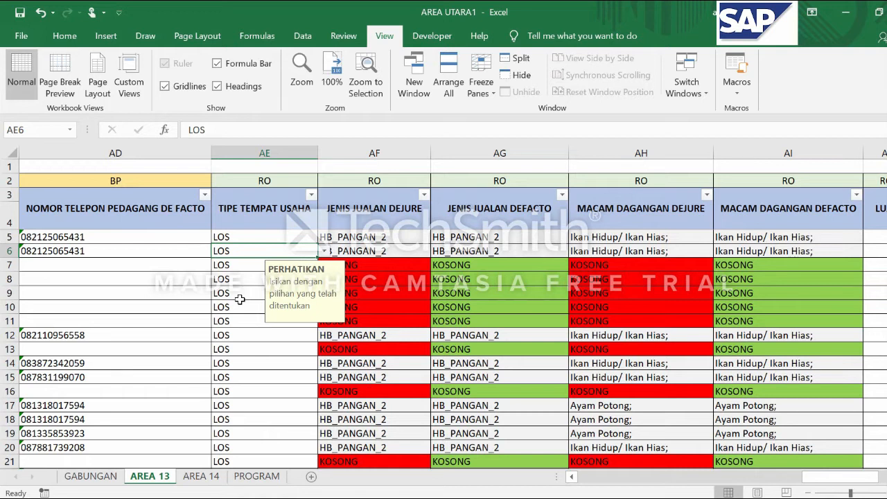
{"action": "scroll", "coordinate": [239, 300], "scroll_direction": "down", "scroll_amount": 1}
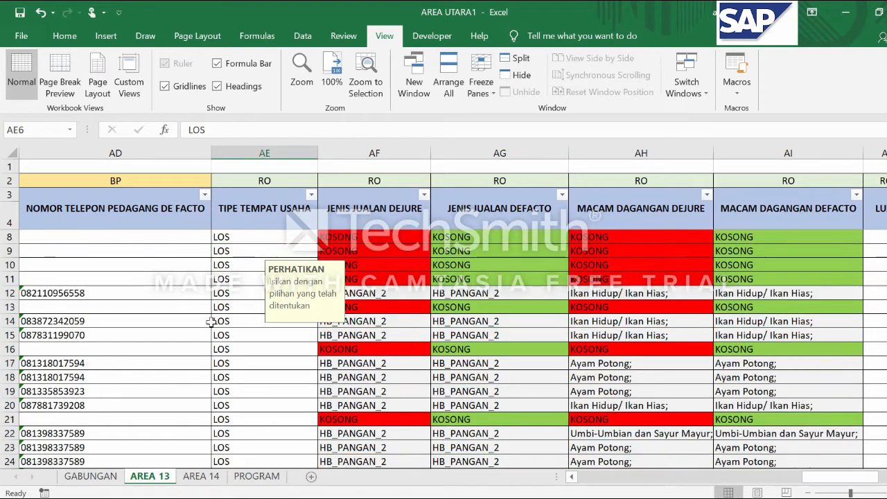
{"action": "left_click", "coordinate": [240, 238]}
{"action": "left_click", "coordinate": [323, 237]}
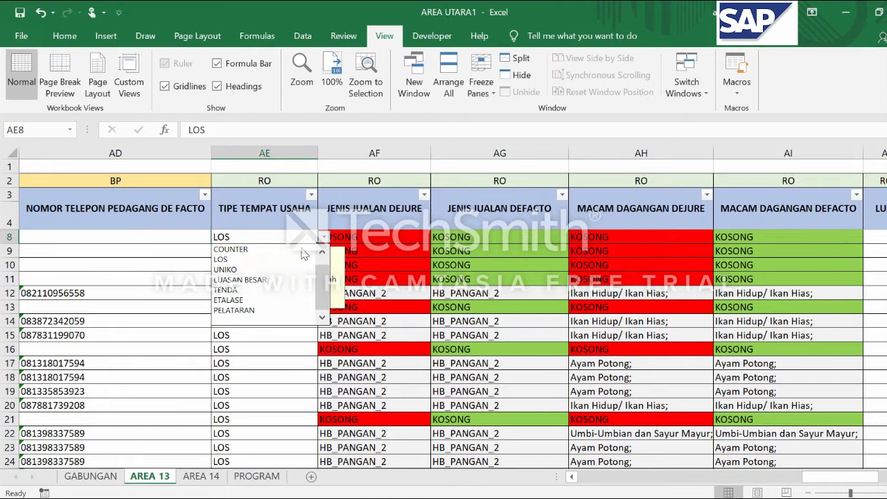
{"action": "scroll", "coordinate": [325, 267], "scroll_direction": "up", "scroll_amount": 1}
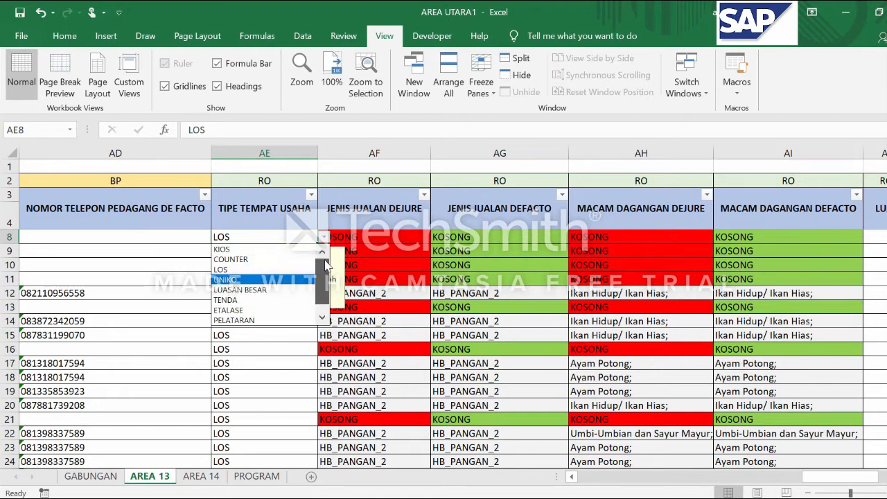
{"action": "left_click", "coordinate": [240, 373]}
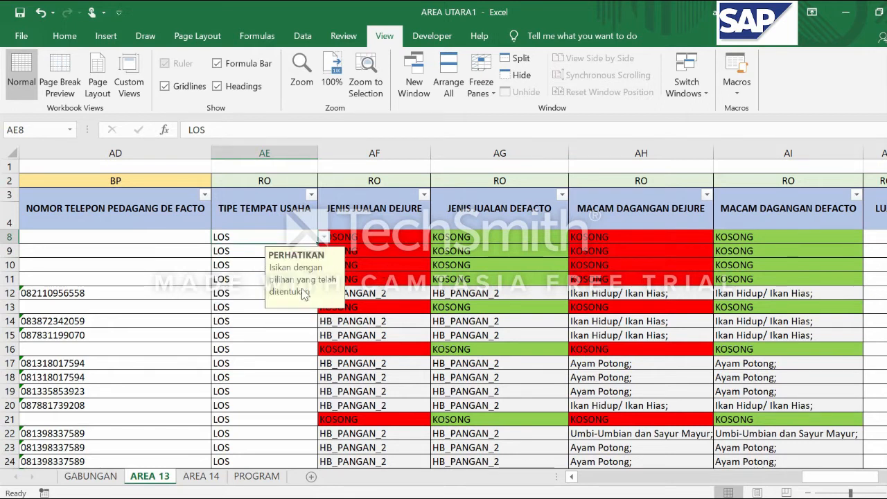
Inspect the TIPE TEMPAT USAHA entries far down the sheet, back up to the first LOS DASAR row
{"action": "scroll", "coordinate": [256, 322], "scroll_direction": "down", "scroll_amount": 1}
{"action": "left_click_drag", "start_coordinate": [886, 170], "coordinate": [886, 266]}
{"action": "scroll", "coordinate": [430, 299], "scroll_direction": "up", "scroll_amount": 20}
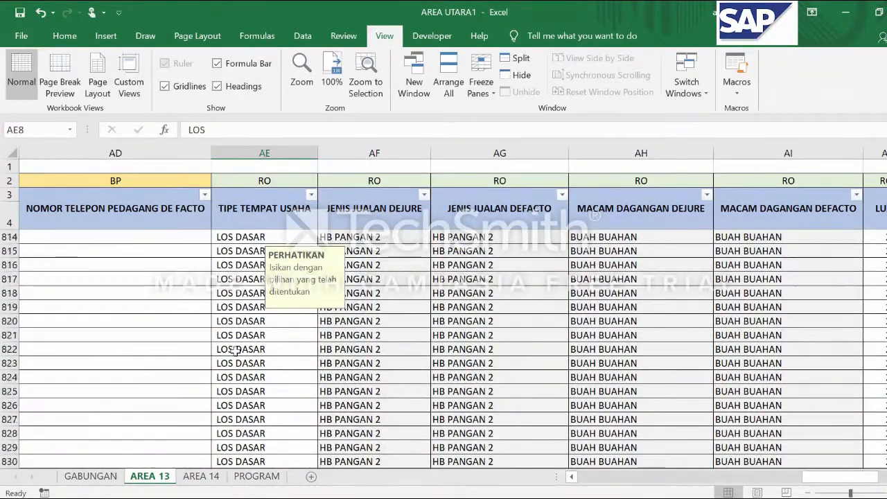
{"action": "left_click", "coordinate": [242, 277]}
{"action": "scroll", "coordinate": [242, 278], "scroll_direction": "up", "scroll_amount": 20}
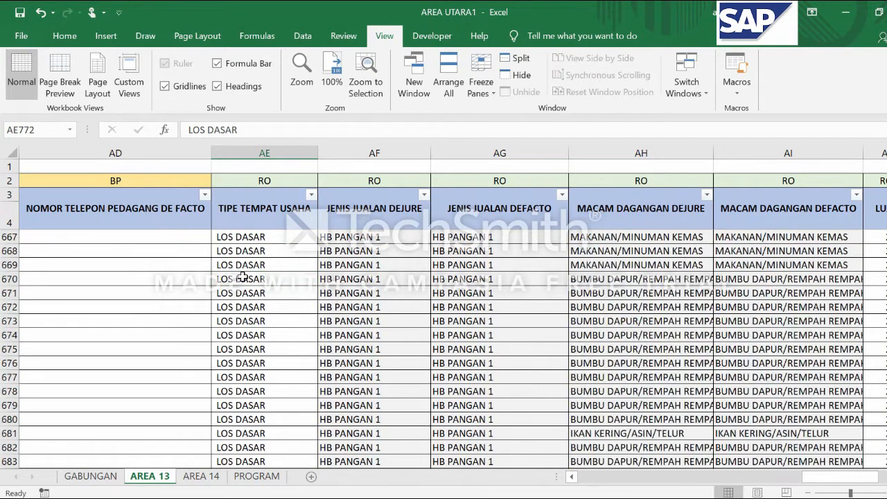
{"action": "scroll", "coordinate": [242, 277], "scroll_direction": "up", "scroll_amount": 15}
{"action": "scroll", "coordinate": [236, 281], "scroll_direction": "down", "scroll_amount": 11}
{"action": "scroll", "coordinate": [258, 381], "scroll_direction": "up", "scroll_amount": 2}
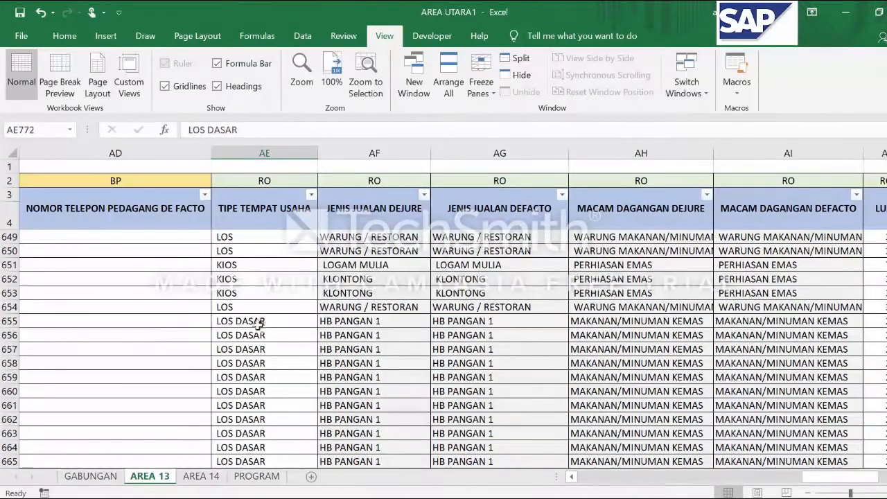
Compare the LOS DASAR entries in AE655 and AE656 with the LOS entry in AE654
{"action": "left_click", "coordinate": [238, 323]}
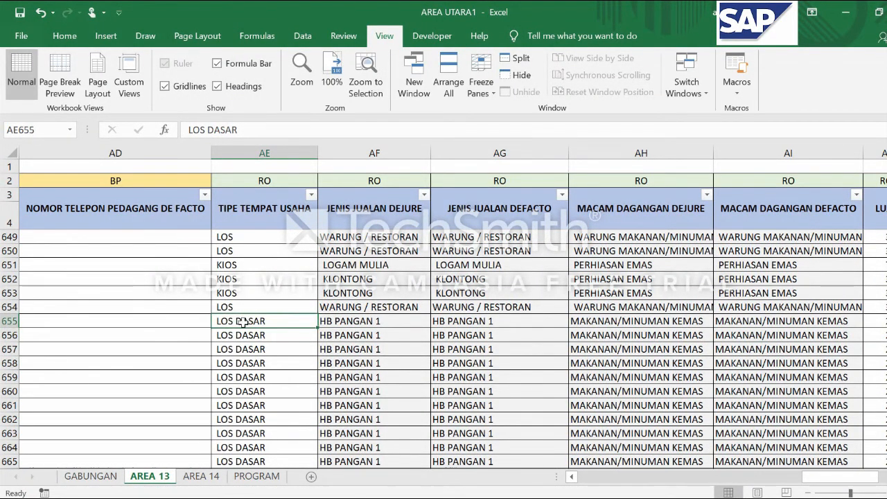
{"action": "left_click", "coordinate": [238, 308]}
{"action": "left_click", "coordinate": [248, 322]}
{"action": "left_click", "coordinate": [261, 304]}
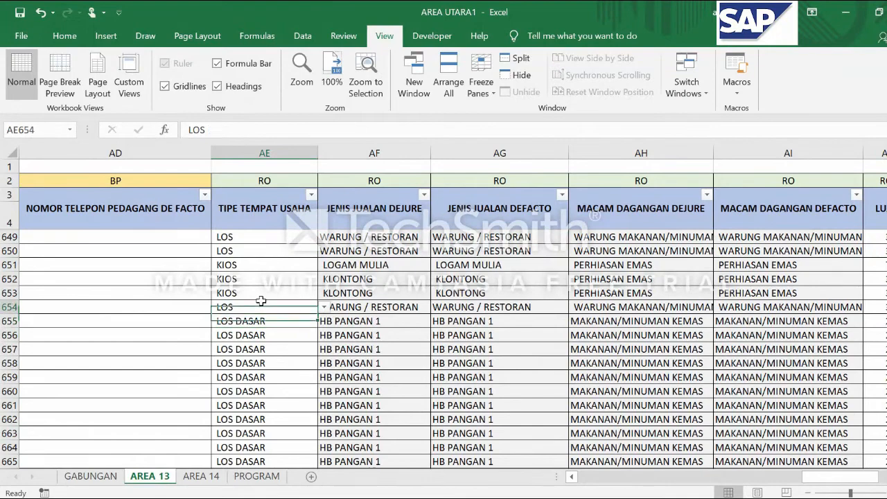
{"action": "left_click", "coordinate": [248, 321]}
{"action": "left_click", "coordinate": [245, 336]}
{"action": "left_click", "coordinate": [246, 322]}
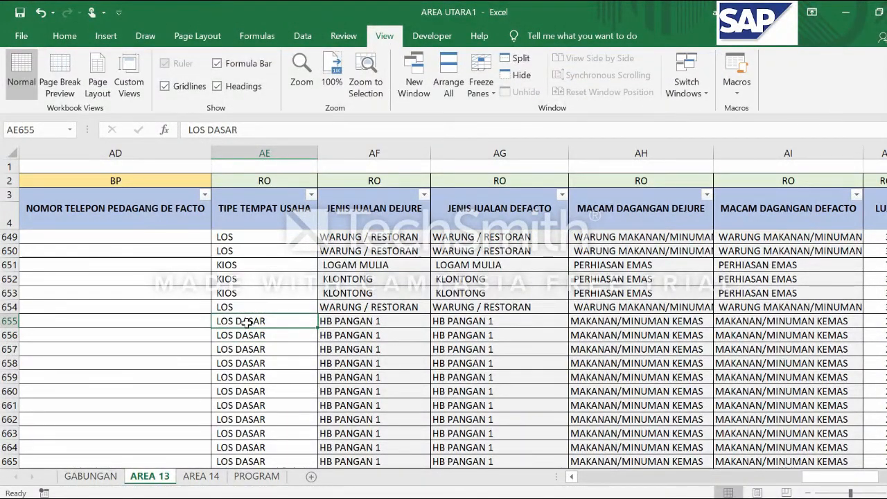
Compare the TIPE TEMPAT USAHA options offered in AE654 with the reference list on the PROGRAM sheet
{"action": "left_click", "coordinate": [258, 477]}
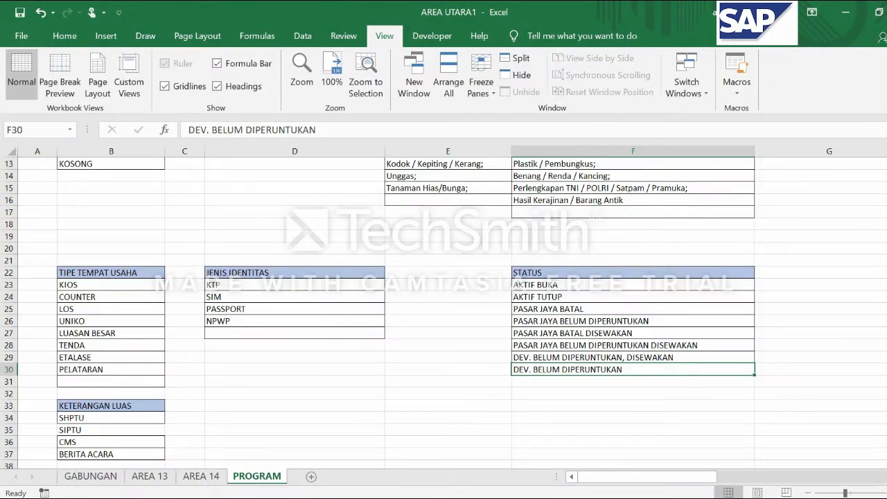
{"action": "left_click", "coordinate": [150, 476]}
{"action": "left_click", "coordinate": [283, 308]}
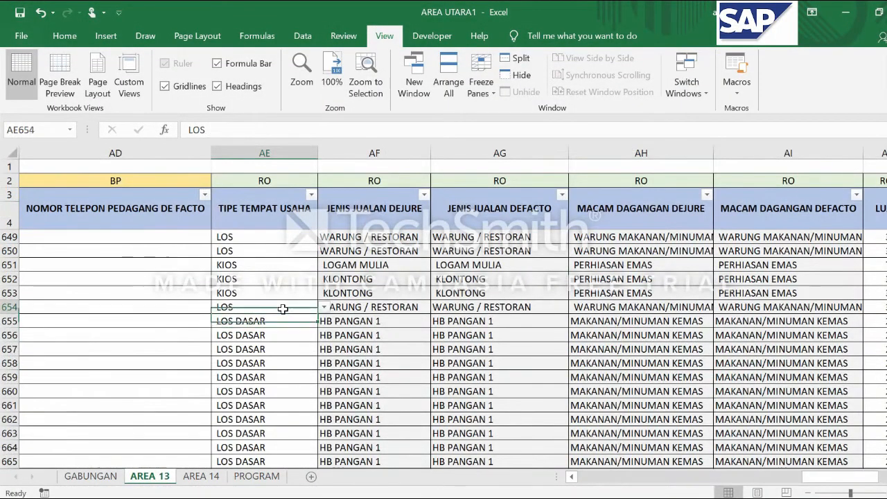
{"action": "left_click", "coordinate": [324, 307]}
{"action": "left_click", "coordinate": [265, 340]}
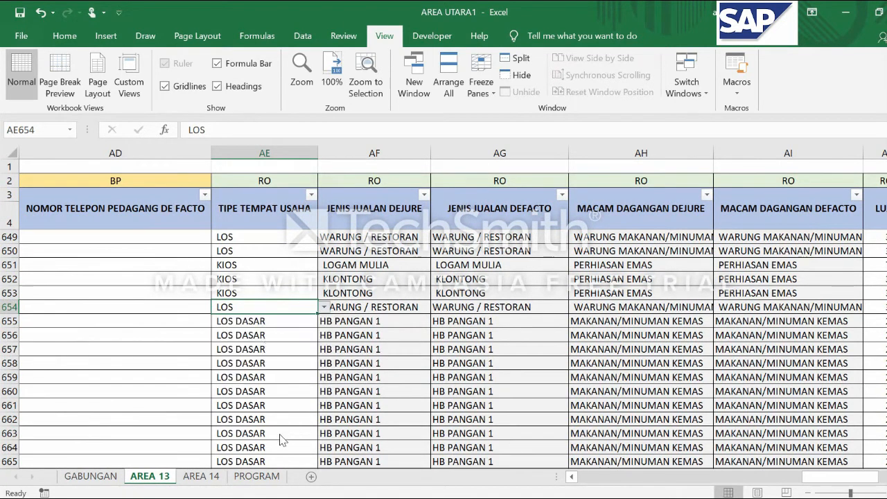
{"action": "key", "text": "Down"}
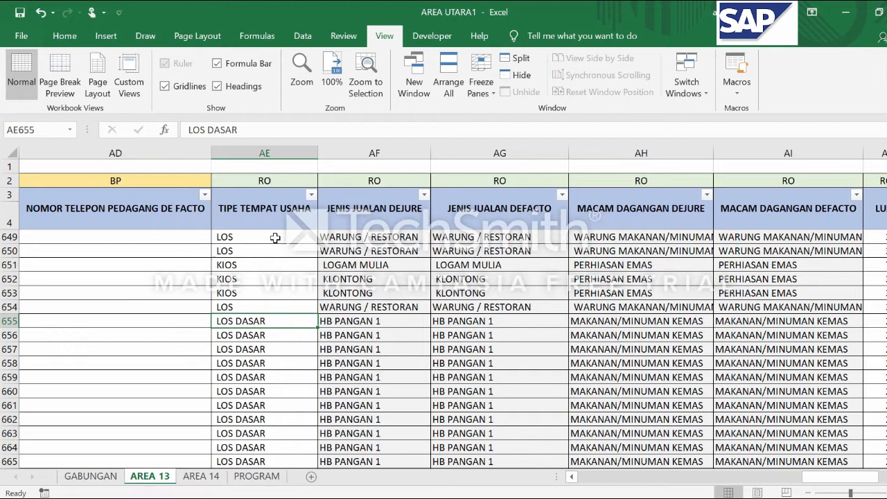
{"action": "left_click", "coordinate": [265, 478]}
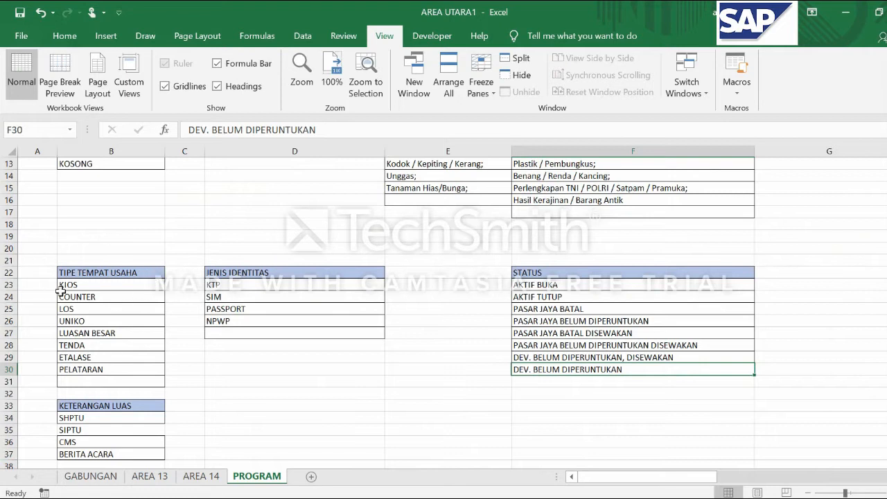
Apply list data validation to cell AE655 on the AREA 13 sheet, using =TIPE_TEMPAT_USAHA as the source
{"action": "left_click", "coordinate": [149, 477]}
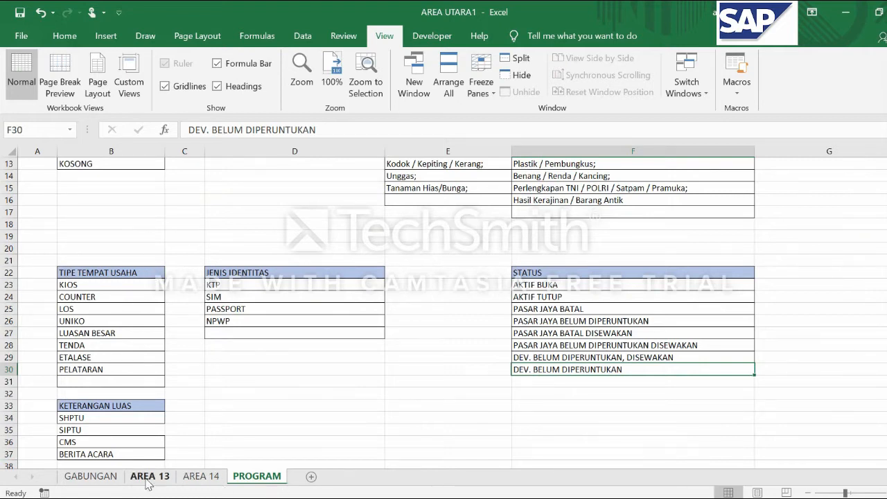
{"action": "left_click", "coordinate": [256, 337]}
{"action": "left_click", "coordinate": [254, 321]}
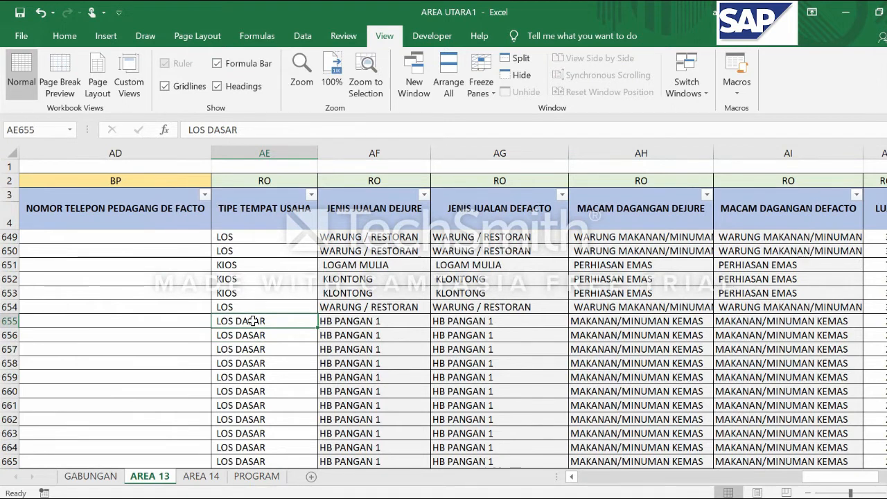
{"action": "left_click", "coordinate": [303, 36]}
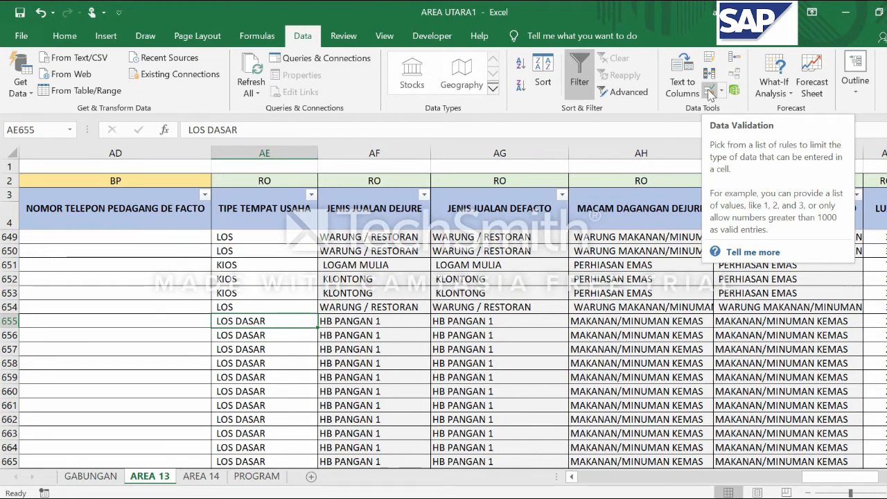
{"action": "left_click", "coordinate": [709, 93]}
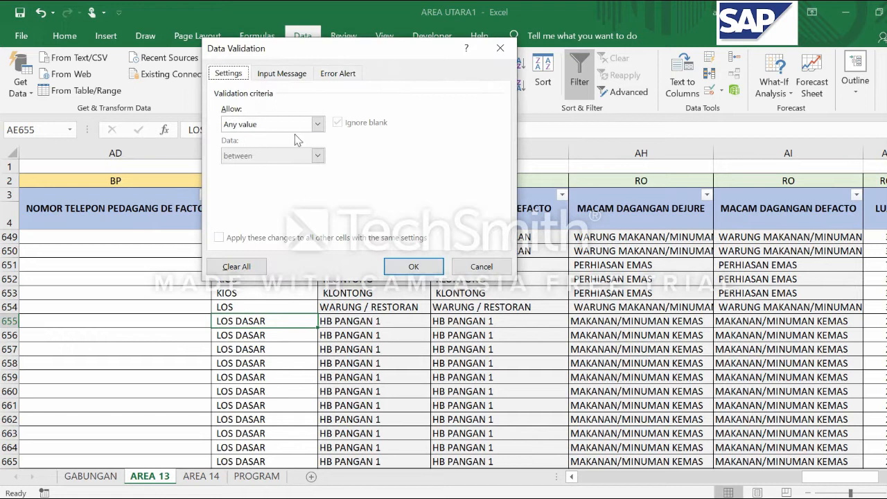
{"action": "left_click", "coordinate": [318, 125]}
{"action": "left_click", "coordinate": [257, 168]}
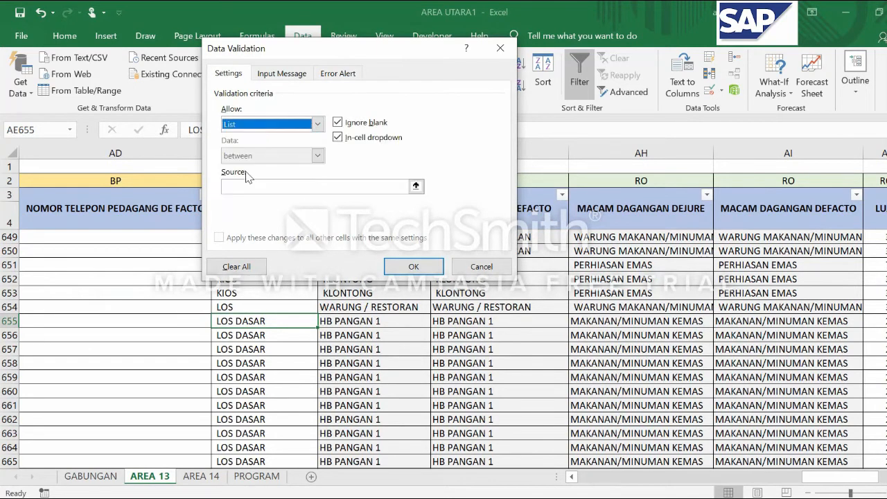
{"action": "left_click", "coordinate": [257, 190]}
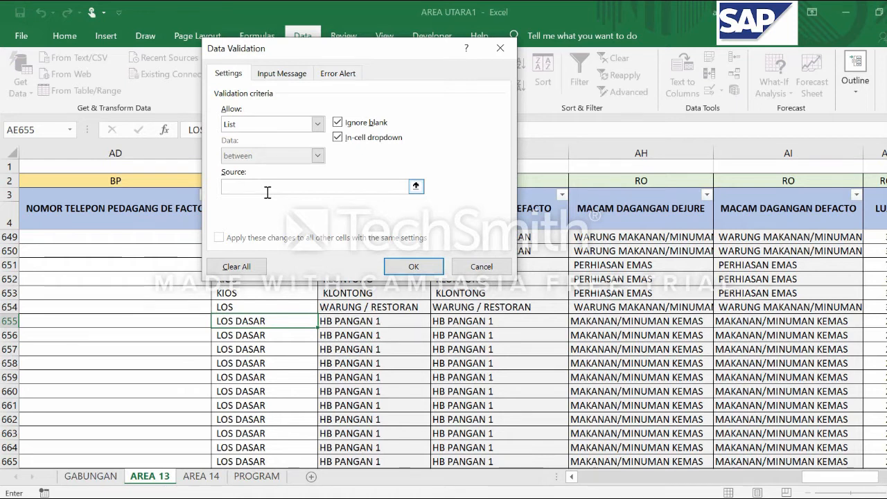
{"action": "type", "text": "="}
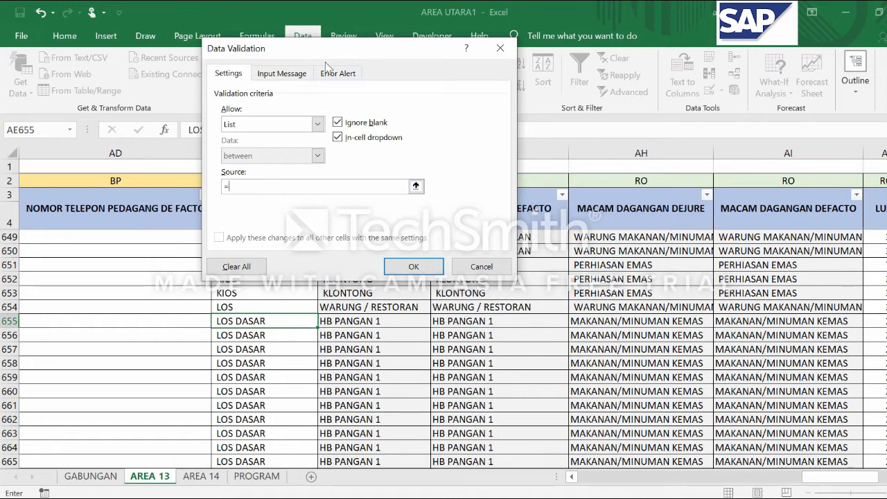
{"action": "left_click_drag", "start_coordinate": [323, 62], "coordinate": [451, 97]}
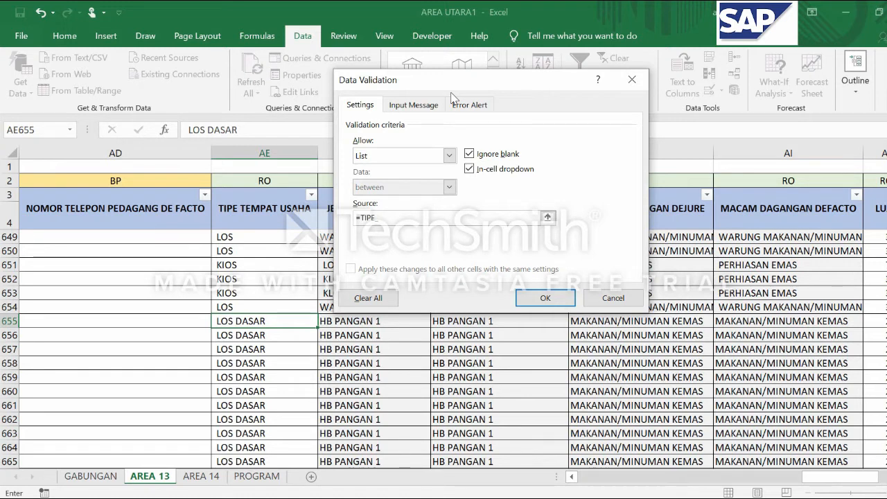
{"action": "type", "text": "TEMPAT_USAHA"}
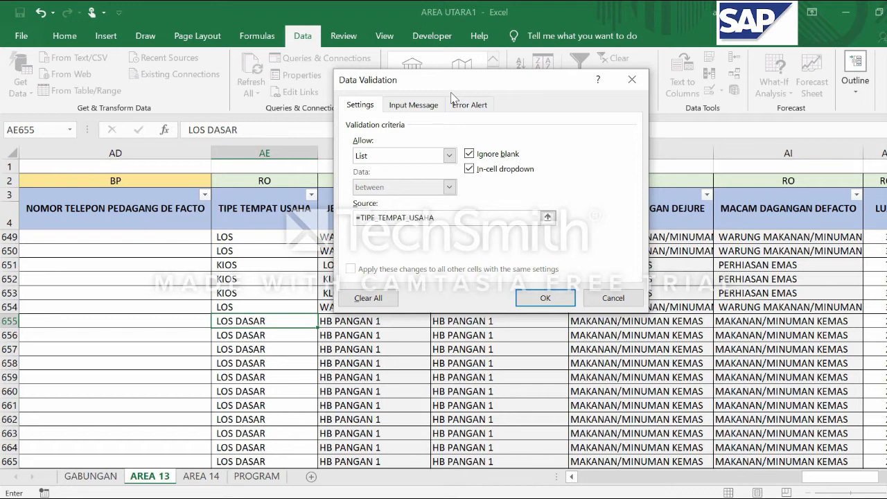
{"action": "left_click", "coordinate": [546, 298]}
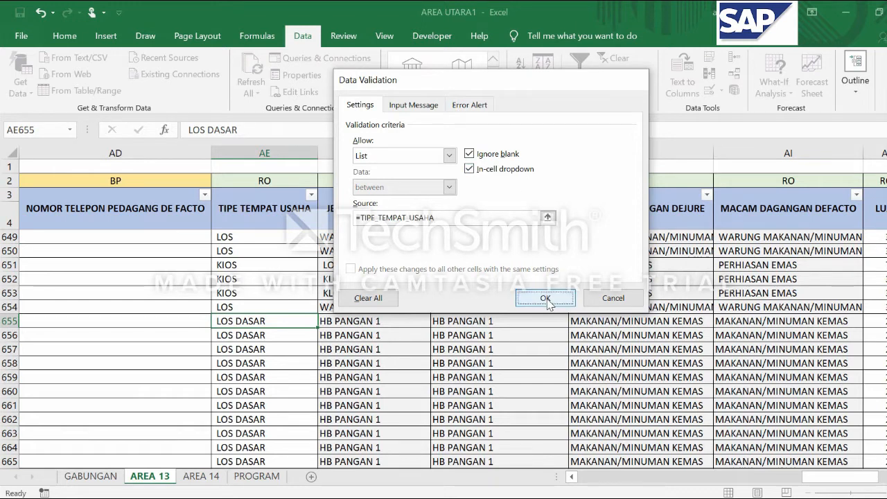
Replace the LOS DASAR entry in AE655 with LOS from the predefined options
{"action": "left_click", "coordinate": [324, 323]}
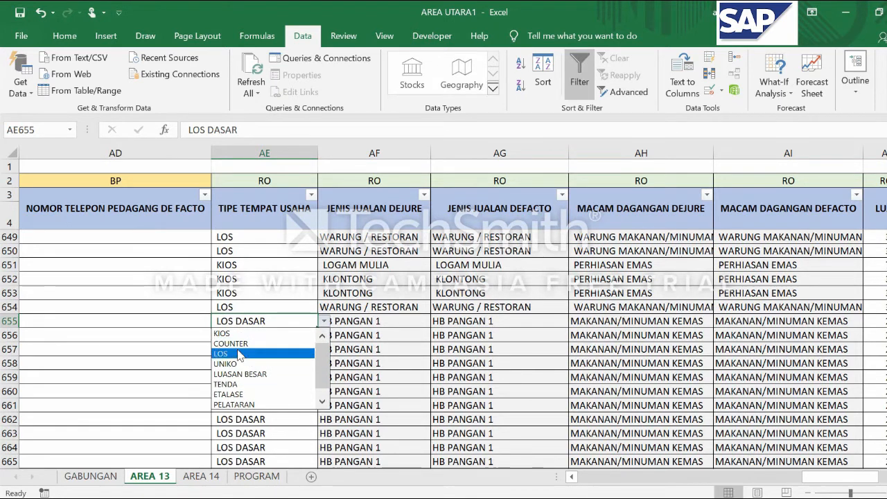
{"action": "left_click", "coordinate": [241, 357]}
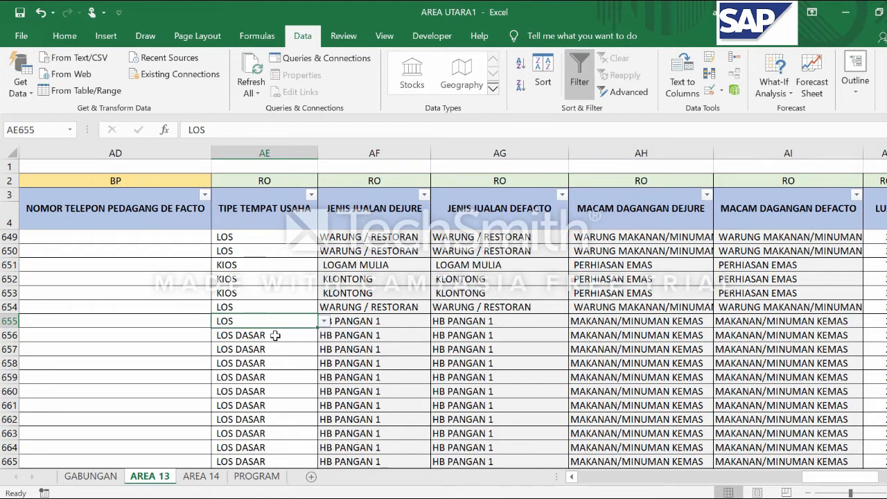
{"action": "scroll", "coordinate": [275, 336], "scroll_direction": "up", "scroll_amount": 1}
{"action": "left_click", "coordinate": [373, 346]}
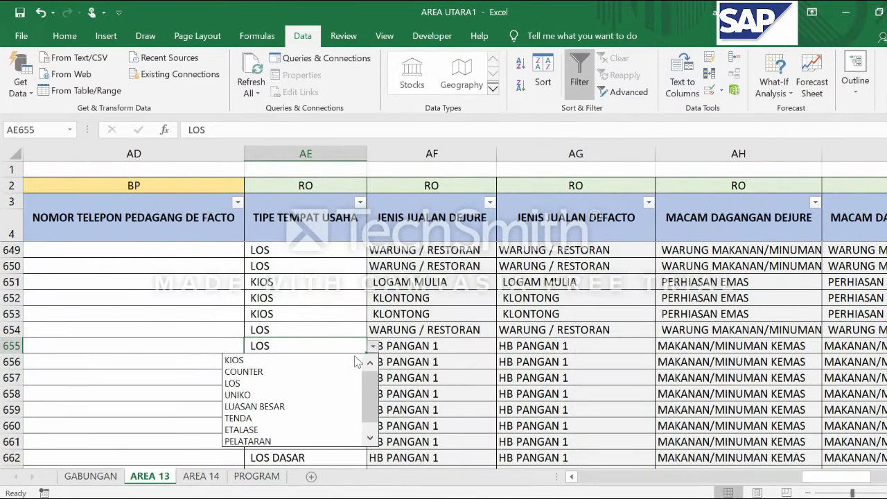
{"action": "left_click", "coordinate": [304, 390]}
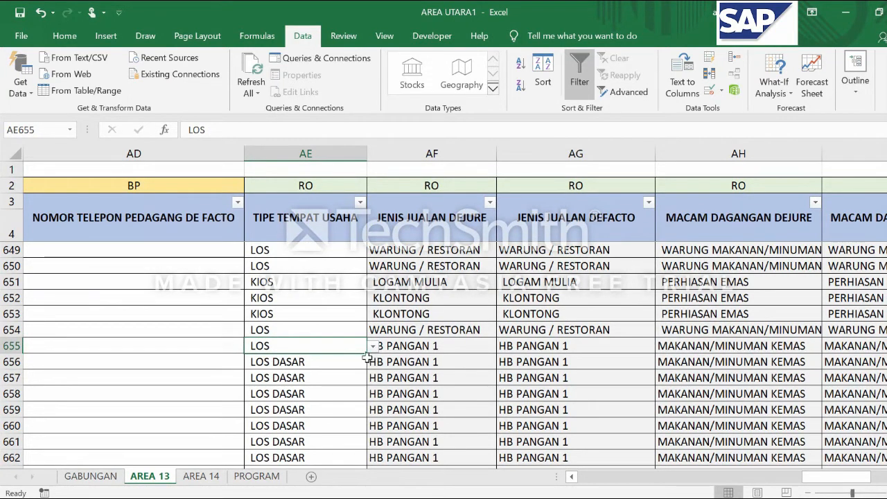
Fill LOS down the TIPE TEMPAT USAHA column from AE655 through AE852
{"action": "left_click", "coordinate": [325, 369]}
{"action": "left_click", "coordinate": [324, 344]}
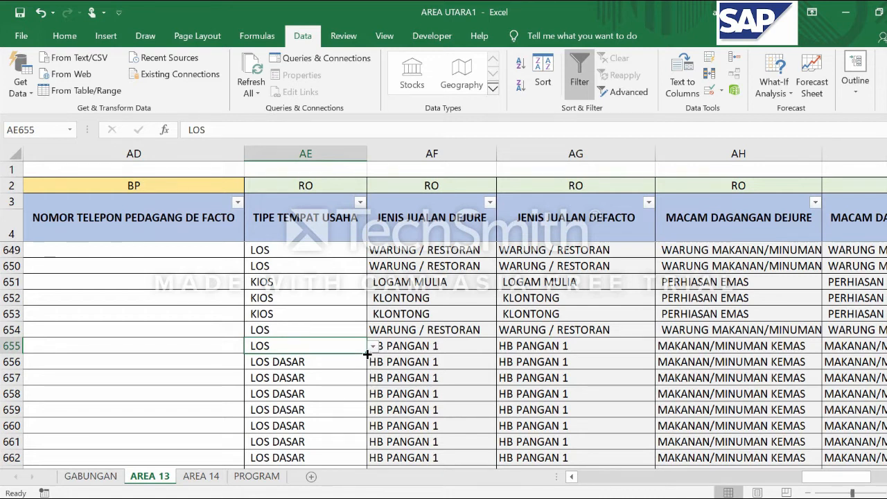
{"action": "mouse_move", "coordinate": [367, 354]}
{"action": "left_mouse_down"}
{"action": "mouse_move", "coordinate": [369, 392]}
{"action": "mouse_move", "coordinate": [357, 416]}
{"action": "mouse_move", "coordinate": [340, 373]}
{"action": "mouse_move", "coordinate": [325, 416]}
{"action": "mouse_move", "coordinate": [314, 404]}
{"action": "mouse_move", "coordinate": [308, 463]}
{"action": "mouse_move", "coordinate": [287, 432]}
{"action": "mouse_move", "coordinate": [312, 466]}
{"action": "mouse_move", "coordinate": [324, 182]}
{"action": "mouse_move", "coordinate": [298, 402]}
{"action": "mouse_move", "coordinate": [300, 230]}
{"action": "mouse_move", "coordinate": [300, 313]}
{"action": "left_mouse_up"}
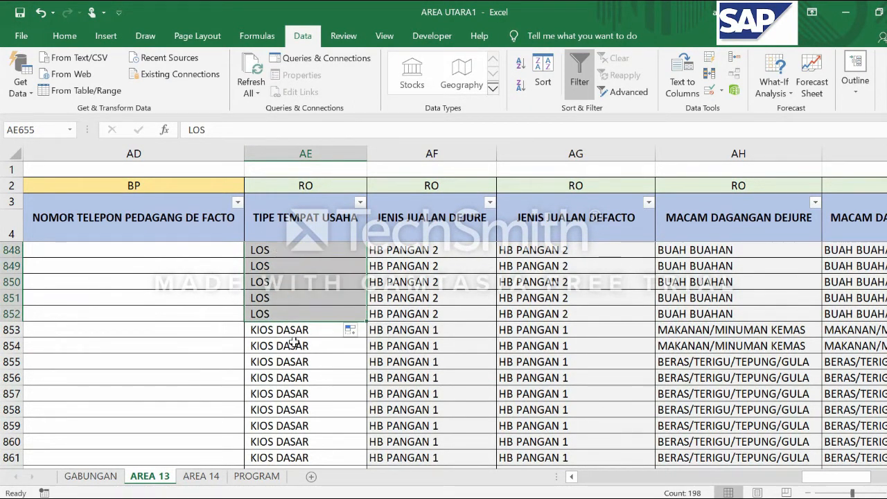
Check the options offered in AE852 against the TIPE TEMPAT USAHA list on the PROGRAM sheet, and return to AREA 13
{"action": "left_click", "coordinate": [294, 330]}
{"action": "left_click", "coordinate": [293, 314]}
{"action": "left_click", "coordinate": [372, 314]}
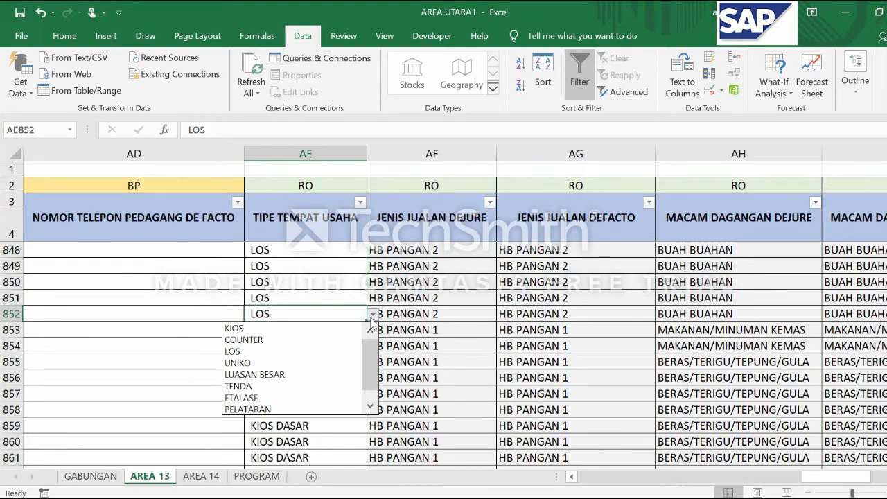
{"action": "left_click", "coordinate": [375, 360]}
{"action": "left_click", "coordinate": [255, 479]}
{"action": "left_click", "coordinate": [255, 478]}
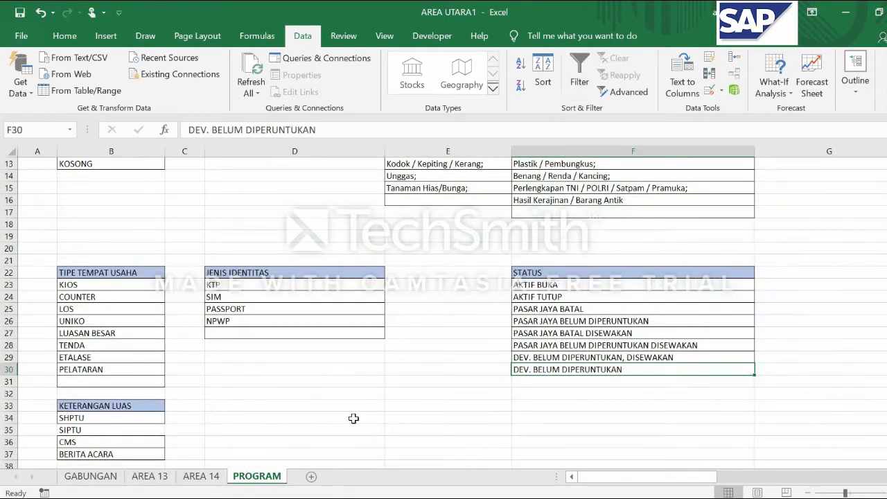
{"action": "left_click", "coordinate": [149, 477]}
{"action": "left_click", "coordinate": [294, 329]}
{"action": "left_click", "coordinate": [289, 314]}
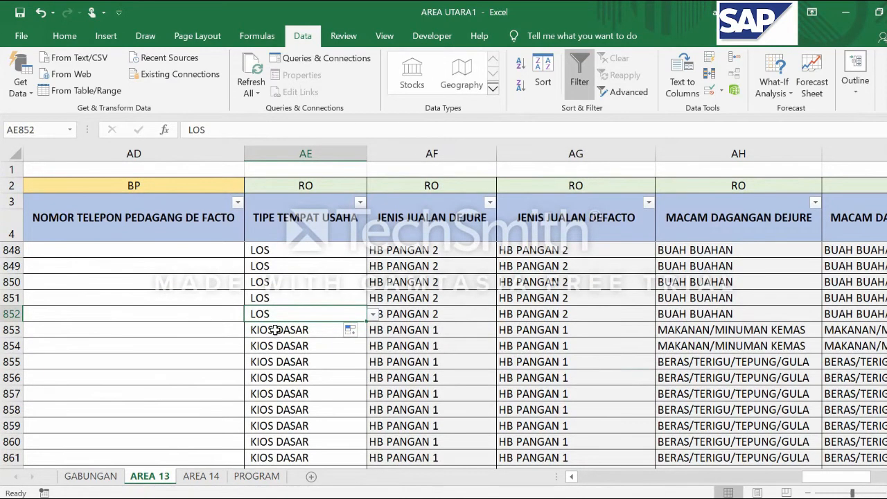
Copy the LOS entry with its option list from AE852 down to AE853
{"action": "left_click", "coordinate": [275, 330]}
{"action": "left_click", "coordinate": [282, 314]}
{"action": "left_click", "coordinate": [290, 332]}
{"action": "left_click", "coordinate": [289, 314]}
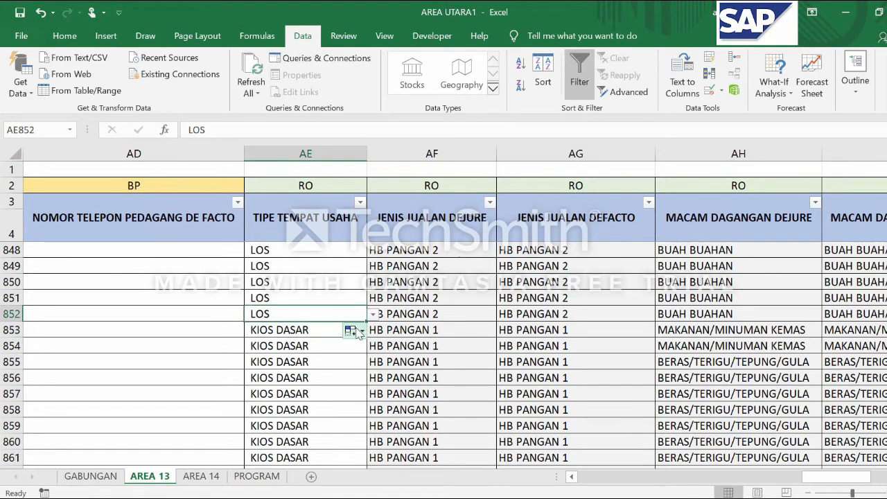
{"action": "left_click_drag", "start_coordinate": [365, 324], "coordinate": [361, 338]}
{"action": "left_click", "coordinate": [274, 330]}
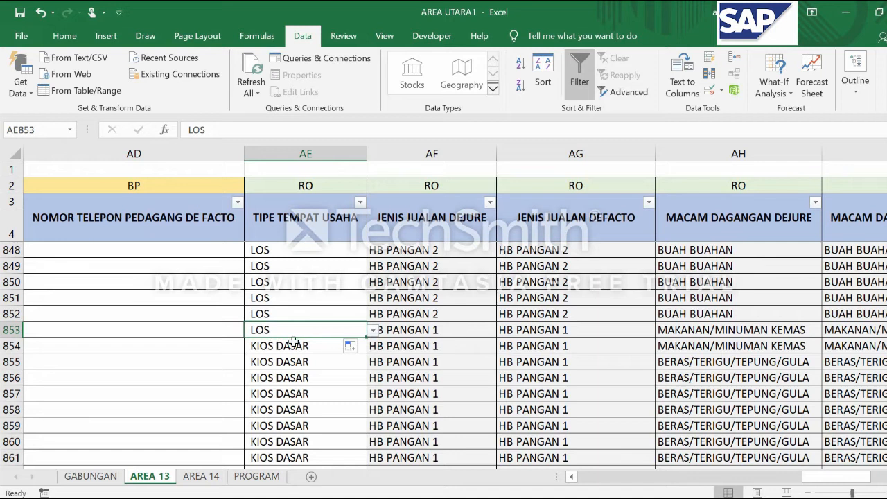
Set the business place type in AE853 to KIOS from the predefined options
{"action": "left_click", "coordinate": [373, 330]}
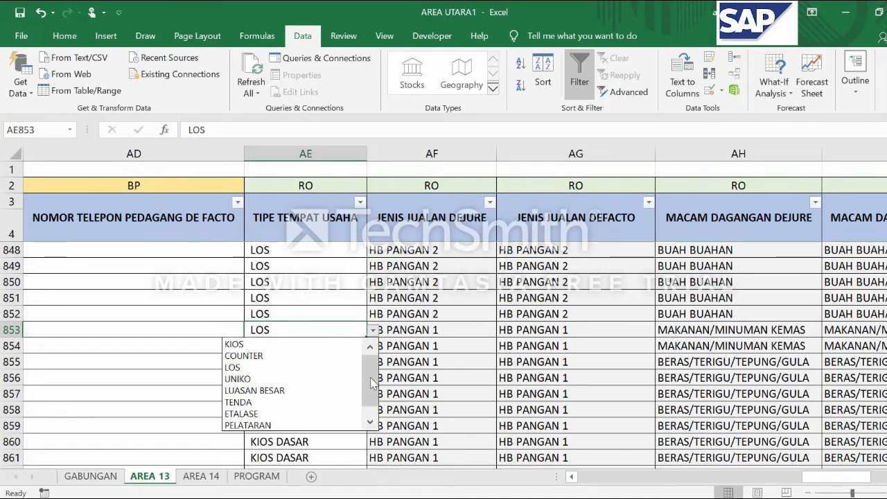
{"action": "left_click", "coordinate": [282, 343]}
{"action": "left_click", "coordinate": [323, 346]}
{"action": "left_click", "coordinate": [326, 332]}
{"action": "left_click", "coordinate": [378, 332]}
{"action": "left_click", "coordinate": [353, 330]}
{"action": "left_click", "coordinate": [372, 331]}
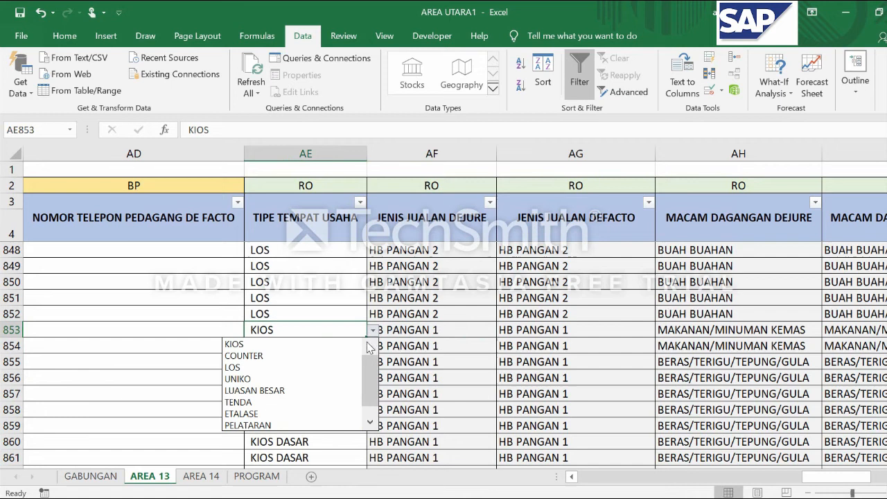
{"action": "left_click", "coordinate": [304, 345]}
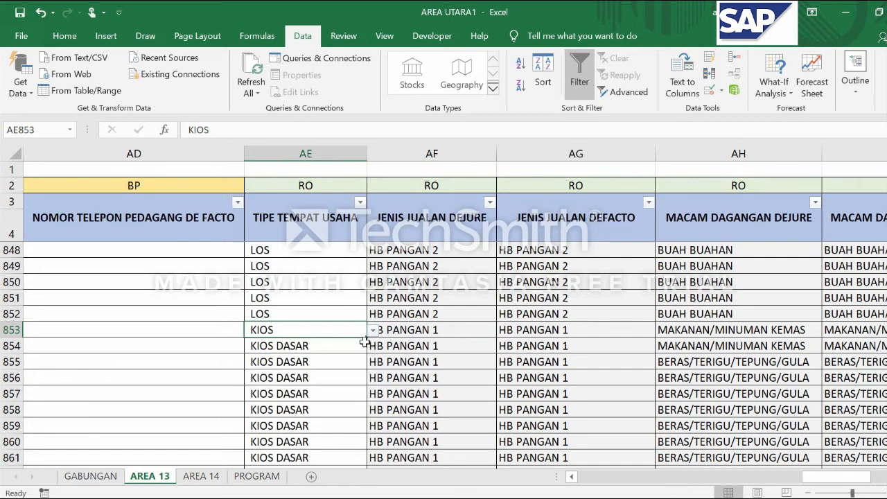
Fill KIOS down from AE853 through AE870 over the KIOS DASAR entries
{"action": "left_click_drag", "start_coordinate": [366, 335], "coordinate": [318, 298]}
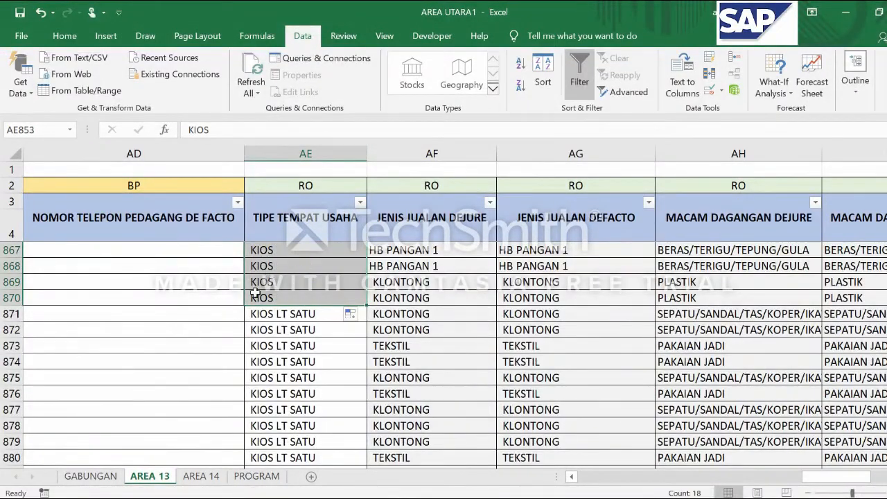
{"action": "left_click", "coordinate": [294, 313]}
{"action": "left_click", "coordinate": [293, 299]}
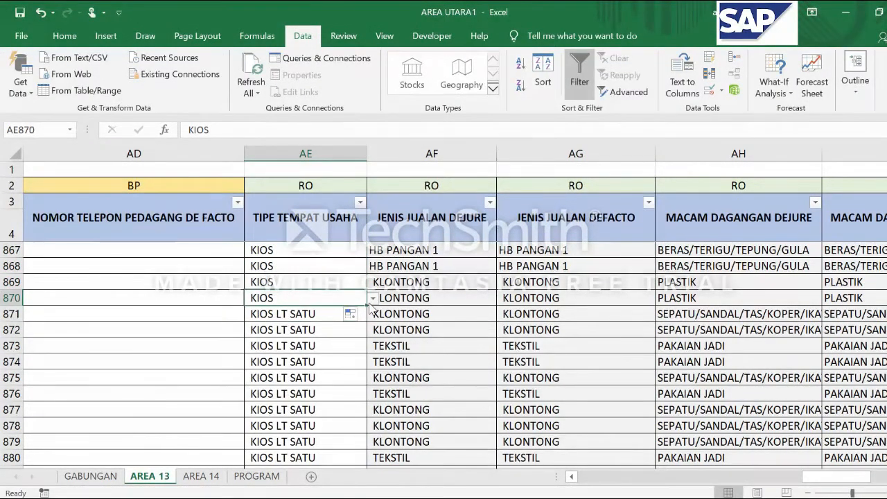
Fill KIOS down from AE870 through AE1026 over the KIOS LT SATU entries and review the filled rows
{"action": "left_click", "coordinate": [335, 313]}
{"action": "left_click", "coordinate": [283, 300]}
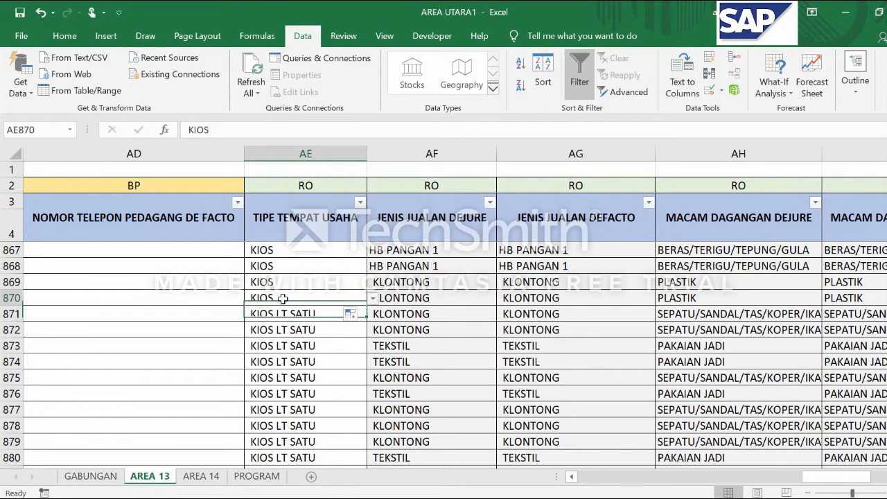
{"action": "left_click_drag", "start_coordinate": [365, 302], "coordinate": [326, 485]}
{"action": "left_click_drag", "start_coordinate": [366, 389], "coordinate": [301, 447]}
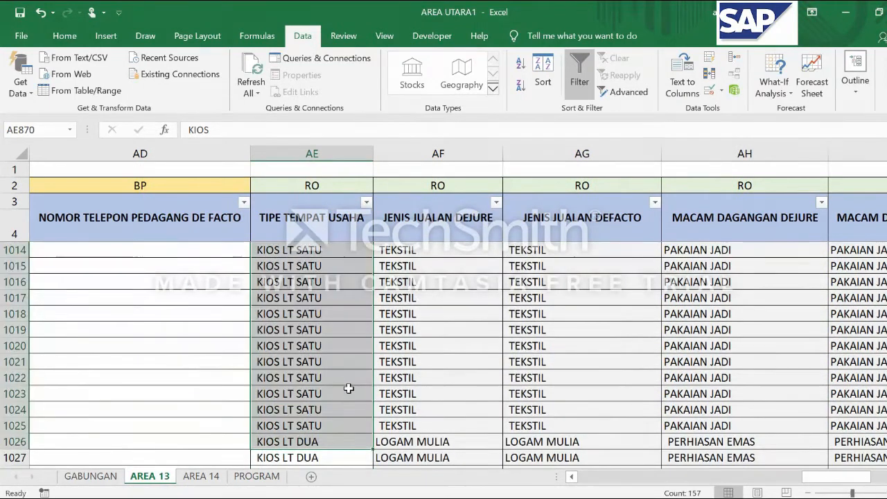
{"action": "scroll", "coordinate": [349, 388], "scroll_direction": "up", "scroll_amount": 20}
{"action": "scroll", "coordinate": [348, 388], "scroll_direction": "up", "scroll_amount": 20}
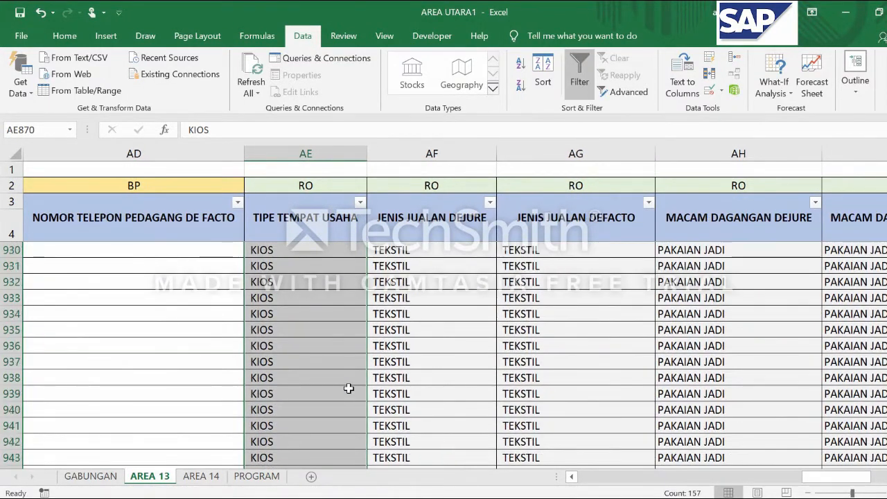
{"action": "scroll", "coordinate": [348, 388], "scroll_direction": "up", "scroll_amount": 1}
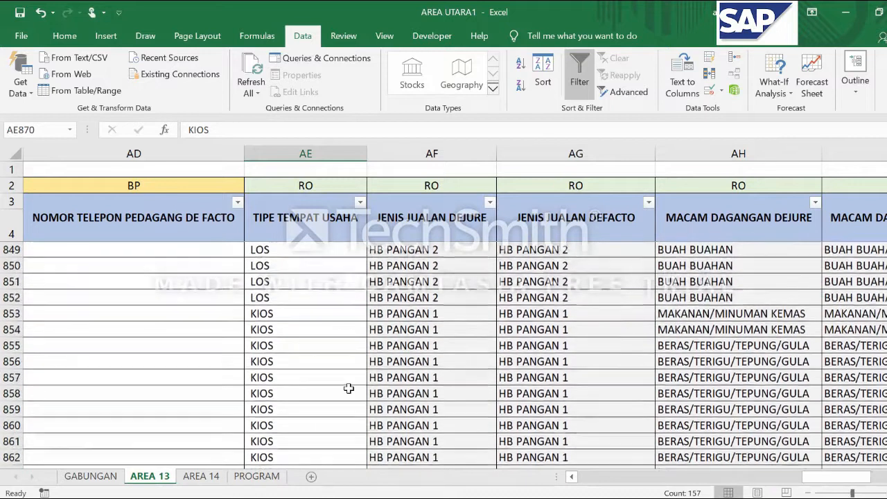
Examine the JENIS JUALAN and MACAM DAGANGAN columns, de jure and de facto, at the first data rows of the sheet
{"action": "left_click", "coordinate": [465, 347]}
{"action": "scroll", "coordinate": [478, 347], "scroll_direction": "up", "scroll_amount": 7}
{"action": "scroll", "coordinate": [478, 347], "scroll_direction": "up", "scroll_amount": 6}
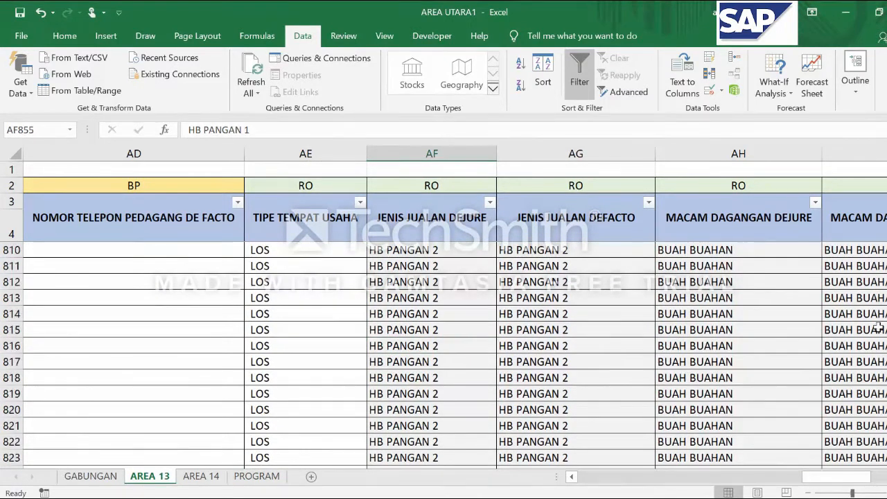
{"action": "left_click_drag", "start_coordinate": [886, 212], "coordinate": [886, 154]}
{"action": "left_click", "coordinate": [422, 225]}
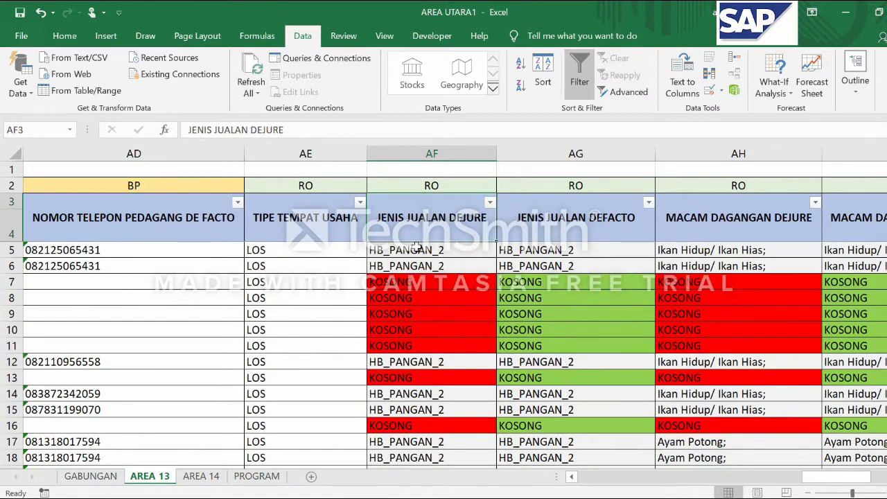
{"action": "left_click", "coordinate": [416, 247]}
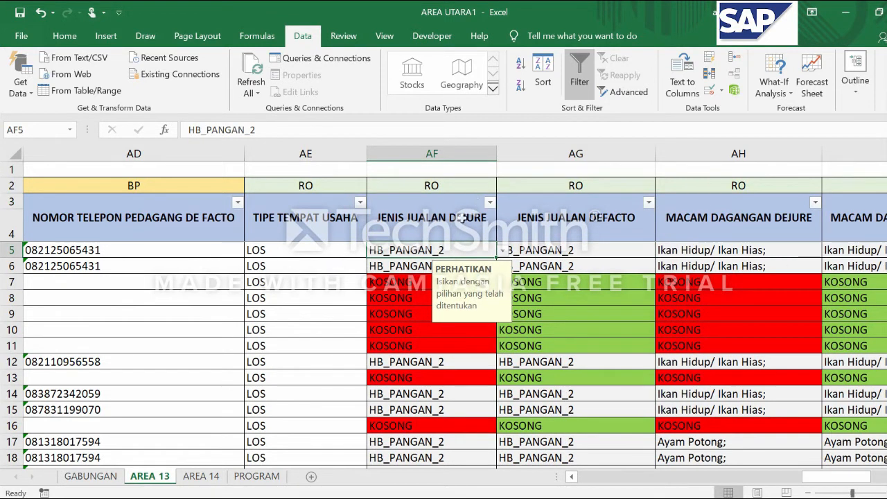
{"action": "left_click", "coordinate": [583, 225]}
{"action": "left_click", "coordinate": [714, 224]}
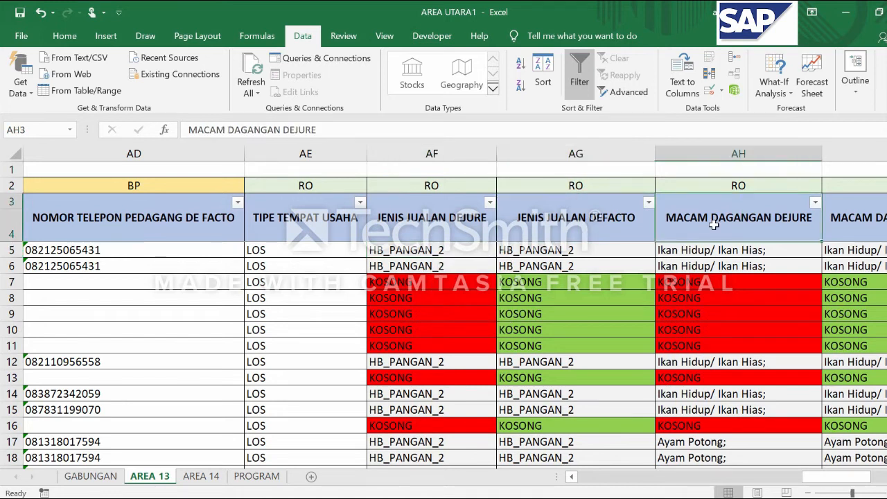
{"action": "key", "text": "Right"}
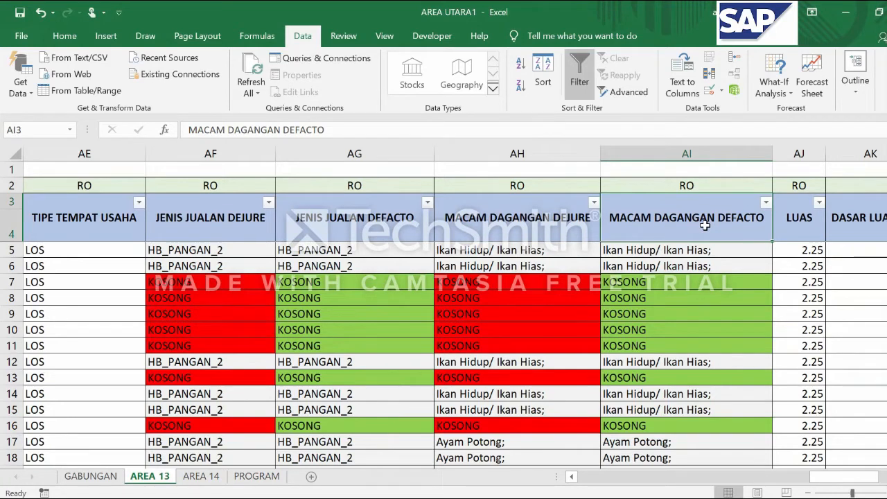
Review the predefined sales types for JENIS JUALAN DEJURE in AF5 and choose HB_PANGAN_2
{"action": "left_click", "coordinate": [201, 221]}
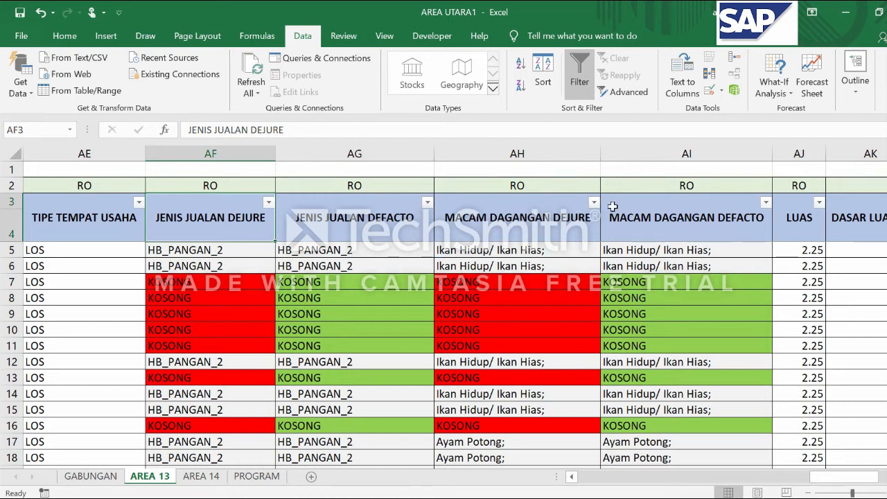
{"action": "left_click", "coordinate": [210, 254]}
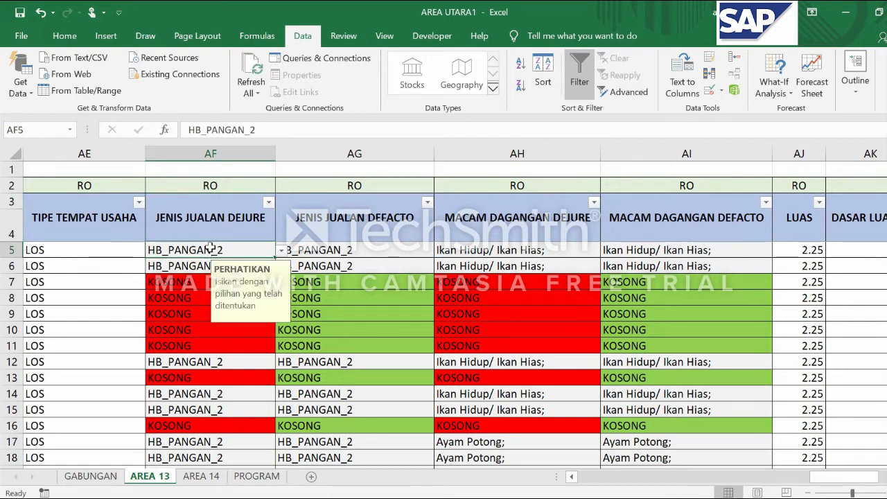
{"action": "left_click", "coordinate": [281, 251]}
{"action": "scroll", "coordinate": [282, 297], "scroll_direction": "up", "scroll_amount": 1}
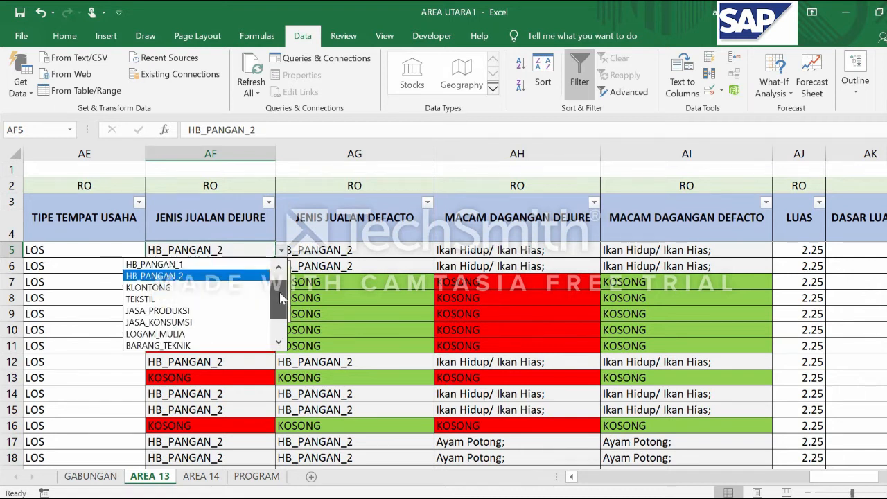
{"action": "left_click", "coordinate": [175, 275]}
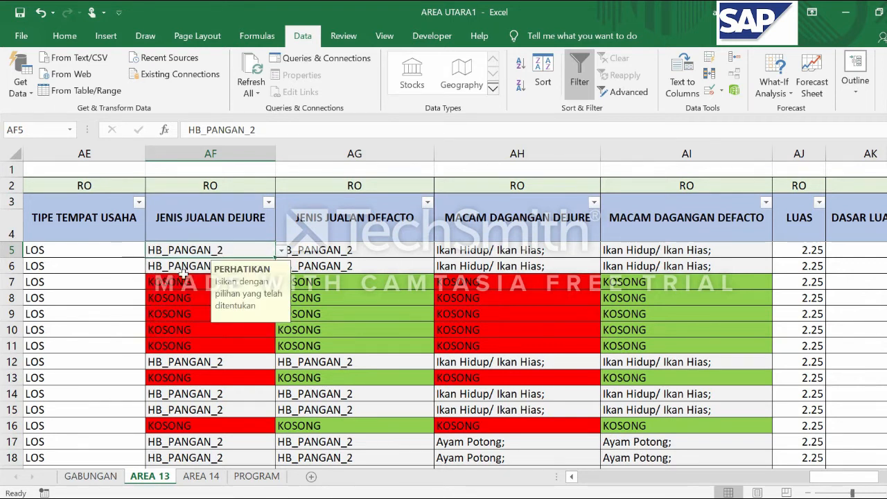
Look through the predefined merchandise options for MACAM DAGANGAN DEJURE in AH5 and return to AF5
{"action": "left_click", "coordinate": [518, 250]}
{"action": "left_click", "coordinate": [607, 251]}
{"action": "mouse_move", "coordinate": [607, 312]}
{"action": "left_mouse_down"}
{"action": "mouse_move", "coordinate": [608, 284]}
{"action": "mouse_move", "coordinate": [613, 297]}
{"action": "left_mouse_up"}
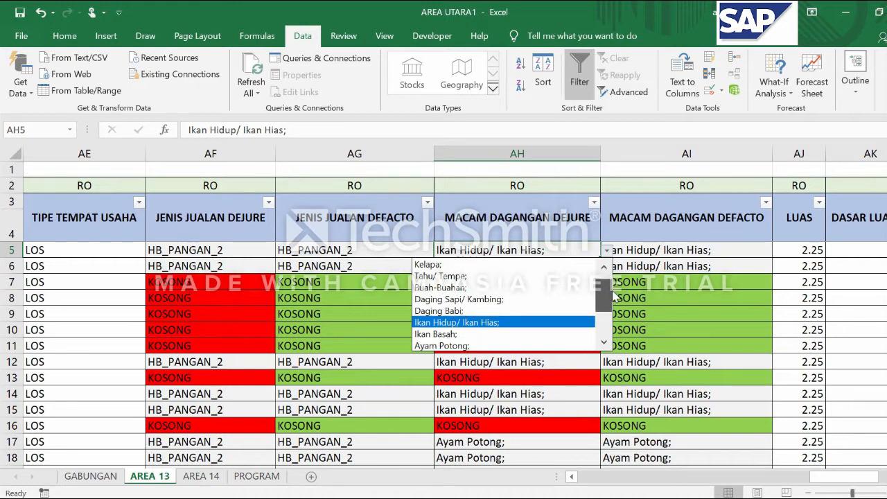
{"action": "left_click", "coordinate": [179, 249]}
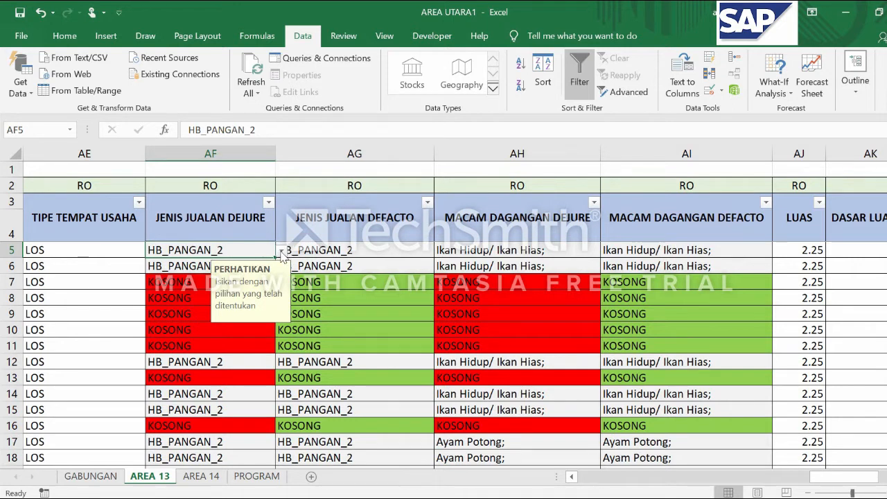
Look through the full list of predefined sales types for JENIS JUALAN DEJURE in AF5, leaving the cell unchanged
{"action": "left_click", "coordinate": [281, 252]}
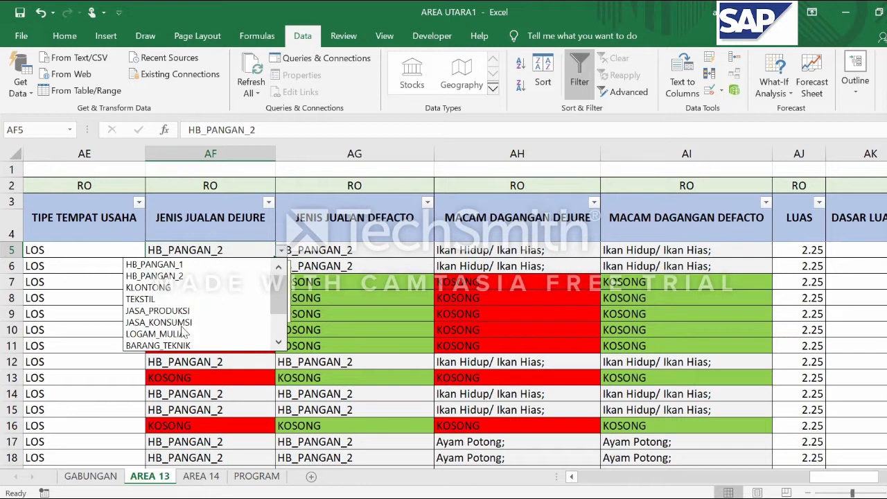
{"action": "left_click", "coordinate": [279, 342]}
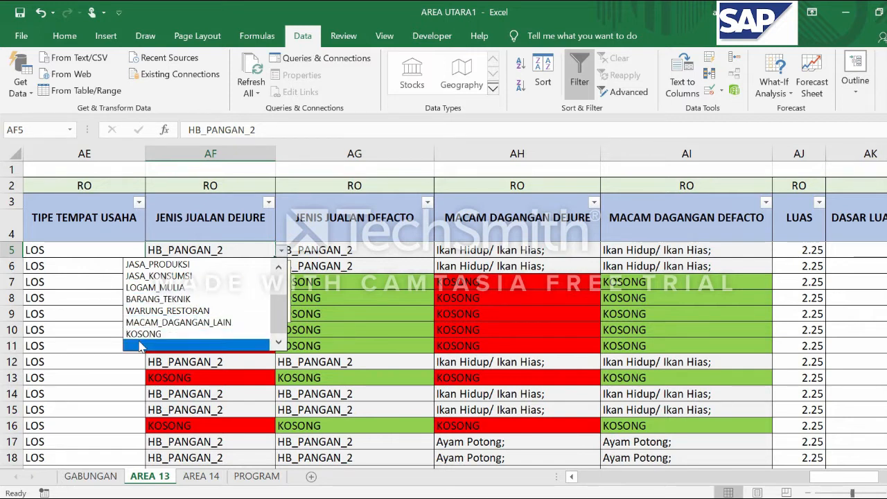
{"action": "key", "text": "Escape"}
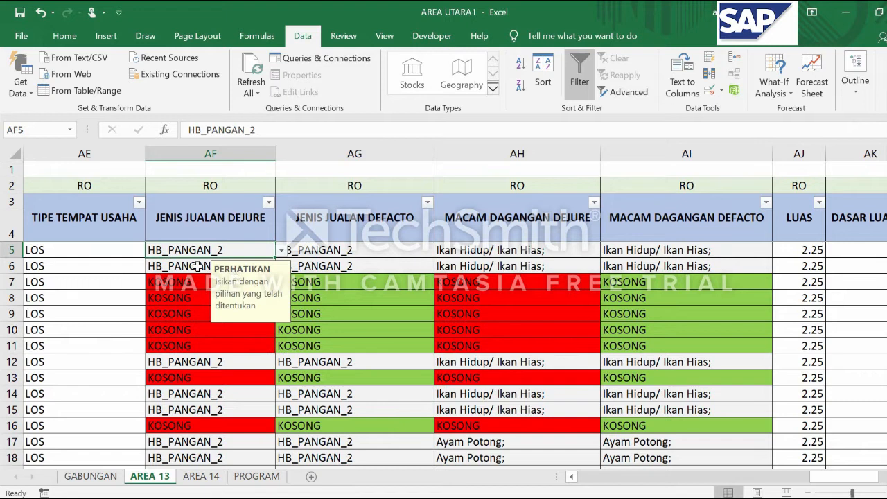
Compare the de jure and de facto JENIS JUALAN entries in AF5 and AG5
{"action": "left_click", "coordinate": [382, 251]}
{"action": "left_click", "coordinate": [216, 248]}
{"action": "left_click", "coordinate": [354, 249]}
{"action": "left_click", "coordinate": [210, 248]}
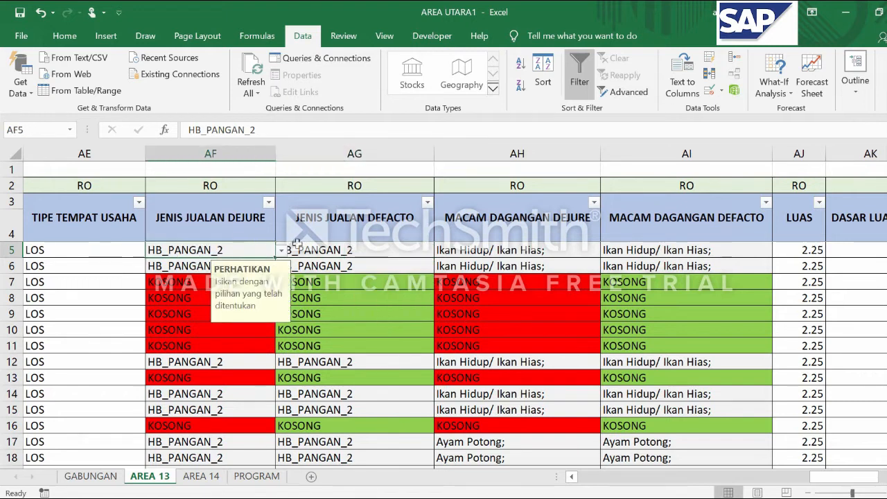
{"action": "left_click", "coordinate": [353, 252]}
{"action": "scroll", "coordinate": [355, 251], "scroll_direction": "down", "scroll_amount": 2}
{"action": "scroll", "coordinate": [354, 250], "scroll_direction": "up", "scroll_amount": 2}
{"action": "left_click", "coordinate": [211, 250]}
{"action": "left_click", "coordinate": [331, 247]}
{"action": "left_click", "coordinate": [211, 249]}
{"action": "left_click", "coordinate": [331, 245]}
{"action": "left_click", "coordinate": [211, 249]}
{"action": "left_click", "coordinate": [364, 249]}
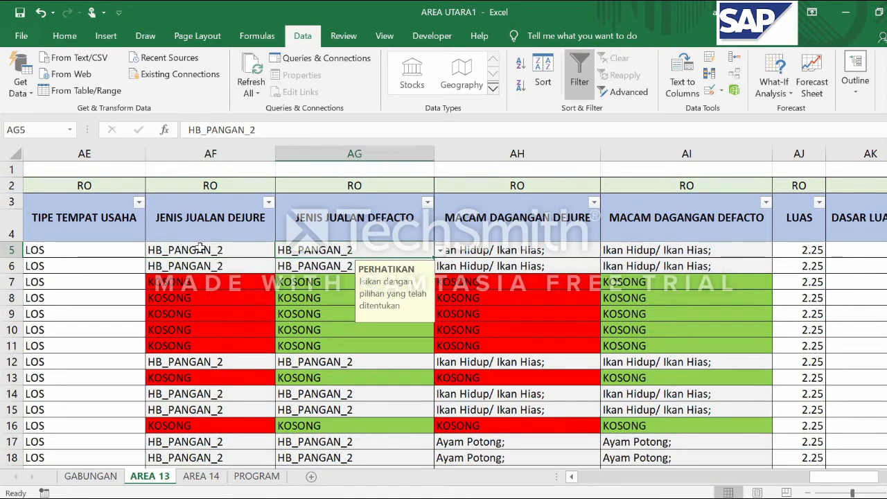
{"action": "left_click", "coordinate": [199, 248]}
Review the JENIS JUALAN and MACAM DAGANGAN entries from the first data rows down to the KIOS rows around 1170–1185
{"action": "scroll", "coordinate": [200, 248], "scroll_direction": "down", "scroll_amount": 1}
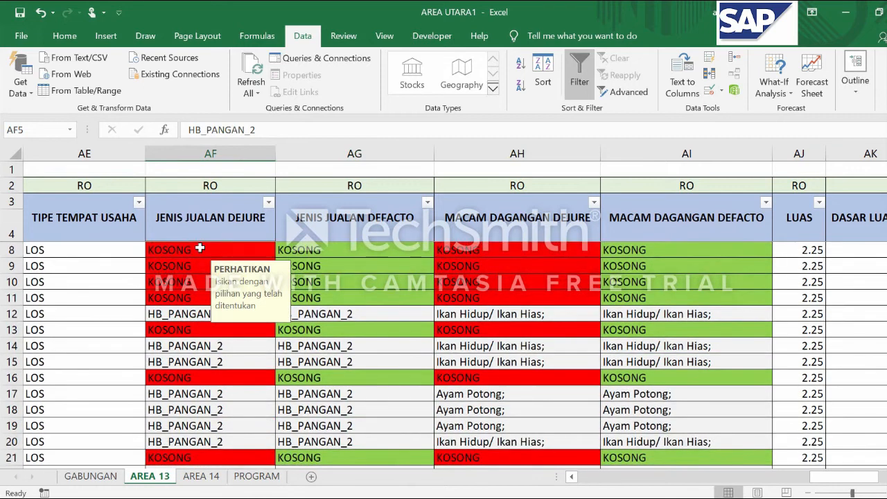
{"action": "scroll", "coordinate": [199, 248], "scroll_direction": "down", "scroll_amount": 4}
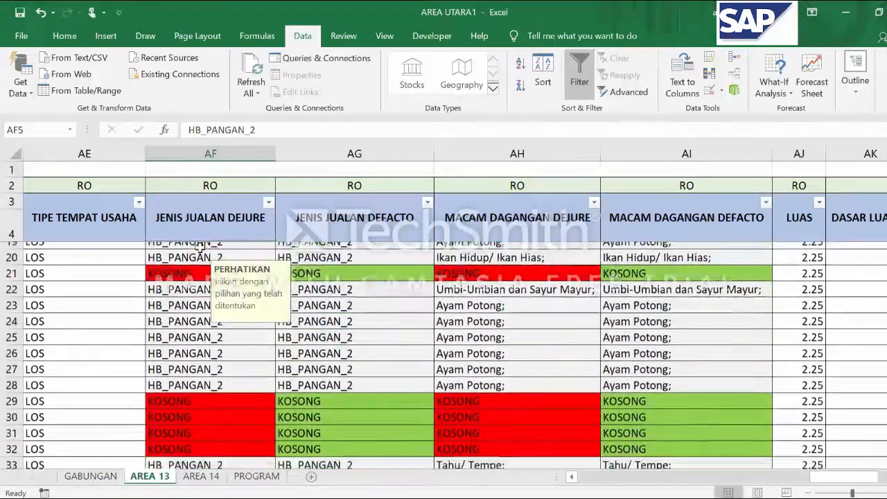
{"action": "scroll", "coordinate": [200, 248], "scroll_direction": "down", "scroll_amount": 3}
{"action": "scroll", "coordinate": [199, 248], "scroll_direction": "down", "scroll_amount": 2}
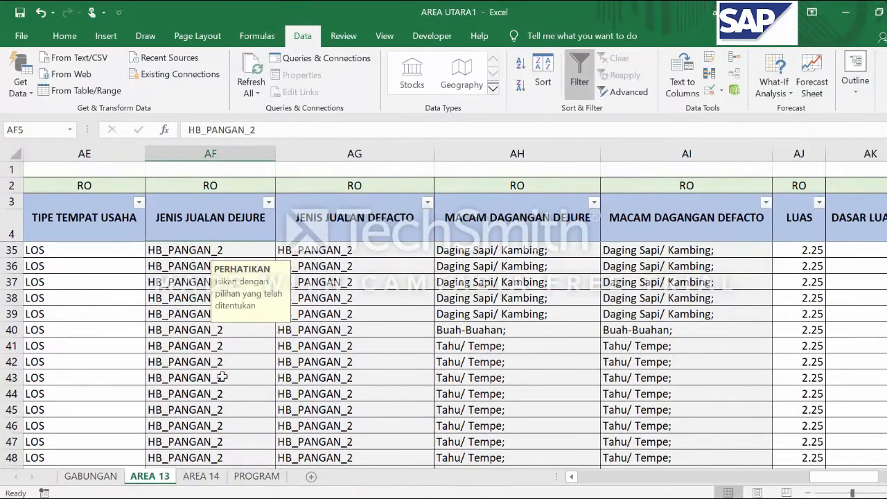
{"action": "left_click", "coordinate": [184, 376]}
{"action": "scroll", "coordinate": [241, 362], "scroll_direction": "down", "scroll_amount": 3}
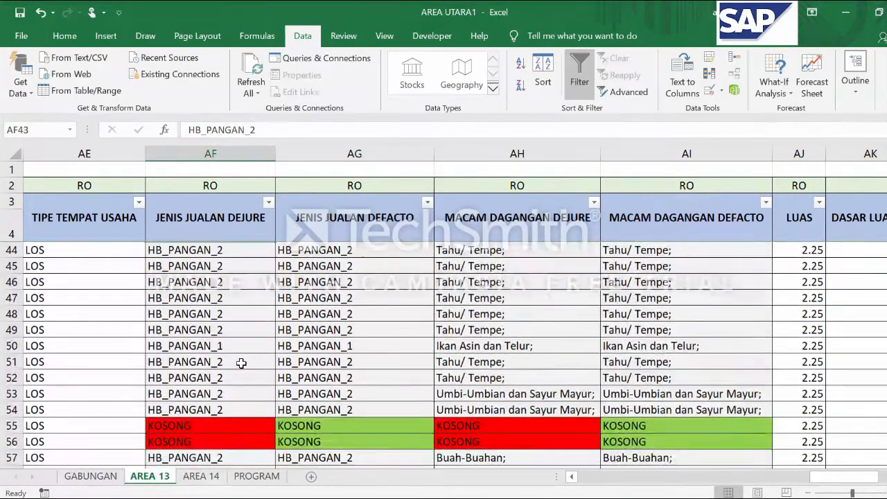
{"action": "scroll", "coordinate": [241, 362], "scroll_direction": "down", "scroll_amount": 15}
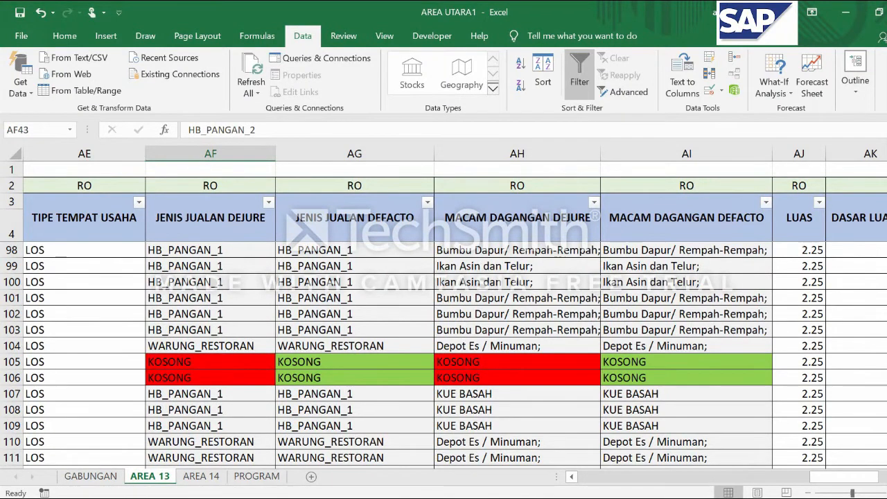
{"action": "left_click_drag", "start_coordinate": [886, 169], "coordinate": [886, 218]}
{"action": "scroll", "coordinate": [198, 298], "scroll_direction": "up", "scroll_amount": 3}
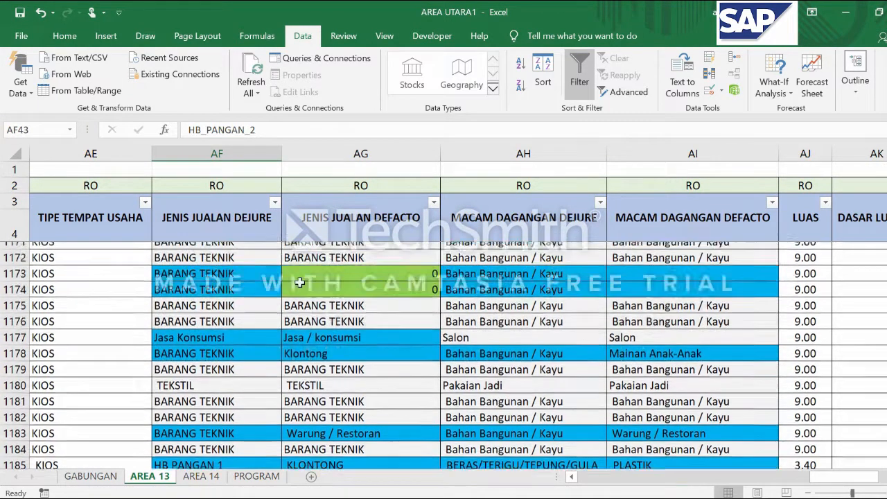
{"action": "scroll", "coordinate": [206, 324], "scroll_direction": "down", "scroll_amount": 1}
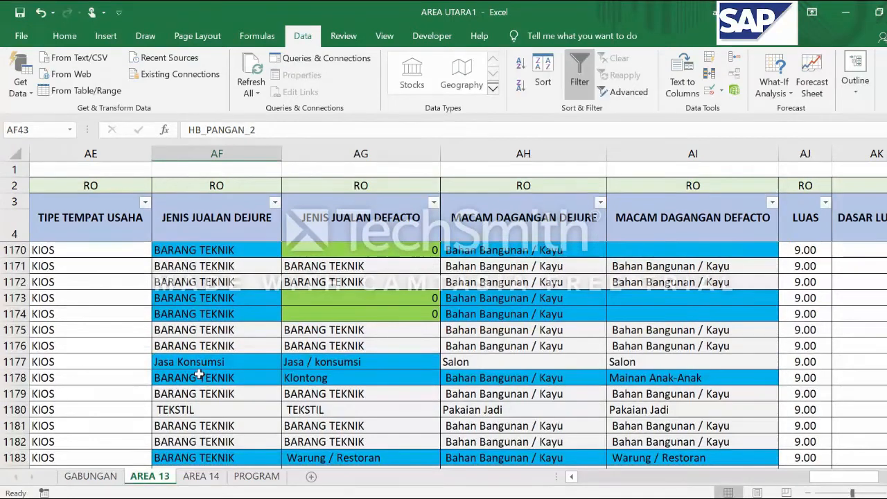
{"action": "scroll", "coordinate": [224, 385], "scroll_direction": "up", "scroll_amount": 1}
Compare the spelling of the sales types in AF1177 and AG1177 and check the neighbouring entries in row 1178
{"action": "left_click", "coordinate": [221, 395]}
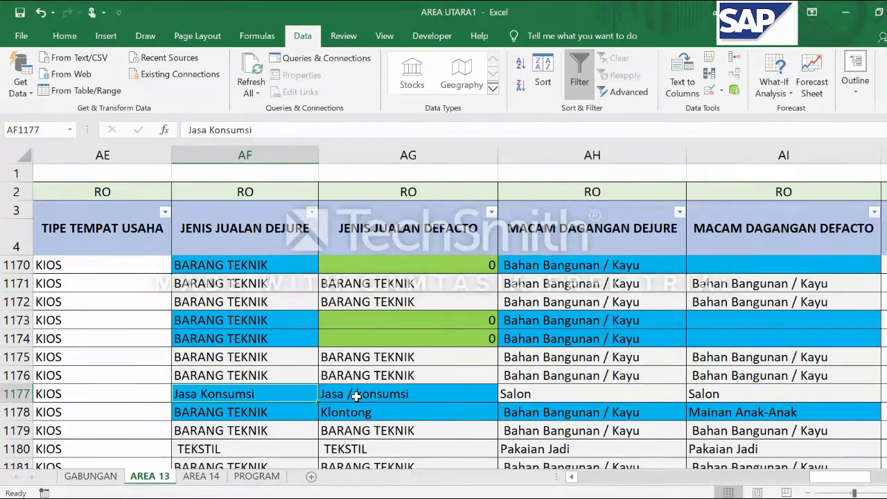
{"action": "left_click", "coordinate": [374, 398]}
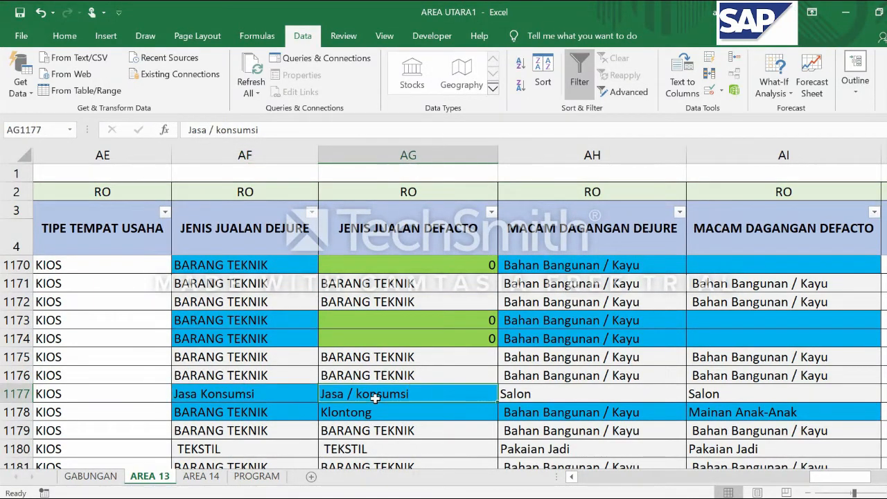
{"action": "left_click", "coordinate": [219, 395]}
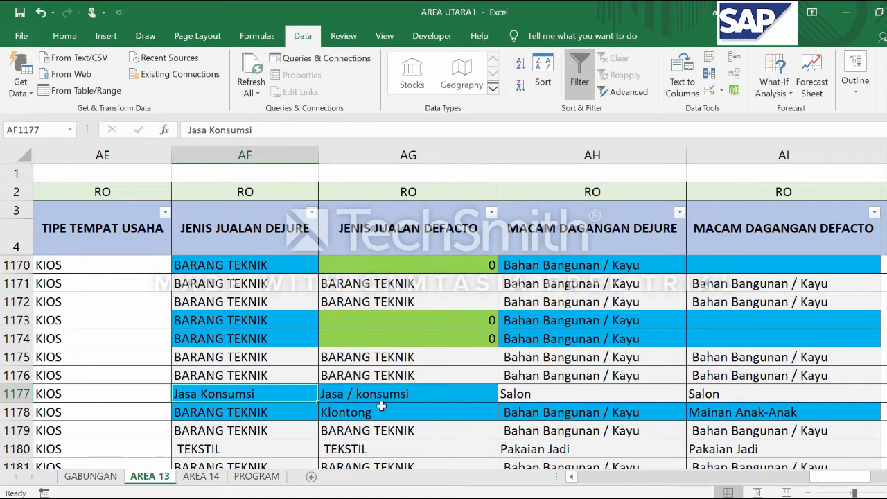
{"action": "left_click", "coordinate": [399, 394]}
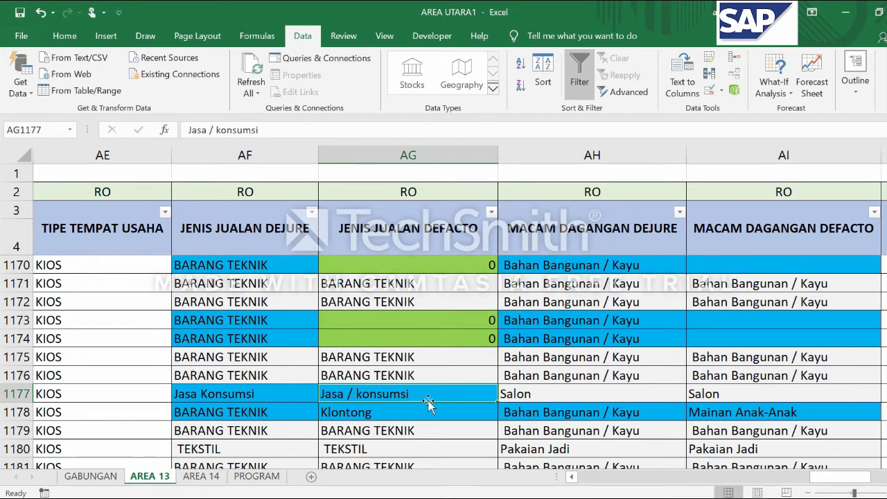
{"action": "left_click", "coordinate": [246, 398]}
{"action": "left_click", "coordinate": [384, 401]}
{"action": "left_click", "coordinate": [237, 396]}
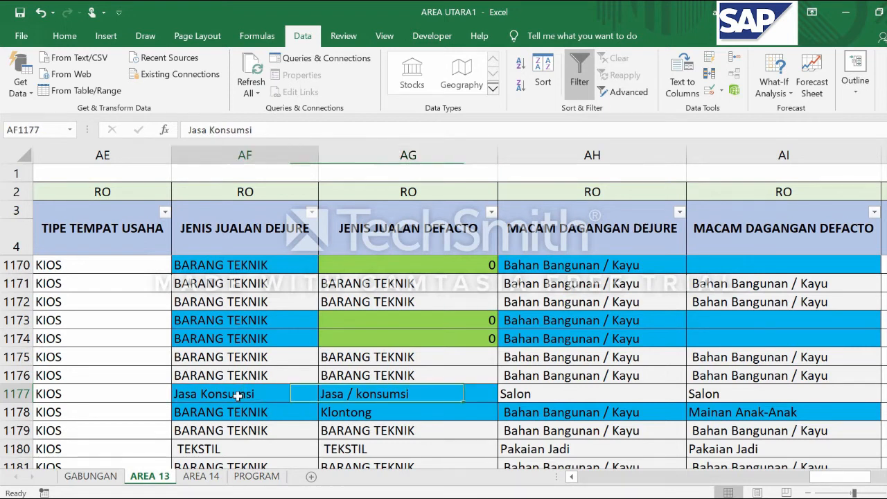
{"action": "left_click", "coordinate": [418, 398]}
{"action": "left_click", "coordinate": [185, 394]}
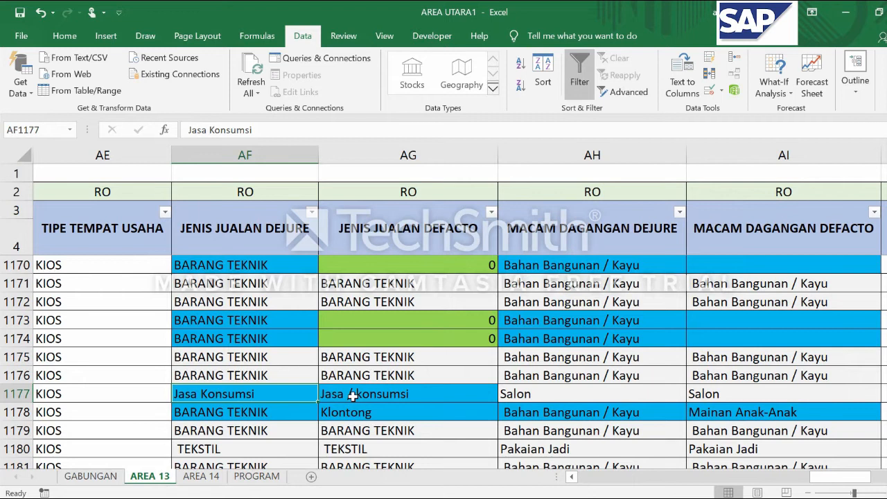
{"action": "scroll", "coordinate": [353, 395], "scroll_direction": "down", "scroll_amount": 1}
{"action": "scroll", "coordinate": [326, 449], "scroll_direction": "up", "scroll_amount": 1}
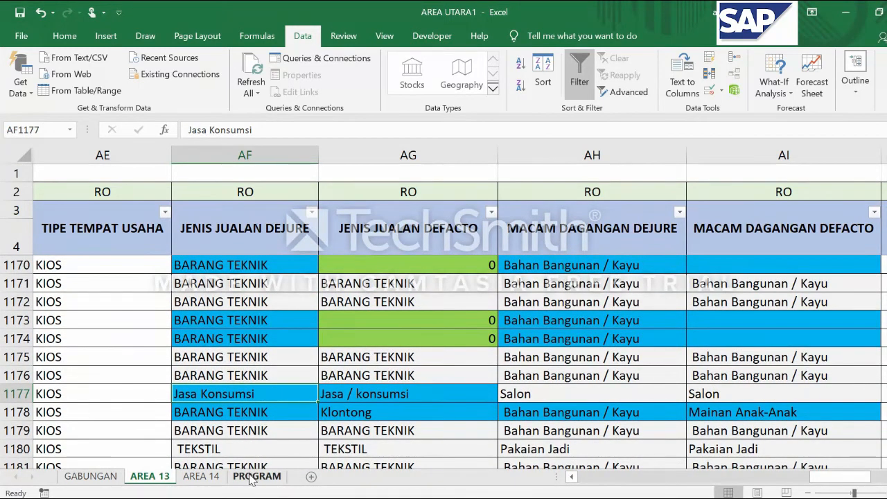
{"action": "left_click", "coordinate": [368, 410]}
{"action": "left_click", "coordinate": [283, 416]}
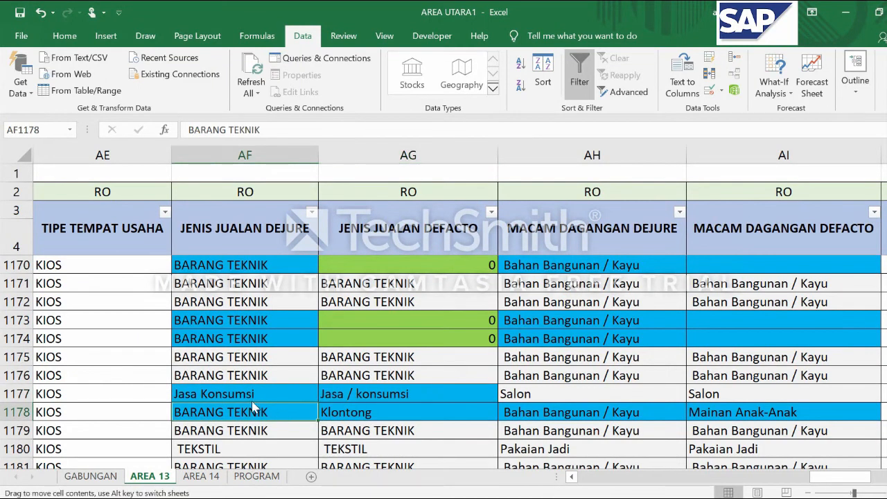
{"action": "left_click", "coordinate": [326, 393]}
{"action": "left_click", "coordinate": [291, 394]}
Examine the list of standard sales types under JENIS JUALAN on the PROGRAM sheet
{"action": "left_click", "coordinate": [265, 481]}
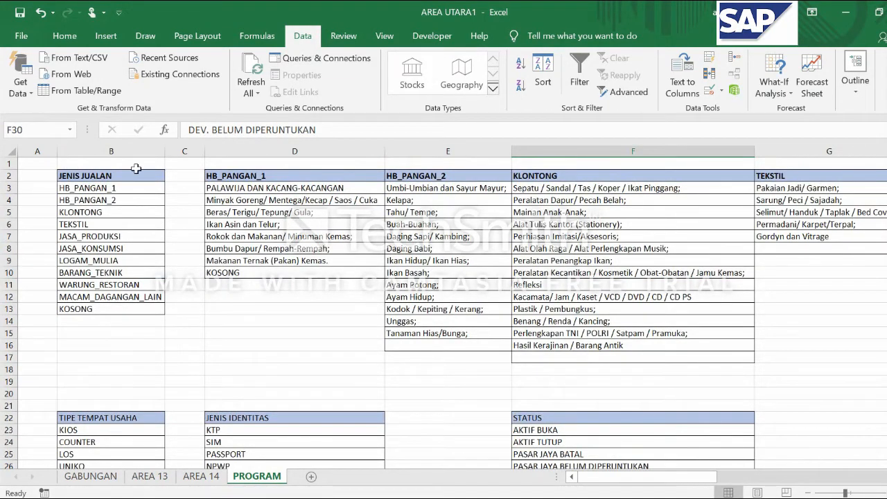
{"action": "left_click", "coordinate": [120, 179]}
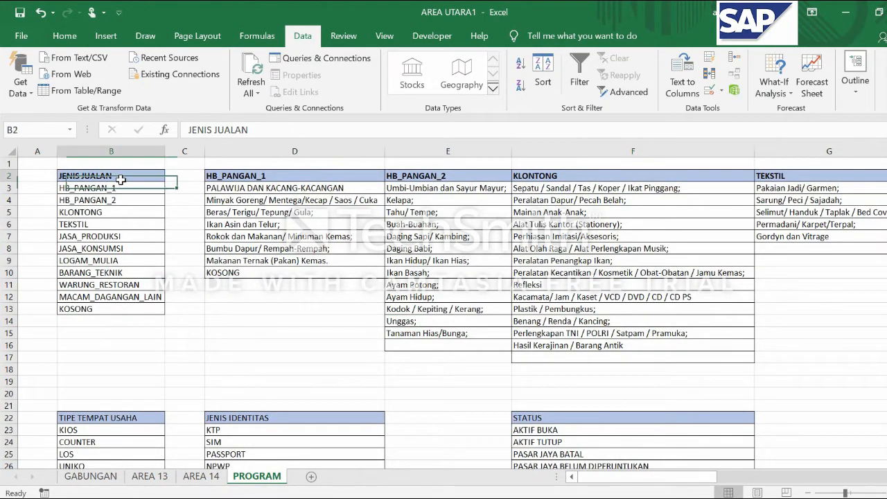
{"action": "scroll", "coordinate": [97, 187], "scroll_direction": "up", "scroll_amount": 2}
{"action": "scroll", "coordinate": [99, 183], "scroll_direction": "up", "scroll_amount": 2}
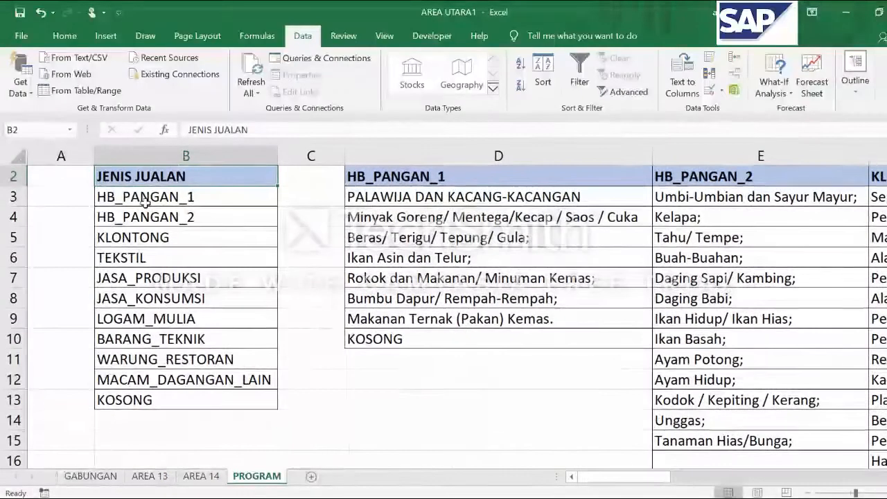
{"action": "scroll", "coordinate": [99, 173], "scroll_direction": "up", "scroll_amount": 1}
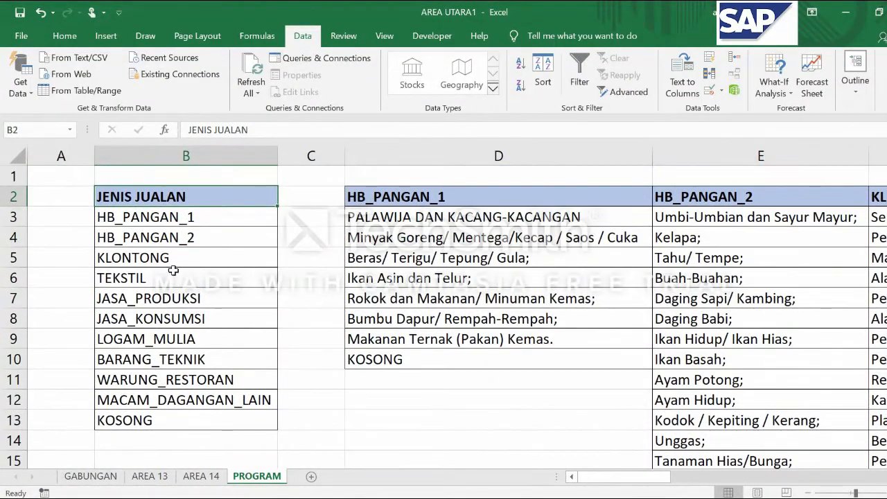
{"action": "left_click", "coordinate": [206, 234]}
{"action": "left_click", "coordinate": [205, 197]}
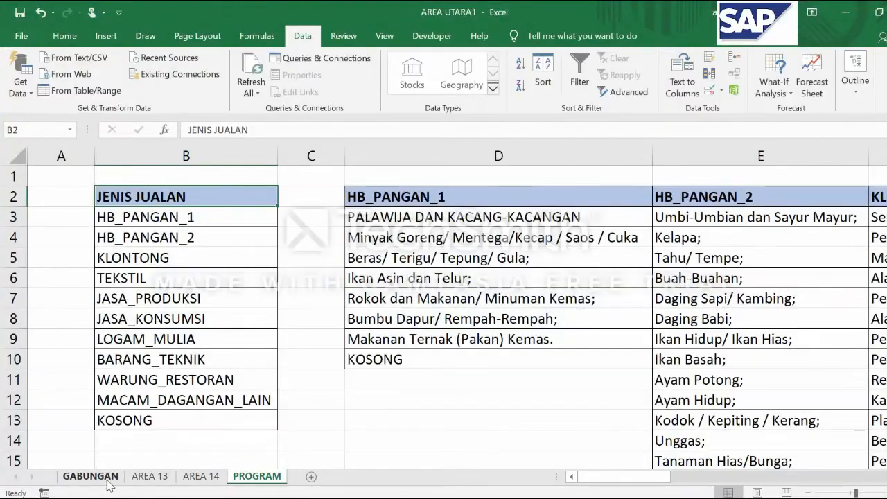
Apply list data validation with the source =JENIS_JUALAN to cell AF1177 on the AREA 13 sheet
{"action": "left_click", "coordinate": [150, 476]}
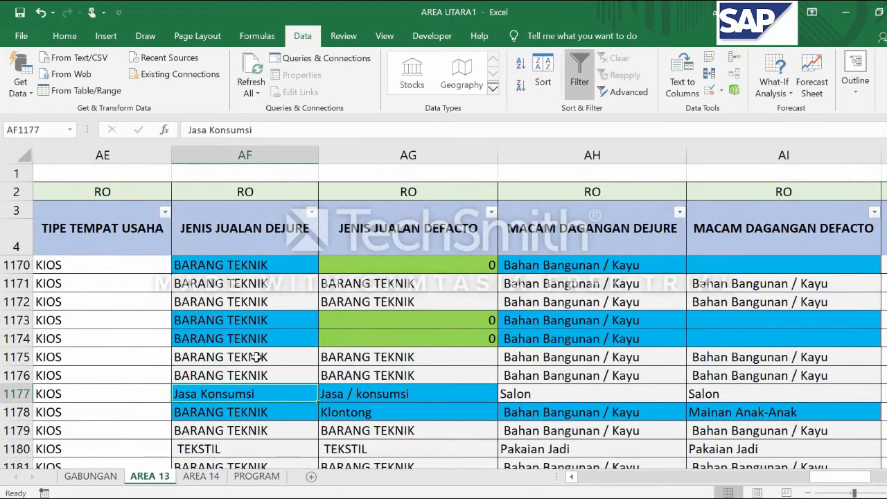
{"action": "left_click", "coordinate": [235, 414]}
{"action": "left_click", "coordinate": [361, 411]}
{"action": "left_click", "coordinate": [370, 397]}
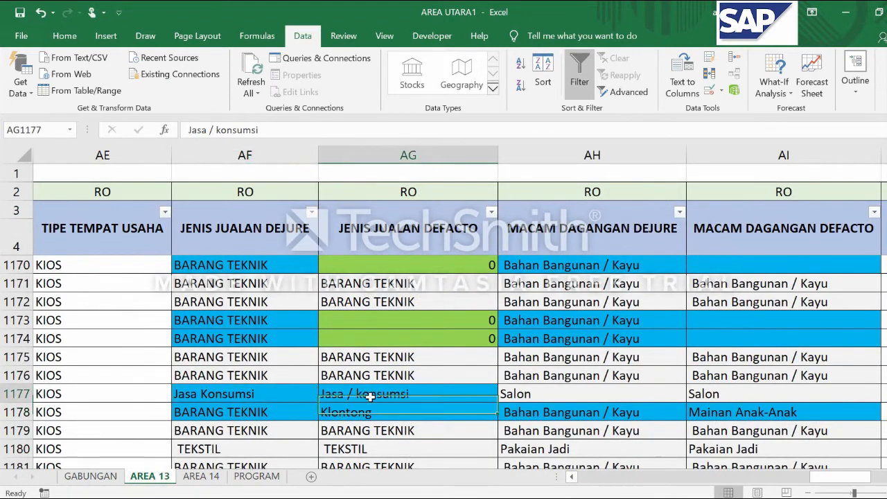
{"action": "left_click", "coordinate": [252, 389]}
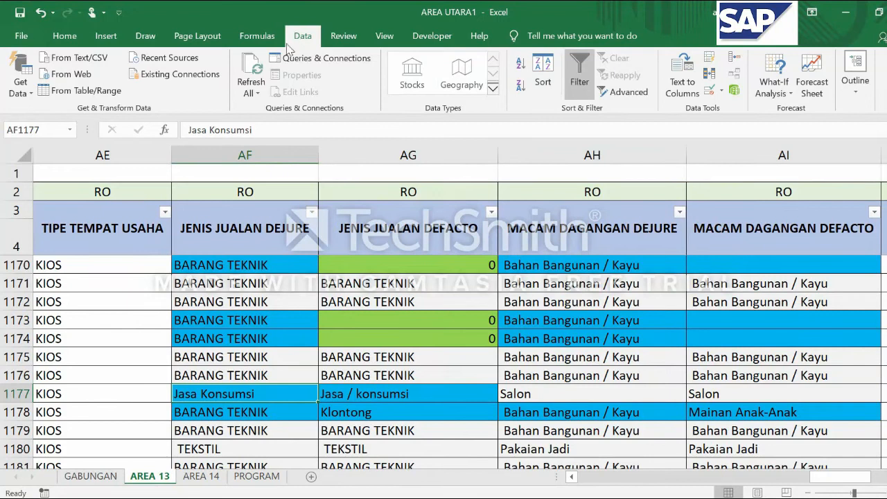
{"action": "left_click", "coordinate": [709, 95]}
{"action": "left_click", "coordinate": [449, 155]}
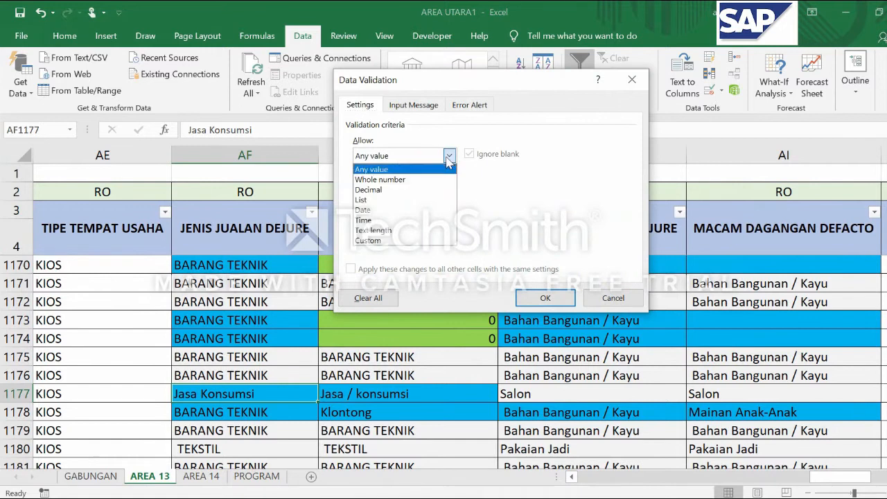
{"action": "left_click", "coordinate": [398, 200]}
{"action": "left_click", "coordinate": [388, 219]}
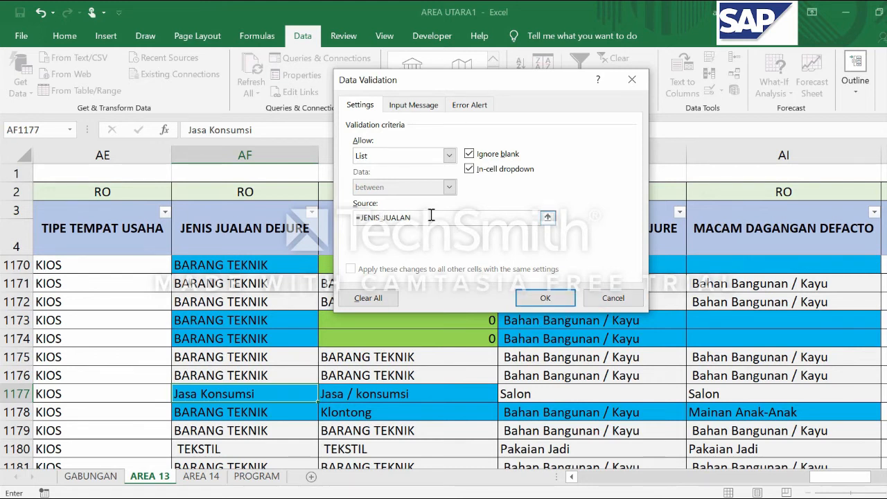
{"action": "left_click", "coordinate": [545, 298]}
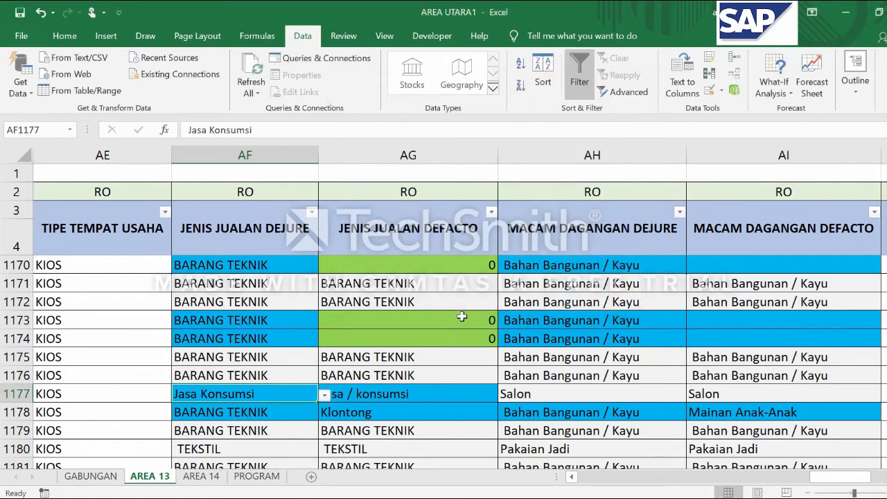
Set the JENIS JUALAN DEJURE entry in AF1177 to the predefined option JASA_KONSUMSI
{"action": "left_click", "coordinate": [324, 396]}
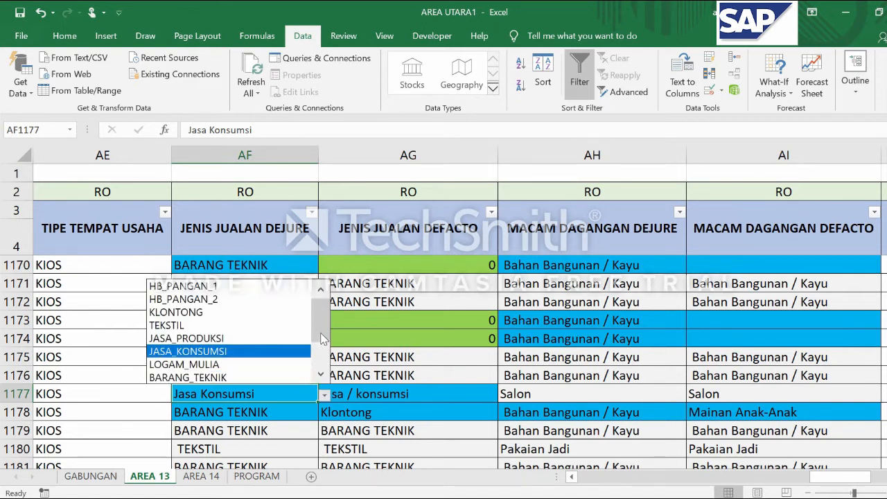
{"action": "left_click", "coordinate": [222, 352]}
{"action": "key", "text": "Return"}
{"action": "key", "text": "Up"}
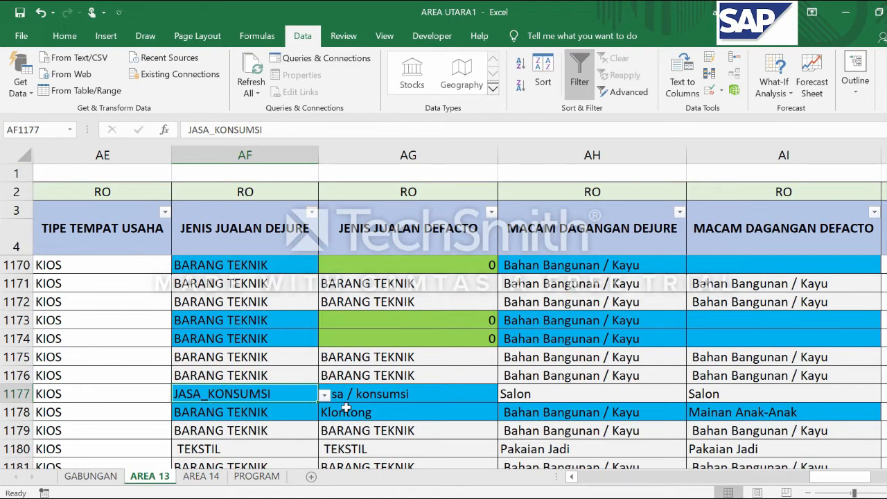
Compare the standardised sales type in AF1177 with the de facto entry in AG1177
{"action": "left_click", "coordinate": [429, 394]}
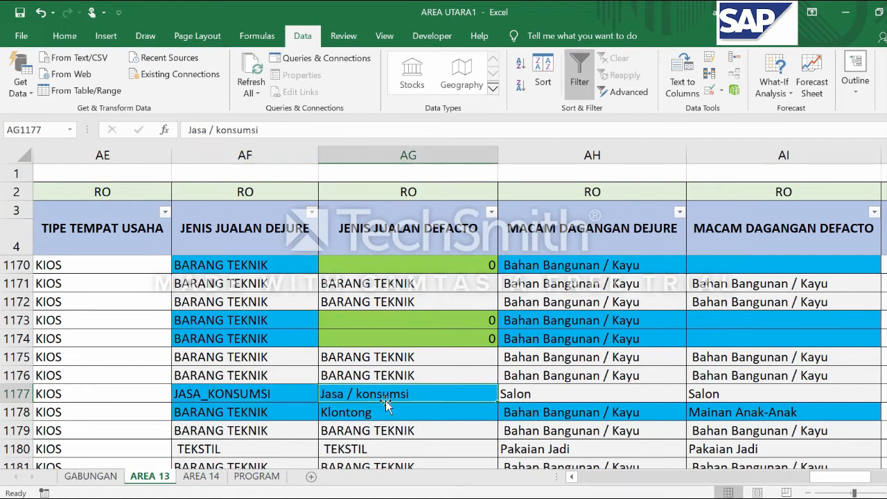
{"action": "left_click", "coordinate": [275, 396]}
{"action": "left_click", "coordinate": [416, 399]}
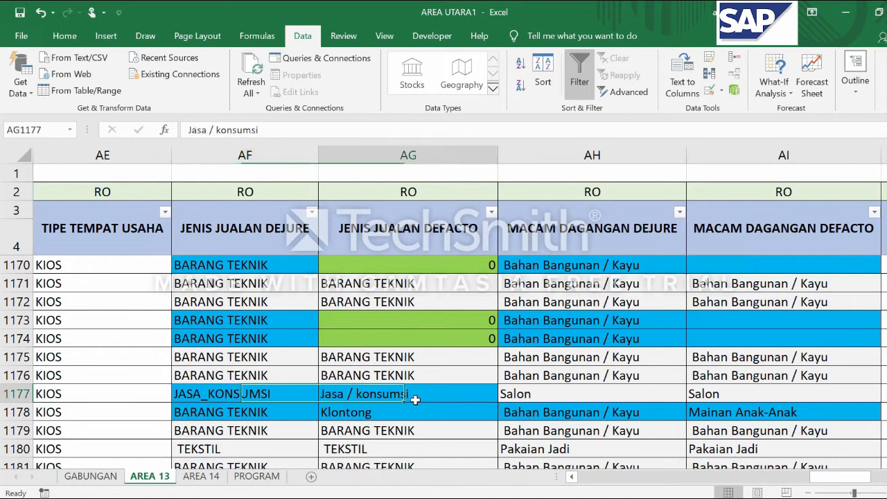
{"action": "left_click", "coordinate": [232, 395]}
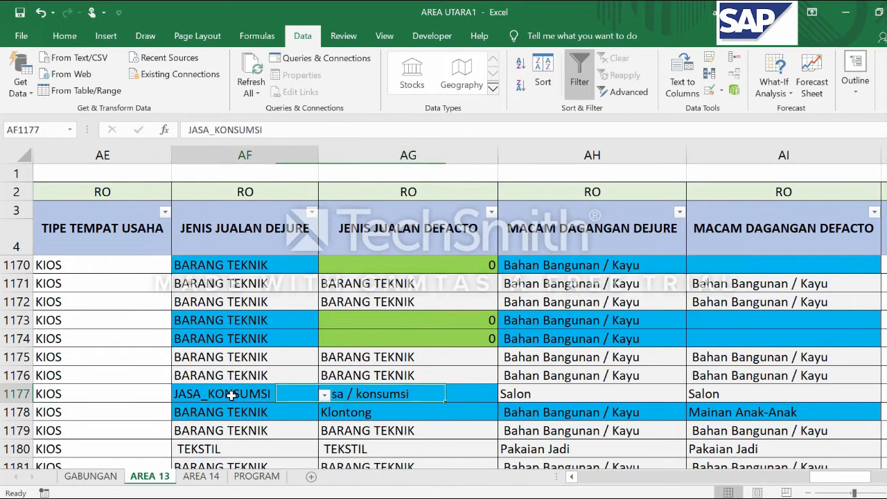
Fill the validated JASA_KONSUMSI entry from AF1177 across into the JENIS JUALAN DEFACTO cell AG1177
{"action": "left_click", "coordinate": [385, 398]}
{"action": "left_click", "coordinate": [258, 395]}
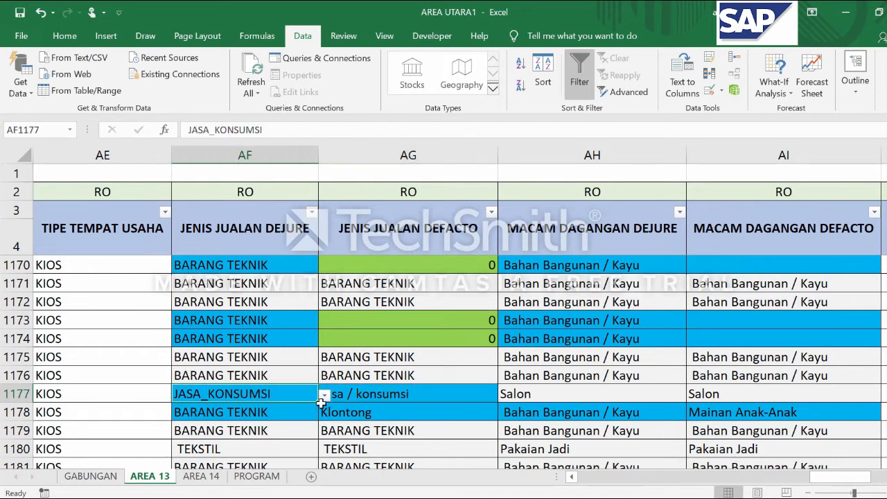
{"action": "left_click_drag", "start_coordinate": [316, 403], "coordinate": [431, 400]}
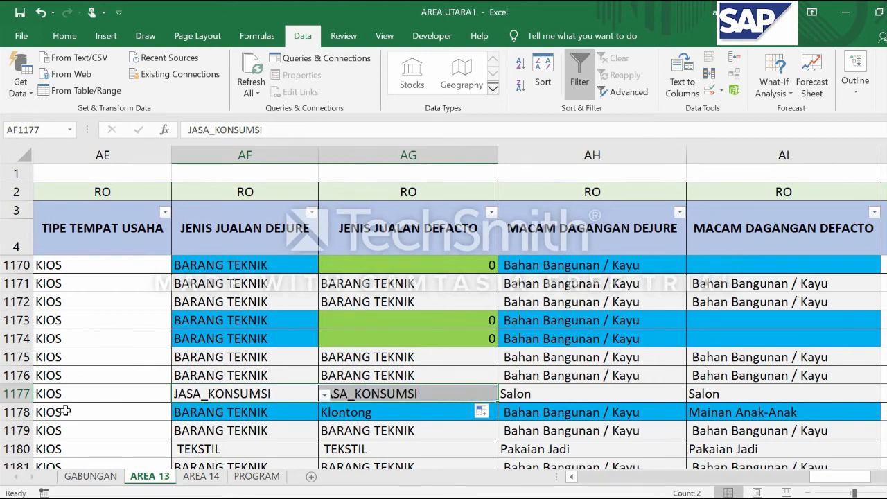
{"action": "left_click", "coordinate": [381, 409]}
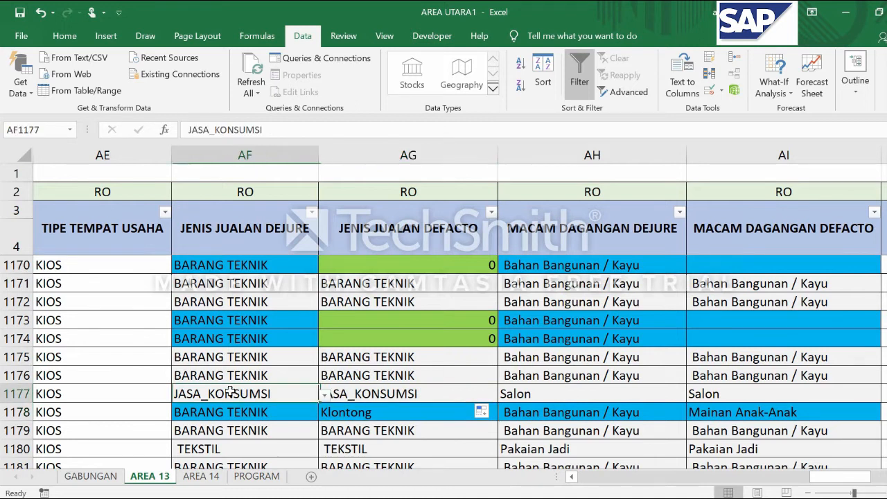
{"action": "left_click", "coordinate": [387, 395]}
{"action": "key", "text": "Left"}
{"action": "left_click", "coordinate": [389, 394]}
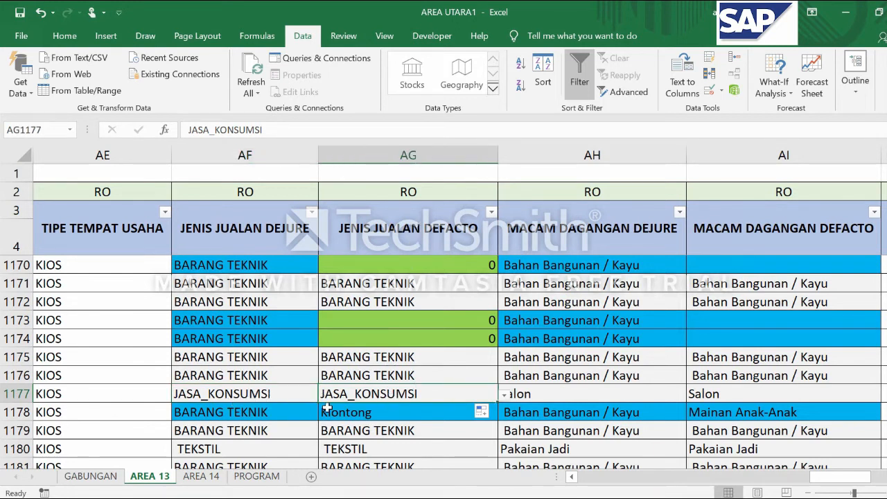
{"action": "left_click", "coordinate": [242, 393]}
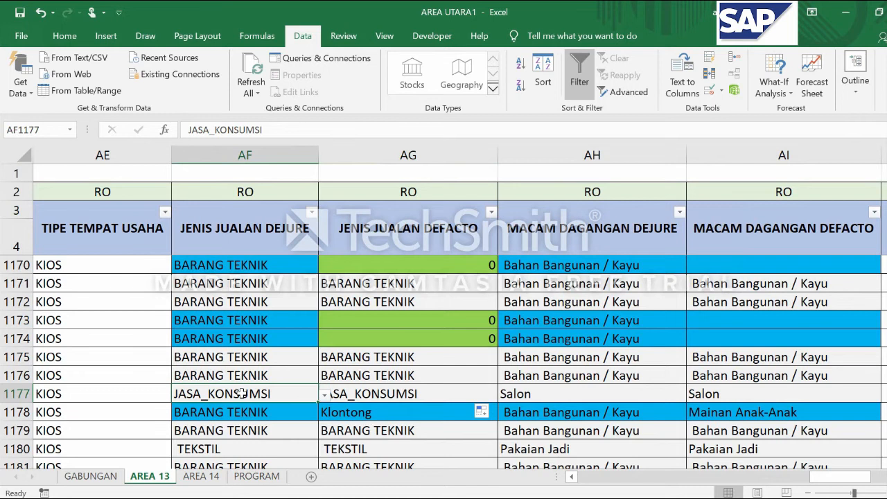
Compare the de jure and de facto sales types in row 1178 with the standardised entries in row 1177
{"action": "scroll", "coordinate": [242, 394], "scroll_direction": "down", "scroll_amount": 1}
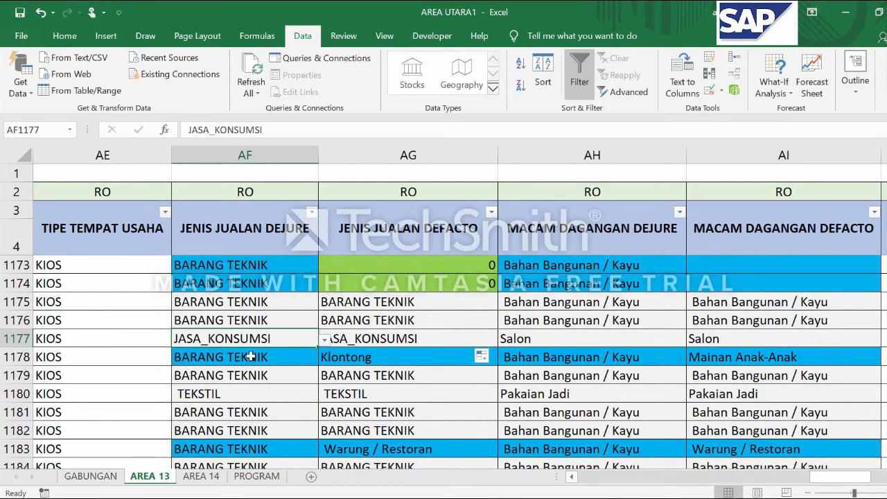
{"action": "left_click", "coordinate": [252, 356]}
{"action": "left_click", "coordinate": [258, 320]}
{"action": "left_click", "coordinate": [264, 339]}
{"action": "left_click", "coordinate": [219, 360]}
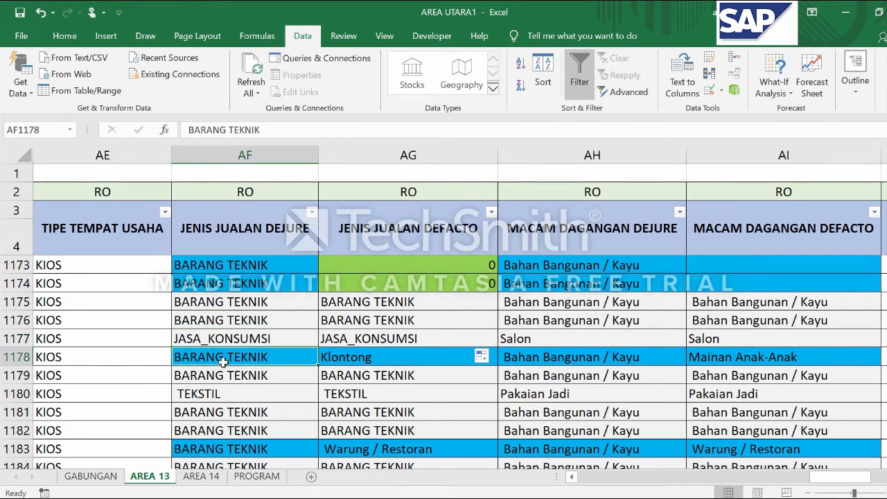
{"action": "left_click", "coordinate": [411, 359]}
{"action": "left_click", "coordinate": [246, 357]}
{"action": "key", "text": "Up"}
{"action": "key", "text": "Down"}
{"action": "left_click", "coordinate": [372, 359]}
{"action": "left_click", "coordinate": [291, 357]}
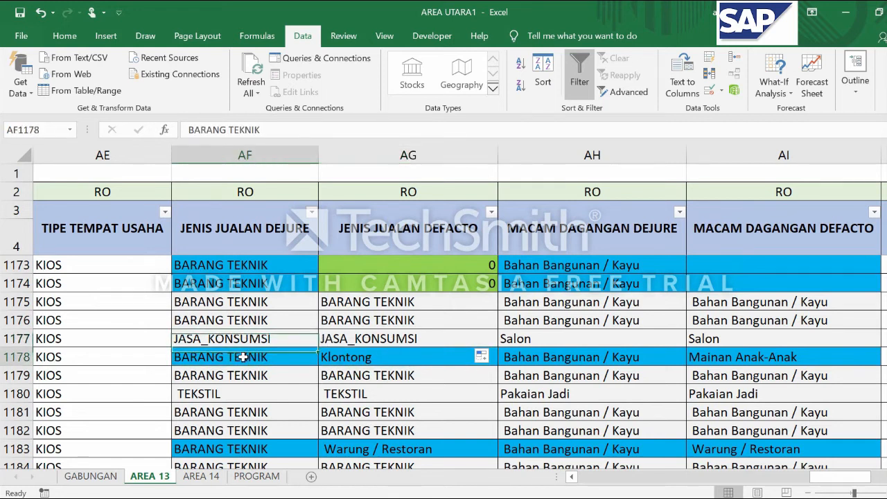
{"action": "left_click", "coordinate": [295, 339]}
{"action": "left_click", "coordinate": [378, 359]}
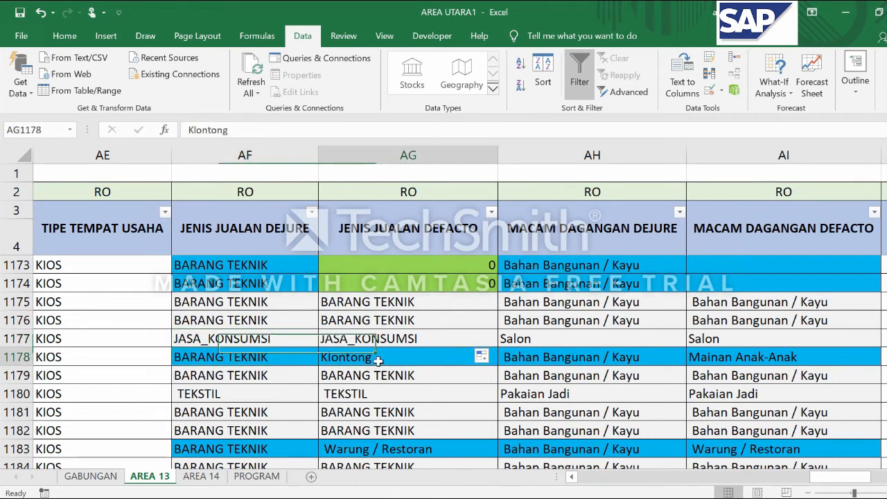
Fill the list validation from AF1177 down to AF1178 and set AF1178 to the predefined option BARANG_TEKNIK
{"action": "left_click", "coordinate": [251, 360]}
{"action": "left_click", "coordinate": [249, 339]}
{"action": "left_click", "coordinate": [248, 358]}
{"action": "left_click", "coordinate": [249, 339]}
{"action": "left_click_drag", "start_coordinate": [317, 347], "coordinate": [316, 360]}
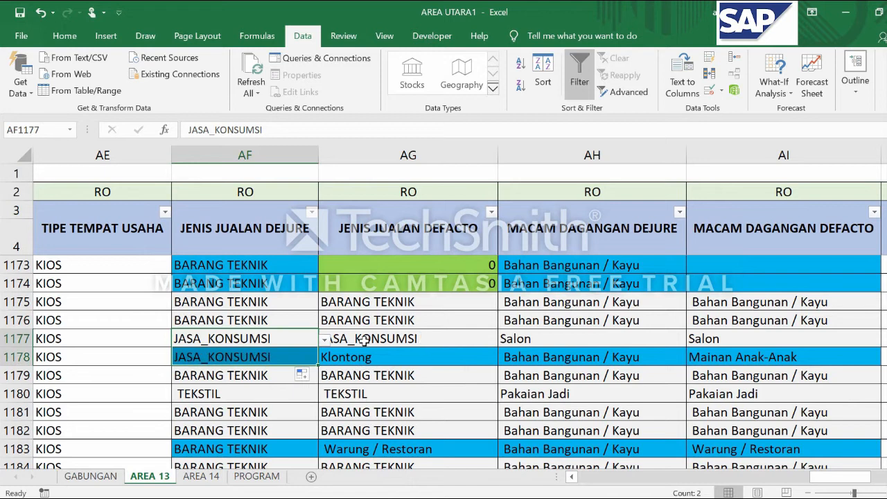
{"action": "left_click", "coordinate": [259, 355]}
{"action": "left_click", "coordinate": [333, 355]}
{"action": "left_click", "coordinate": [298, 359]}
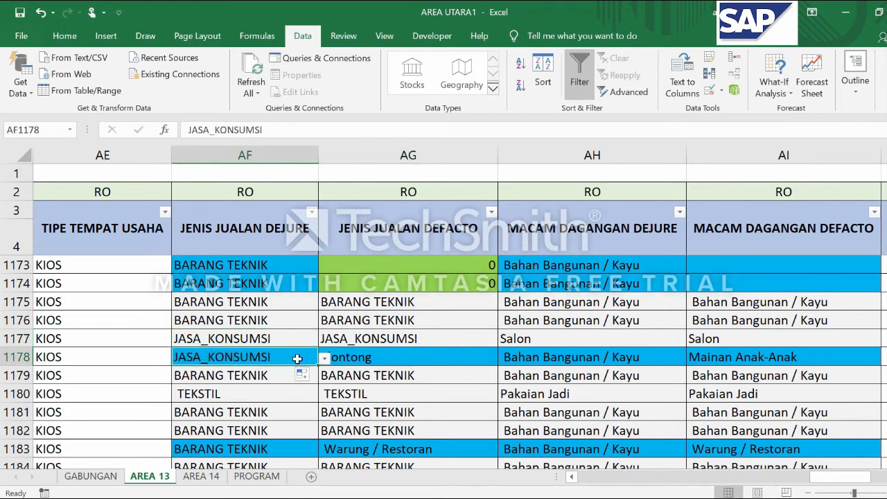
{"action": "left_click", "coordinate": [323, 358]}
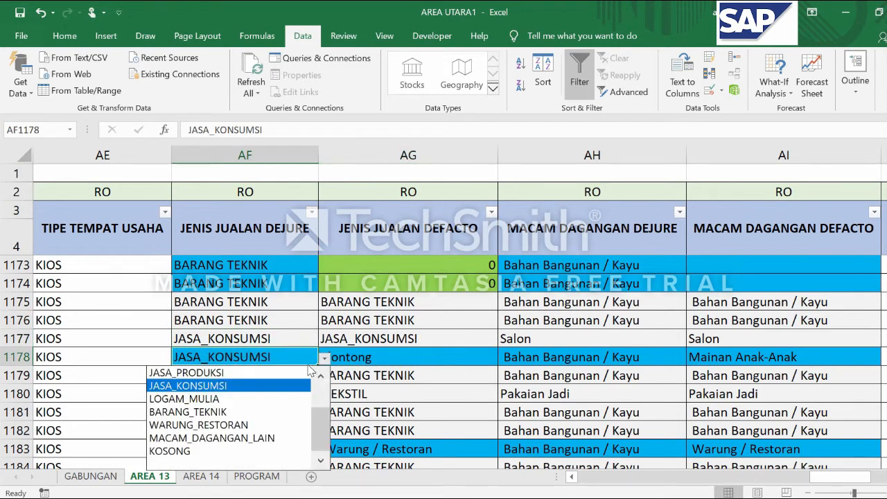
{"action": "left_click", "coordinate": [287, 413]}
Fill the list validation from AG1177 down to AG1178 and set AG1178 to the predefined option KLONTONG
{"action": "left_click", "coordinate": [405, 341]}
{"action": "left_click", "coordinate": [395, 368]}
{"action": "left_click", "coordinate": [417, 340]}
{"action": "left_click_drag", "start_coordinate": [492, 347], "coordinate": [442, 372]}
{"action": "left_click", "coordinate": [453, 356]}
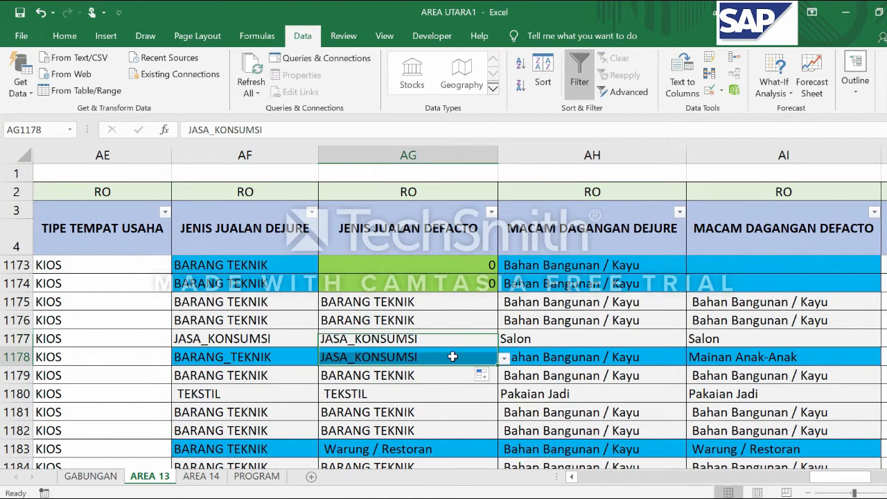
{"action": "left_click", "coordinate": [504, 358]}
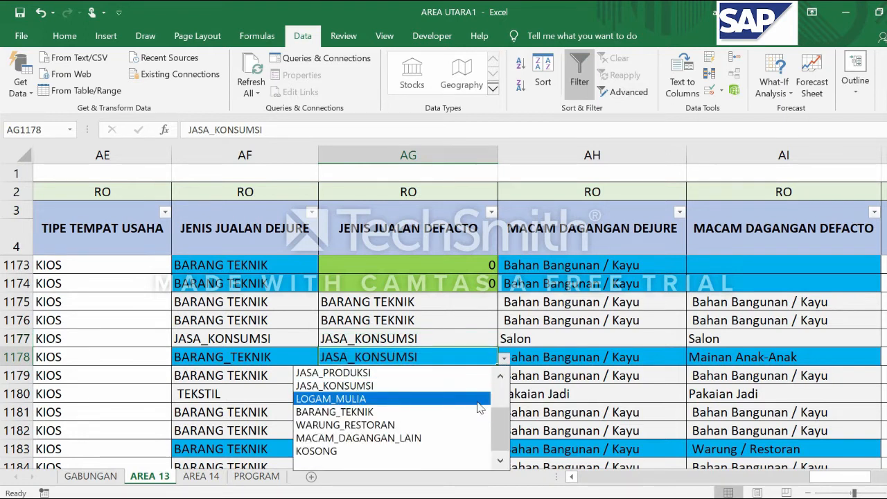
{"action": "scroll", "coordinate": [377, 408], "scroll_direction": "up", "scroll_amount": 1}
{"action": "left_click", "coordinate": [359, 403]}
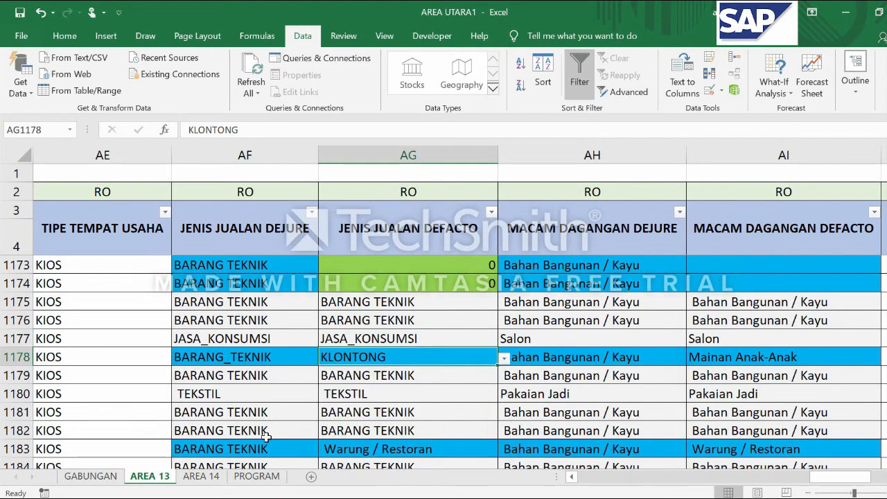
Fill the validated BARANG_TEKNIK entry from AF1178 down to AF1179 and across into AG1179
{"action": "left_click", "coordinate": [262, 360]}
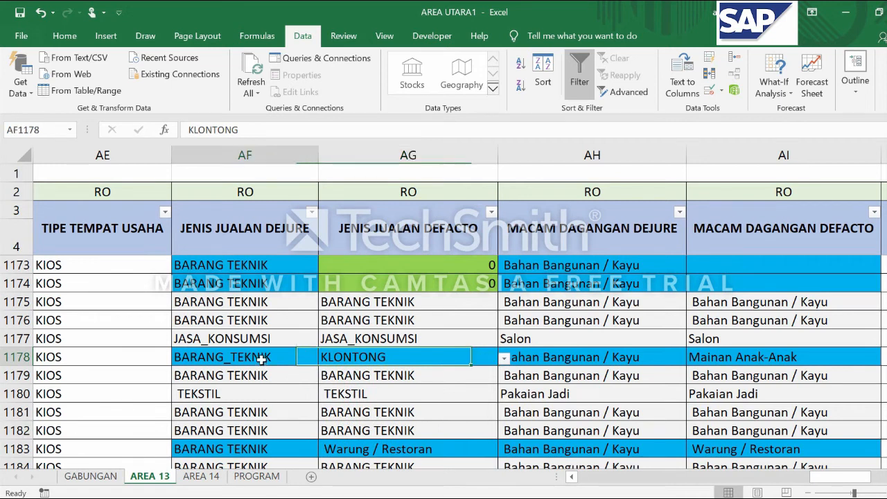
{"action": "left_click_drag", "start_coordinate": [318, 366], "coordinate": [317, 383]}
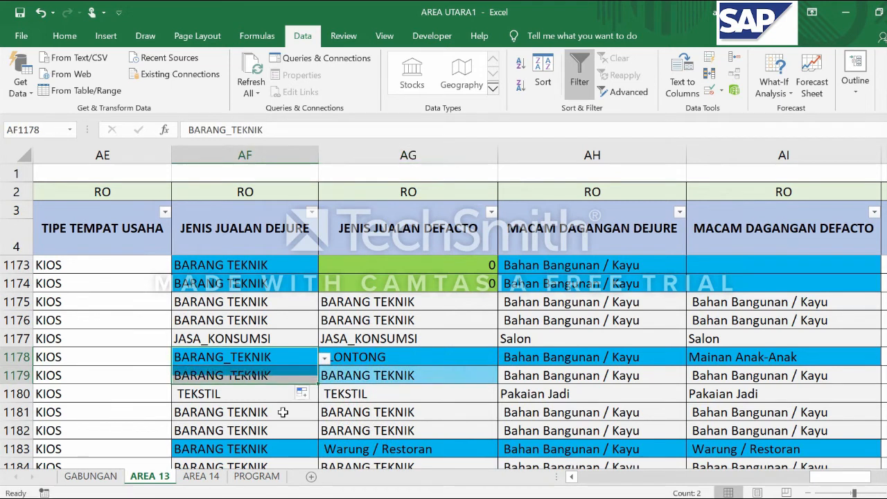
{"action": "left_click", "coordinate": [292, 377]}
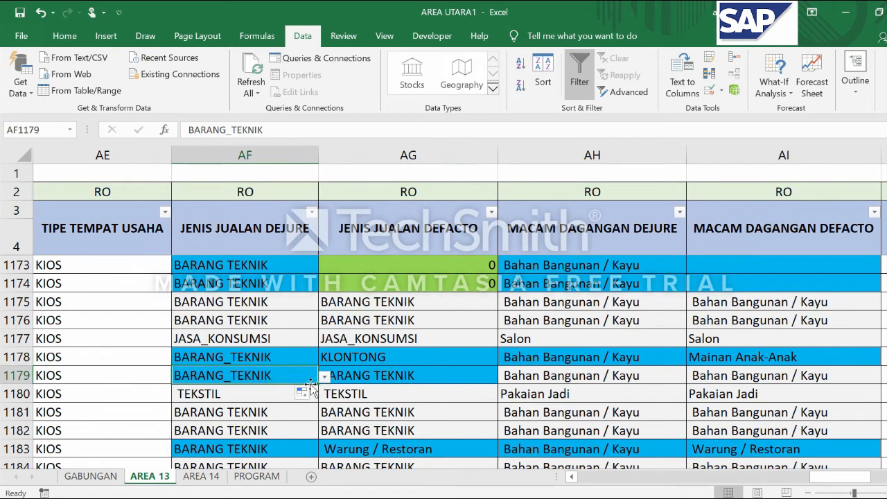
{"action": "left_click_drag", "start_coordinate": [318, 384], "coordinate": [432, 378]}
{"action": "left_click", "coordinate": [305, 401]}
{"action": "left_click", "coordinate": [224, 372]}
{"action": "left_click", "coordinate": [379, 378]}
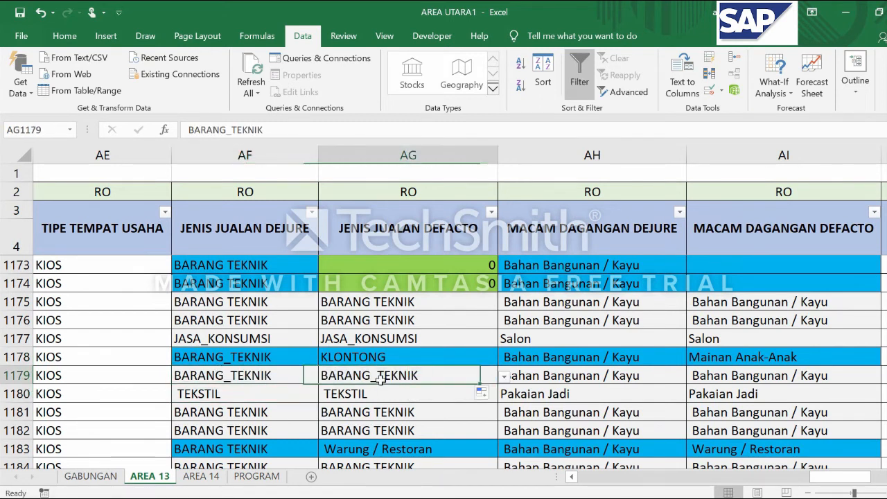
{"action": "left_click", "coordinate": [250, 379]}
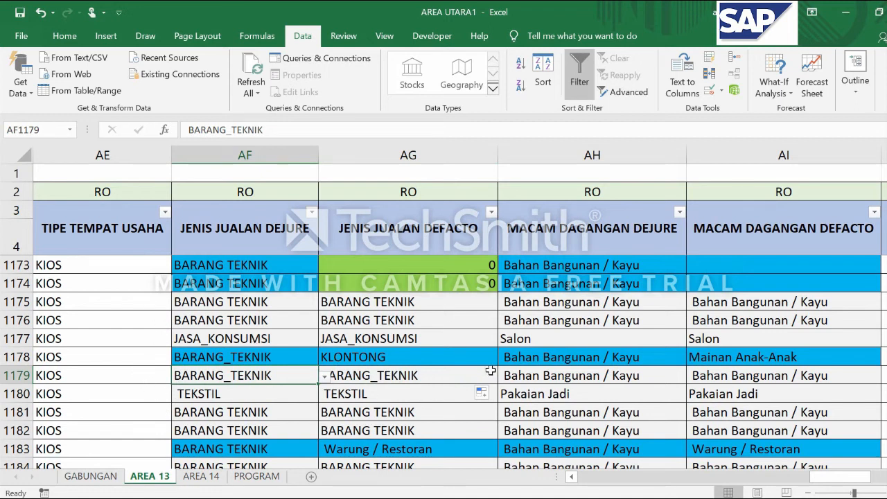
{"action": "left_click", "coordinate": [313, 395]}
{"action": "left_click", "coordinate": [363, 340]}
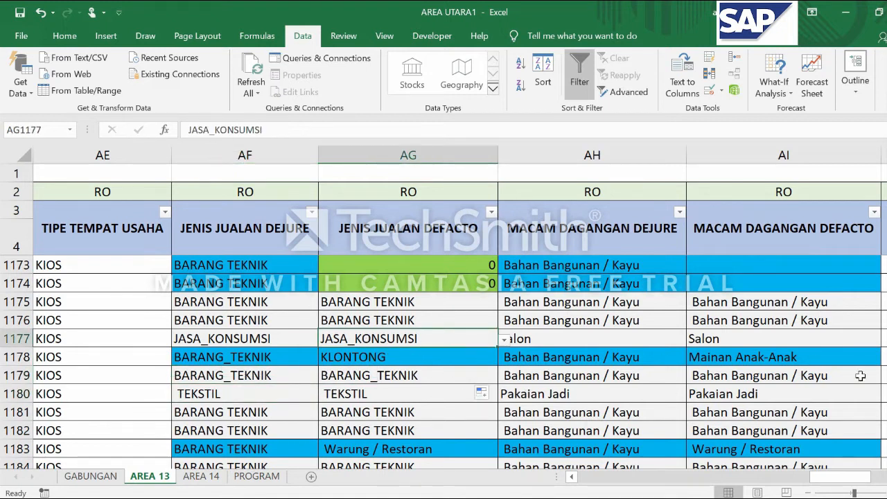
Examine how the MACAM DAGANGAN entries in AH5 and AI5 relate to the sales types in the first data row
{"action": "scroll", "coordinate": [248, 274], "scroll_direction": "up", "scroll_amount": 20}
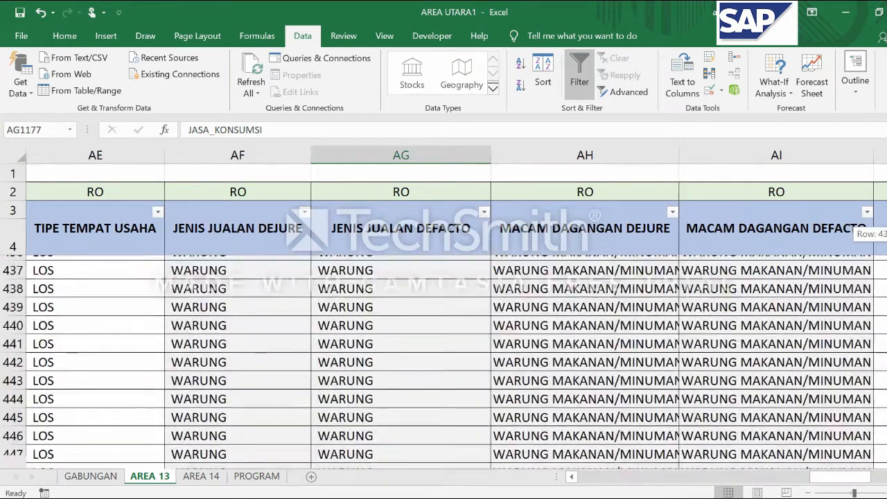
{"action": "left_click", "coordinate": [225, 268]}
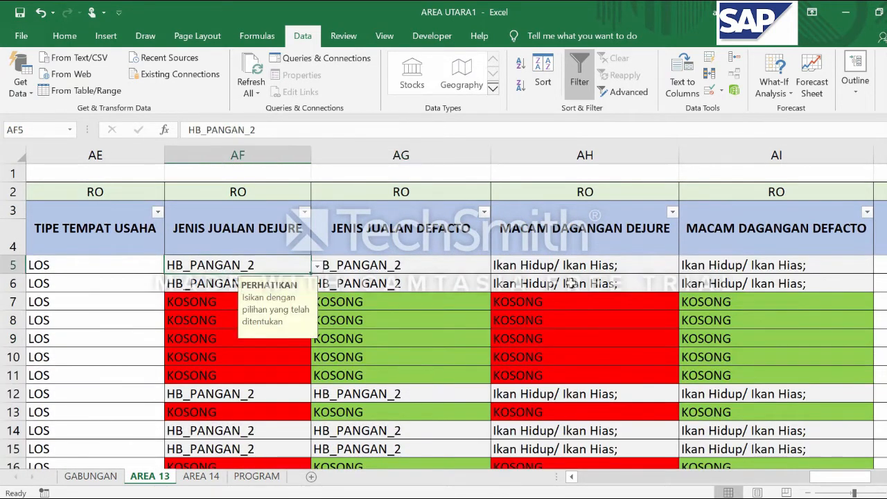
{"action": "left_click", "coordinate": [594, 266]}
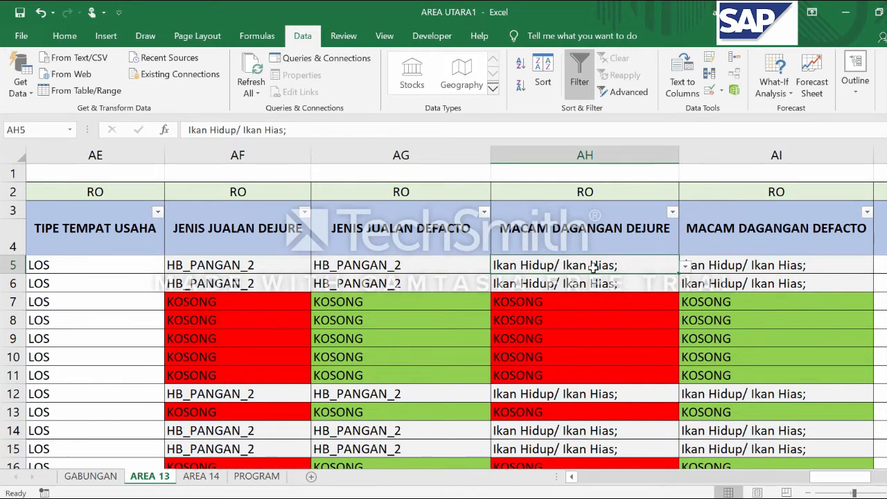
{"action": "key", "text": "Right"}
{"action": "key", "text": "Left"}
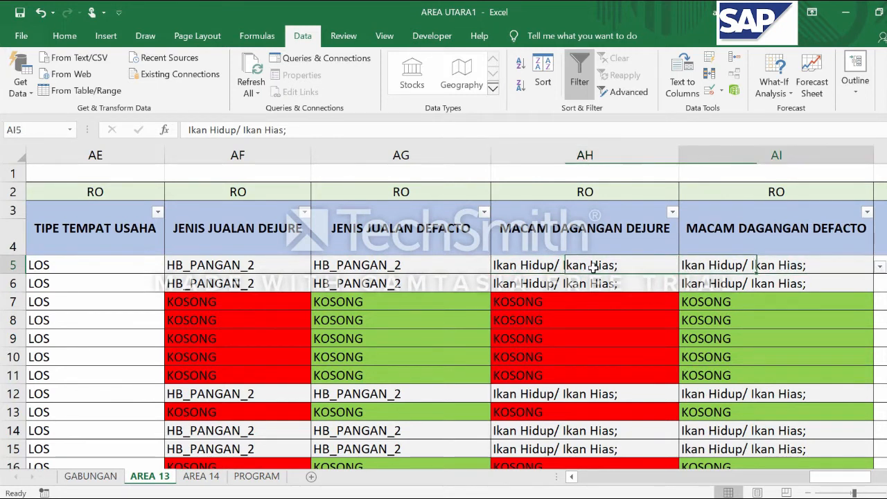
{"action": "key", "text": "Left"}
{"action": "key", "text": "Left"}
{"action": "key", "text": "Right"}
{"action": "key", "text": "Right"}
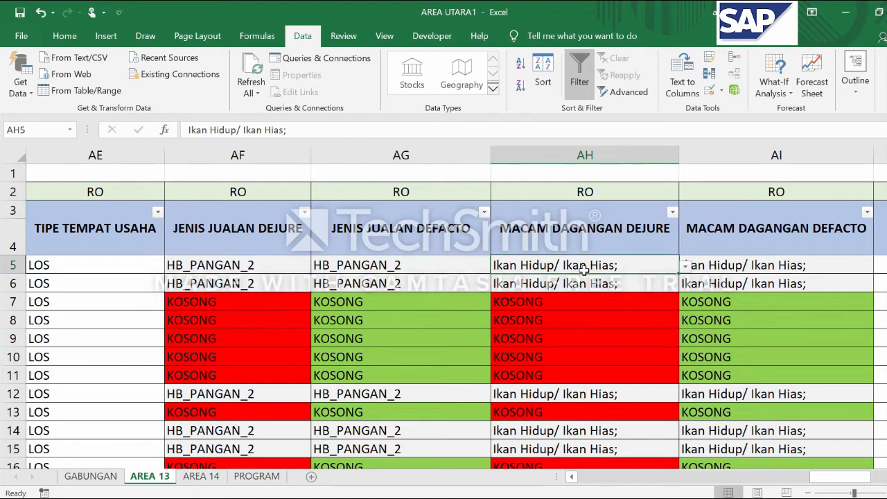
Review the predefined options offered for the sales type in AF5 and the merchandise kind in AH5
{"action": "left_click", "coordinate": [261, 263]}
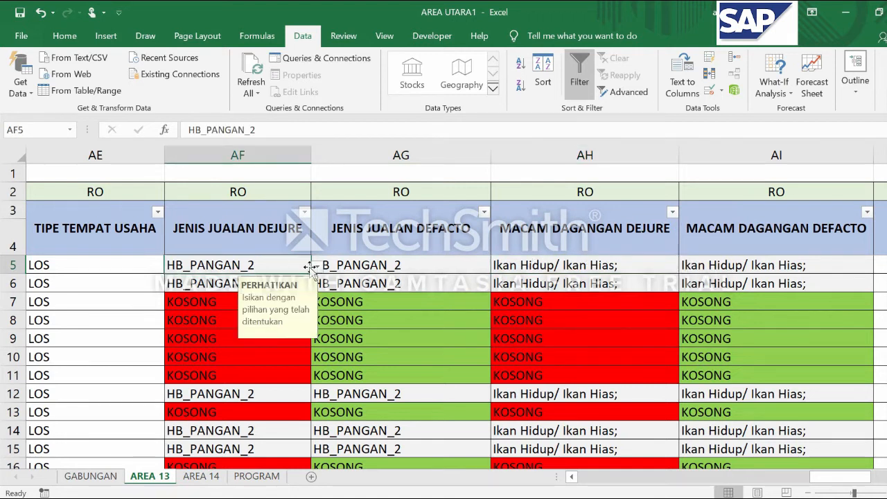
{"action": "left_click", "coordinate": [318, 265]}
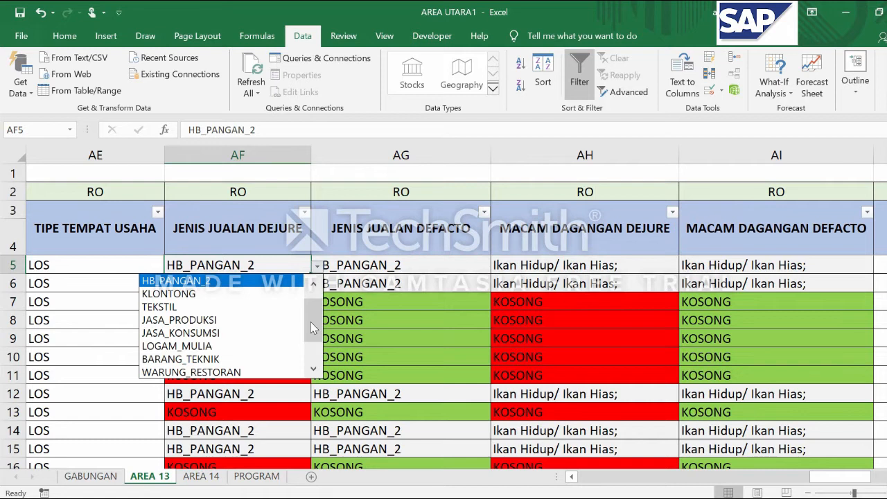
{"action": "left_click", "coordinate": [588, 266]}
{"action": "left_click", "coordinate": [604, 266]}
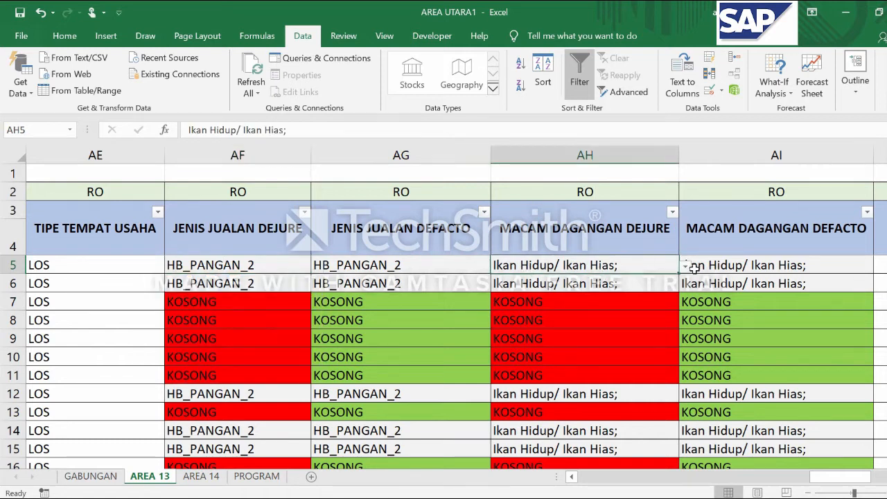
{"action": "left_click", "coordinate": [685, 265]}
{"action": "left_click_drag", "start_coordinate": [681, 338], "coordinate": [682, 296]}
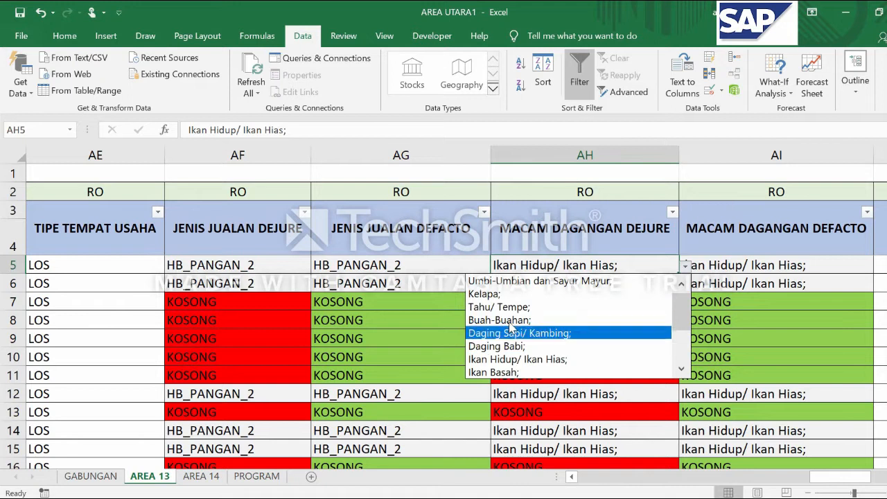
{"action": "key", "text": "Escape"}
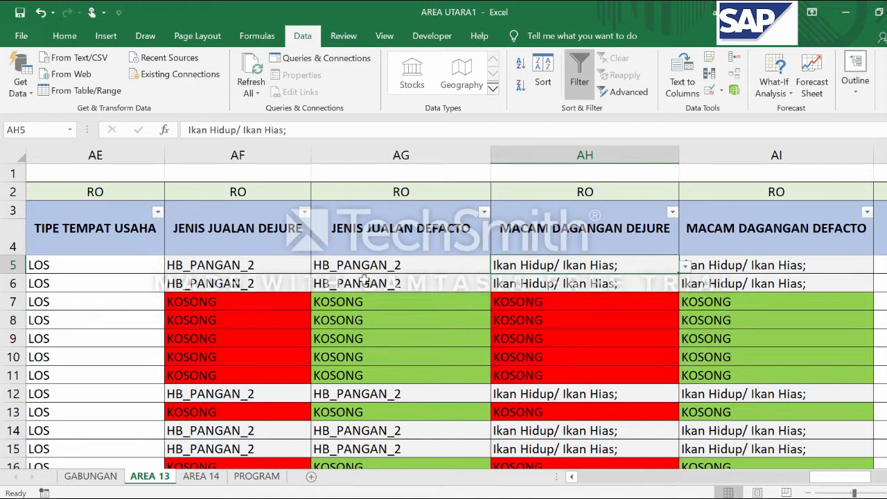
Set the JENIS JUALAN DEJURE entry in AF5 to the predefined option LOGAM_MULIA and select the merchandise cell AH5
{"action": "left_click", "coordinate": [266, 266]}
{"action": "left_click", "coordinate": [318, 267]}
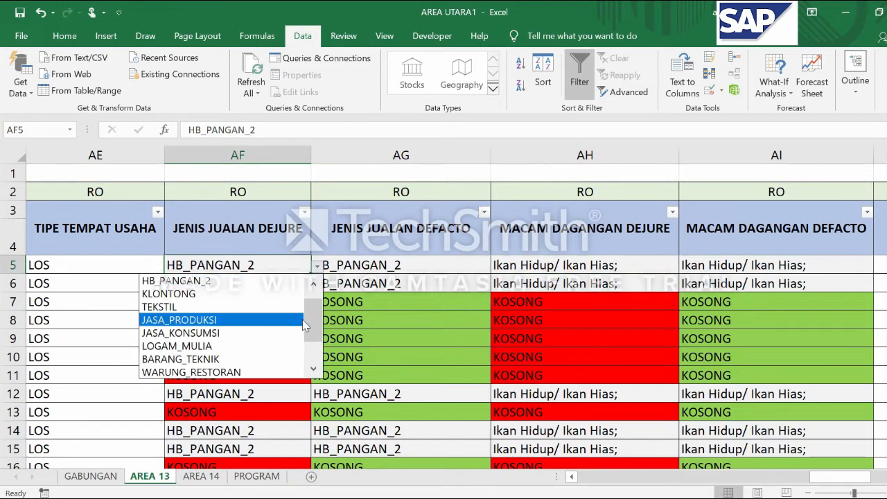
{"action": "scroll", "coordinate": [318, 337], "scroll_direction": "down", "scroll_amount": 3}
{"action": "scroll", "coordinate": [318, 338], "scroll_direction": "up", "scroll_amount": 2}
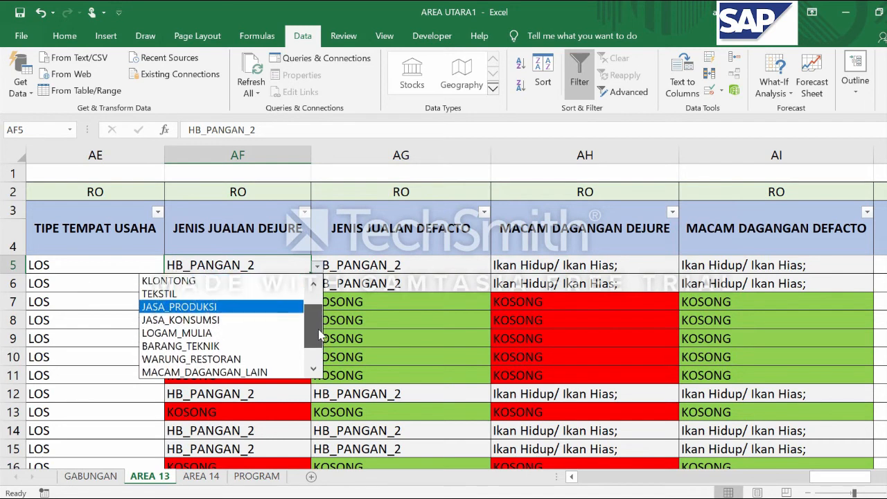
{"action": "left_click", "coordinate": [158, 334]}
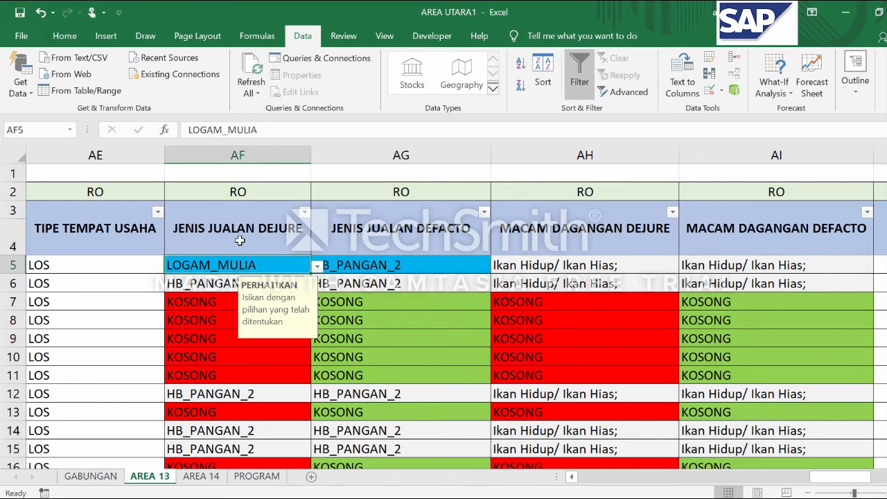
{"action": "left_click", "coordinate": [416, 267]}
{"action": "left_click", "coordinate": [257, 265]}
{"action": "left_click", "coordinate": [596, 261]}
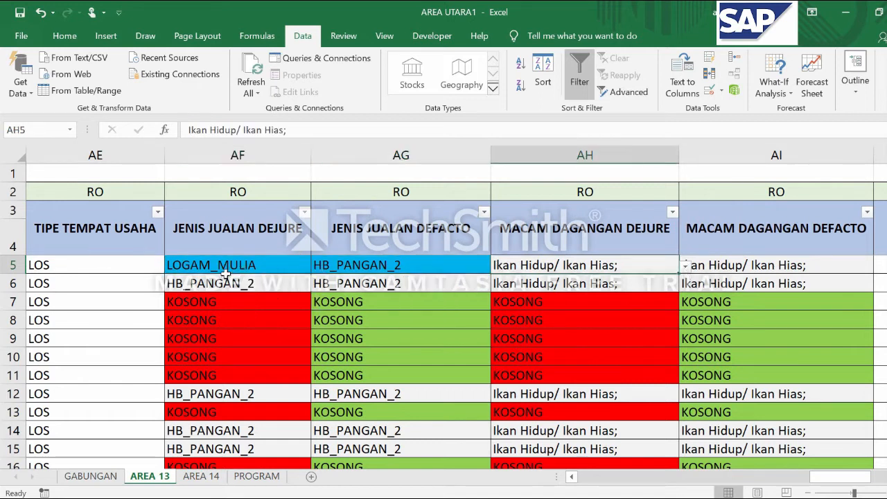
Review the merchandise options offered in AH5 for the LOGAM_MULIA sales type
{"action": "left_click", "coordinate": [226, 276]}
{"action": "left_click", "coordinate": [603, 265]}
{"action": "left_click", "coordinate": [684, 267]}
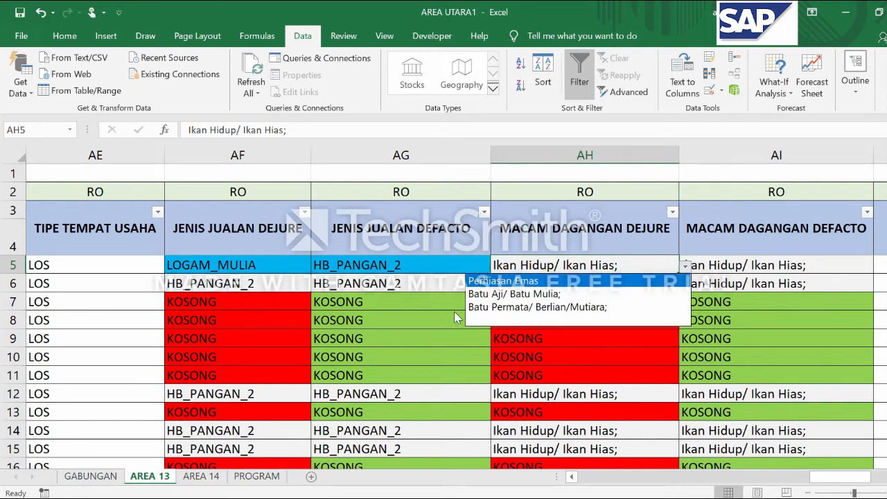
{"action": "left_click", "coordinate": [600, 267]}
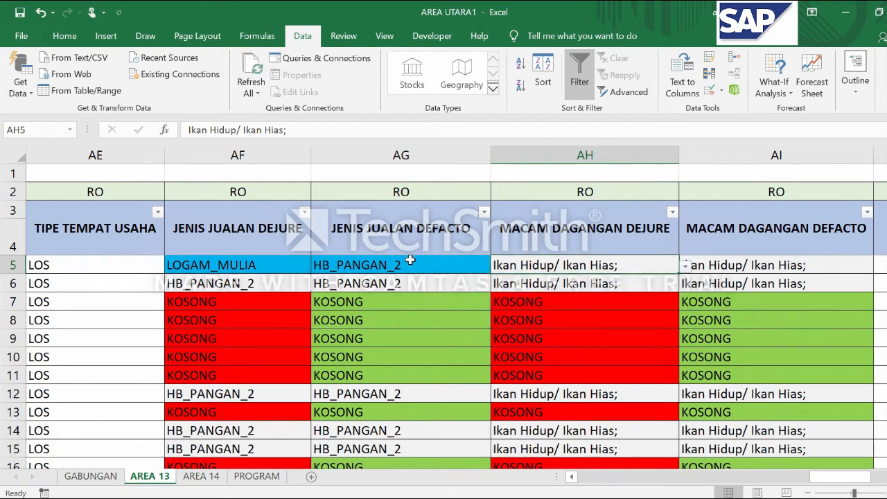
Set the sales type in AF5 to BARANG_TEKNIK and review the dependent merchandise options offered in AH5
{"action": "left_click", "coordinate": [284, 268]}
{"action": "left_click", "coordinate": [317, 266]}
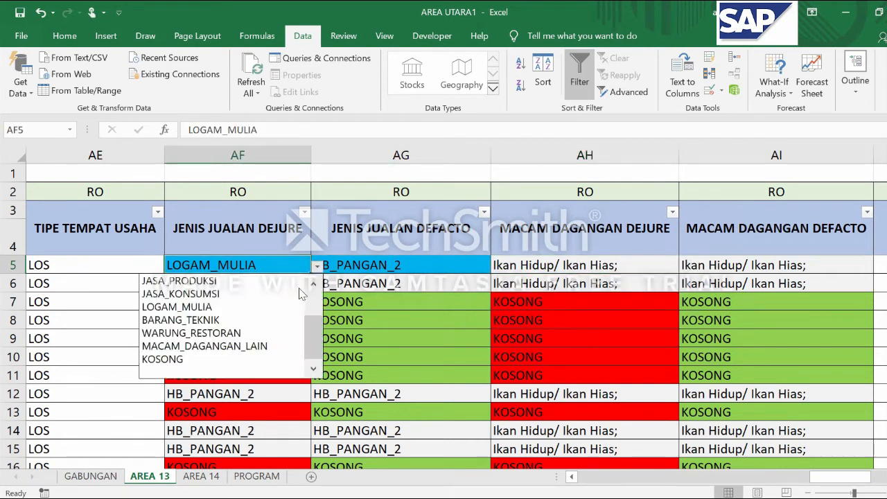
{"action": "left_click", "coordinate": [281, 323]}
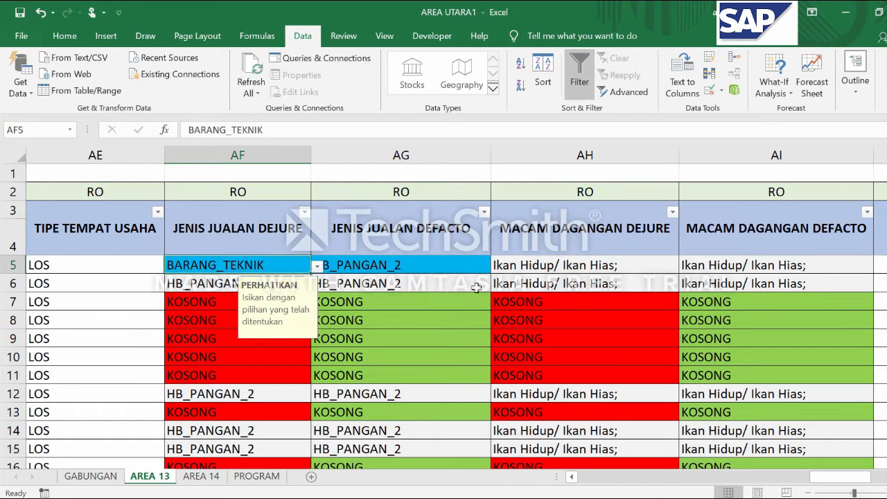
{"action": "left_click", "coordinate": [562, 267]}
{"action": "left_click", "coordinate": [685, 266]}
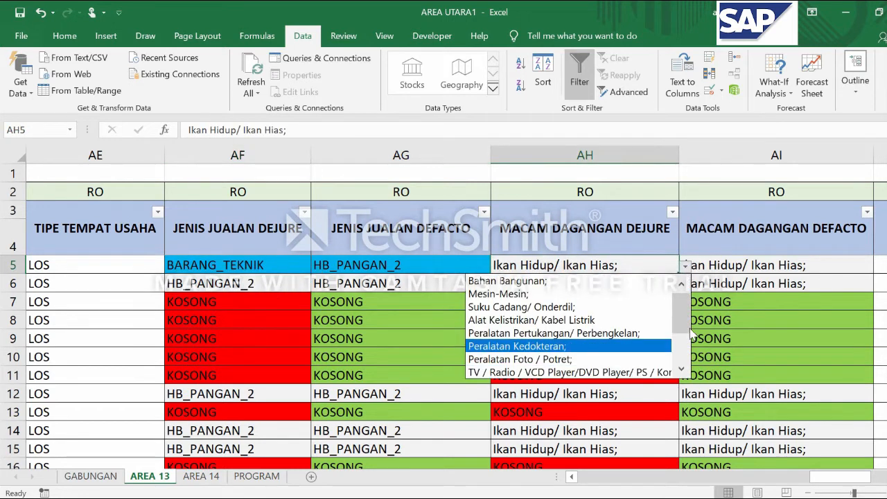
{"action": "left_click", "coordinate": [384, 261]}
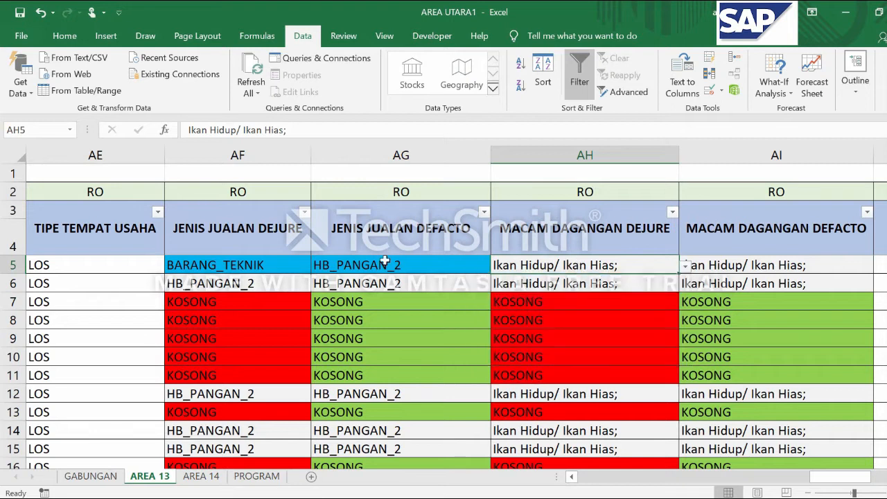
Set the JENIS JUALAN DEJURE entry in AF5 back to HB_PANGAN_2 and select the DEFACTO cell AG5
{"action": "left_click", "coordinate": [284, 266]}
{"action": "left_click", "coordinate": [317, 266]}
{"action": "scroll", "coordinate": [312, 314], "scroll_direction": "up", "scroll_amount": 1}
{"action": "scroll", "coordinate": [311, 314], "scroll_direction": "up", "scroll_amount": 1}
{"action": "left_click", "coordinate": [208, 294]}
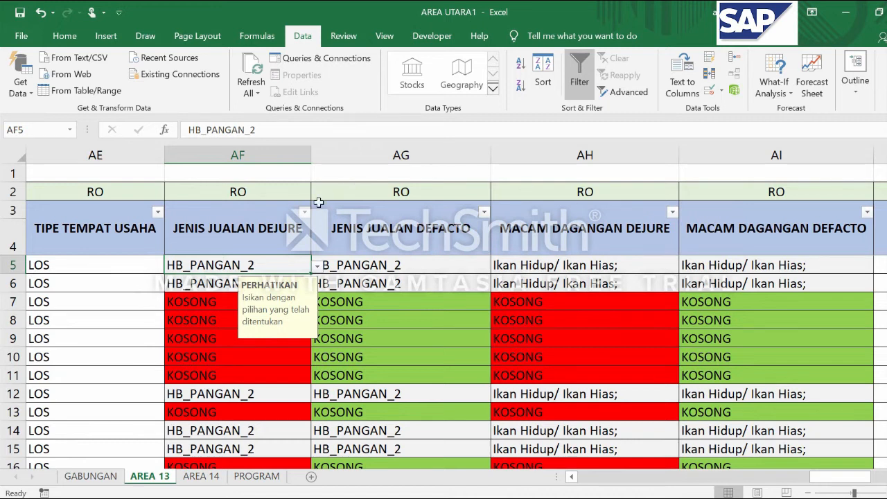
{"action": "left_click", "coordinate": [394, 278]}
{"action": "left_click", "coordinate": [418, 266]}
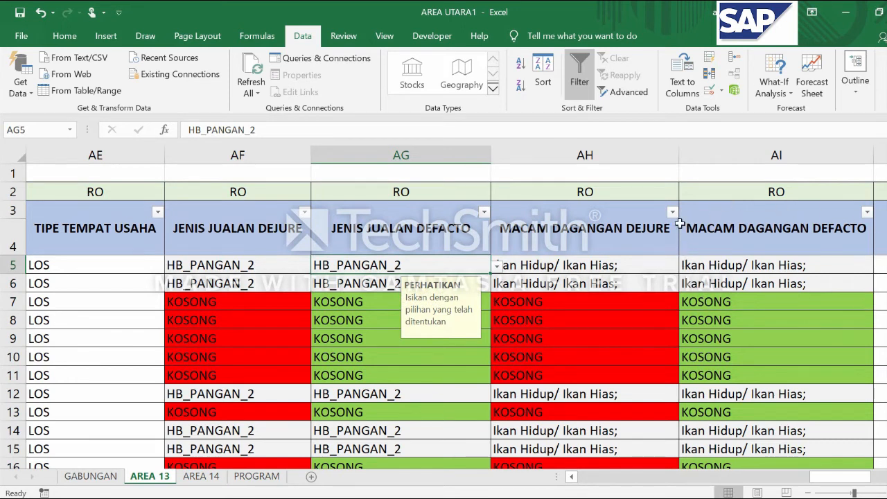
Look down the MACAM DAGANGAN DEJURE column for entries without a validated list and select AH161
{"action": "scroll", "coordinate": [638, 338], "scroll_direction": "down", "scroll_amount": 3}
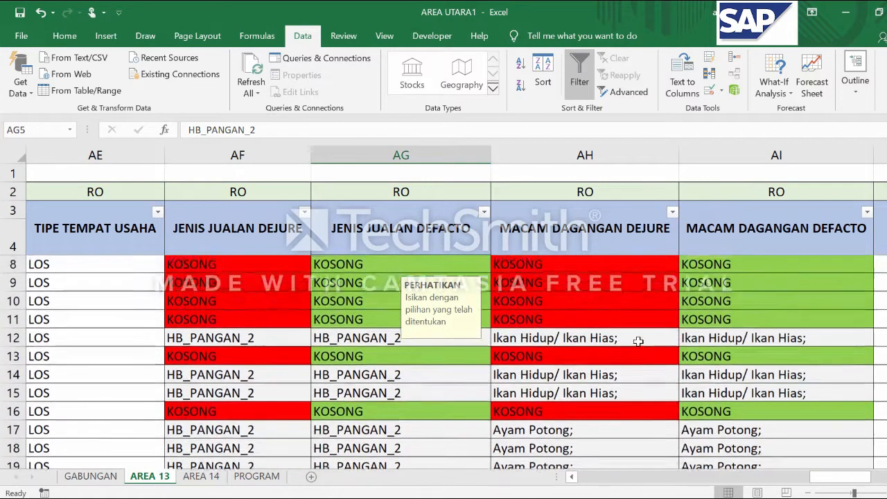
{"action": "scroll", "coordinate": [546, 337], "scroll_direction": "down", "scroll_amount": 11}
{"action": "left_click", "coordinate": [546, 337]}
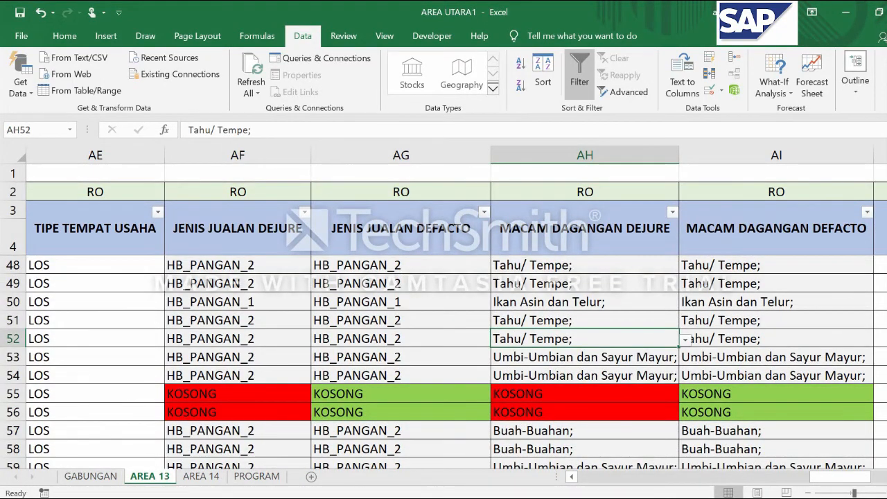
{"action": "scroll", "coordinate": [564, 333], "scroll_direction": "down", "scroll_amount": 20}
{"action": "scroll", "coordinate": [564, 332], "scroll_direction": "up", "scroll_amount": 5}
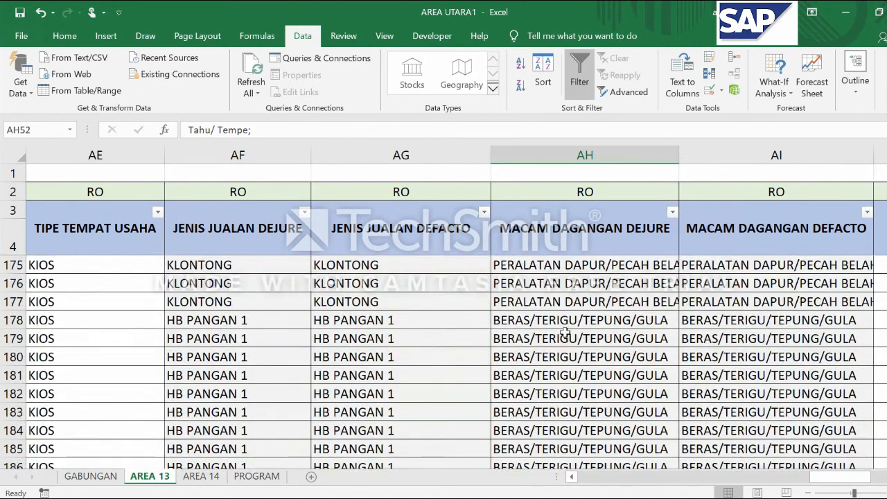
{"action": "scroll", "coordinate": [564, 333], "scroll_direction": "up", "scroll_amount": 6}
{"action": "left_click", "coordinate": [548, 339]}
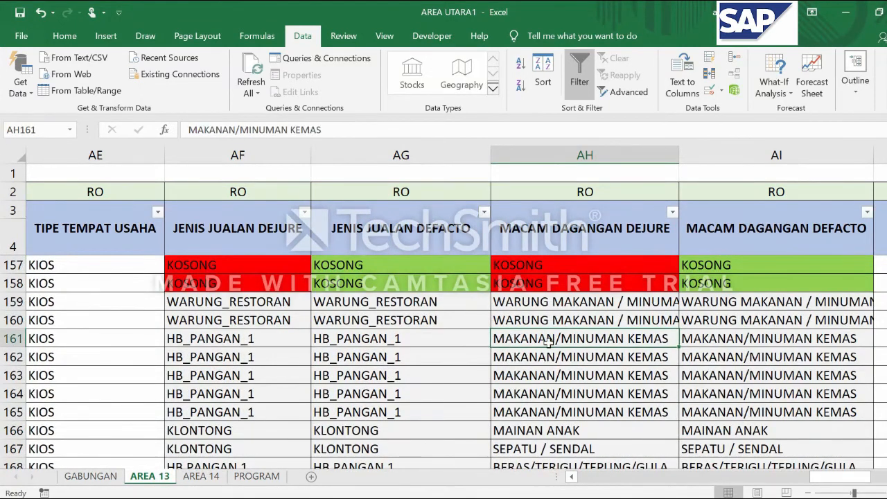
Review the predefined sales type options in AF161 and AG161 and check the merchandise cell AH161
{"action": "left_click", "coordinate": [332, 350]}
{"action": "left_click", "coordinate": [208, 337]}
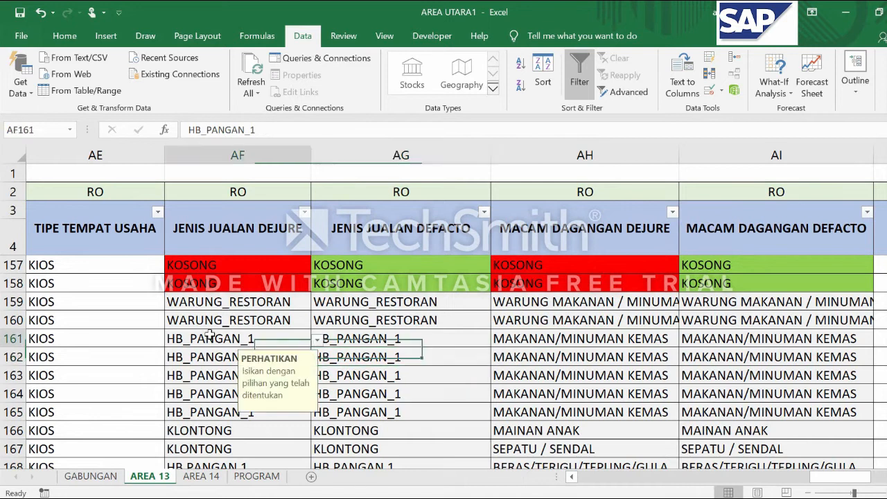
{"action": "left_click", "coordinate": [317, 340]}
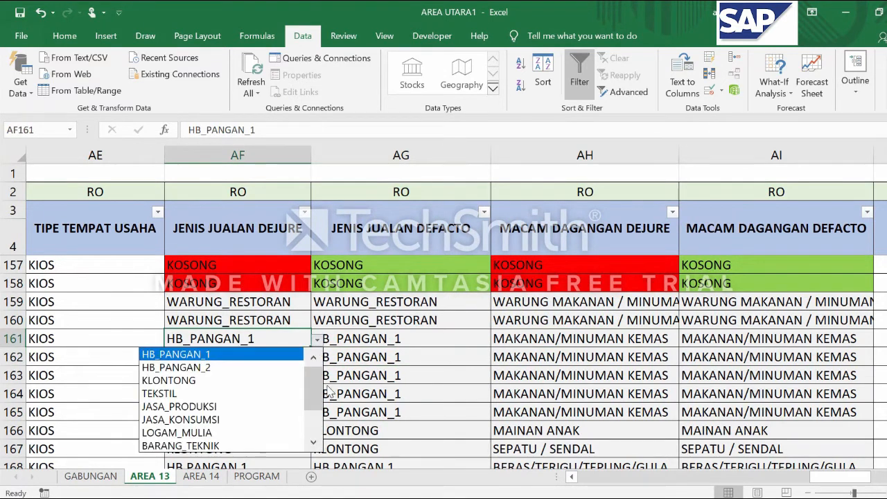
{"action": "left_click", "coordinate": [315, 339]}
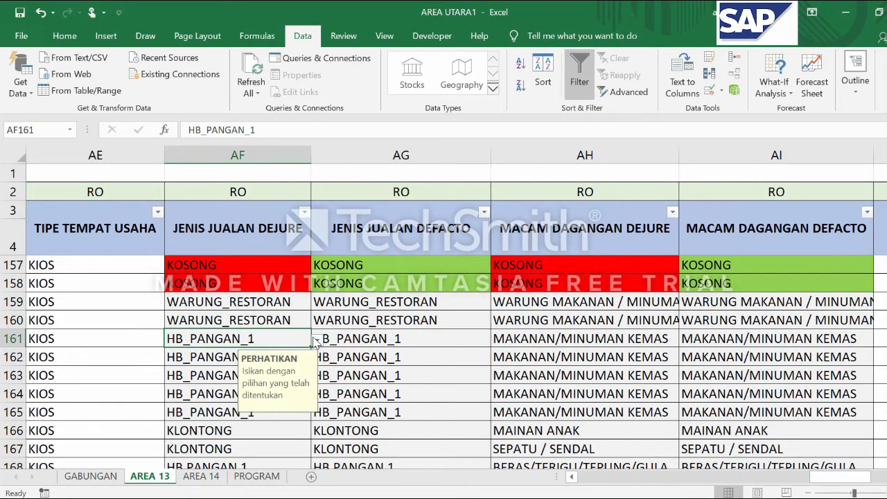
{"action": "left_click", "coordinate": [459, 337]}
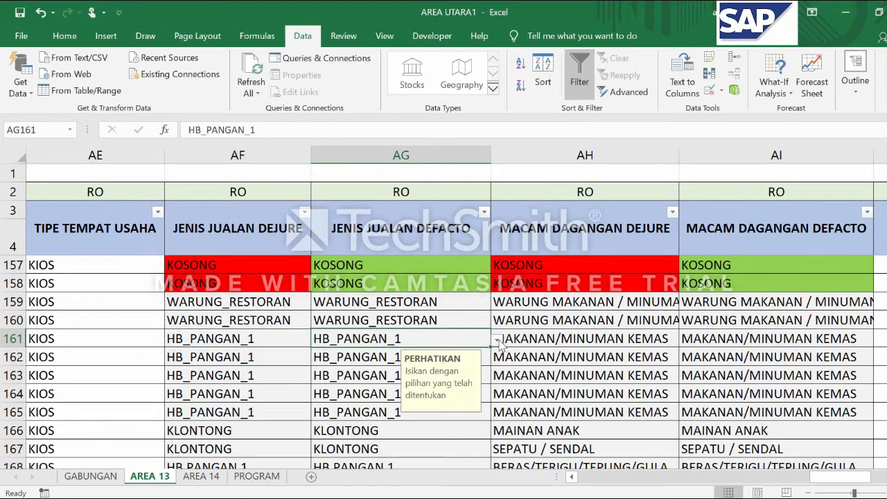
{"action": "left_click", "coordinate": [498, 341]}
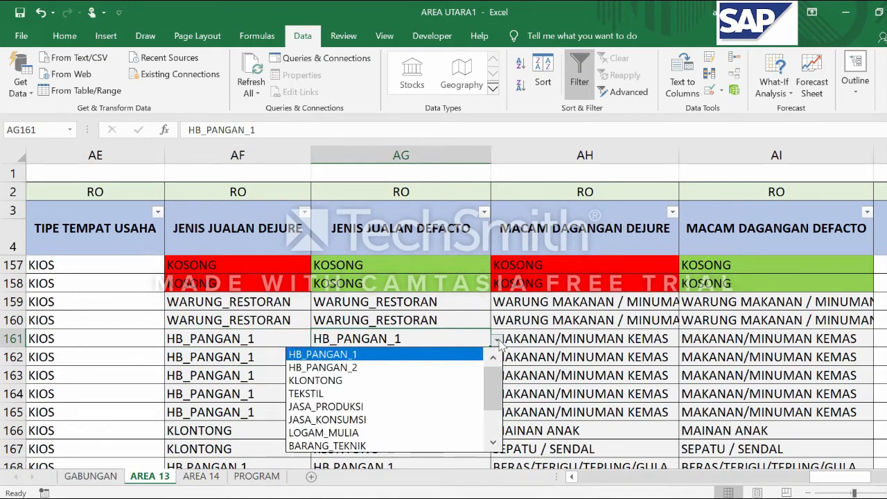
{"action": "left_click", "coordinate": [600, 342]}
{"action": "left_click", "coordinate": [603, 338]}
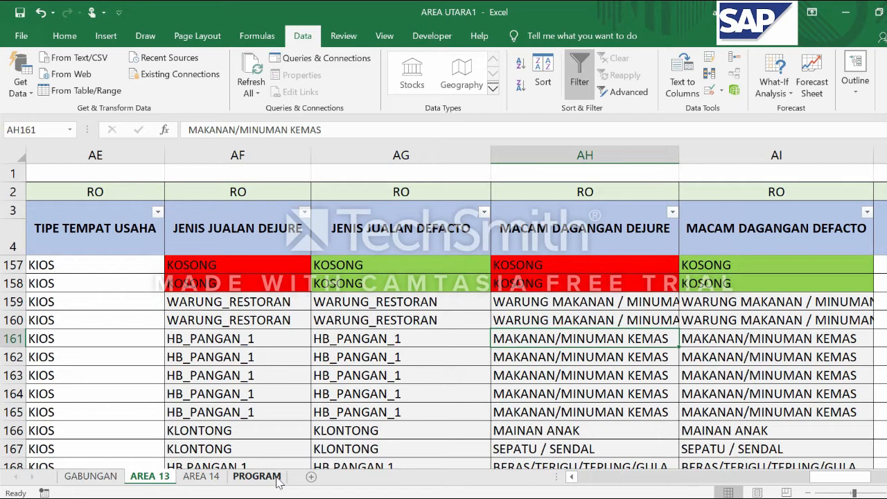
Open data validation for the merchandise cell AH161 and set its allowed criteria to List
{"action": "left_click", "coordinate": [619, 350]}
{"action": "left_click", "coordinate": [570, 331]}
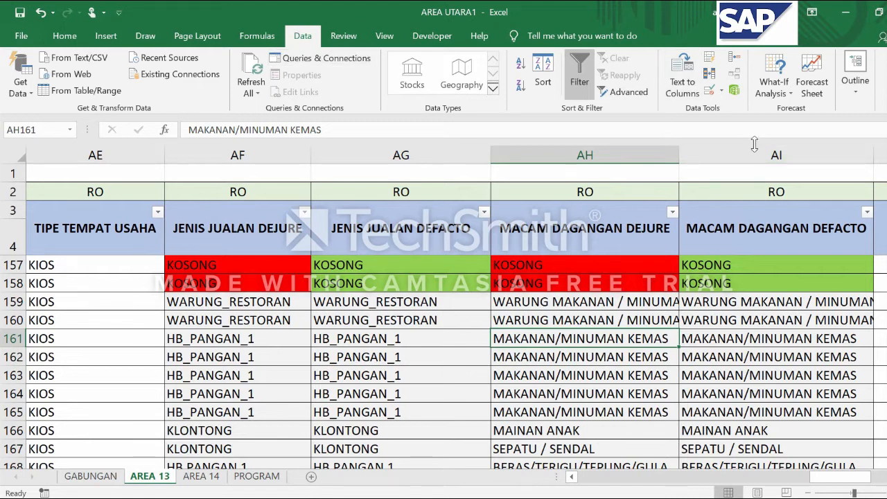
{"action": "left_click", "coordinate": [708, 93]}
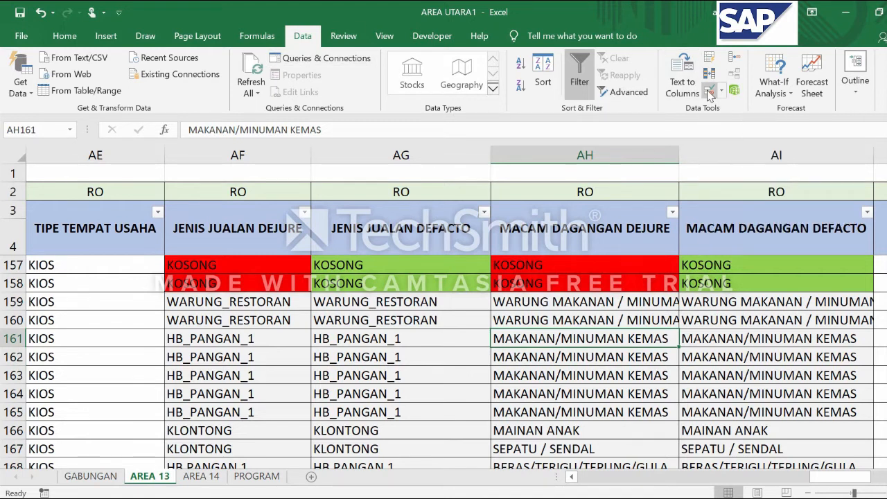
{"action": "left_click", "coordinate": [449, 155]}
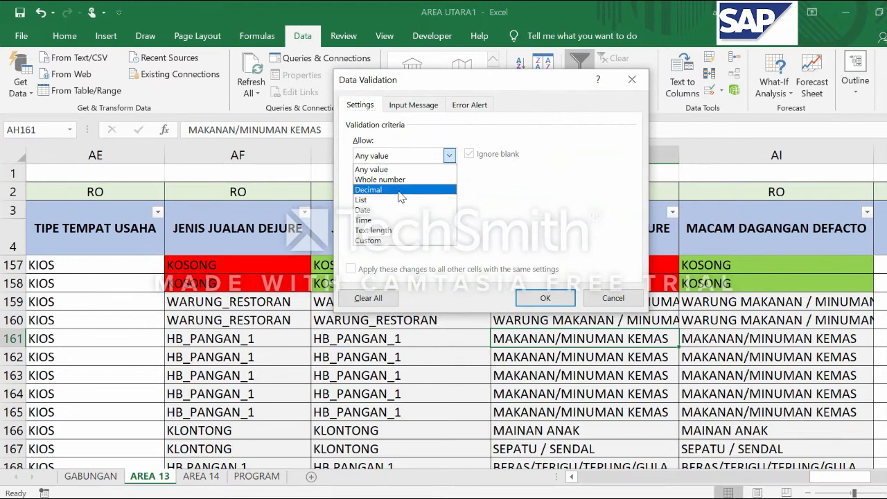
{"action": "left_click", "coordinate": [393, 198]}
{"action": "left_click_drag", "start_coordinate": [475, 83], "coordinate": [632, 88]}
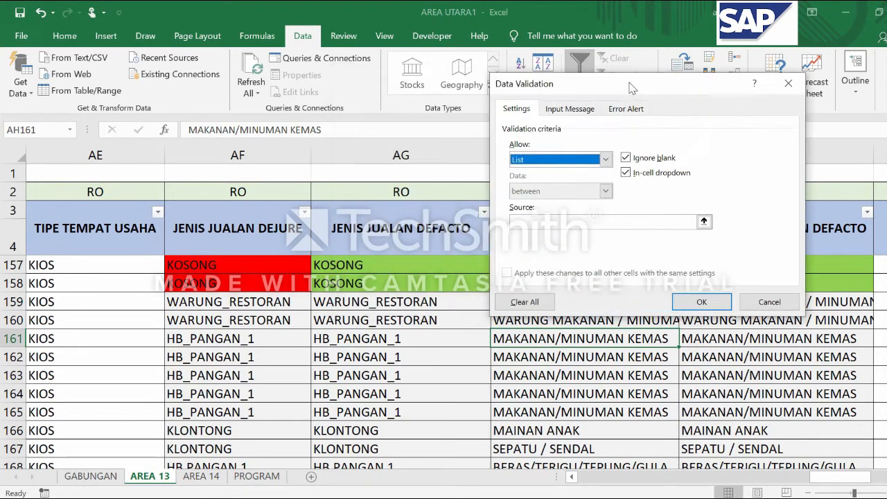
Set the validation list source to an INDIRECT formula referring to $AF161, with only the column fixed, and apply it
{"action": "left_click", "coordinate": [575, 222]}
{"action": "type", "text": "=INDIR"}
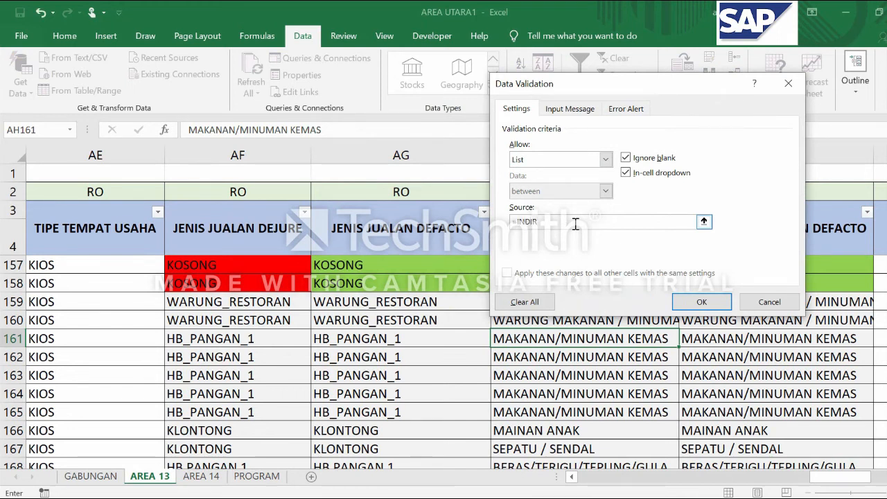
{"action": "type", "text": "ECT("}
{"action": "left_click_drag", "start_coordinate": [651, 86], "coordinate": [617, 81]}
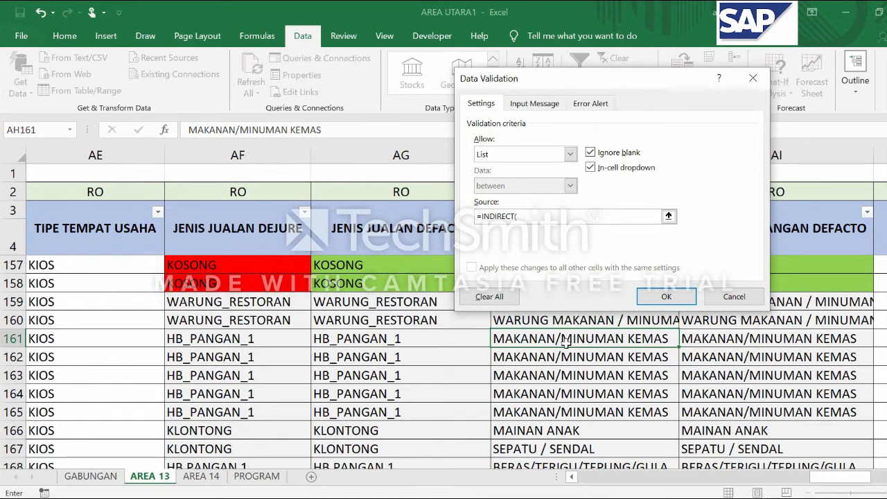
{"action": "left_click", "coordinate": [221, 339]}
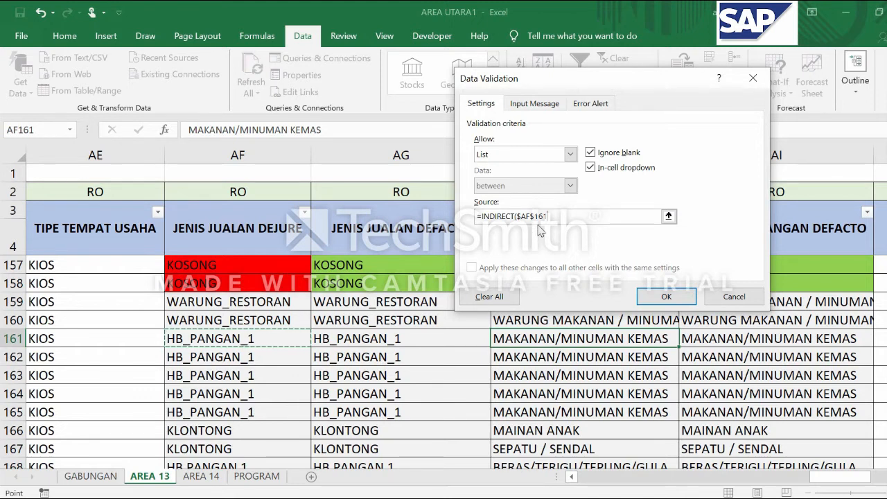
{"action": "left_click", "coordinate": [534, 216]}
{"action": "type", "text": "+$AF$"}
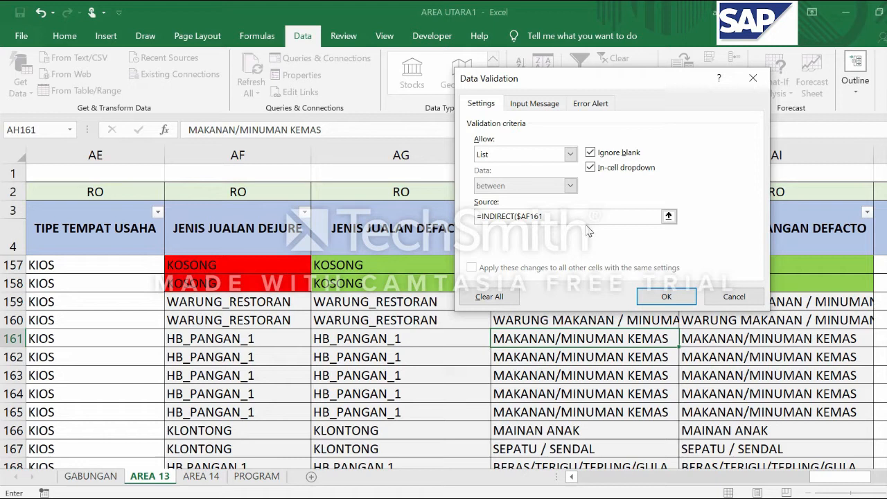
{"action": "key", "text": "BackSpace"}
{"action": "key", "text": "Return"}
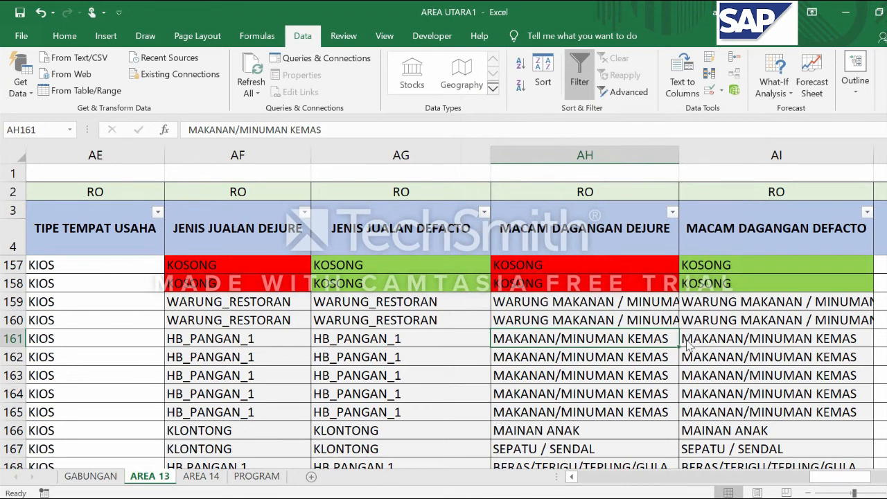
Review the dependent merchandise options offered in AH161 against the sales type in AF161
{"action": "left_click", "coordinate": [659, 342]}
{"action": "left_click", "coordinate": [684, 340]}
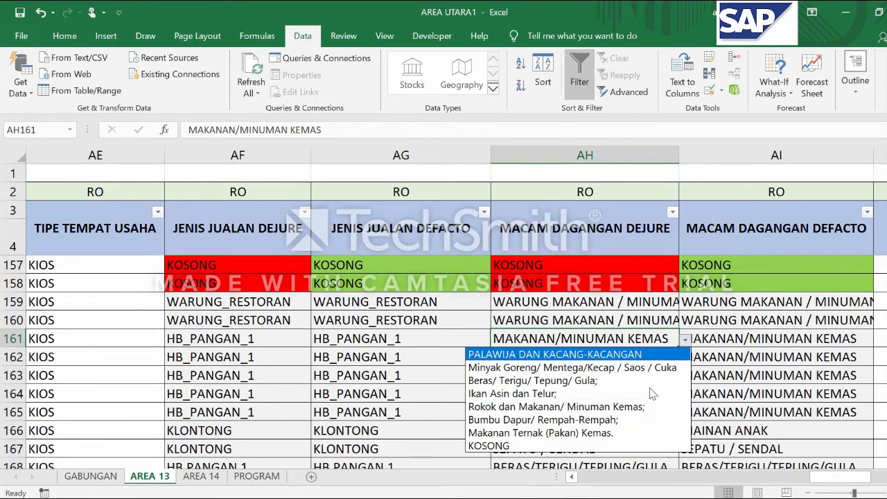
{"action": "left_click", "coordinate": [687, 340]}
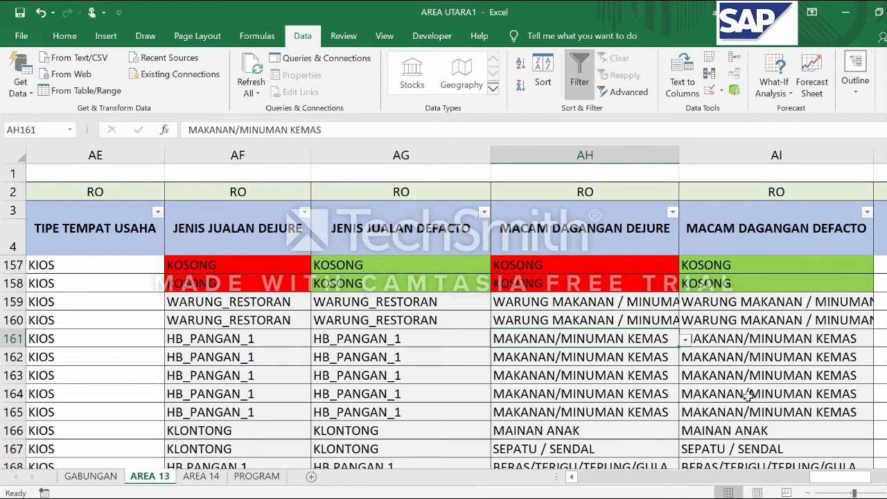
{"action": "left_click", "coordinate": [218, 350]}
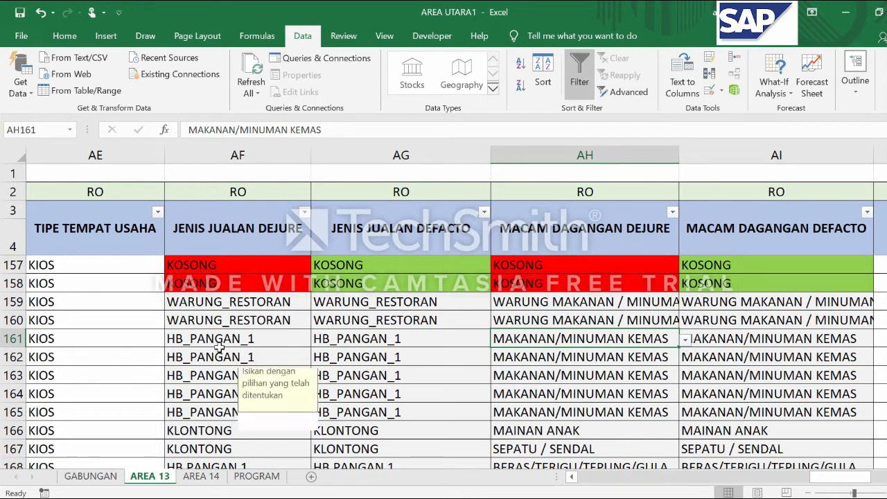
{"action": "left_click", "coordinate": [218, 338]}
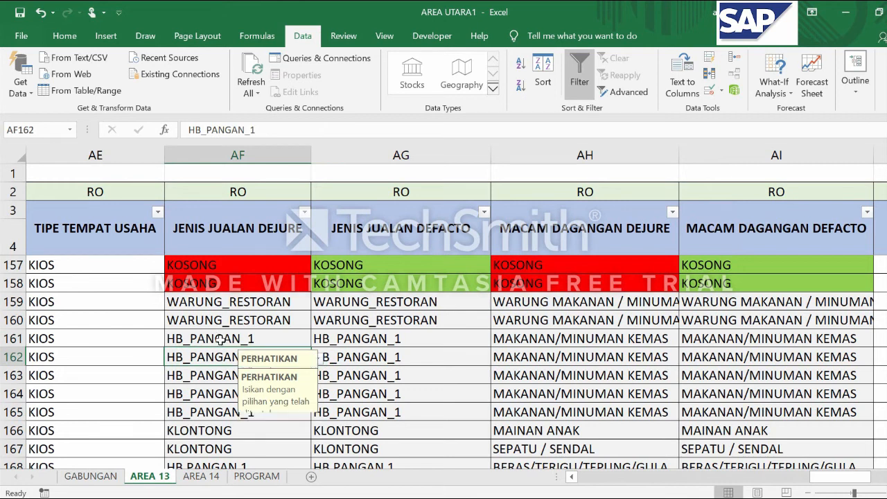
{"action": "left_click", "coordinate": [578, 341]}
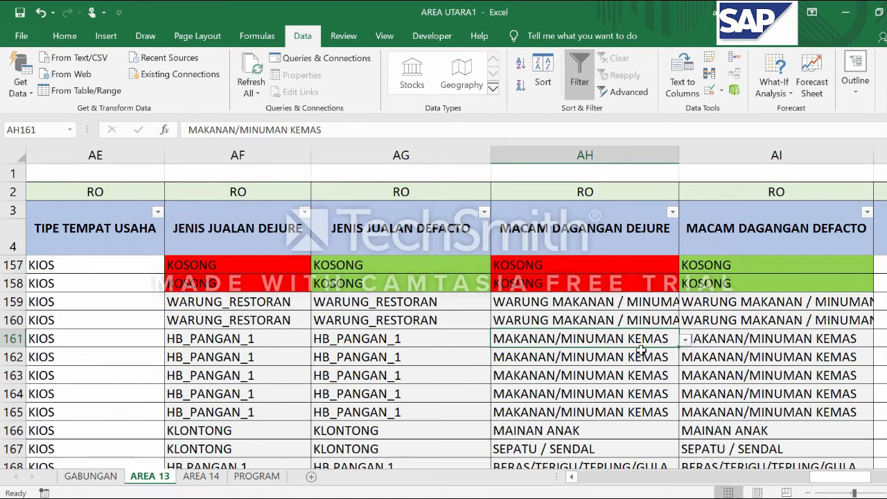
Set the JENIS JUALAN DEJURE entry in AF161 to the predefined option WARUNG_RESTORAN
{"action": "left_click", "coordinate": [263, 339]}
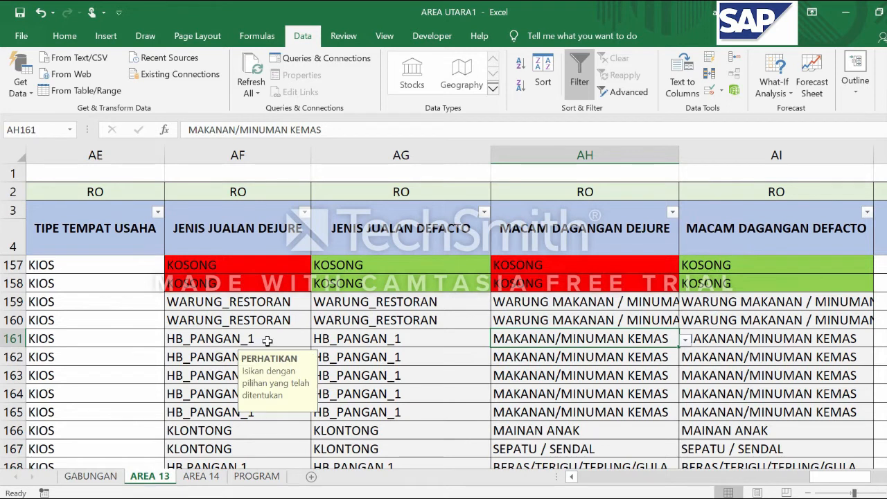
{"action": "left_click", "coordinate": [316, 339]}
{"action": "left_click_drag", "start_coordinate": [311, 383], "coordinate": [311, 407]}
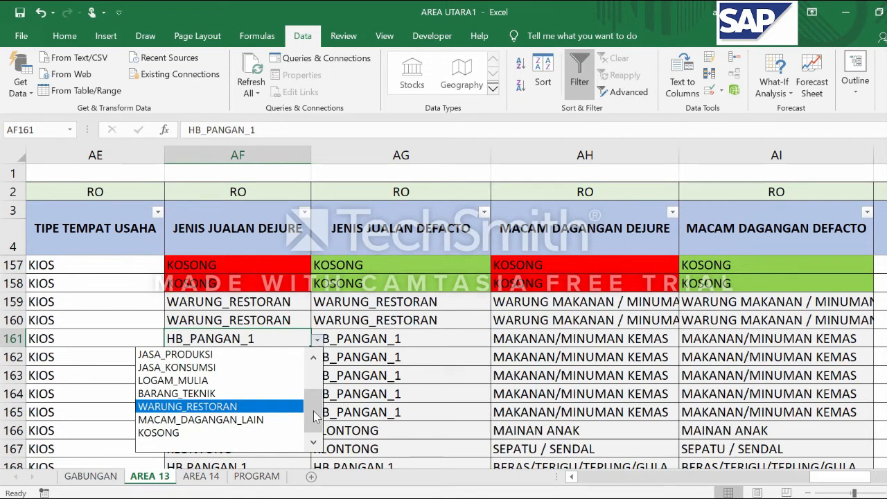
{"action": "key", "text": "Escape"}
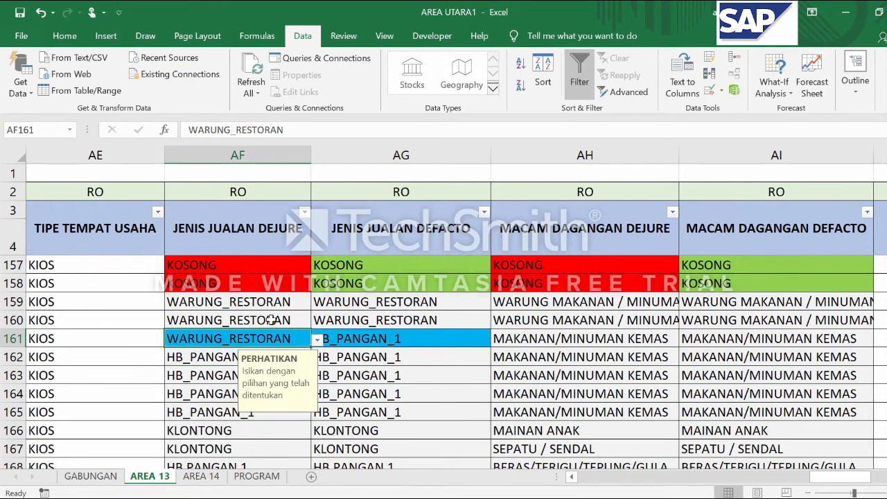
Undo the last sales type change in AF161
{"action": "left_click", "coordinate": [418, 338]}
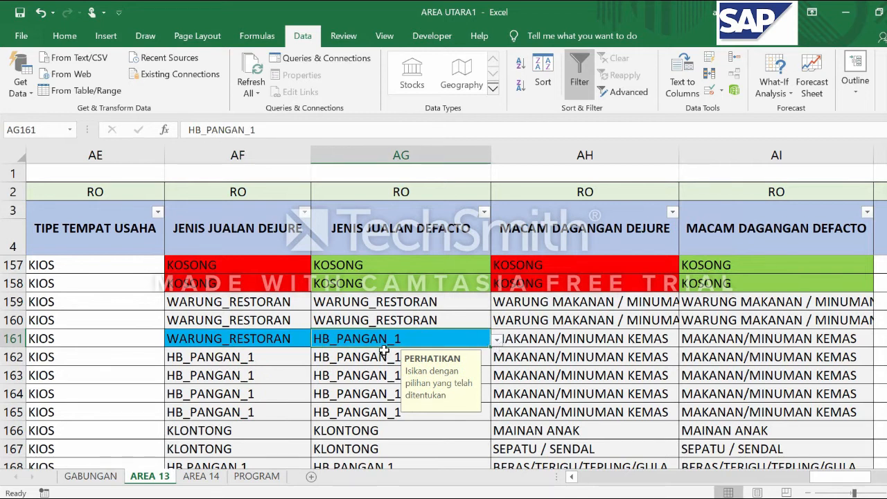
{"action": "key", "text": "ctrl+z"}
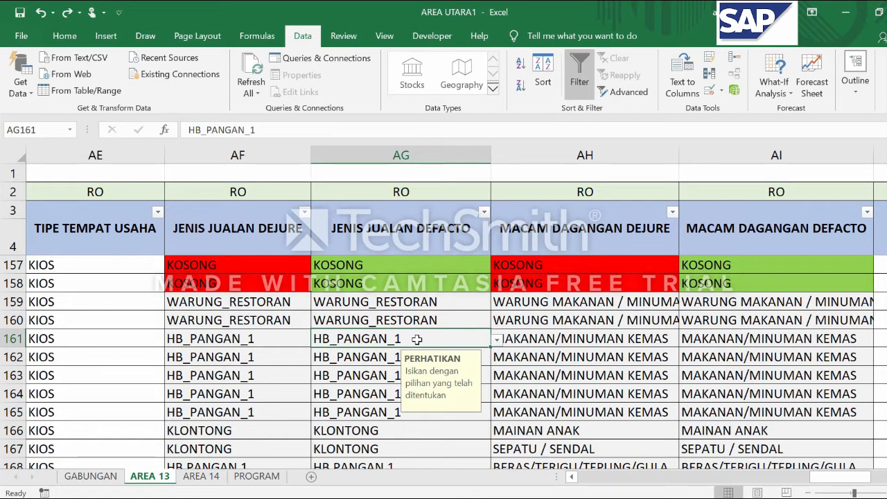
{"action": "key", "text": "Right"}
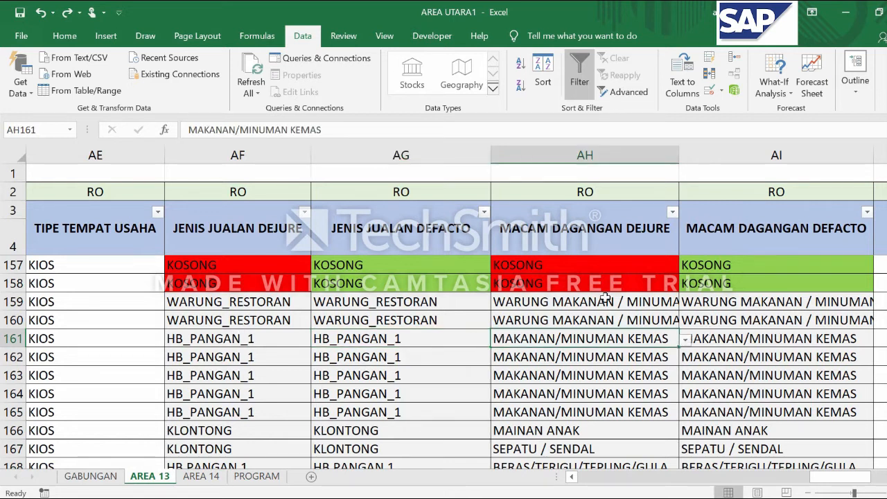
Compare the dejure and defacto sales types in row 161 with their matching merchandise entries in AH161 and AI161
{"action": "left_click", "coordinate": [294, 340]}
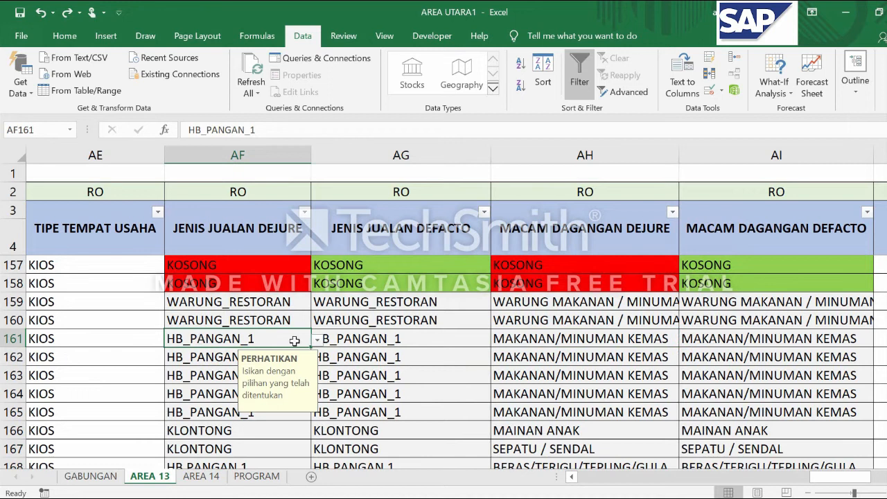
{"action": "left_click", "coordinate": [386, 336]}
{"action": "left_click", "coordinate": [496, 338]}
{"action": "left_click", "coordinate": [758, 338]}
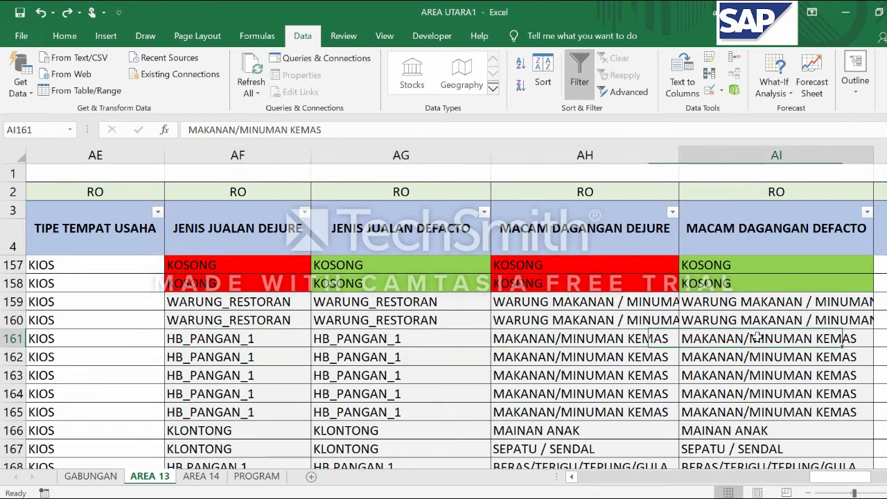
{"action": "left_click", "coordinate": [201, 339]}
{"action": "left_click", "coordinate": [348, 340]}
{"action": "left_click", "coordinate": [524, 336]}
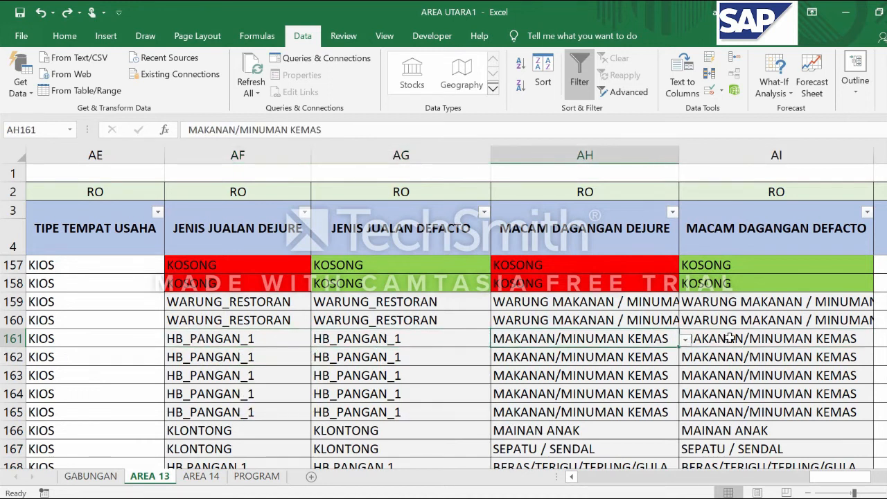
{"action": "left_click", "coordinate": [729, 338]}
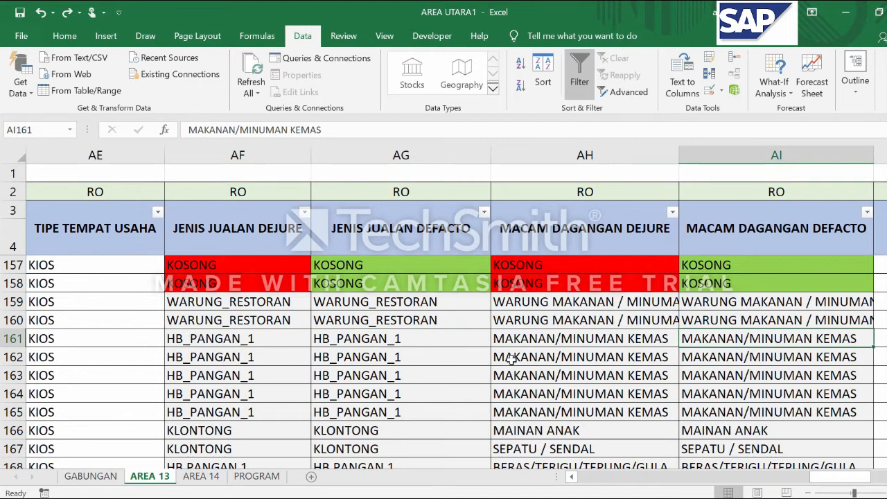
{"action": "left_click", "coordinate": [196, 339]}
{"action": "left_click", "coordinate": [410, 340]}
{"action": "left_click", "coordinate": [537, 342]}
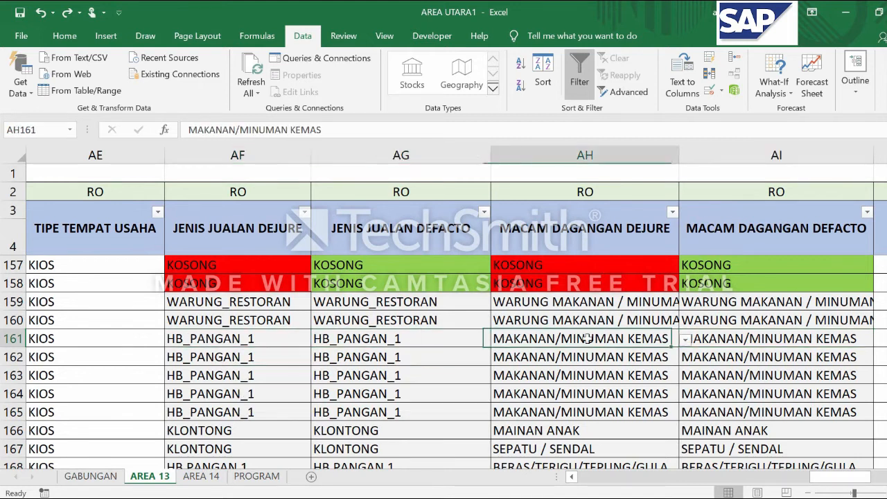
{"action": "left_click", "coordinate": [797, 338]}
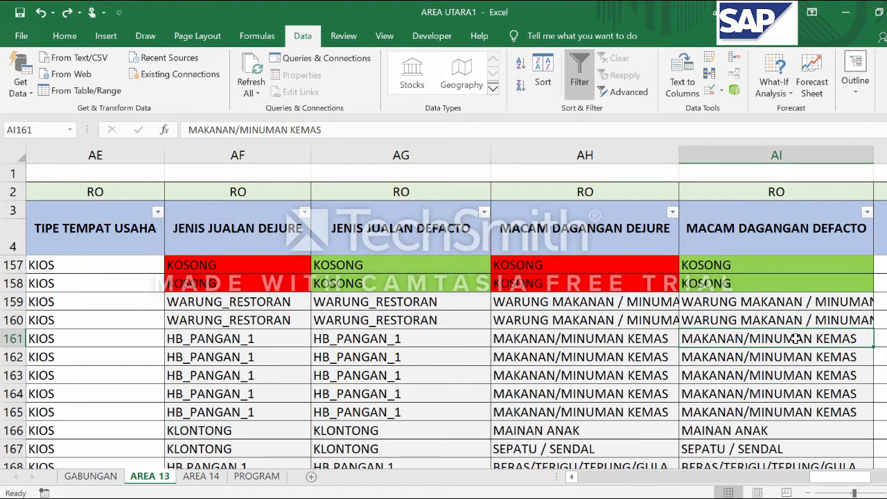
{"action": "left_click", "coordinate": [190, 342]}
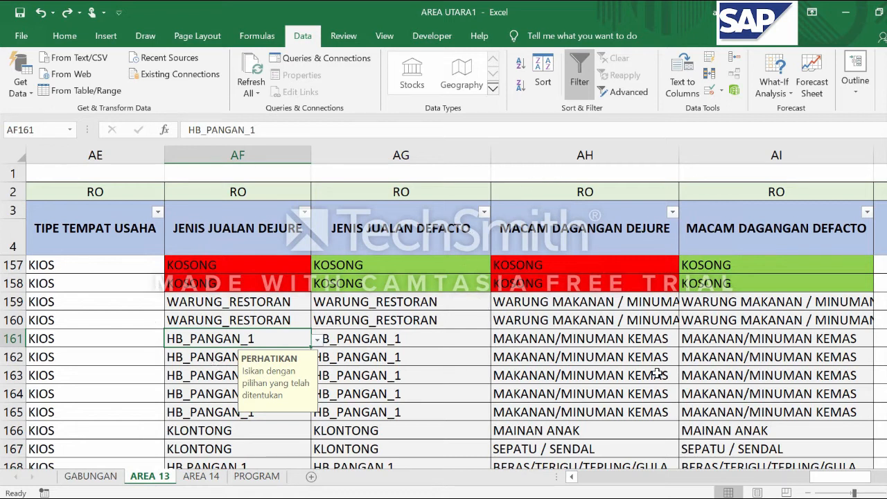
{"action": "left_click", "coordinate": [557, 346]}
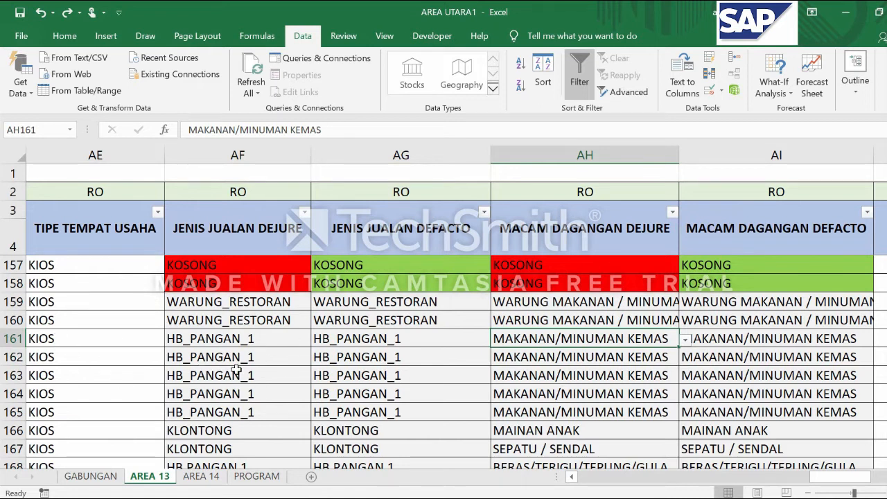
Review the predefined sales type options offered for JENIS JUALAN DEJURE in AF161
{"action": "left_click", "coordinate": [243, 339]}
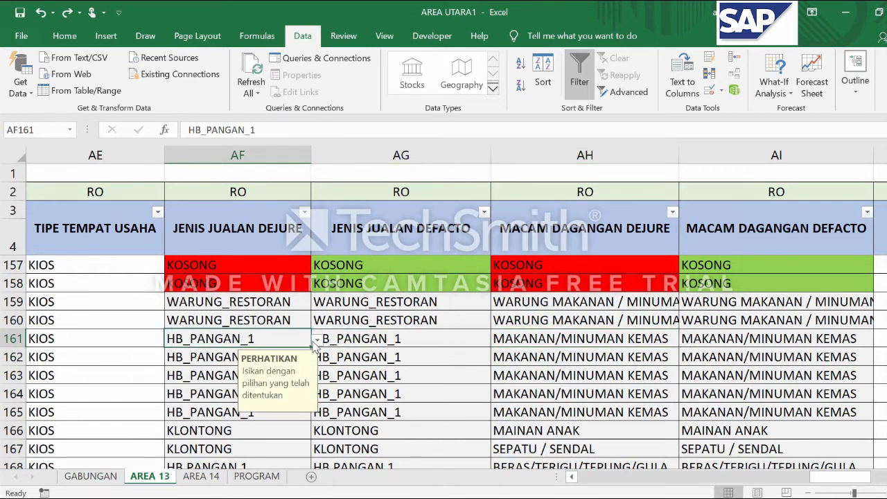
{"action": "left_click", "coordinate": [316, 341]}
{"action": "left_click_drag", "start_coordinate": [314, 395], "coordinate": [315, 416]}
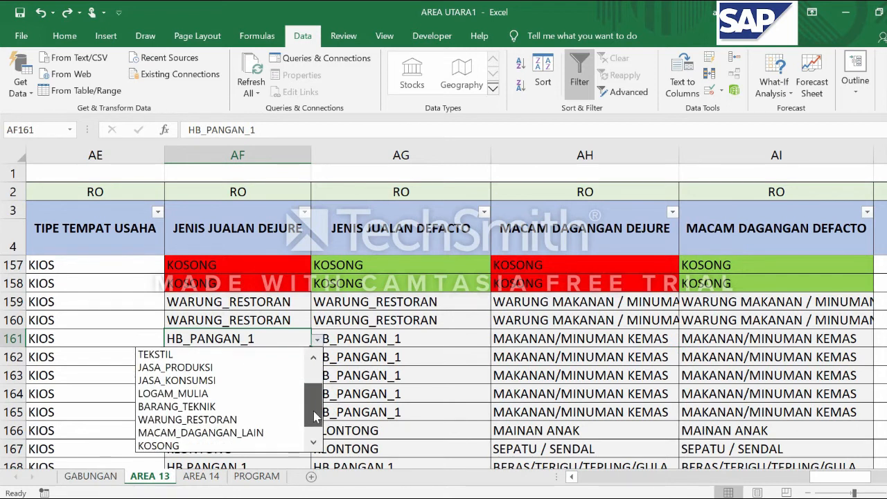
{"action": "key", "text": "Escape"}
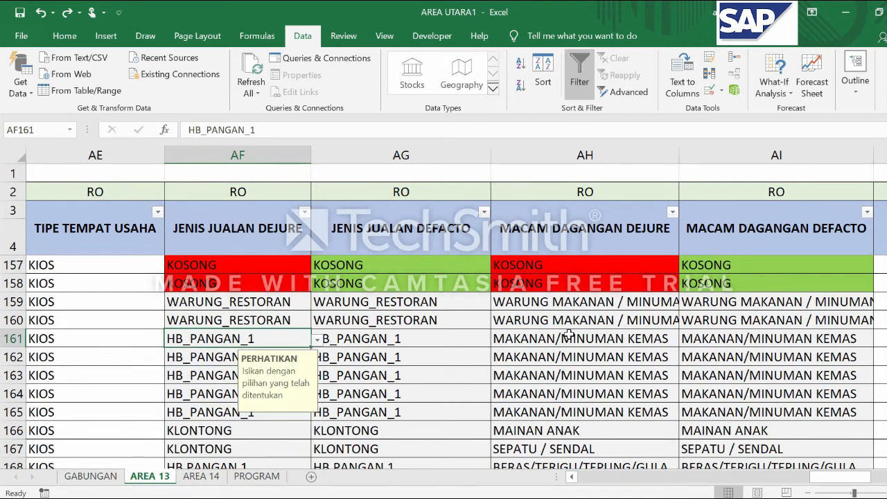
{"action": "left_click", "coordinate": [318, 340]}
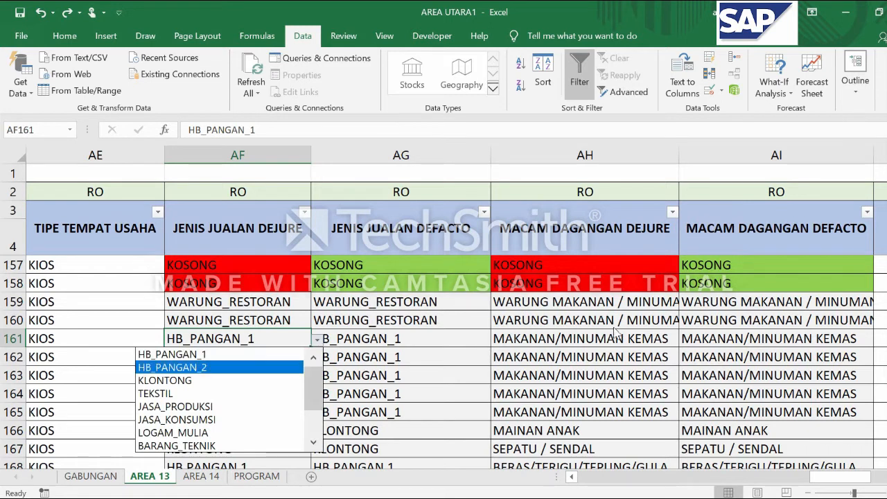
{"action": "key", "text": "Escape"}
Try the KOSONG option for MACAM DAGANGAN DEJURE in AH161 and undo it
{"action": "left_click", "coordinate": [632, 338]}
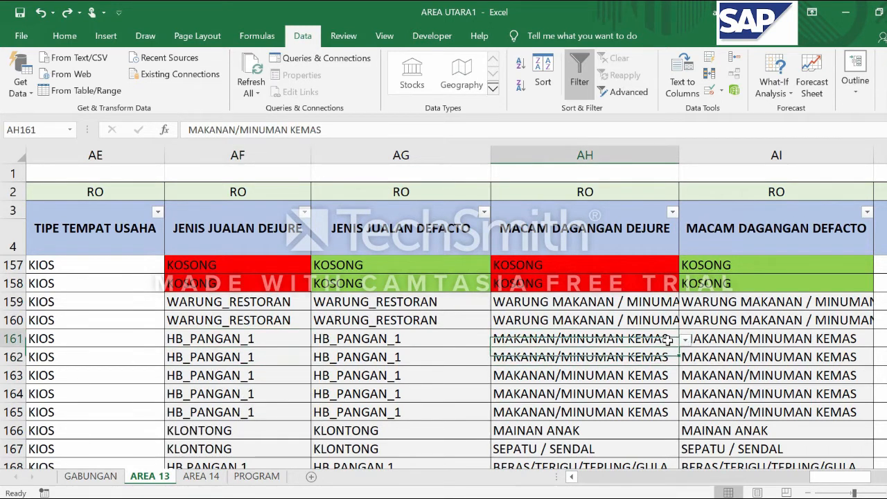
{"action": "left_click", "coordinate": [684, 340]}
{"action": "left_click", "coordinate": [520, 444]}
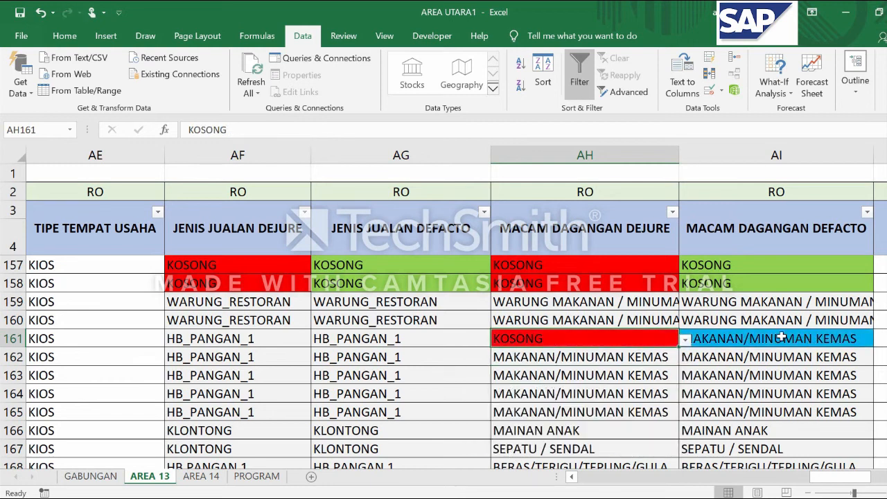
{"action": "key", "text": "ctrl+z"}
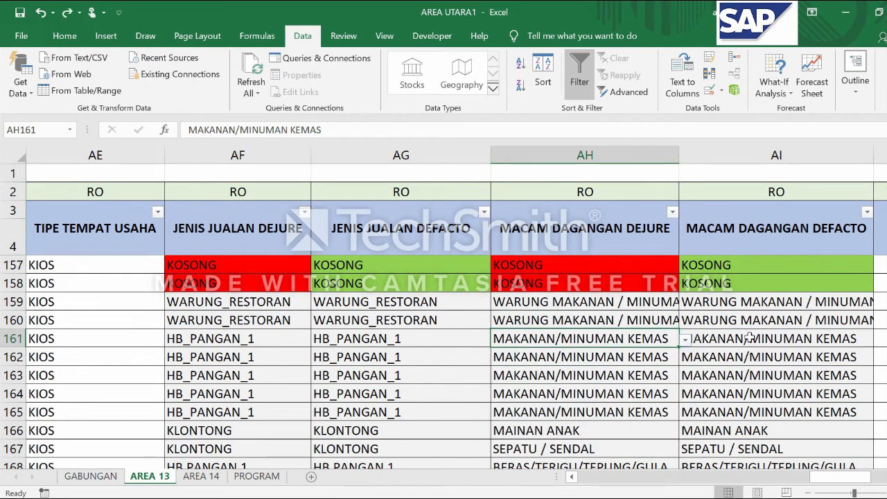
Compare the defacto sales type in AG141 with the defacto merchandise entry in AI141
{"action": "left_click", "coordinate": [728, 393]}
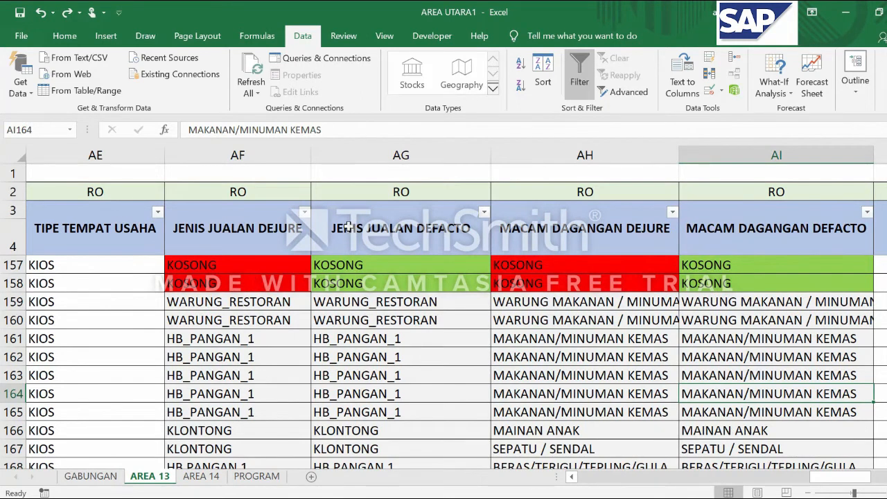
{"action": "left_click", "coordinate": [365, 361]}
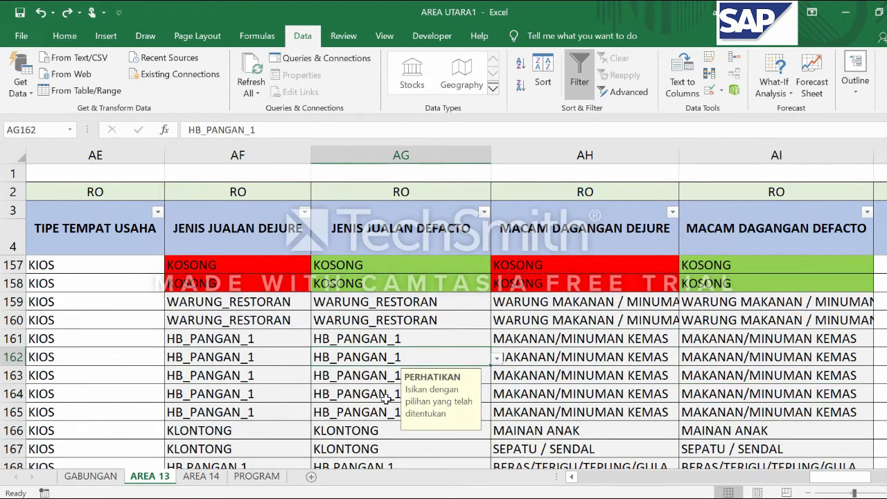
{"action": "scroll", "coordinate": [392, 367], "scroll_direction": "up", "scroll_amount": 6}
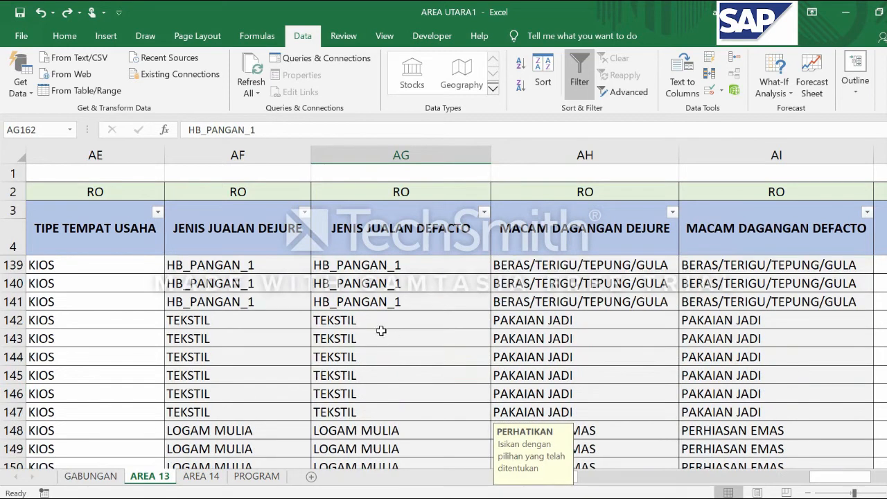
{"action": "left_click", "coordinate": [377, 299]}
{"action": "left_click", "coordinate": [740, 301]}
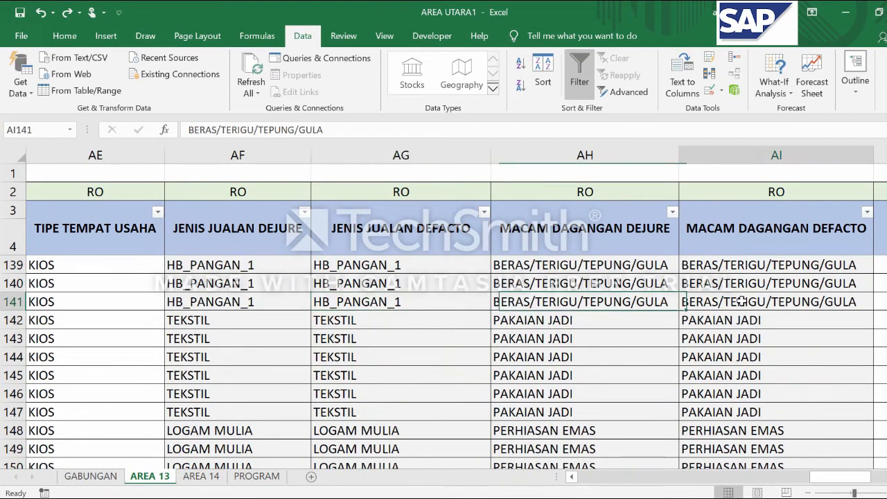
{"action": "left_click", "coordinate": [340, 303]}
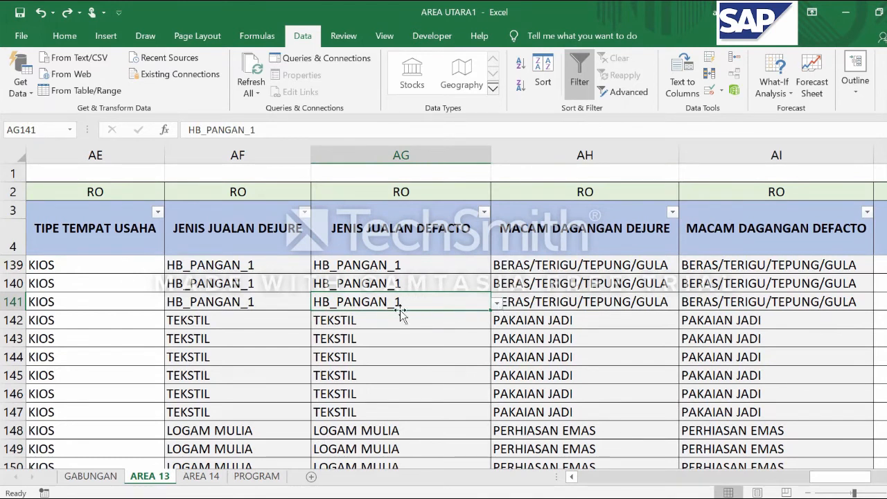
Open data validation for the defacto merchandise cell AI141 and set its allowed criteria to List
{"action": "left_click", "coordinate": [760, 307]}
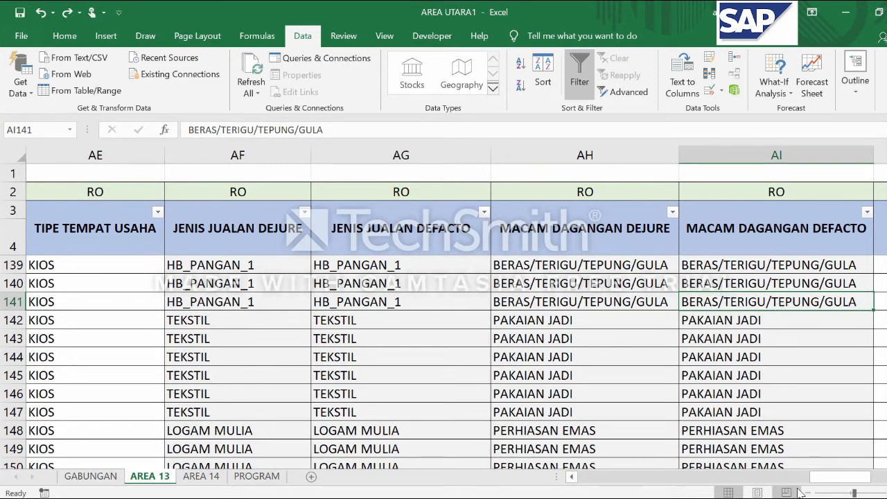
{"action": "left_click_drag", "start_coordinate": [815, 478], "coordinate": [826, 479]}
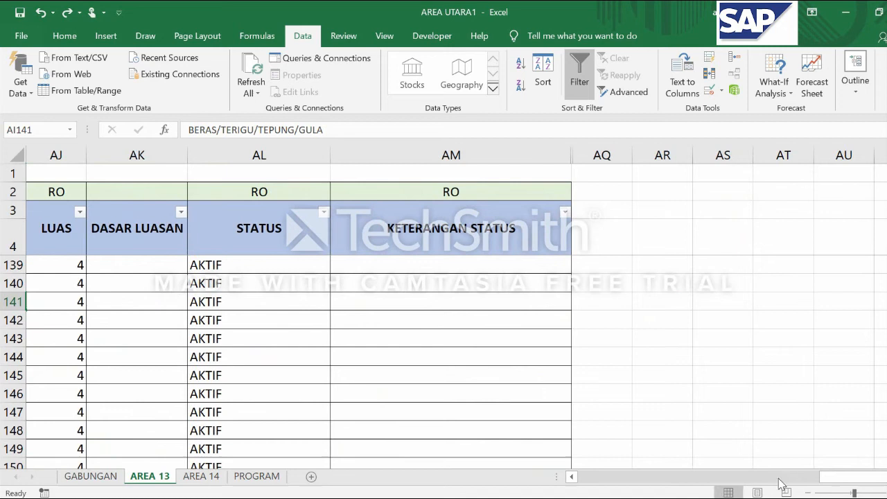
{"action": "left_click", "coordinate": [571, 476]}
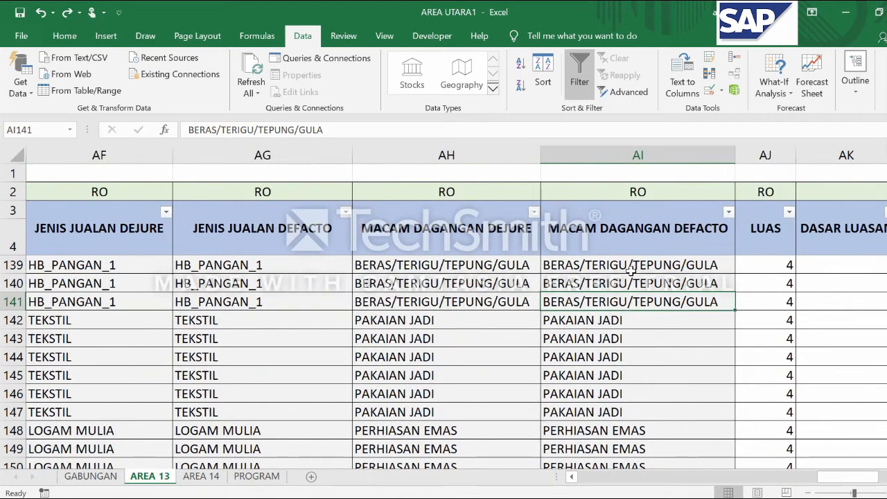
{"action": "left_click", "coordinate": [709, 91]}
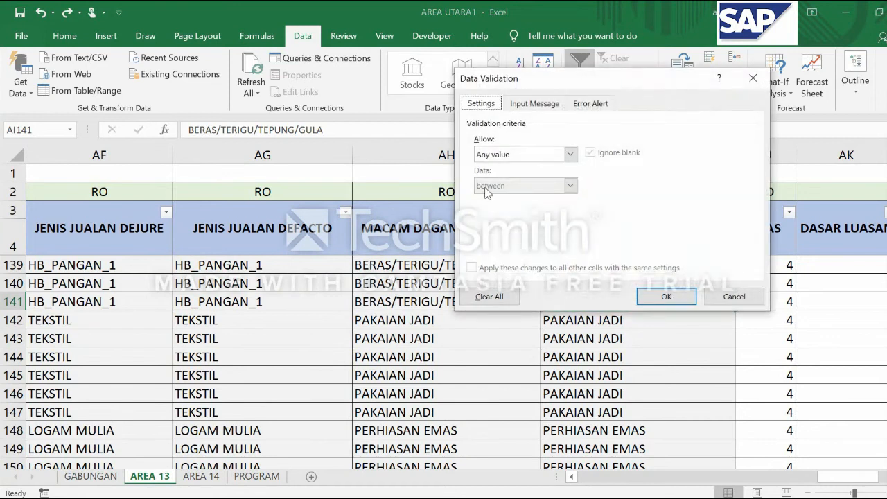
{"action": "left_click", "coordinate": [569, 154]}
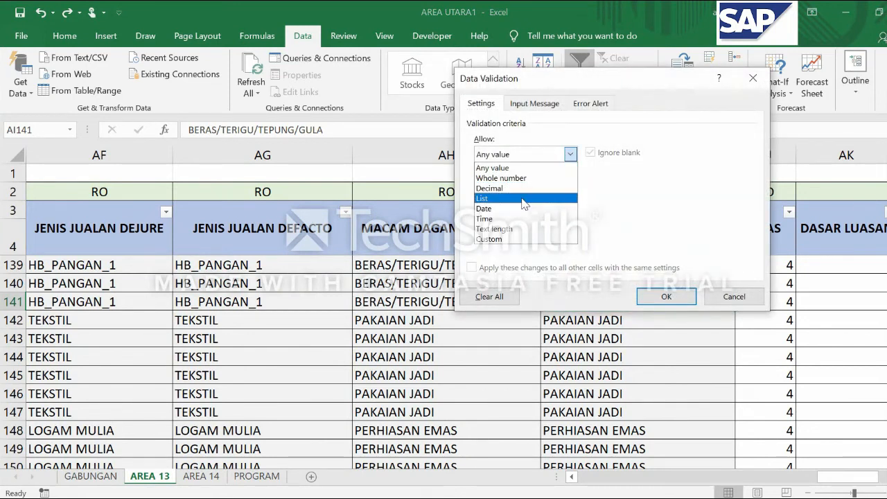
{"action": "left_click", "coordinate": [527, 198]}
Set the validation list source to =INDIRECT(AG141) with a fully relative reference and apply it
{"action": "left_click", "coordinate": [577, 218]}
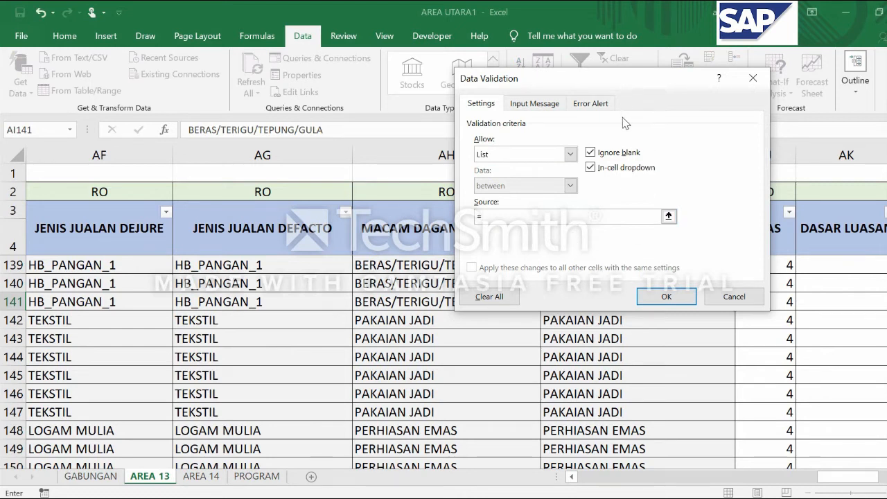
{"action": "left_click_drag", "start_coordinate": [626, 86], "coordinate": [646, 129]}
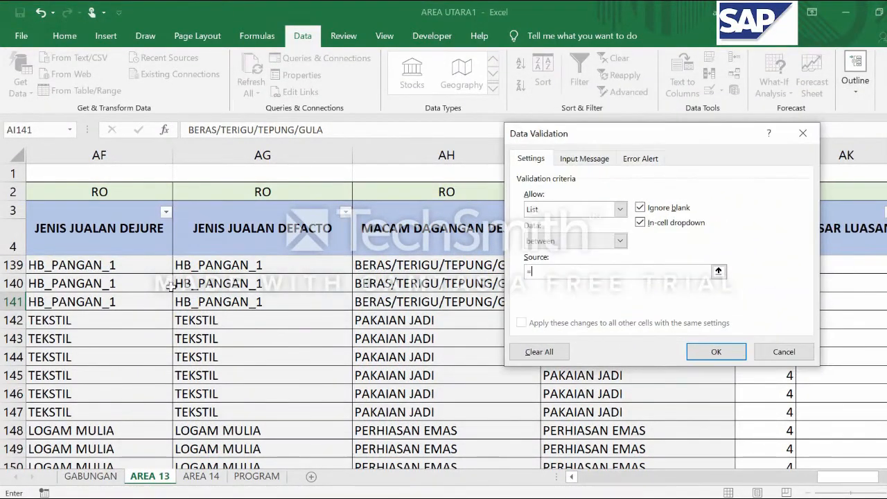
{"action": "left_click", "coordinate": [248, 305]}
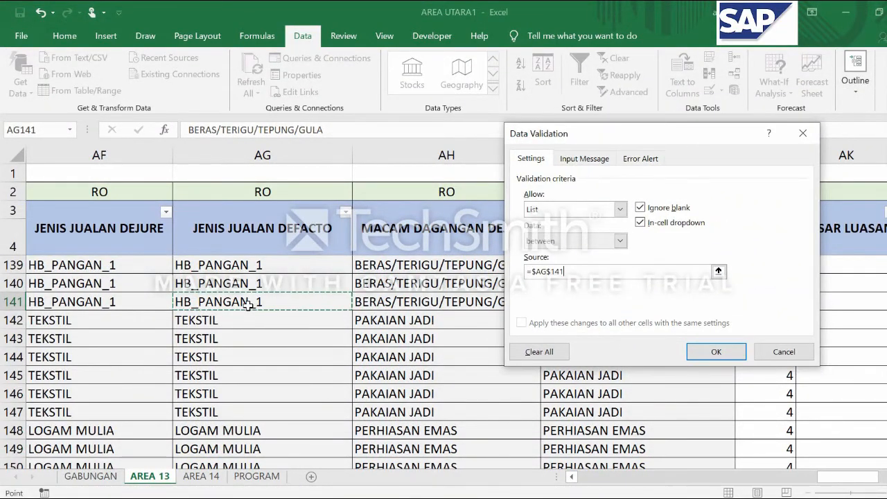
{"action": "key", "text": "BackSpace"}
{"action": "key", "text": "BackSpace"}
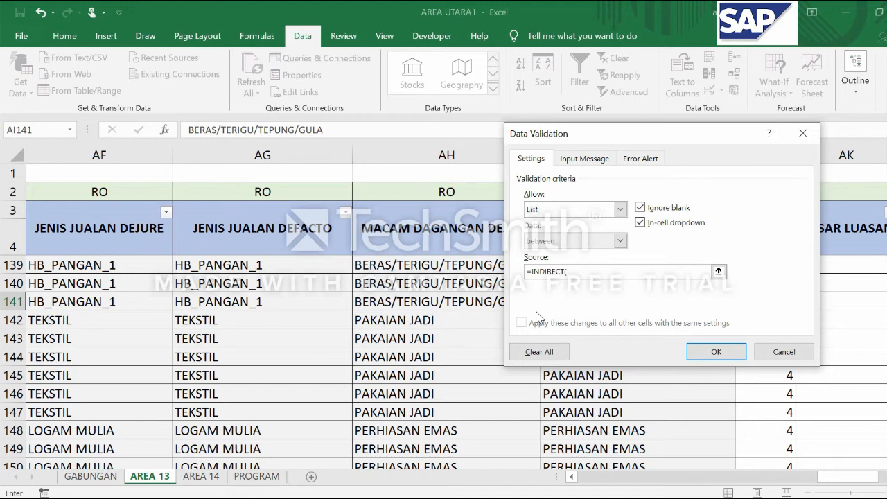
{"action": "left_click", "coordinate": [234, 307]}
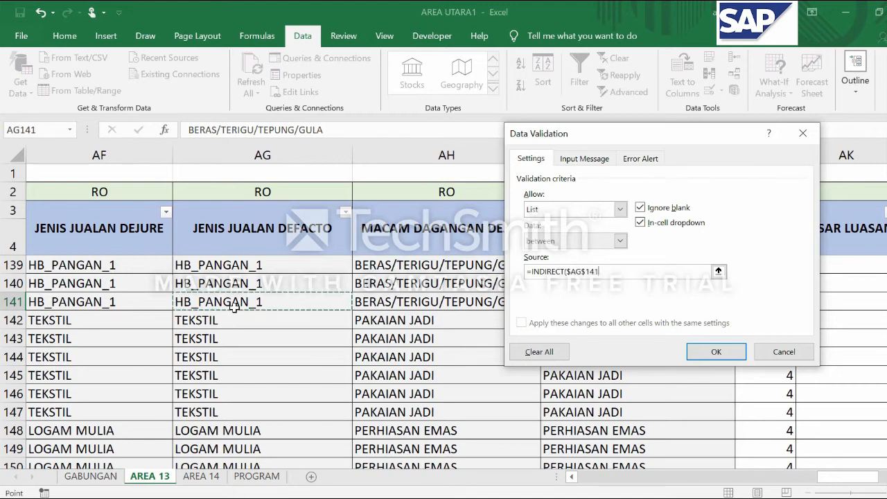
{"action": "left_click", "coordinate": [583, 274]}
{"action": "key", "text": "BackSpace"}
{"action": "left_click", "coordinate": [569, 271]}
{"action": "key", "text": "BackSpace"}
{"action": "left_click", "coordinate": [594, 272]}
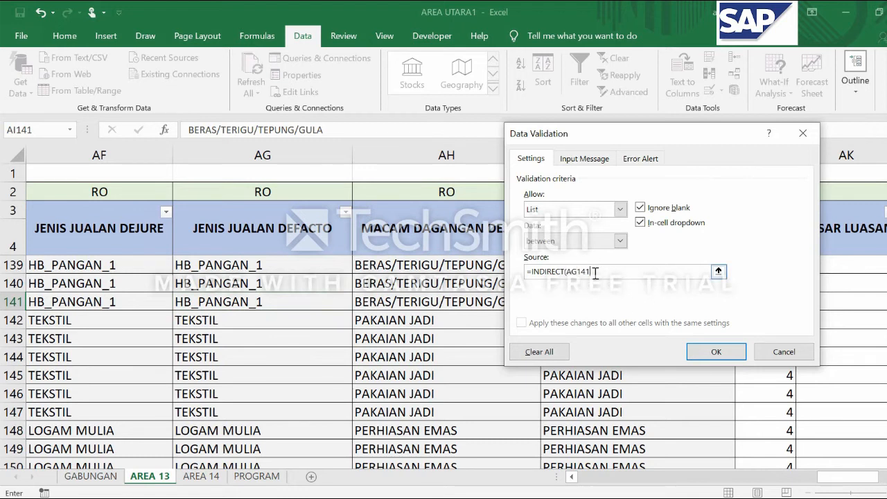
{"action": "left_click", "coordinate": [704, 353]}
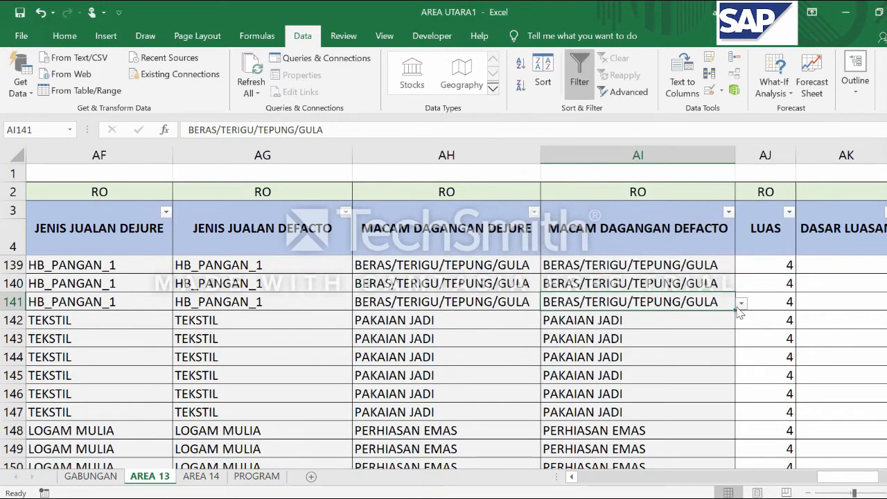
Choose Beras/ Terigu/ Tepung/ Gula; as the defacto merchandise in AI141 and fill it across into the dejure cell AH141
{"action": "left_click", "coordinate": [741, 304]}
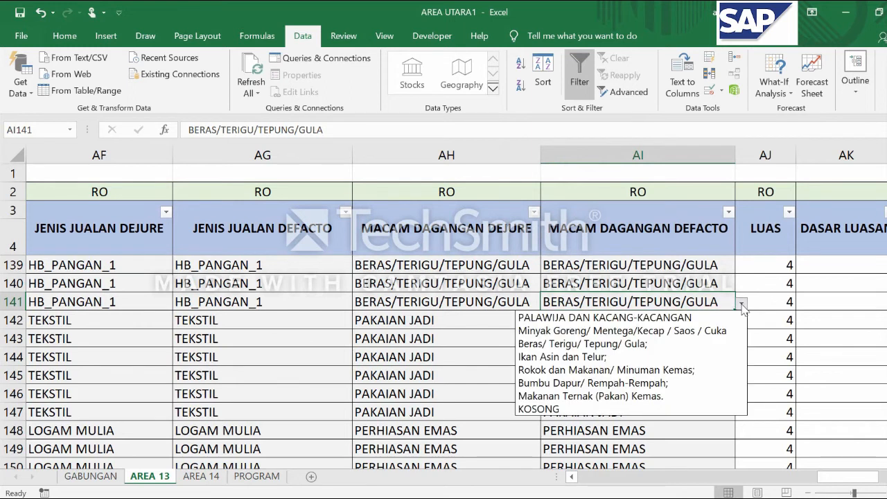
{"action": "left_click", "coordinate": [629, 344]}
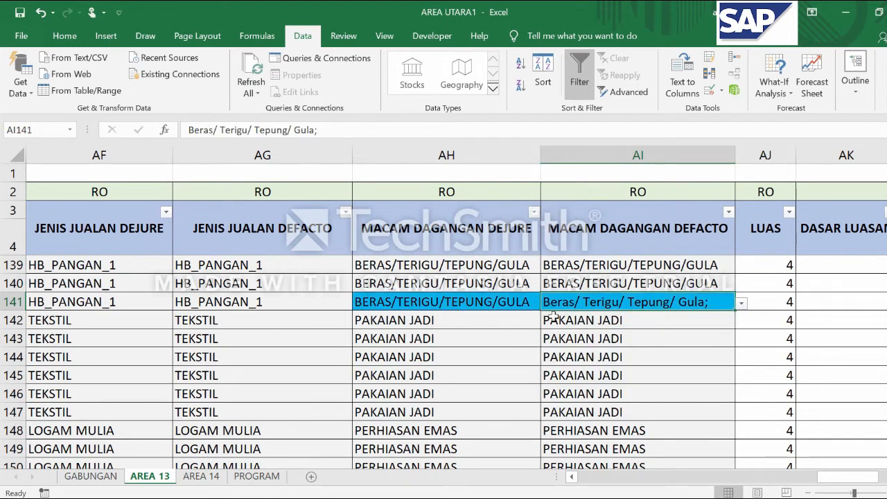
{"action": "left_click_drag", "start_coordinate": [733, 311], "coordinate": [382, 305]}
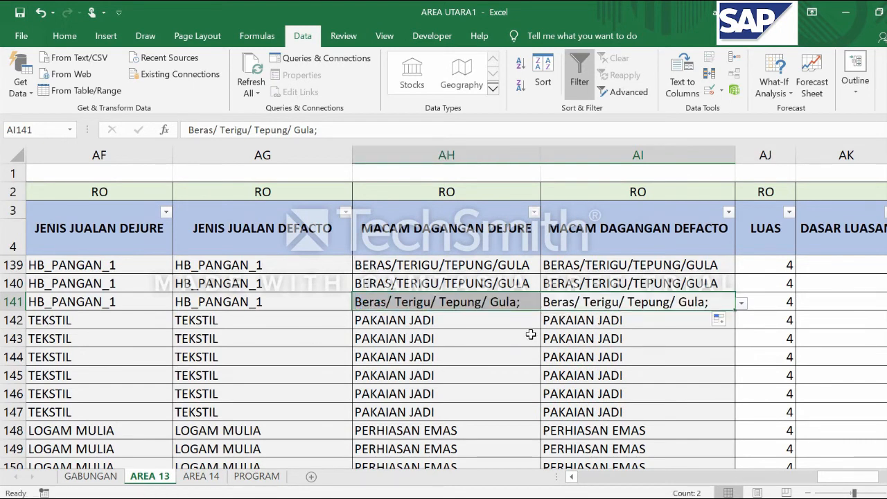
{"action": "scroll", "coordinate": [543, 336], "scroll_direction": "up", "scroll_amount": 3}
{"action": "scroll", "coordinate": [544, 336], "scroll_direction": "down", "scroll_amount": 2}
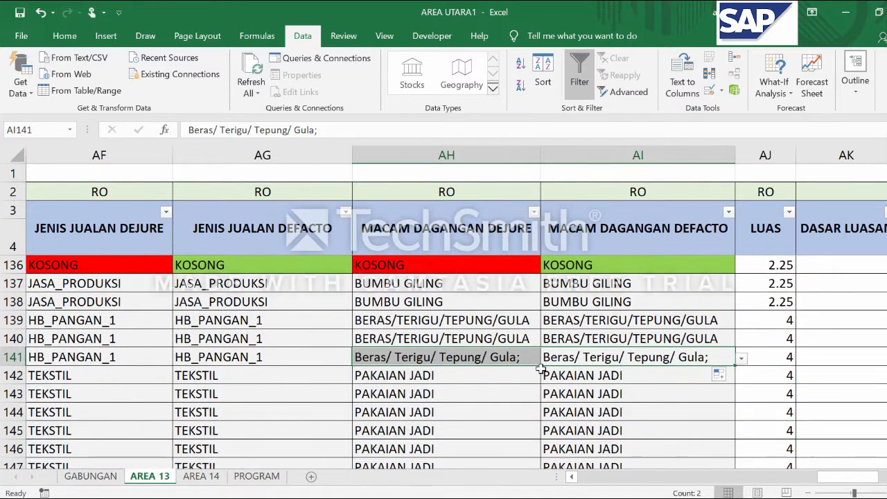
{"action": "scroll", "coordinate": [496, 320], "scroll_direction": "down", "scroll_amount": 1}
Compare the dejure and defacto merchandise entries in rows 141 and 142 with the sales types beside them
{"action": "left_click", "coordinate": [498, 306]}
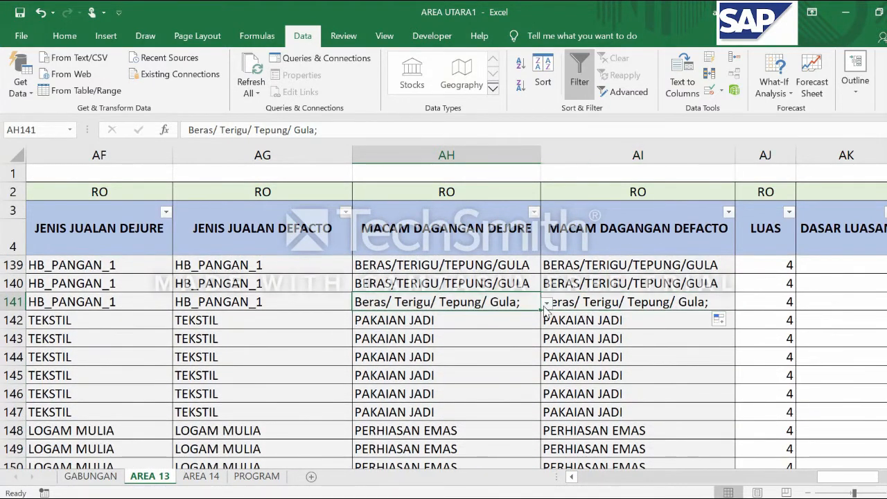
{"action": "scroll", "coordinate": [513, 339], "scroll_direction": "down", "scroll_amount": 1}
{"action": "scroll", "coordinate": [547, 360], "scroll_direction": "up", "scroll_amount": 1}
{"action": "left_click", "coordinate": [246, 321]}
{"action": "left_click", "coordinate": [465, 315]}
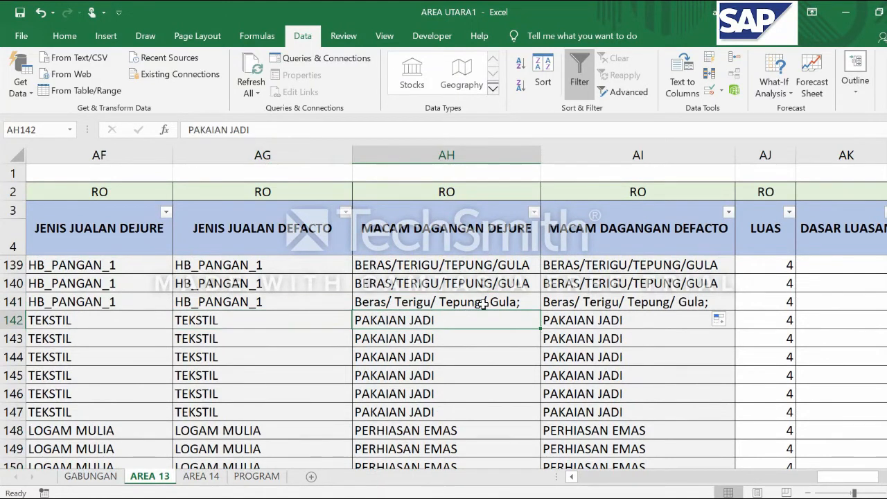
{"action": "left_click", "coordinate": [488, 301]}
{"action": "left_click", "coordinate": [701, 307]}
{"action": "left_click", "coordinate": [460, 312]}
{"action": "left_click", "coordinate": [457, 308]}
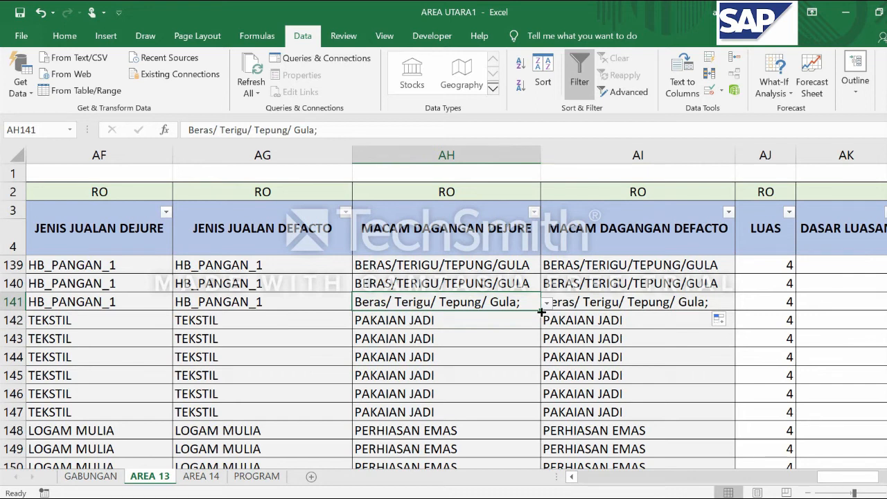
Fill AH141 with its dependent list down into AH142 and choose Pakaian Jadi/ Garmen; as the dejure merchandise there
{"action": "left_click", "coordinate": [512, 320]}
{"action": "left_click", "coordinate": [505, 299]}
{"action": "mouse_move", "coordinate": [539, 311]}
{"action": "left_mouse_down"}
{"action": "mouse_move", "coordinate": [536, 319]}
{"action": "mouse_move", "coordinate": [564, 323]}
{"action": "mouse_move", "coordinate": [540, 320]}
{"action": "left_mouse_up"}
{"action": "left_click", "coordinate": [510, 322]}
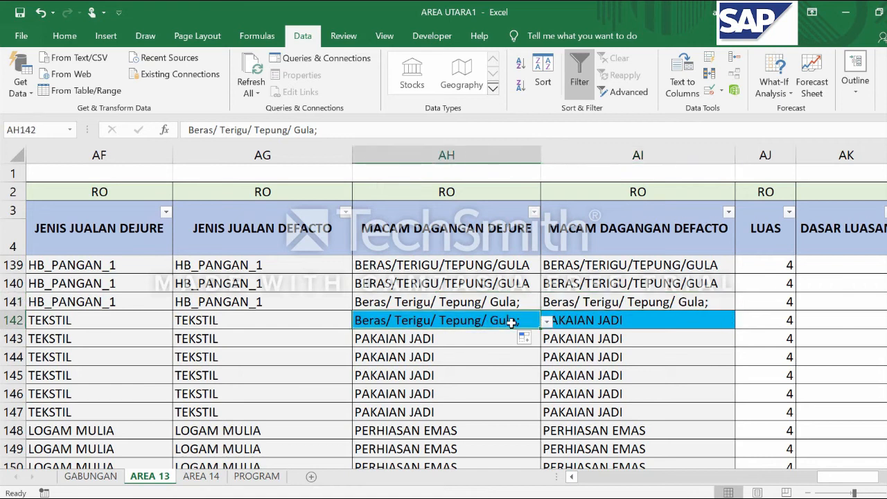
{"action": "left_click", "coordinate": [548, 322]}
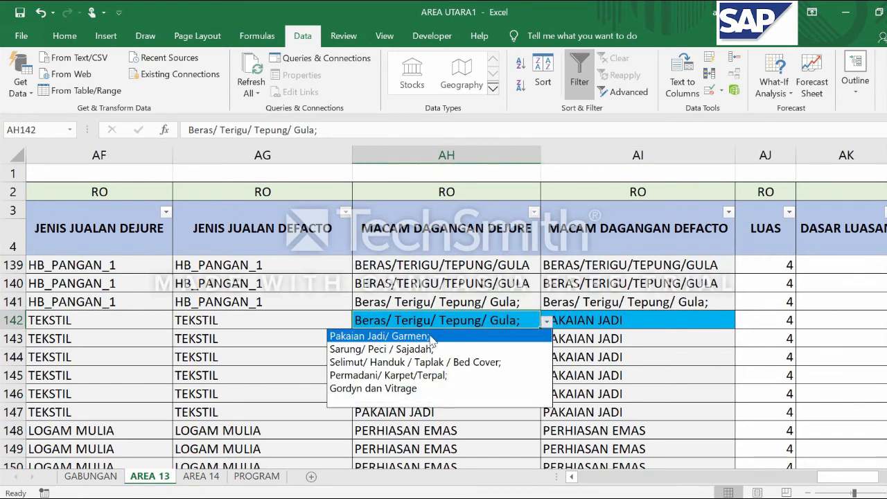
{"action": "left_click", "coordinate": [388, 336]}
Fill AI141 with its dependent list down into AI142 and choose Pakaian Jadi/ Garmen; as the defacto merchandise there
{"action": "left_click", "coordinate": [680, 302]}
{"action": "left_click_drag", "start_coordinate": [735, 311], "coordinate": [733, 326]}
{"action": "left_click", "coordinate": [683, 320]}
{"action": "key", "text": "alt+Down"}
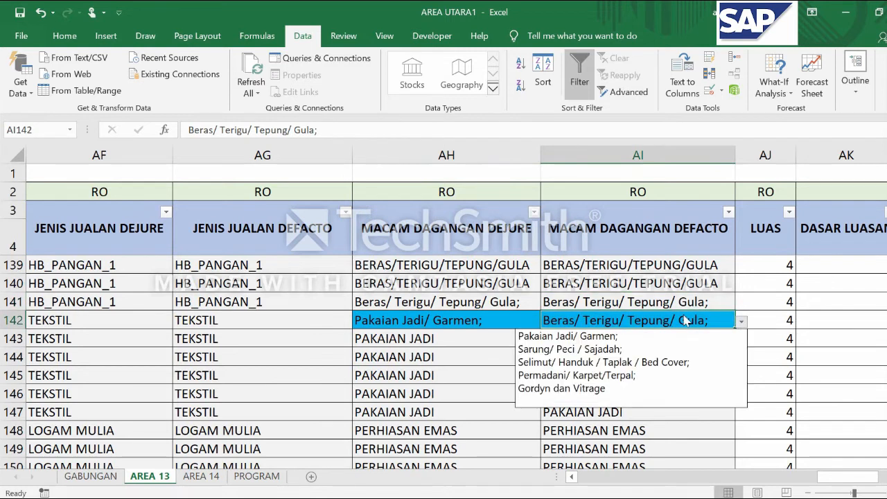
{"action": "left_click", "coordinate": [524, 337]}
Try emptying the dejure merchandise cell AH142 and choose Pakaian Jadi/ Garmen; for it again from its list
{"action": "left_click", "coordinate": [451, 325]}
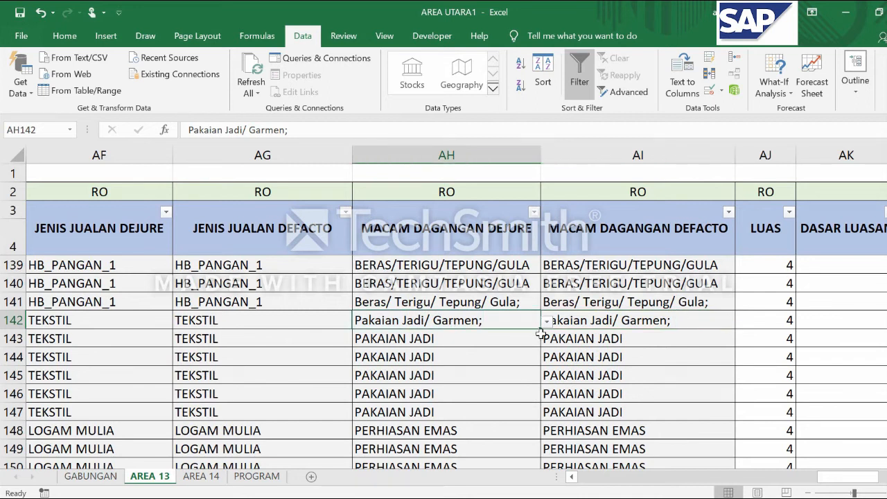
{"action": "left_click", "coordinate": [546, 323]}
{"action": "left_click", "coordinate": [525, 421]}
{"action": "key", "text": "Delete"}
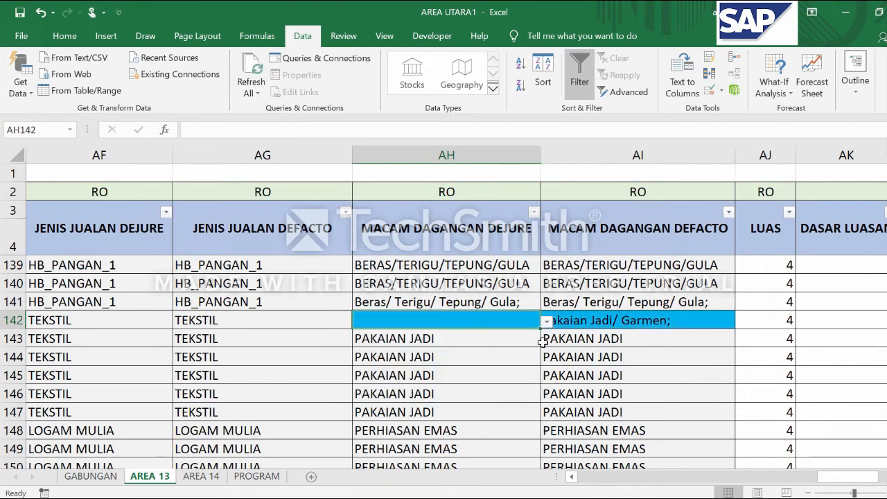
{"action": "left_click", "coordinate": [547, 323]}
{"action": "left_click", "coordinate": [524, 337]}
Fill Pakaian Jadi/ Garmen; from AH142 and AI142 down both merchandise columns through row 147, the last TEKSTIL row
{"action": "left_click", "coordinate": [537, 323]}
{"action": "left_click_drag", "start_coordinate": [540, 329], "coordinate": [521, 418]}
{"action": "left_click", "coordinate": [730, 320]}
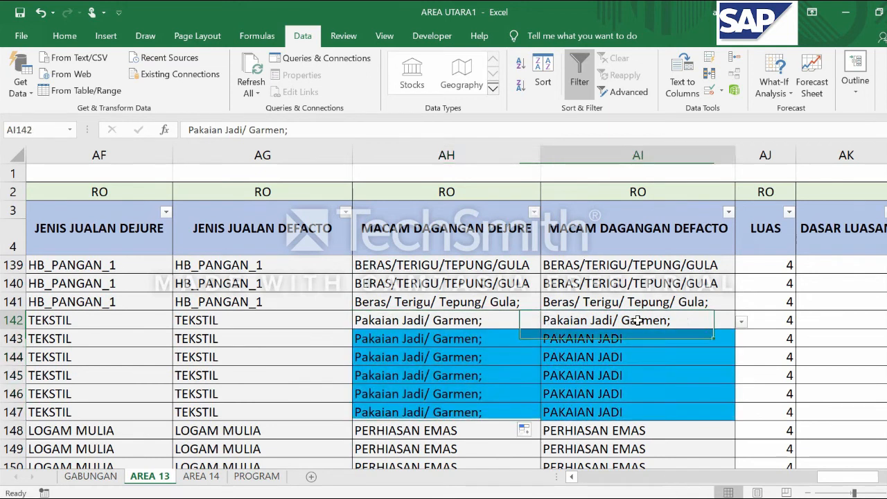
{"action": "left_click_drag", "start_coordinate": [737, 330], "coordinate": [732, 419]}
{"action": "scroll", "coordinate": [634, 411], "scroll_direction": "down", "scroll_amount": 2}
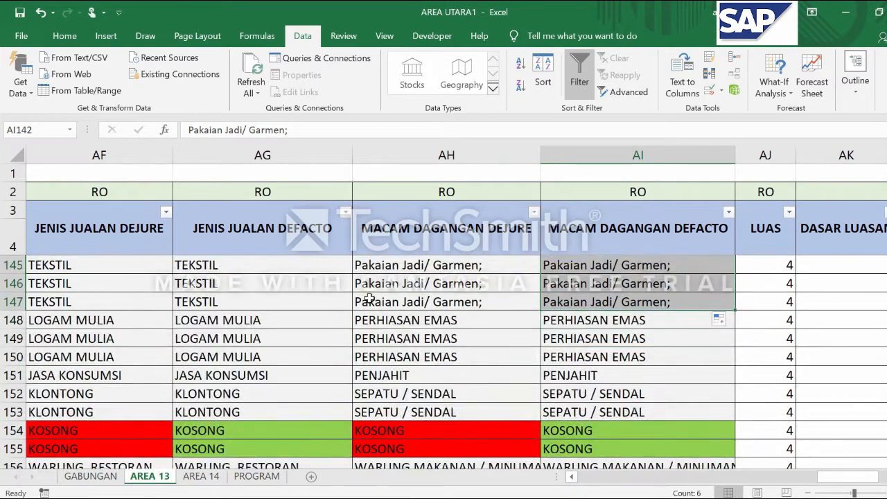
Review the filled merchandise columns and check how decimal values are written in the LUAS column
{"action": "left_click", "coordinate": [261, 325]}
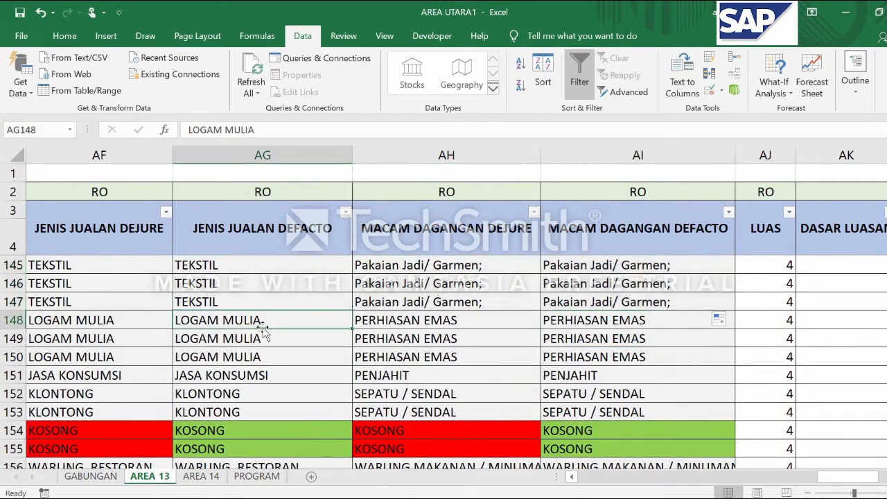
{"action": "left_click", "coordinate": [478, 303]}
{"action": "scroll", "coordinate": [594, 312], "scroll_direction": "up", "scroll_amount": 5}
{"action": "scroll", "coordinate": [593, 311], "scroll_direction": "up", "scroll_amount": 4}
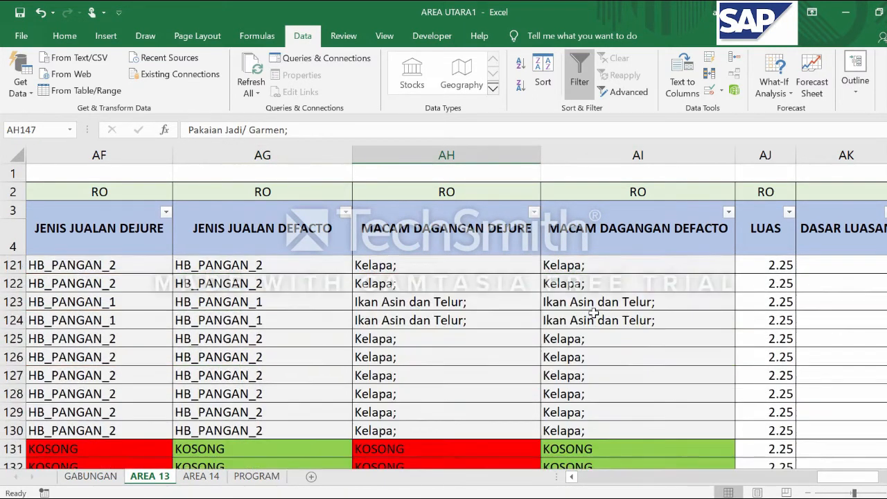
{"action": "key", "text": "Right"}
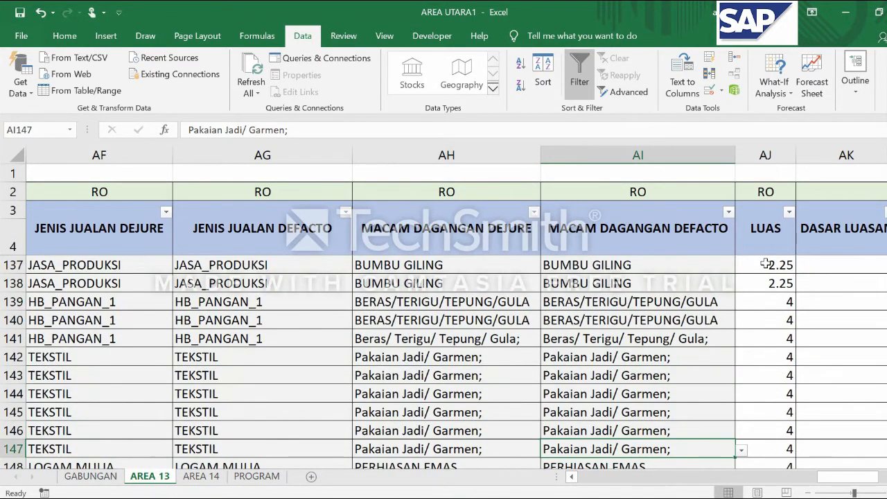
{"action": "left_click", "coordinate": [761, 262]}
{"action": "left_click", "coordinate": [765, 154]}
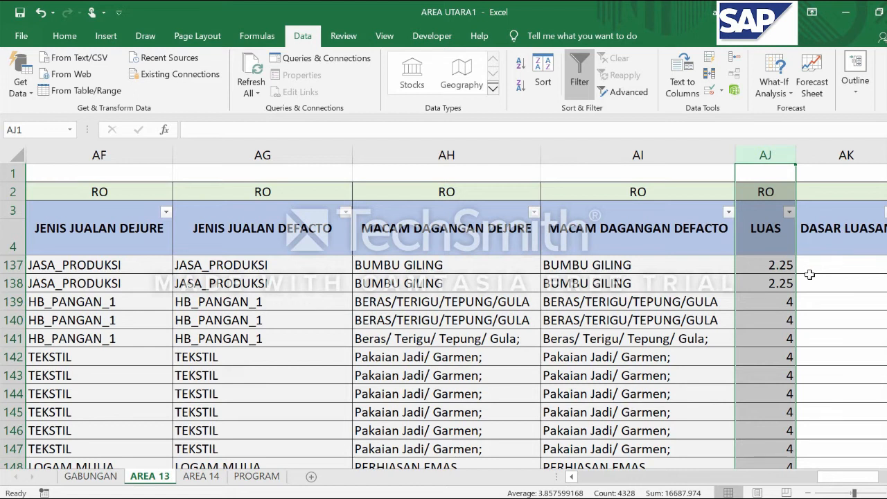
{"action": "left_click", "coordinate": [755, 300]}
{"action": "left_click", "coordinate": [765, 274]}
{"action": "left_click", "coordinate": [766, 266]}
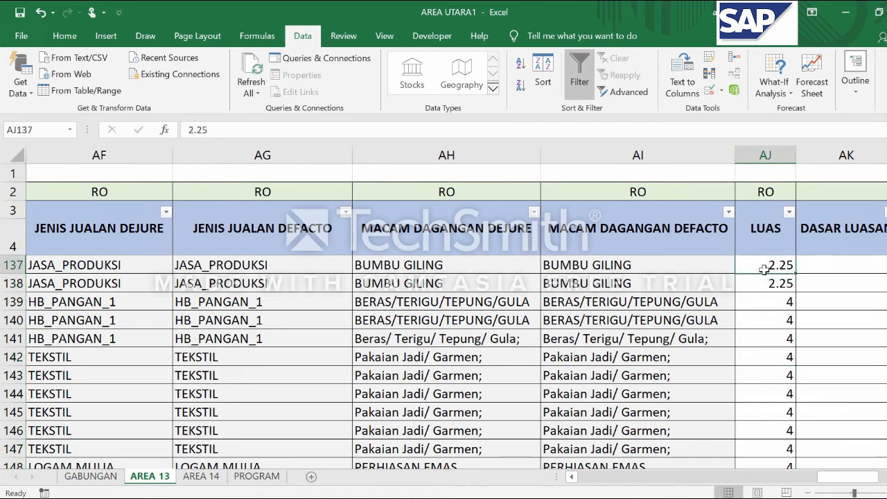
{"action": "left_click", "coordinate": [769, 293]}
Enter 2,25 with a decimal comma in the LUAS cells AJ137 and AJ138
{"action": "left_click", "coordinate": [765, 261]}
{"action": "type", "text": "2,2"}
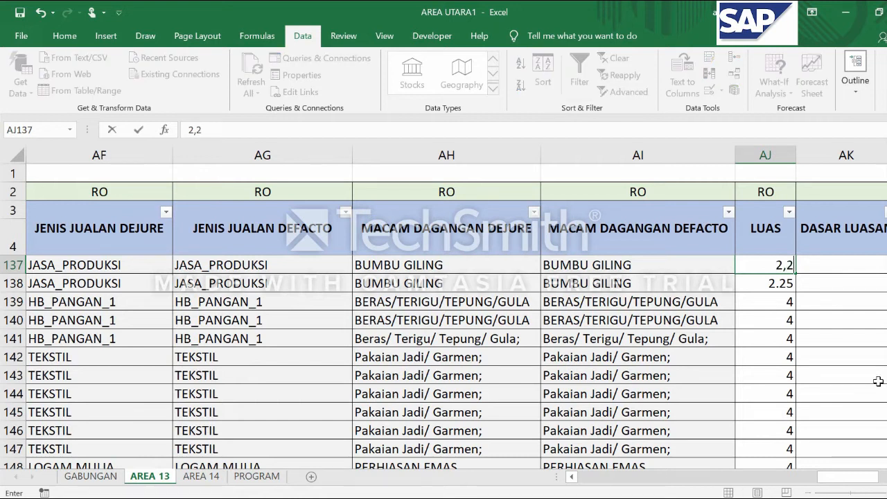
{"action": "type", "text": "5"}
{"action": "key", "text": "Return"}
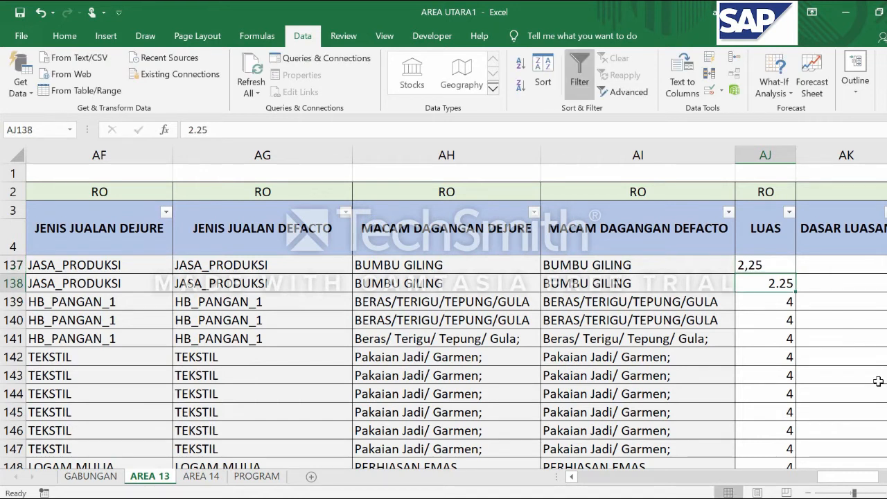
{"action": "type", "text": "2"}
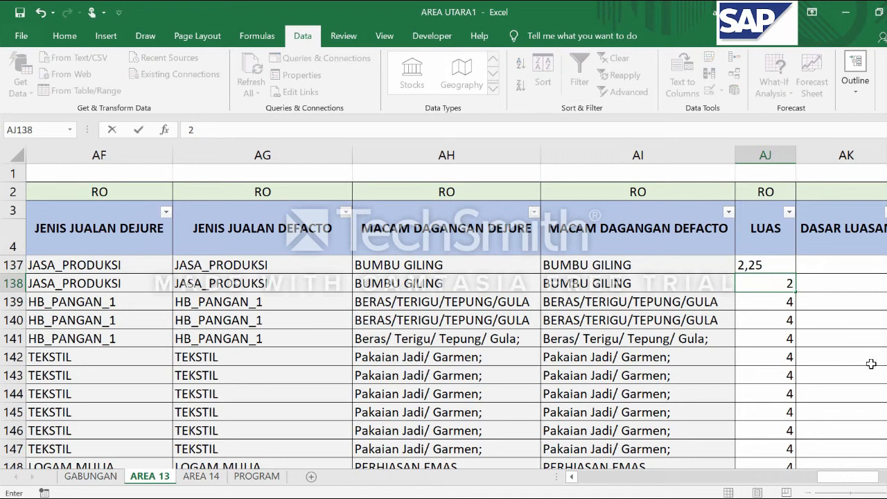
{"action": "key", "text": "Return"}
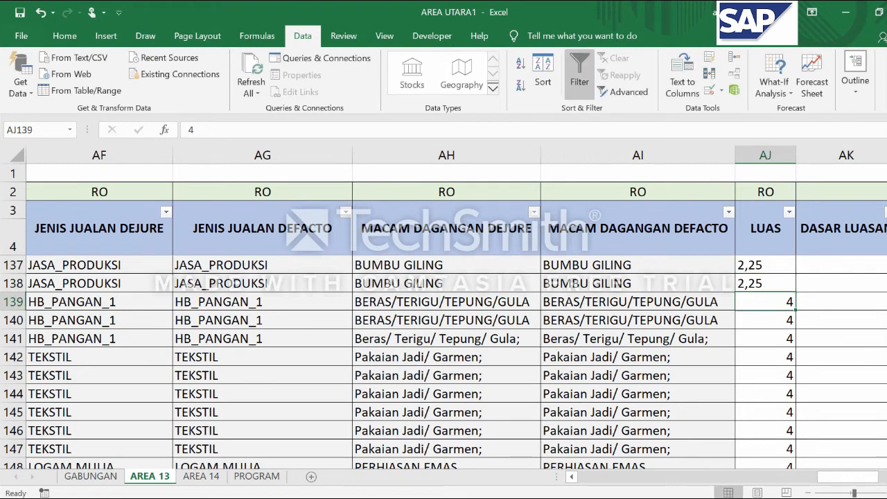
Enter 2,25 with a decimal comma in AJ5, the first data cell of the LUAS column
{"action": "left_click_drag", "start_coordinate": [886, 179], "coordinate": [886, 171]}
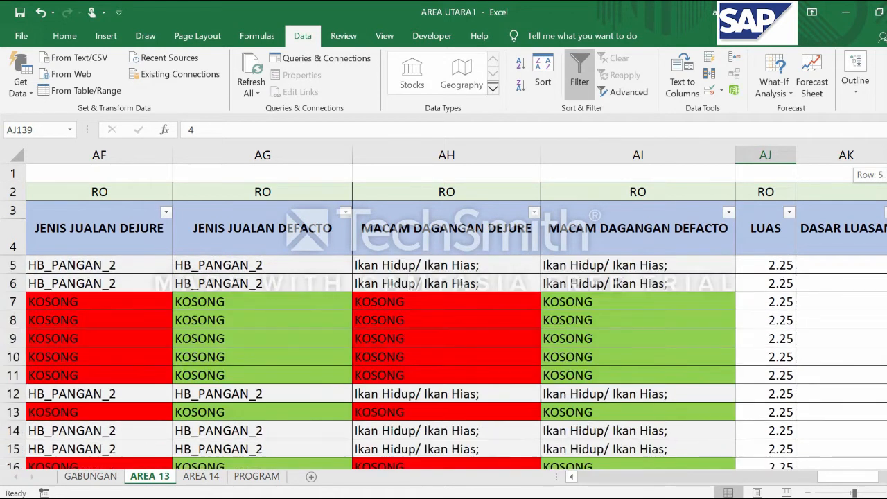
{"action": "left_click", "coordinate": [763, 267]}
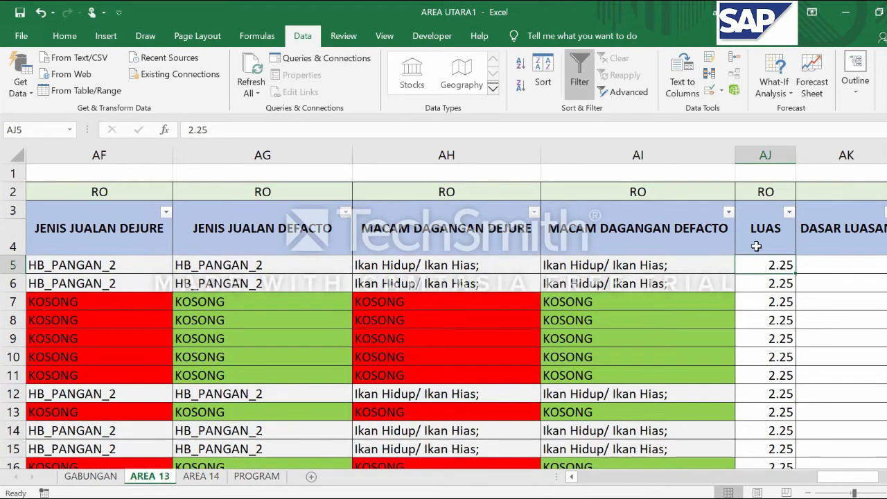
{"action": "type", "text": "2,25"}
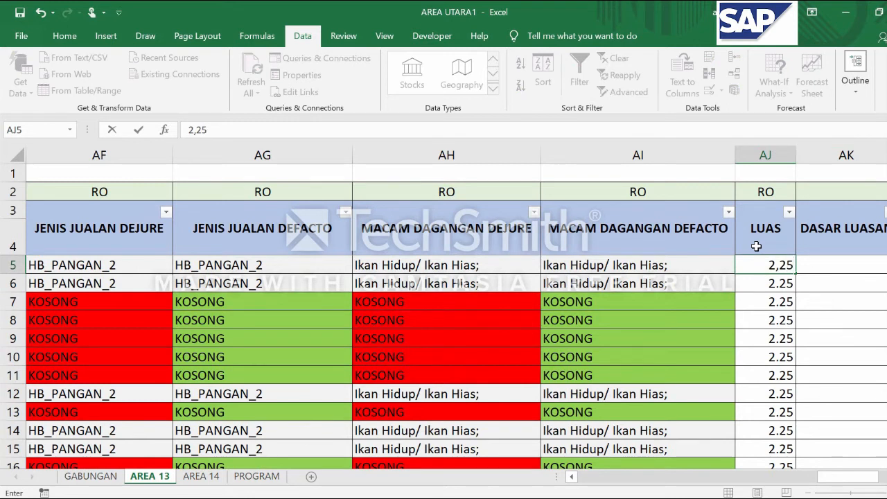
{"action": "key", "text": "Tab"}
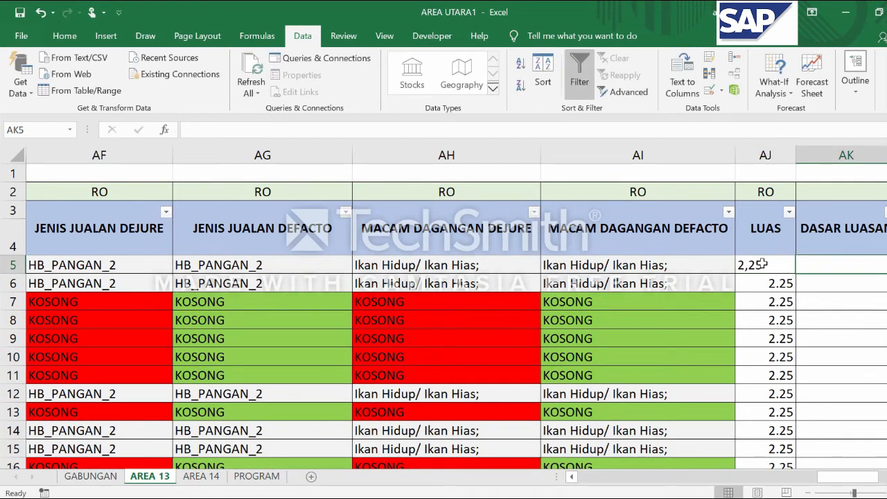
Try filling the single value in AJ5 down the LUAS column and undo the fill
{"action": "left_click", "coordinate": [761, 264]}
{"action": "left_click_drag", "start_coordinate": [795, 276], "coordinate": [789, 430]}
{"action": "scroll", "coordinate": [851, 359], "scroll_direction": "up", "scroll_amount": 3}
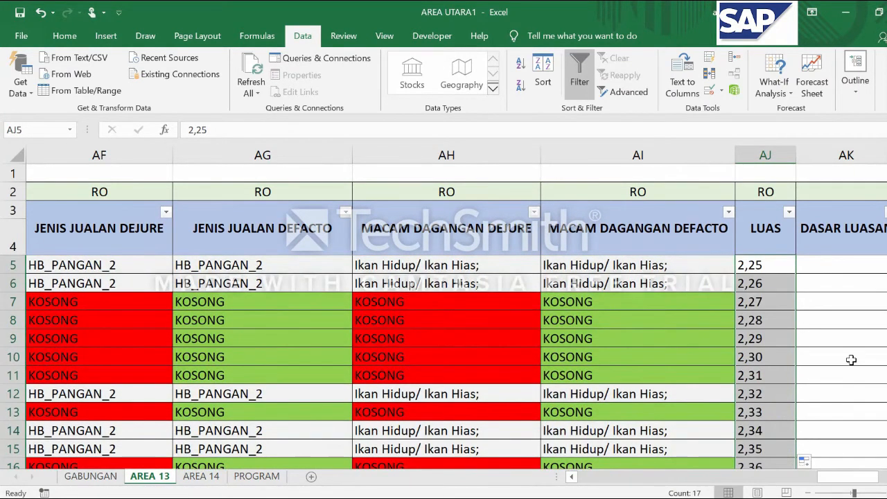
{"action": "key", "text": "ctrl+z"}
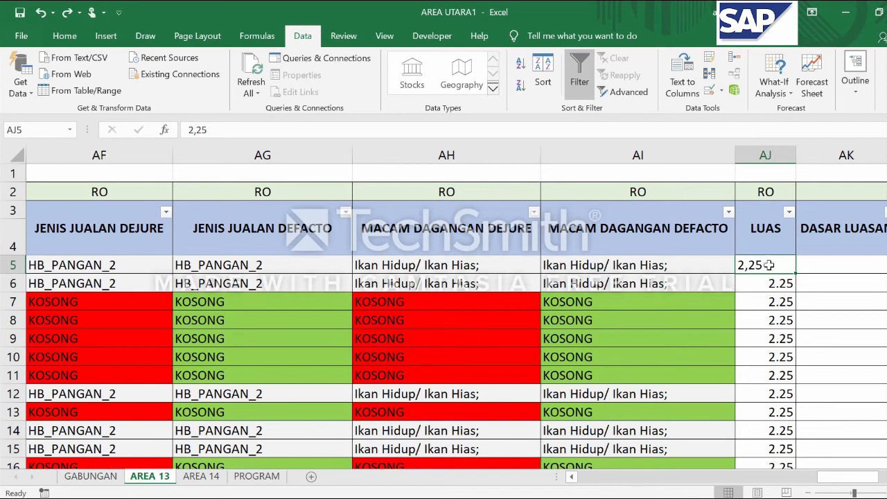
Copy 2,25 from AJ5 into AJ6 and fill both cells down the LUAS column to AJ19
{"action": "key", "text": "ctrl+c"}
{"action": "left_click", "coordinate": [761, 287]}
{"action": "key", "text": "ctrl+v"}
{"action": "left_click_drag", "start_coordinate": [760, 264], "coordinate": [779, 428]}
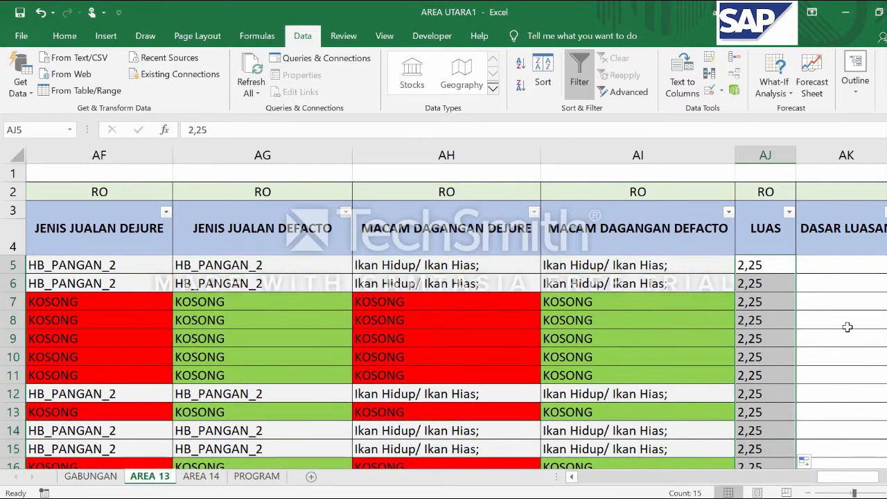
Compare the LUAS column AJ and its first value with the neighbouring DASAR LUASAN column AK
{"action": "left_click", "coordinate": [818, 271]}
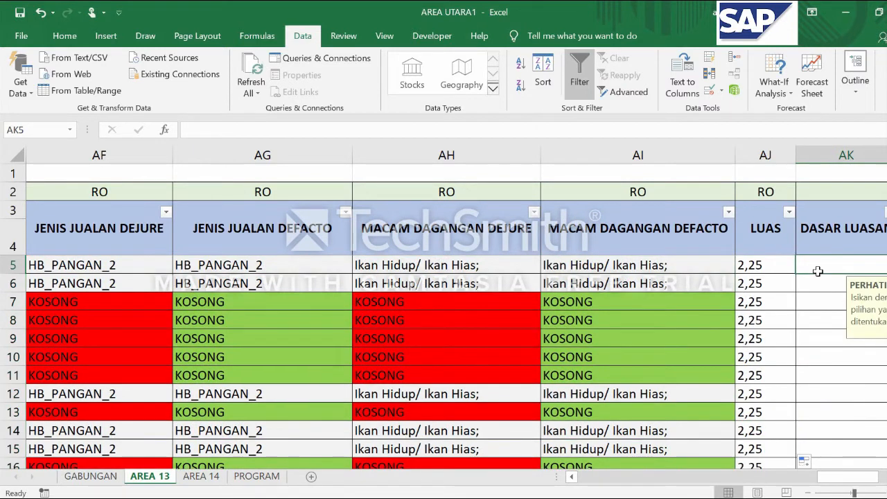
{"action": "left_click", "coordinate": [866, 155]}
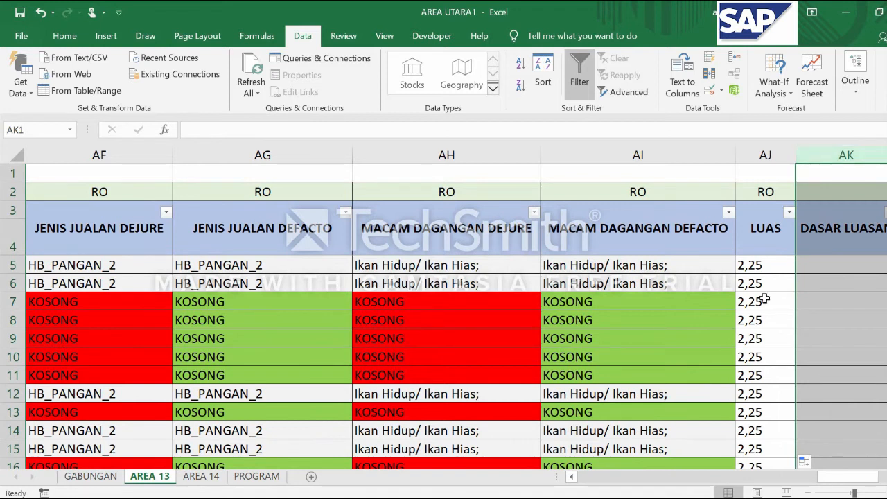
{"action": "left_click", "coordinate": [757, 265]}
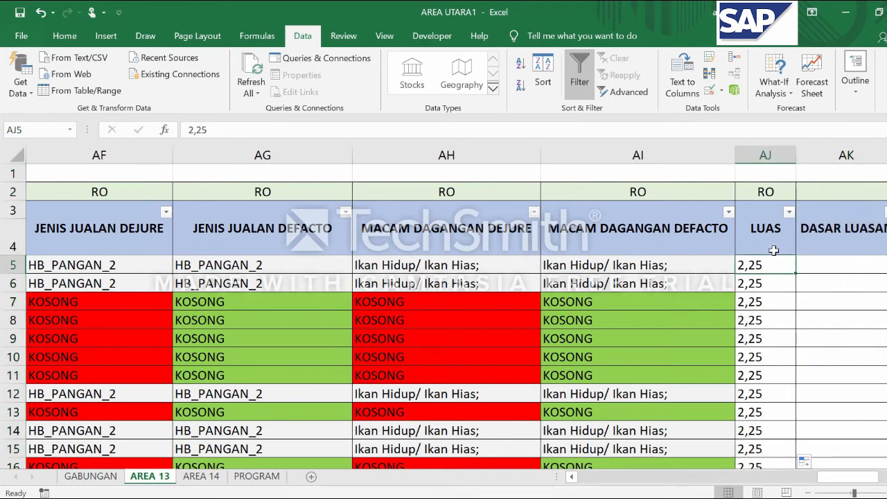
{"action": "left_click", "coordinate": [774, 153]}
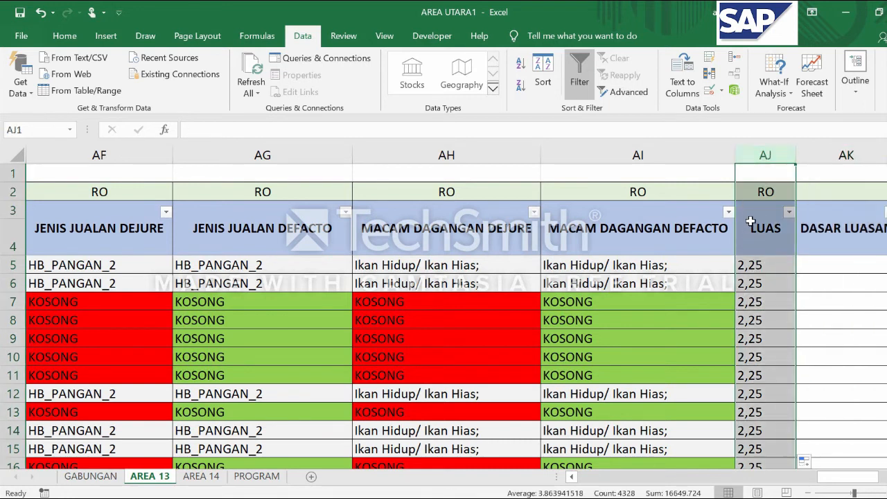
{"action": "left_click", "coordinate": [853, 155]}
{"action": "left_click", "coordinate": [770, 267]}
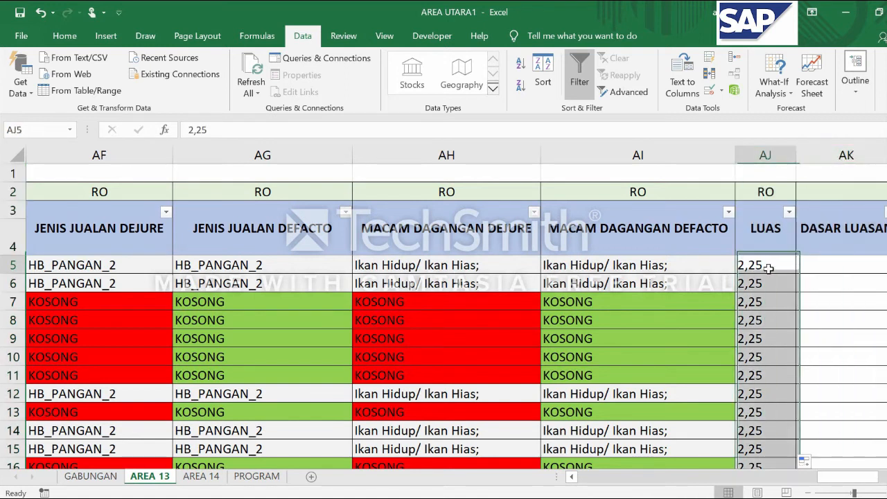
Examine the predefined options for the DASAR LUASAN column in cell AK5 without choosing one
{"action": "left_click", "coordinate": [770, 153]}
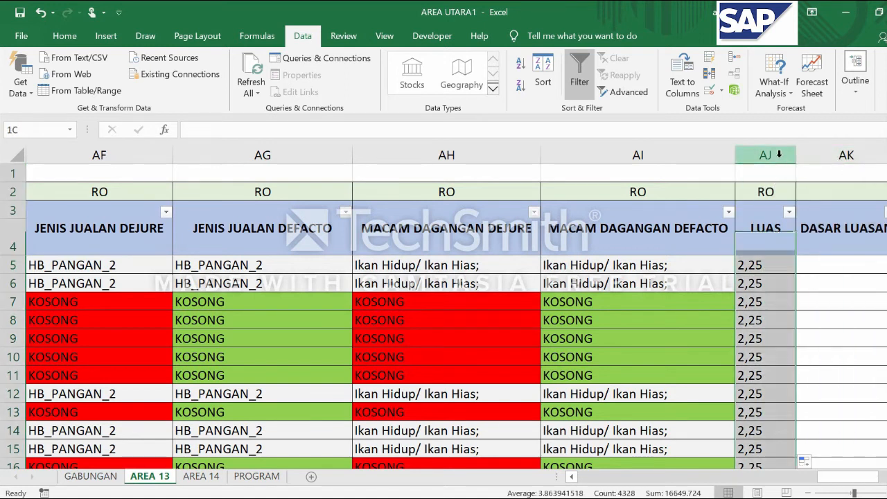
{"action": "left_click", "coordinate": [845, 155]}
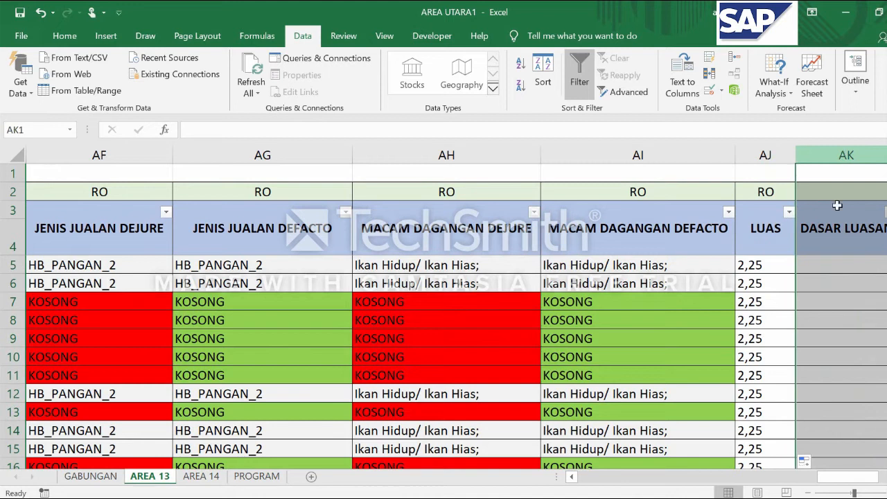
{"action": "left_click", "coordinate": [819, 269]}
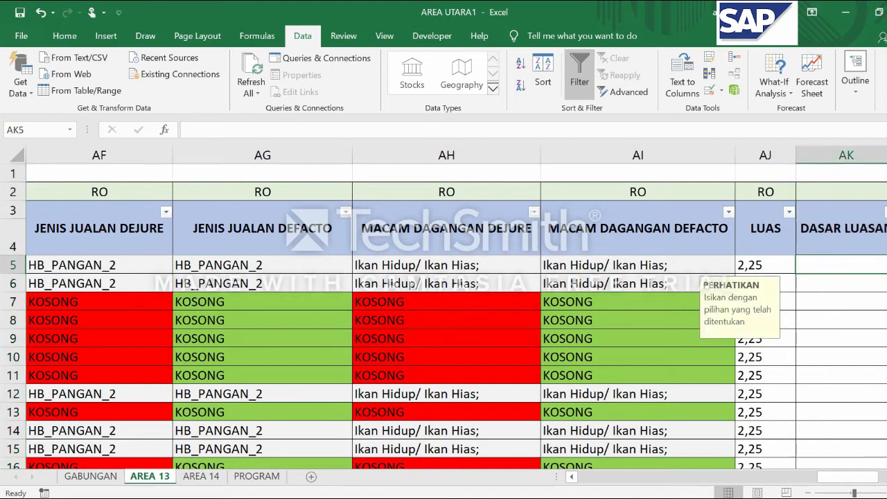
{"action": "scroll", "coordinate": [538, 259], "scroll_direction": "right", "scroll_amount": 2}
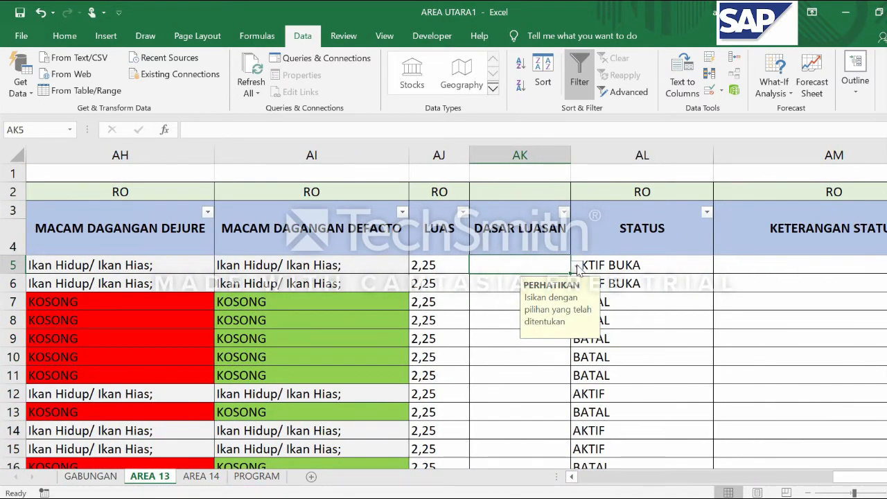
{"action": "left_click", "coordinate": [577, 266]}
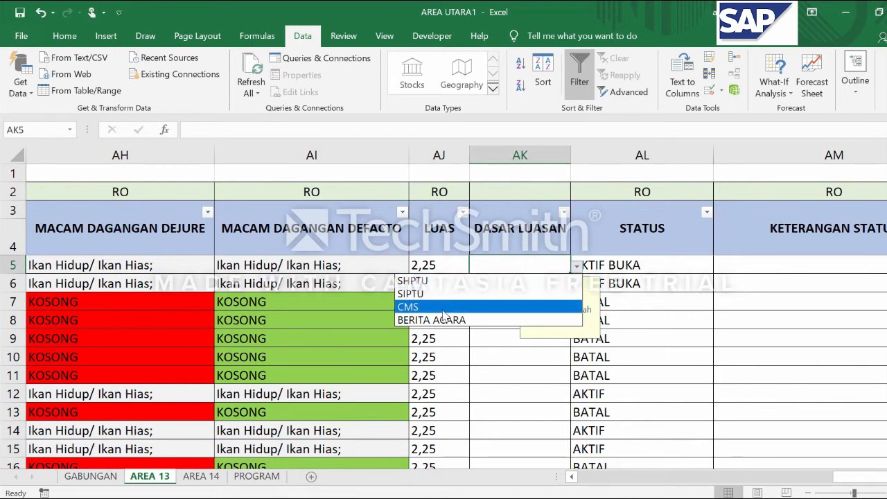
{"action": "left_click", "coordinate": [536, 372]}
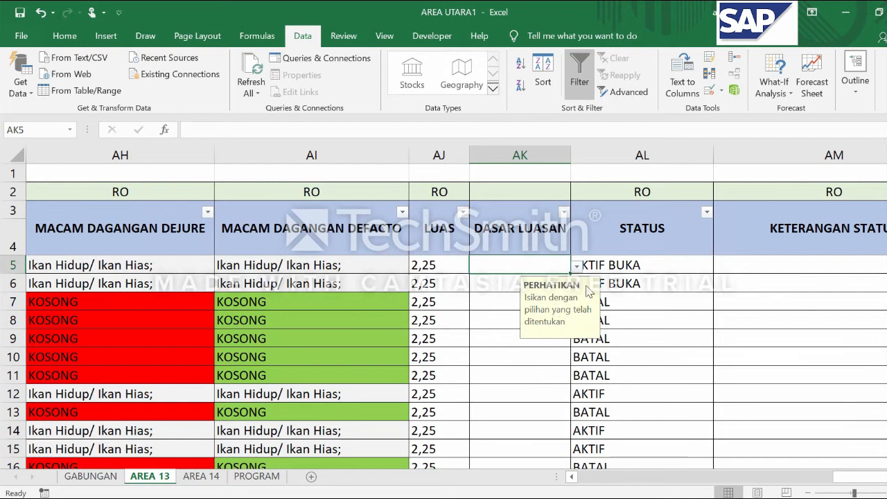
{"action": "left_click", "coordinate": [575, 268]}
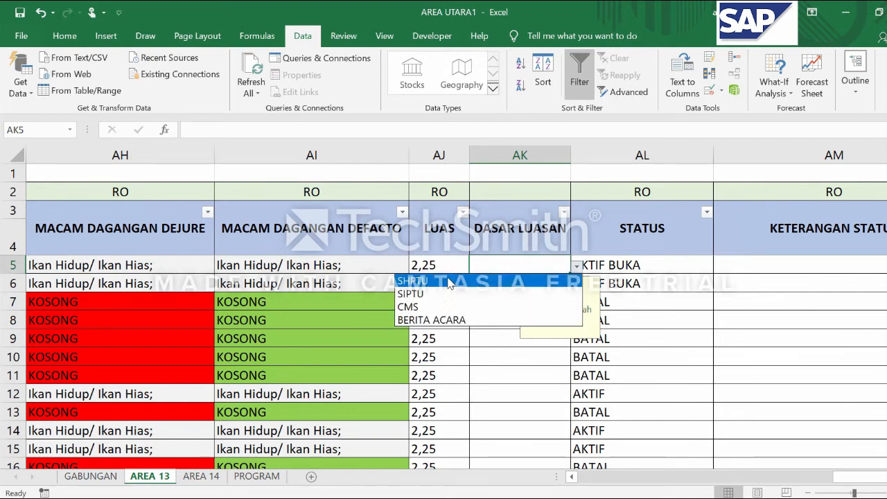
{"action": "left_click", "coordinate": [522, 410]}
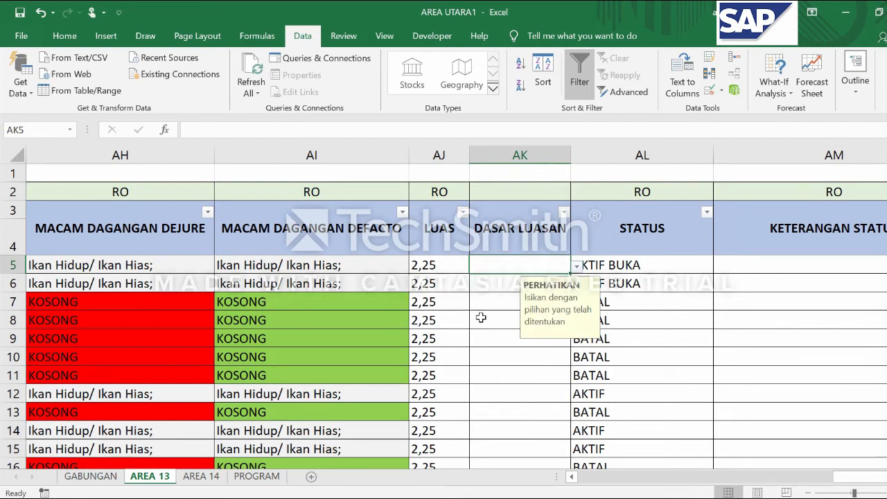
Examine the STATUS column AL and the predefined status options offered in cell AL5
{"action": "left_click", "coordinate": [652, 268]}
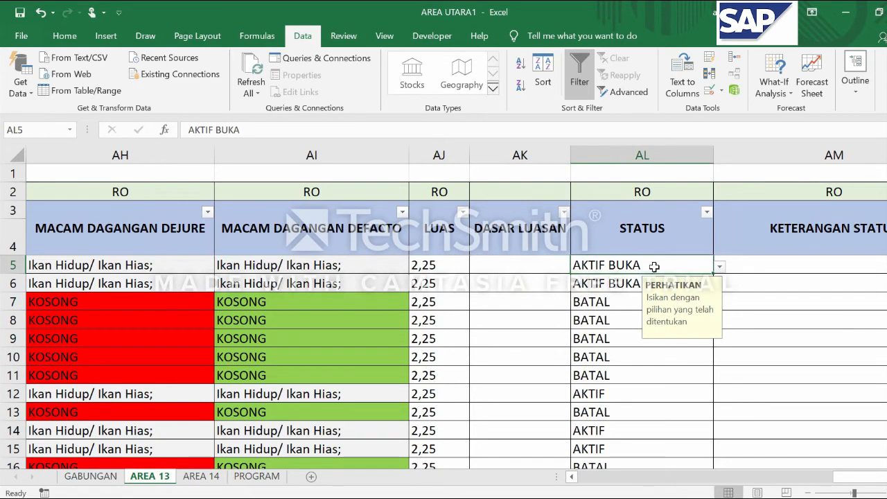
{"action": "left_click", "coordinate": [662, 152]}
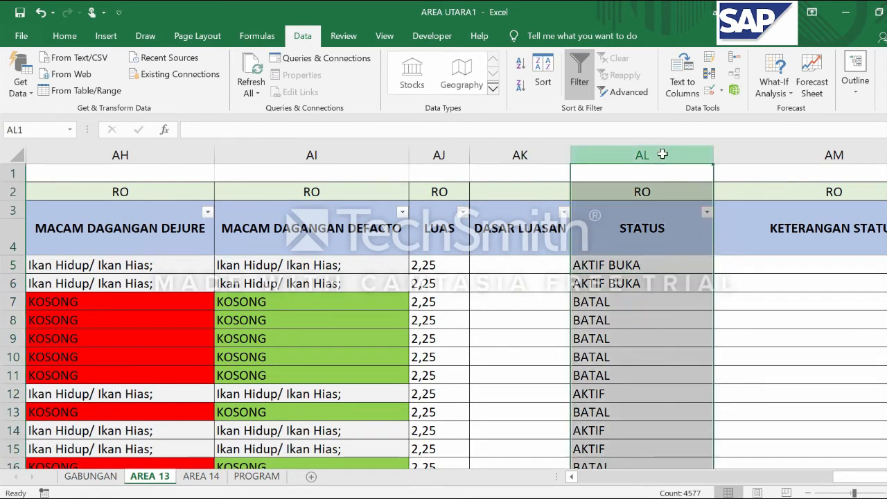
{"action": "left_click", "coordinate": [637, 263]}
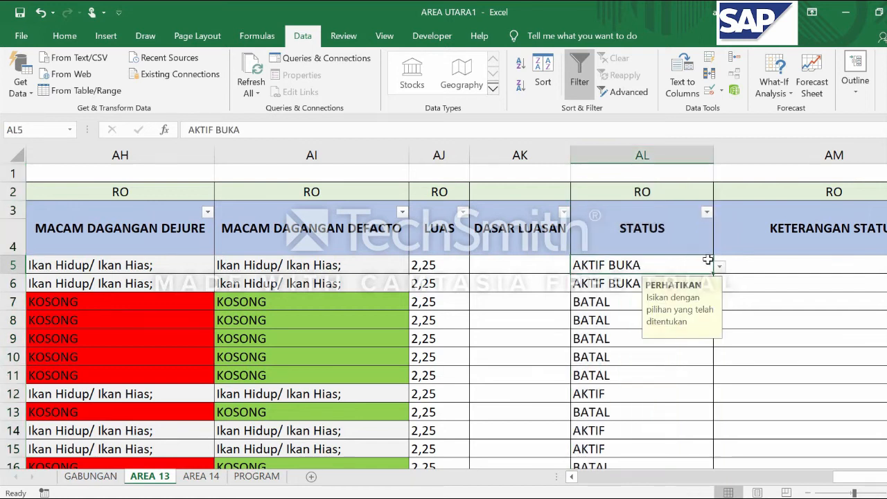
{"action": "left_click", "coordinate": [720, 267]}
{"action": "left_click", "coordinate": [720, 267]}
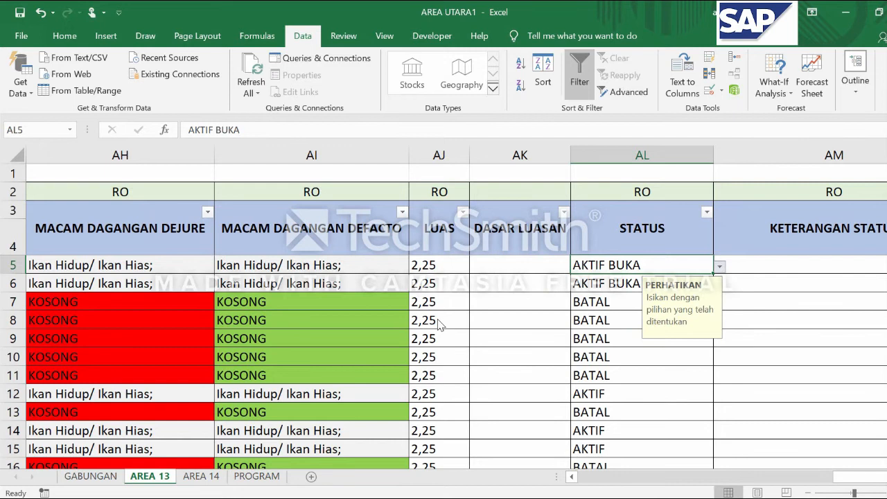
{"action": "left_click", "coordinate": [720, 267]}
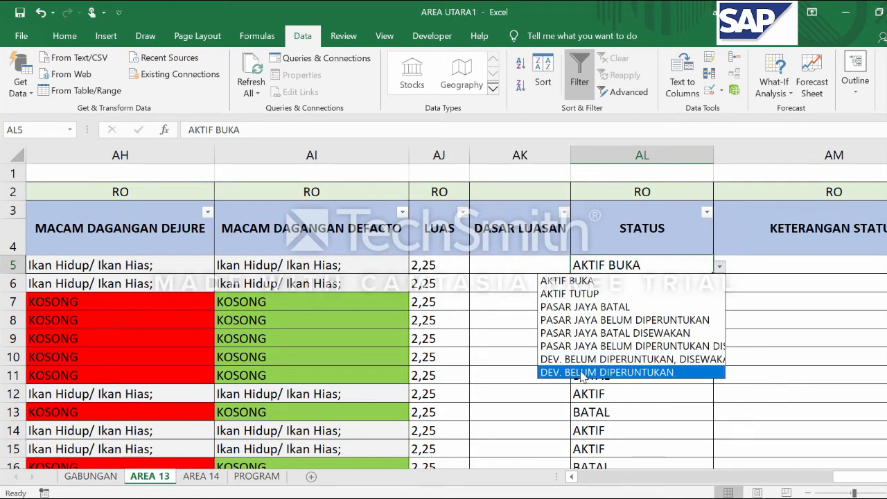
{"action": "left_click", "coordinate": [643, 398]}
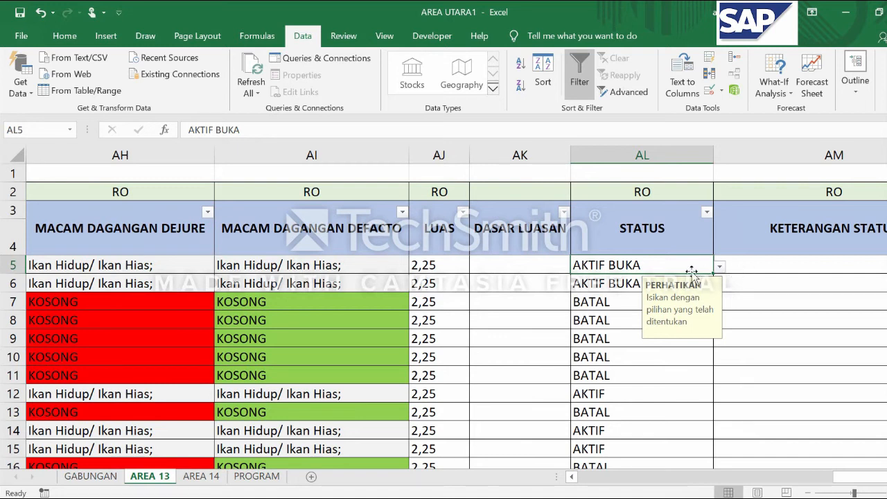
Change the status in AL5 to AKTIF TUTUP and return it to AKTIF BUKA
{"action": "left_click", "coordinate": [720, 266]}
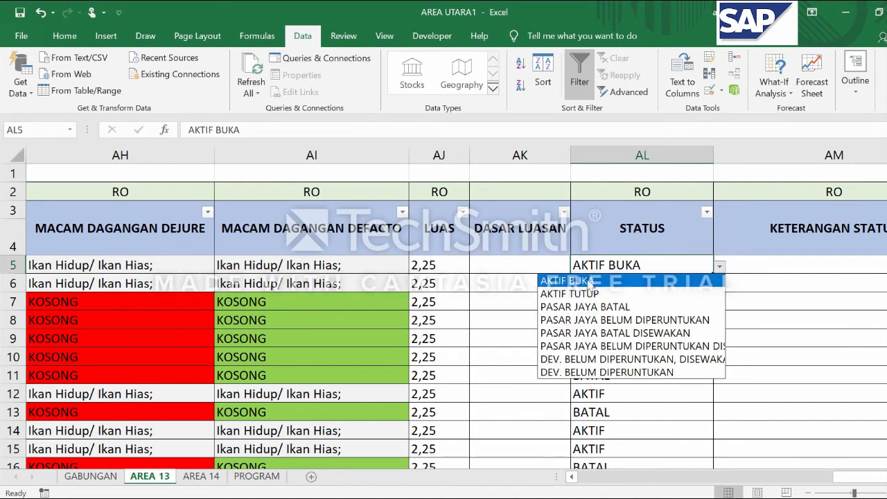
{"action": "left_click", "coordinate": [585, 293]}
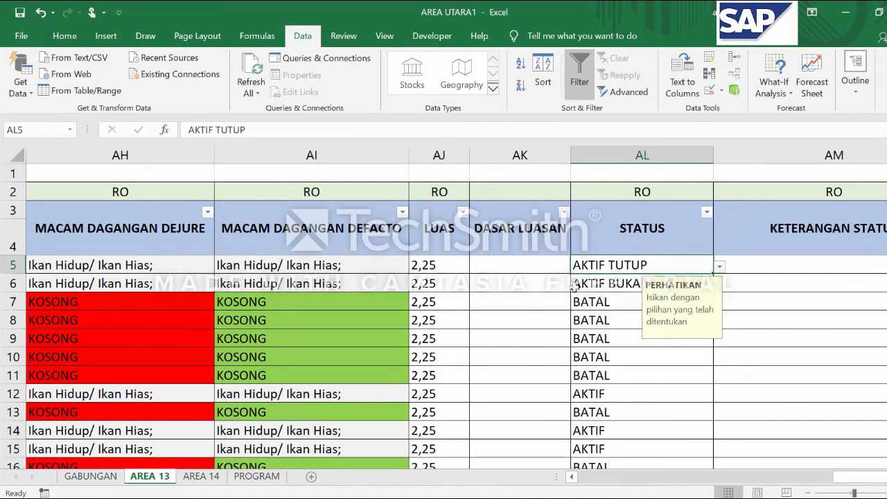
{"action": "left_click", "coordinate": [719, 266]}
{"action": "left_click", "coordinate": [612, 278]}
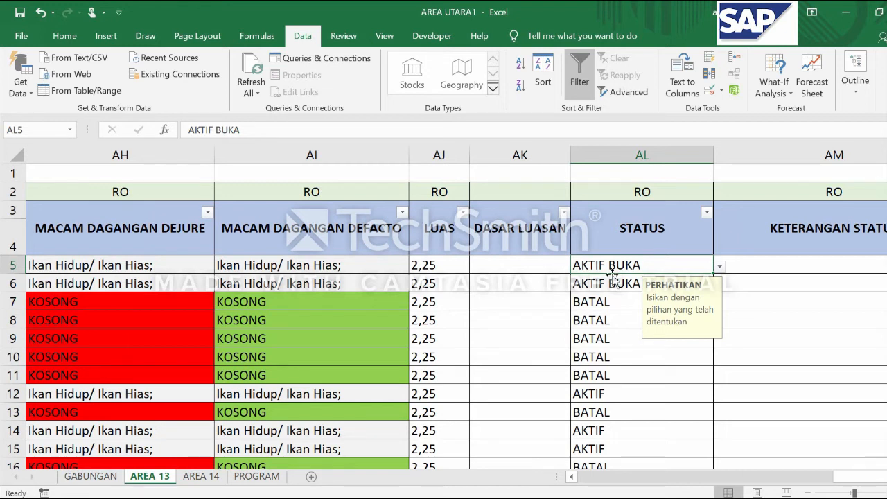
Set the status in AL5 to AKTIF TUTUP from its predefined options
{"action": "left_click", "coordinate": [720, 267]}
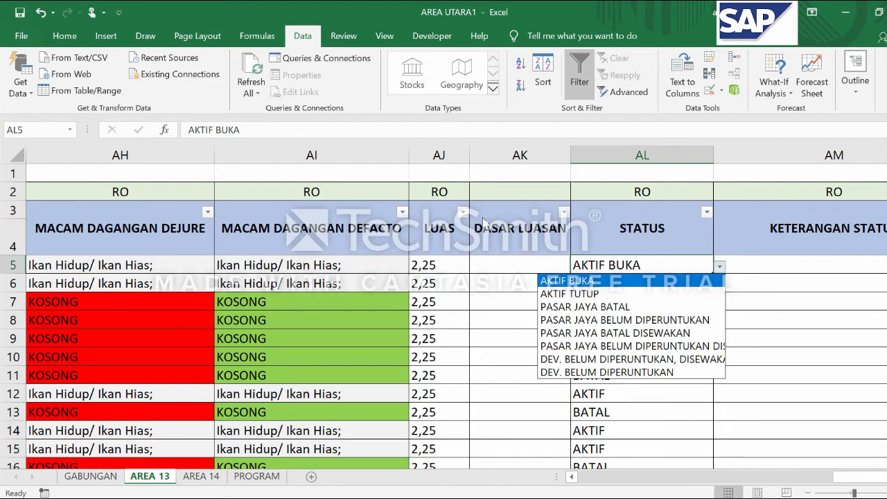
{"action": "left_click", "coordinate": [569, 294]}
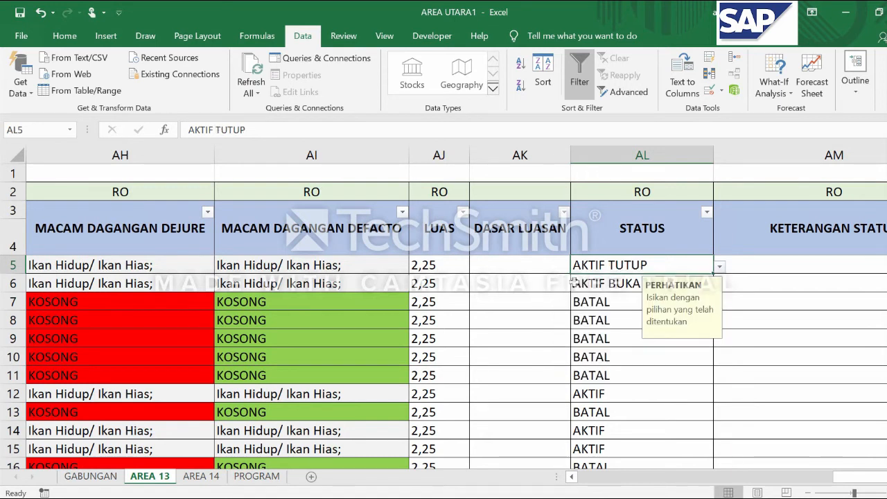
{"action": "left_click", "coordinate": [719, 266]}
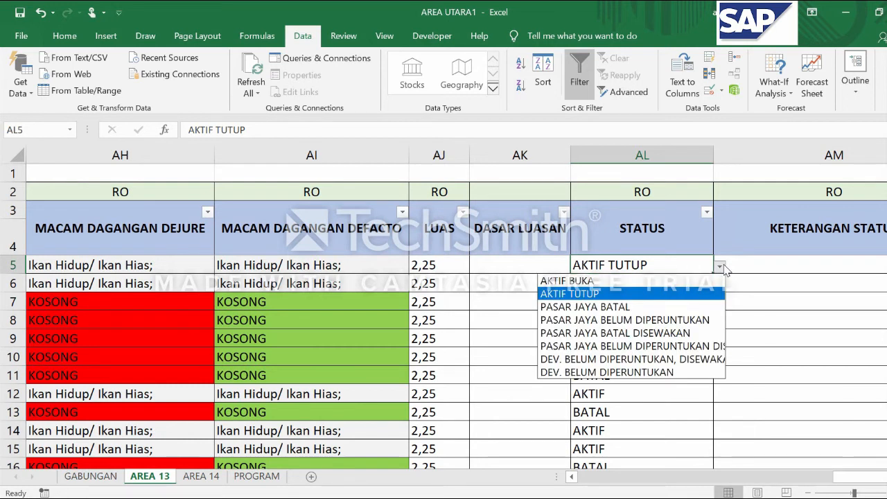
{"action": "left_click", "coordinate": [601, 297]}
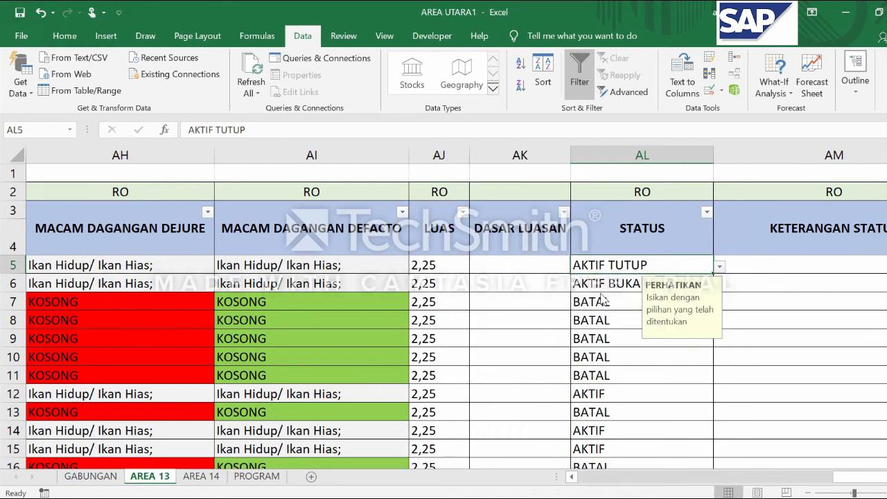
Try PASAR JAYA BATAL as the status in AL5, replacing it with PASAR JAYA BELUM DIPERUNTUKAN
{"action": "left_click", "coordinate": [720, 267]}
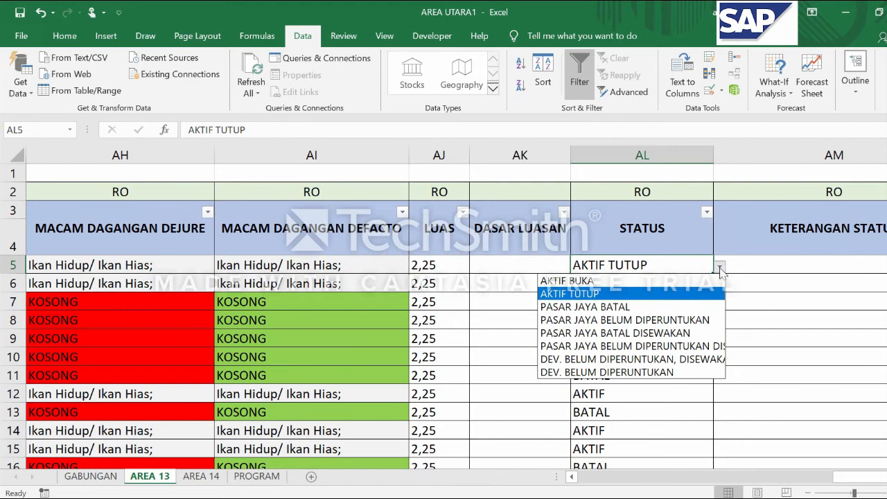
{"action": "left_click", "coordinate": [604, 307]}
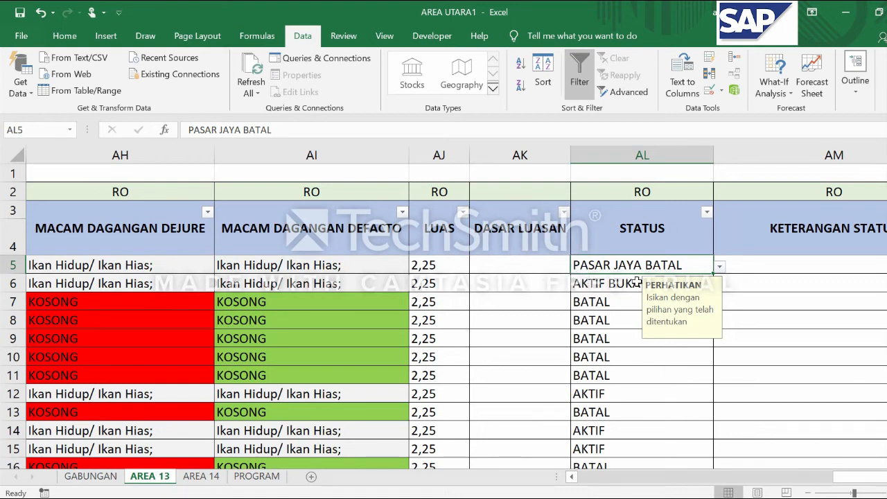
{"action": "left_click", "coordinate": [719, 268]}
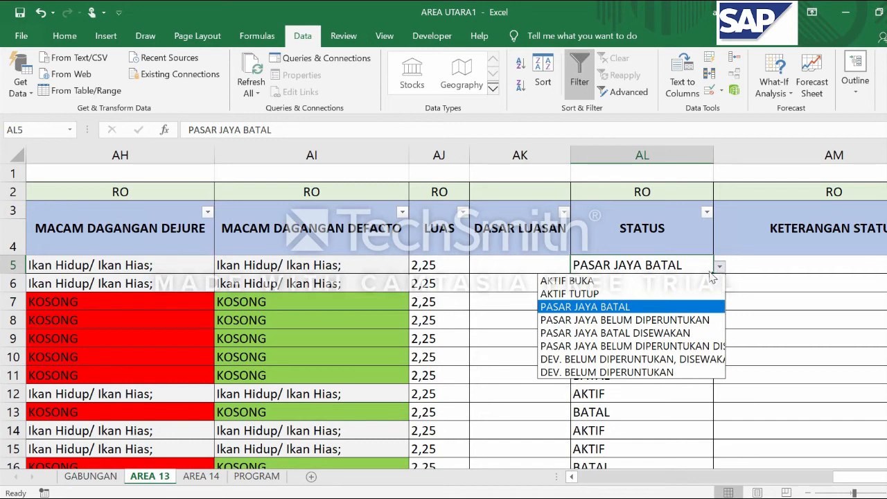
{"action": "left_click", "coordinate": [651, 323]}
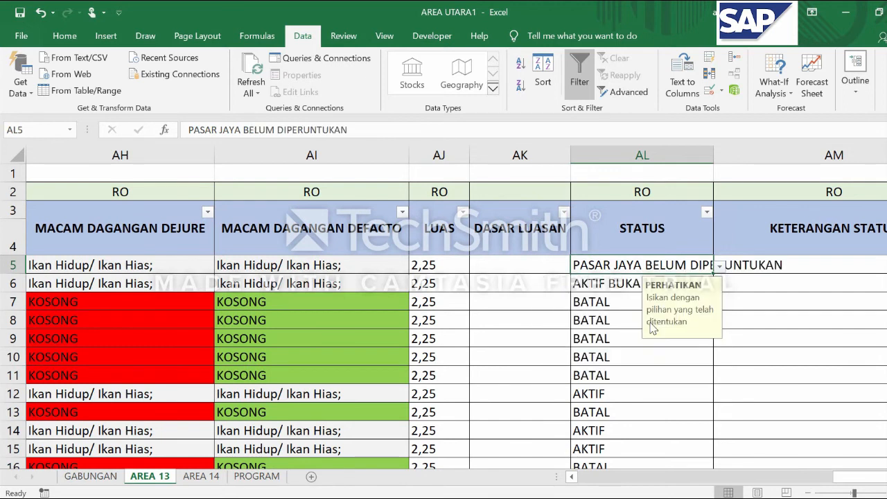
Set AL5 to PASAR JAYA BELUM DIPERUNTUKAN DISEWAKAN and widen the STATUS column AL to fit the full status text
{"action": "double_click", "coordinate": [713, 156]}
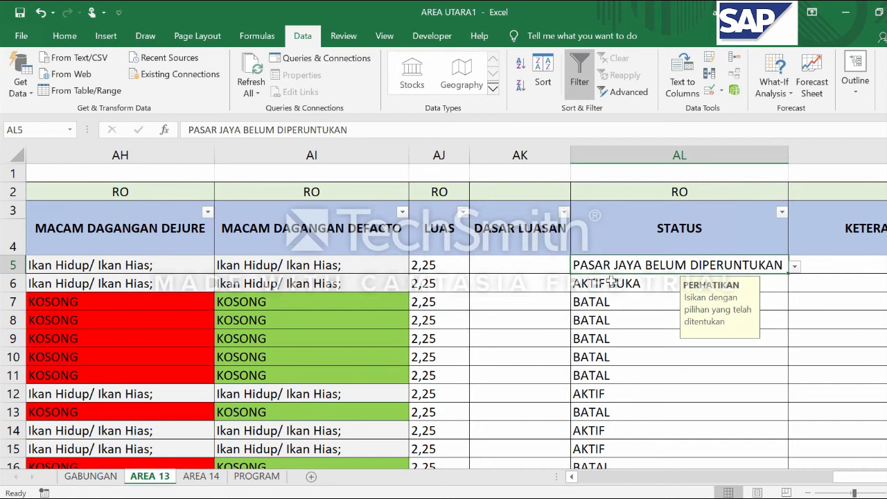
{"action": "left_click", "coordinate": [795, 267]}
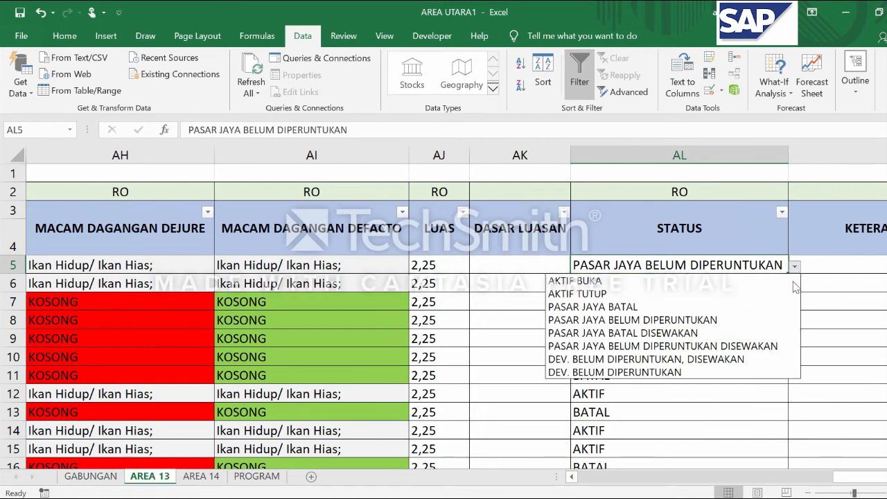
{"action": "left_click", "coordinate": [733, 345]}
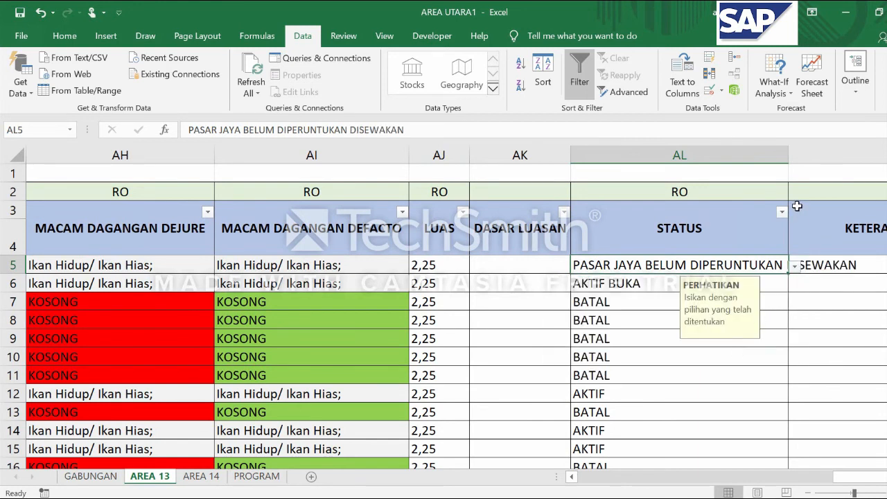
{"action": "left_click_drag", "start_coordinate": [789, 160], "coordinate": [863, 160]}
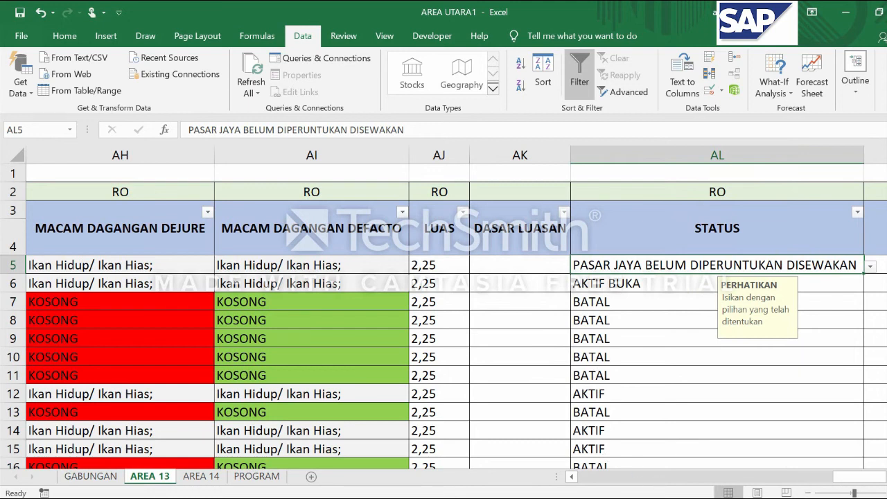
Review the status options in AL5 and set the status to DEV. BELUM DIPERUNTUKAN, DISEWAKAN
{"action": "scroll", "coordinate": [606, 454], "scroll_direction": "right", "scroll_amount": 1}
{"action": "scroll", "coordinate": [458, 295], "scroll_direction": "right", "scroll_amount": 1}
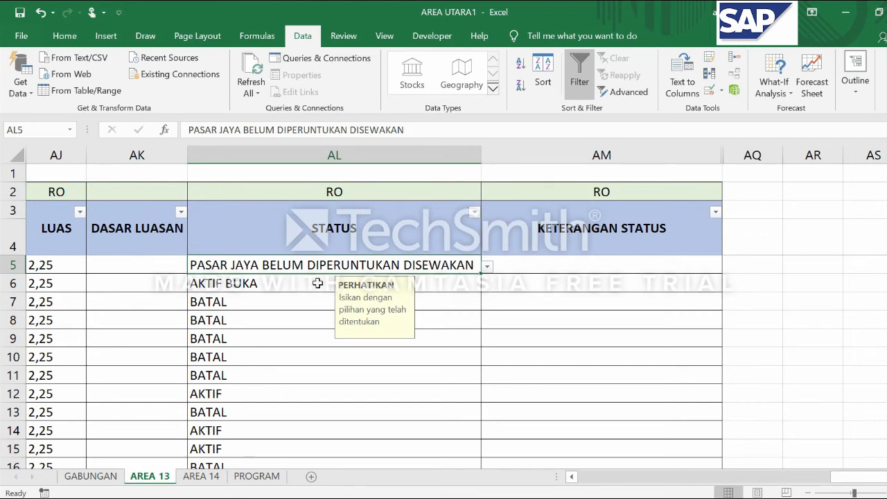
{"action": "left_click", "coordinate": [487, 266]}
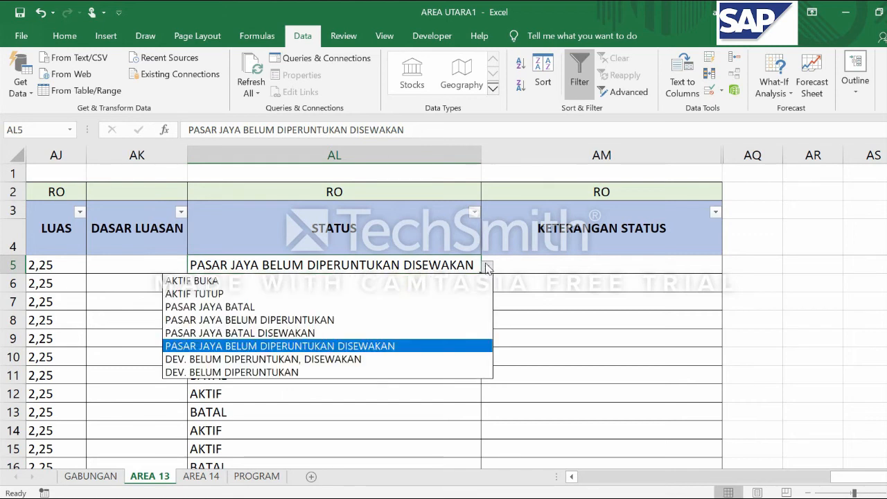
{"action": "left_click", "coordinate": [372, 352]}
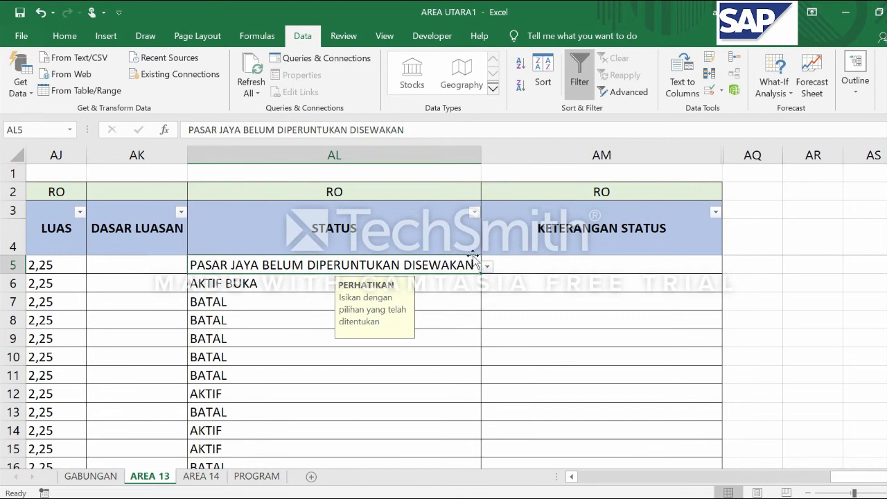
{"action": "left_click", "coordinate": [488, 266]}
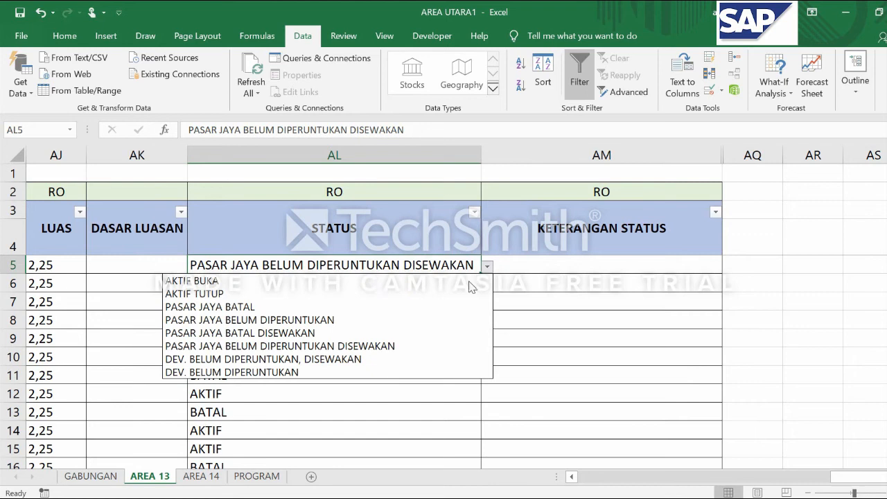
{"action": "left_click", "coordinate": [317, 359]}
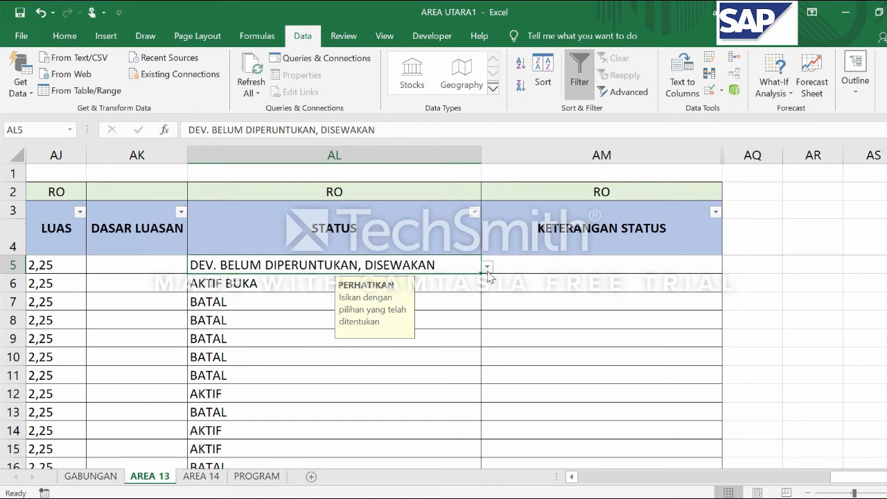
Reselect DEV. BELUM DIPERUNTUKAN, DISEWAKAN in AL5, and try DEV. BELUM DIPERUNTUKAN as its status
{"action": "left_click", "coordinate": [488, 268]}
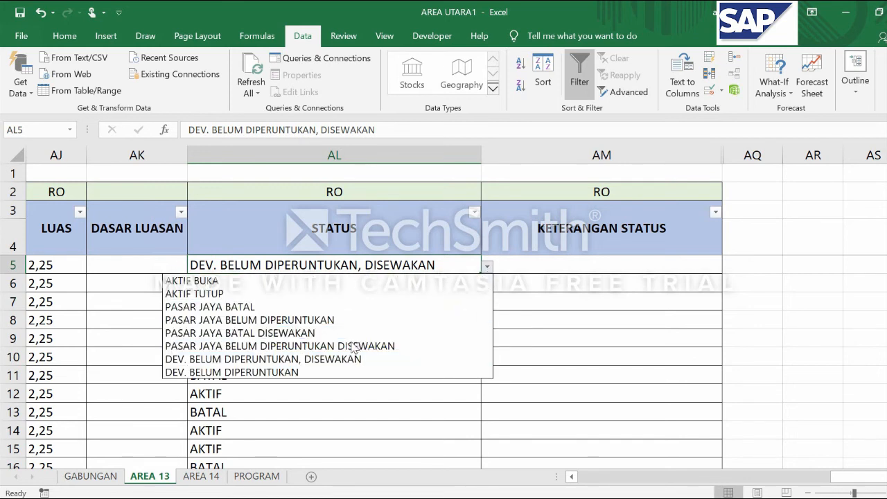
{"action": "left_click", "coordinate": [340, 359]}
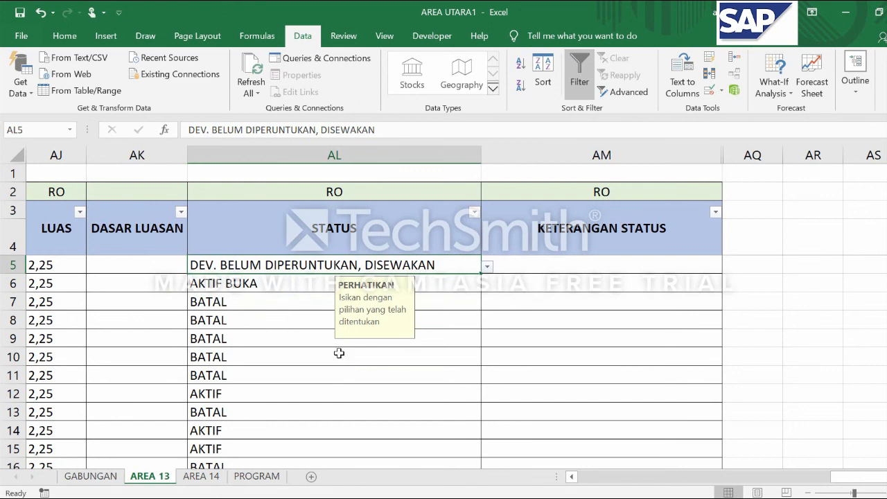
{"action": "left_click", "coordinate": [488, 267]}
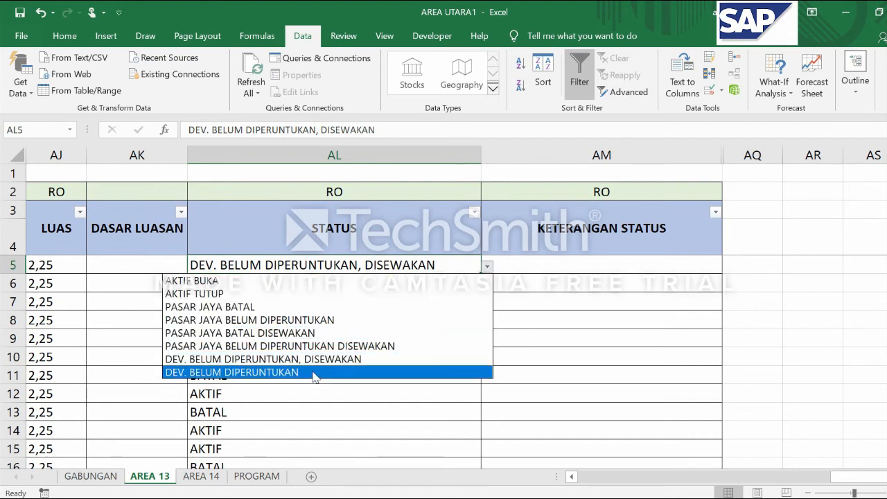
{"action": "left_click", "coordinate": [308, 381]}
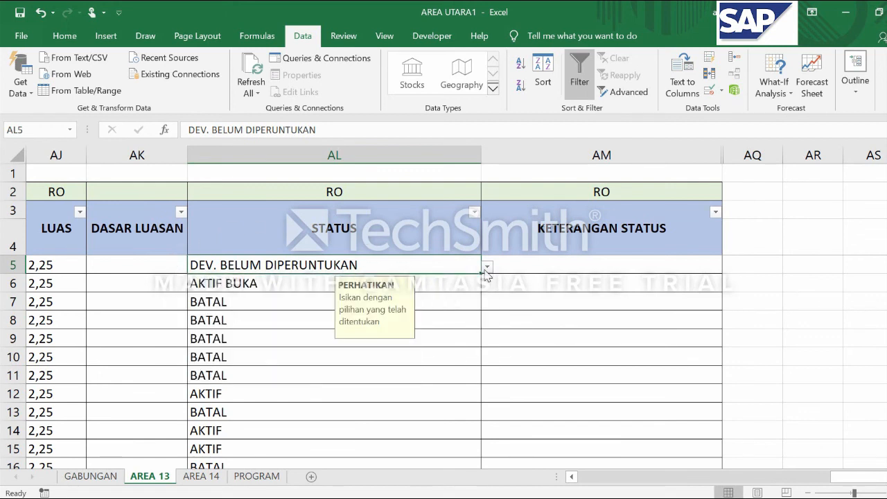
{"action": "left_click", "coordinate": [617, 155]}
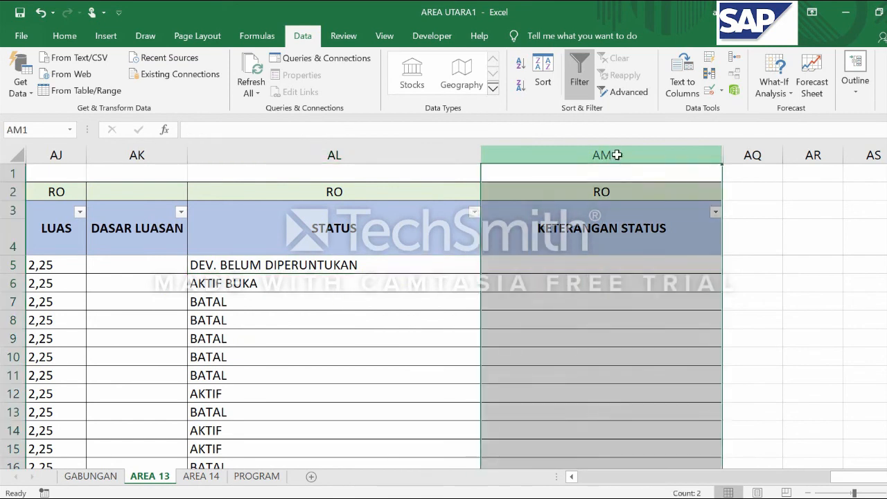
{"action": "left_click", "coordinate": [588, 263]}
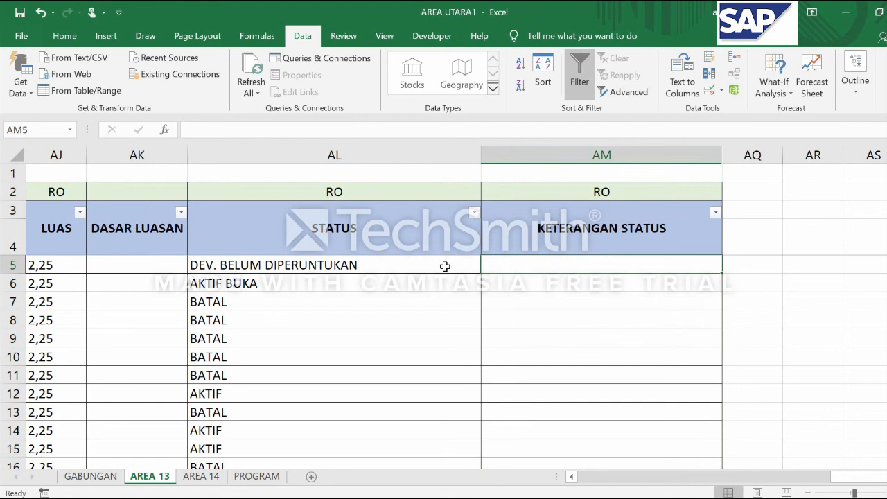
{"action": "left_click", "coordinate": [554, 289]}
{"action": "left_click", "coordinate": [559, 264]}
{"action": "left_click", "coordinate": [568, 284]}
{"action": "left_click", "coordinate": [565, 262]}
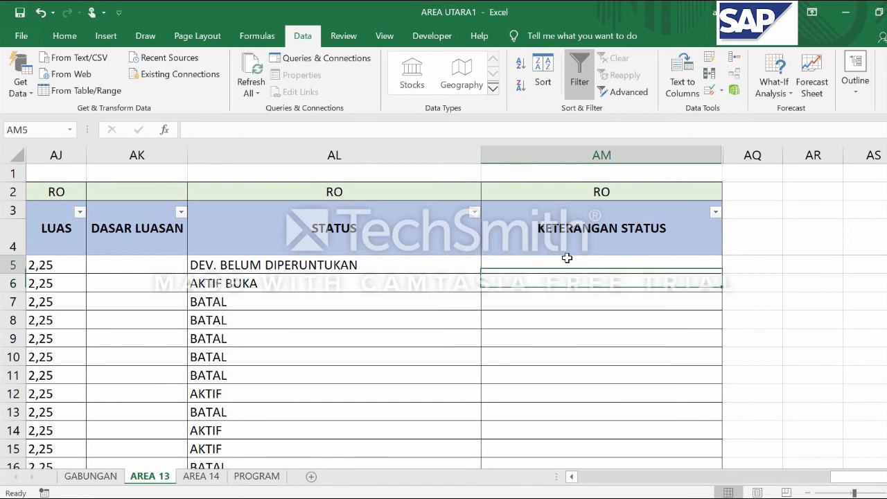
Try PASAR JAYA BATAL as the status in AL5 from the predefined options
{"action": "left_click", "coordinate": [442, 269]}
{"action": "left_click", "coordinate": [487, 266]}
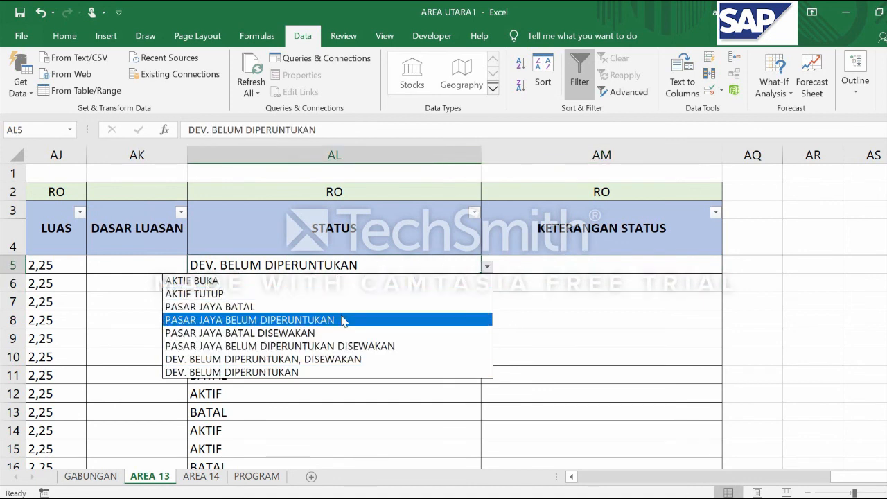
{"action": "left_click", "coordinate": [343, 307]}
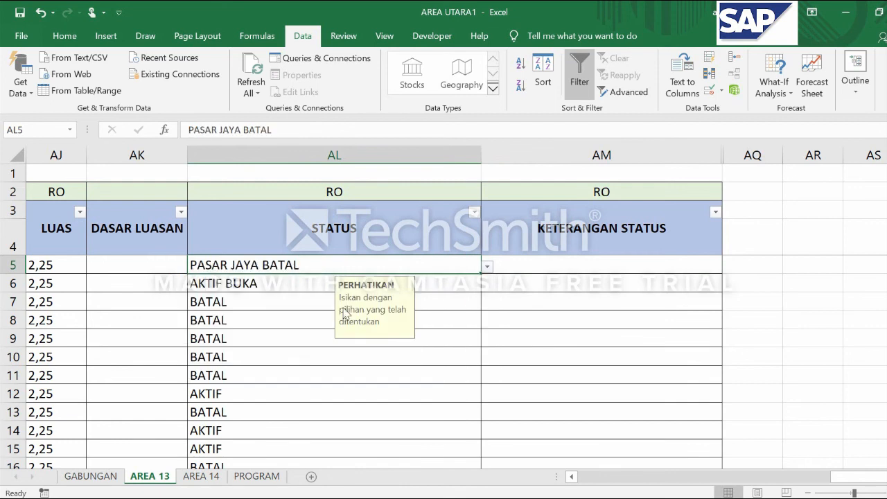
{"action": "left_click", "coordinate": [605, 273]}
{"action": "left_click", "coordinate": [586, 284]}
{"action": "left_click", "coordinate": [588, 262]}
Try DEV. BELUM DIPERUNTUKAN, DISEWAKAN as the status in AL5 from the predefined options
{"action": "left_click", "coordinate": [454, 267]}
{"action": "left_click", "coordinate": [487, 266]}
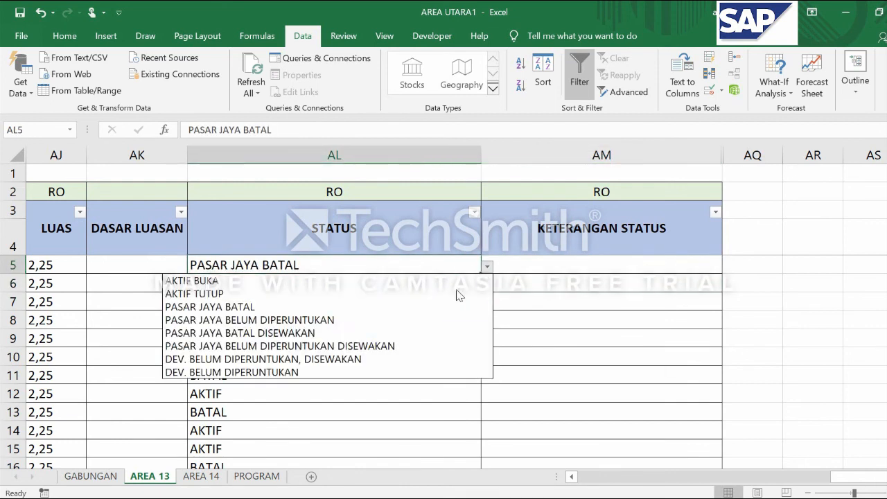
{"action": "left_click", "coordinate": [359, 359]}
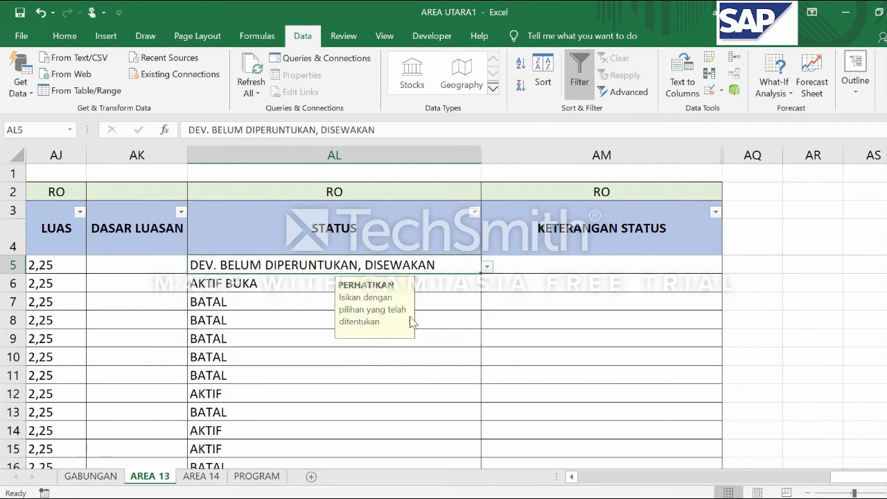
{"action": "left_click", "coordinate": [597, 269]}
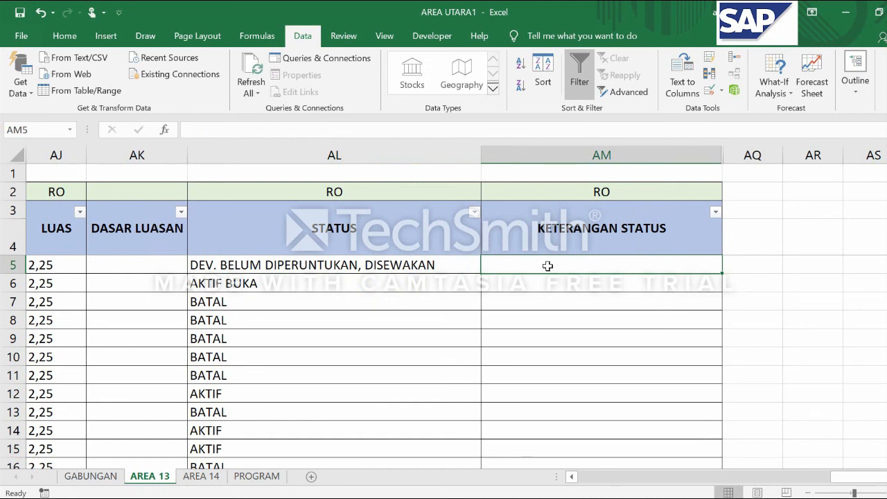
{"action": "left_click", "coordinate": [537, 284]}
{"action": "left_click", "coordinate": [534, 264]}
{"action": "left_click", "coordinate": [591, 281]}
{"action": "left_click", "coordinate": [593, 261]}
{"action": "left_click", "coordinate": [558, 284]}
{"action": "left_click", "coordinate": [562, 254]}
{"action": "left_click", "coordinate": [565, 269]}
Set the status in AL5 to AKTIF BUKA from its predefined options
{"action": "left_click", "coordinate": [451, 262]}
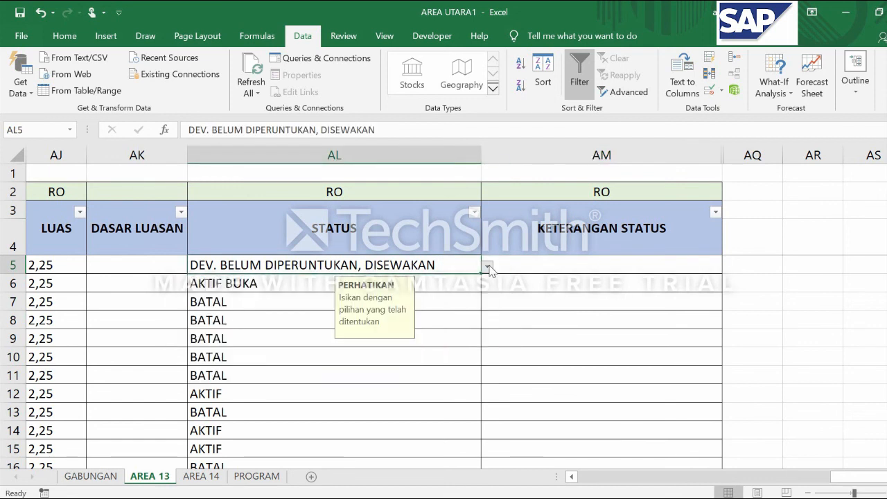
{"action": "left_click", "coordinate": [488, 266]}
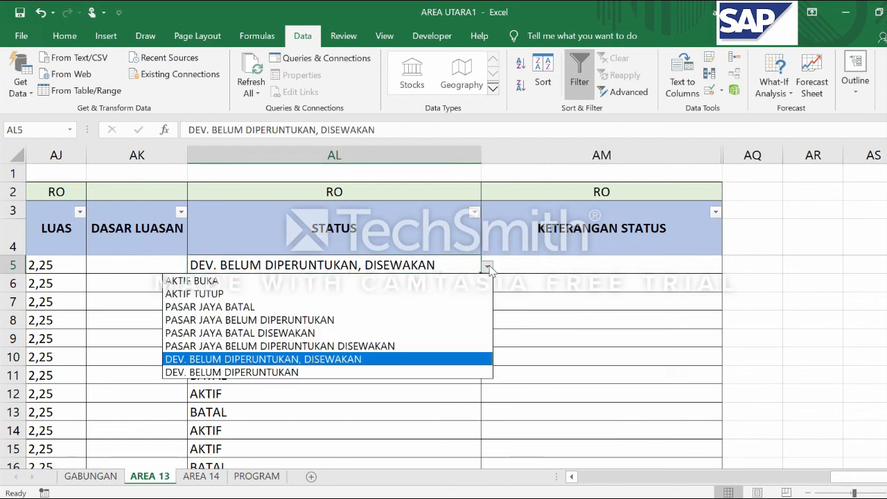
{"action": "left_click", "coordinate": [359, 281]}
Review the AREA 13 trader rows from the NO column across to the ALAMAT PEDAGANG DEJURE address columns
{"action": "scroll", "coordinate": [360, 287], "scroll_direction": "down", "scroll_amount": 3}
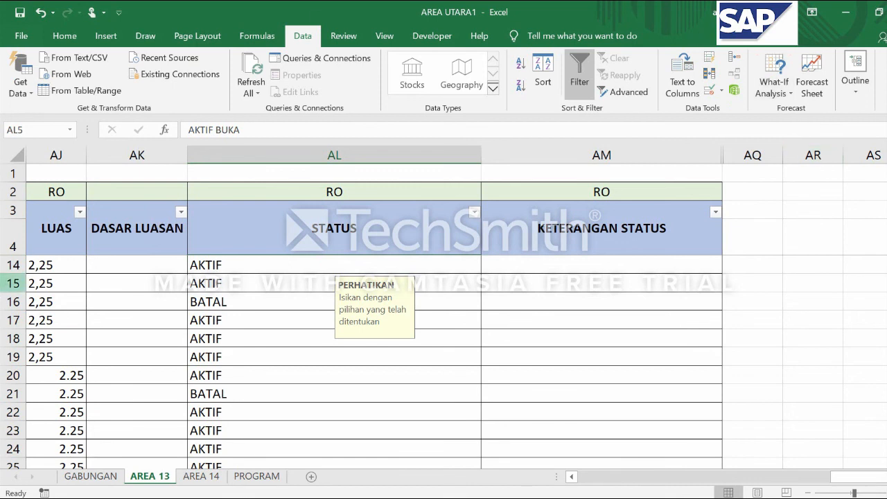
{"action": "left_click_drag", "start_coordinate": [857, 478], "coordinate": [603, 478]}
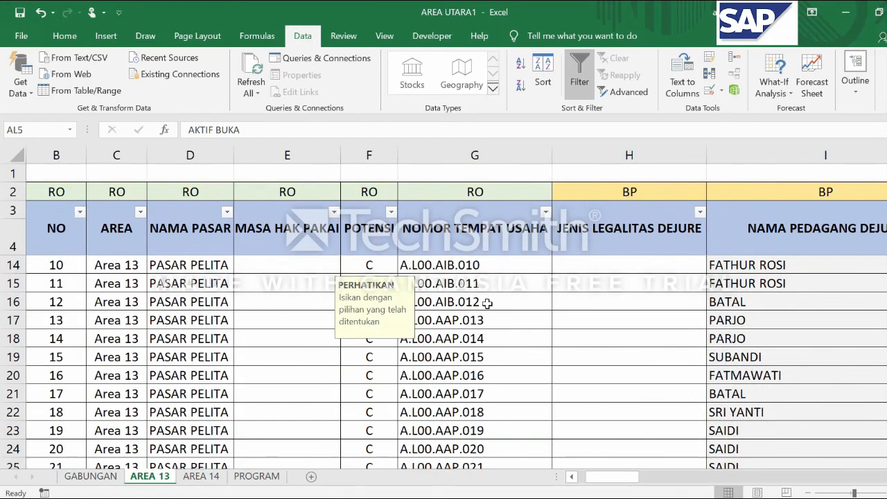
{"action": "scroll", "coordinate": [487, 302], "scroll_direction": "down", "scroll_amount": 3}
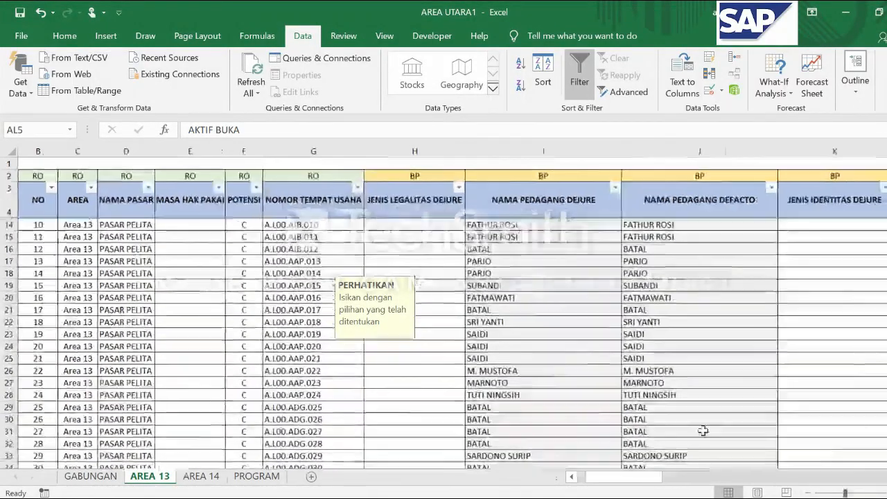
{"action": "left_click_drag", "start_coordinate": [650, 476], "coordinate": [720, 483]}
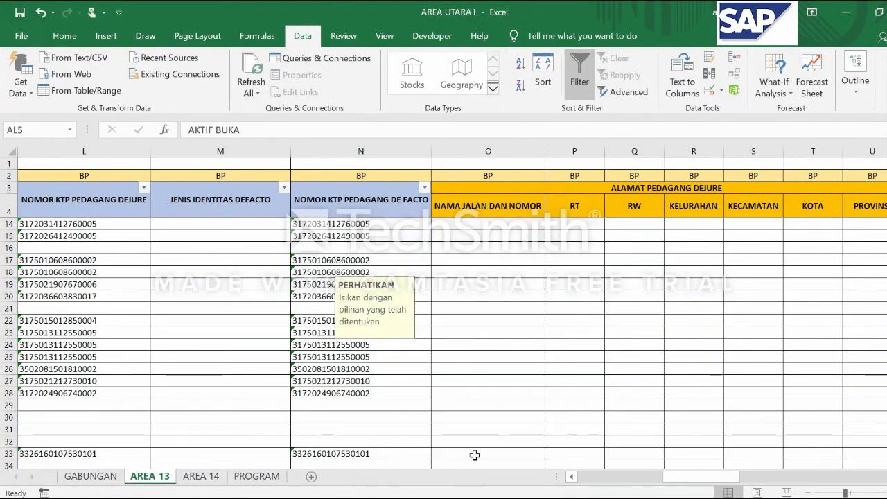